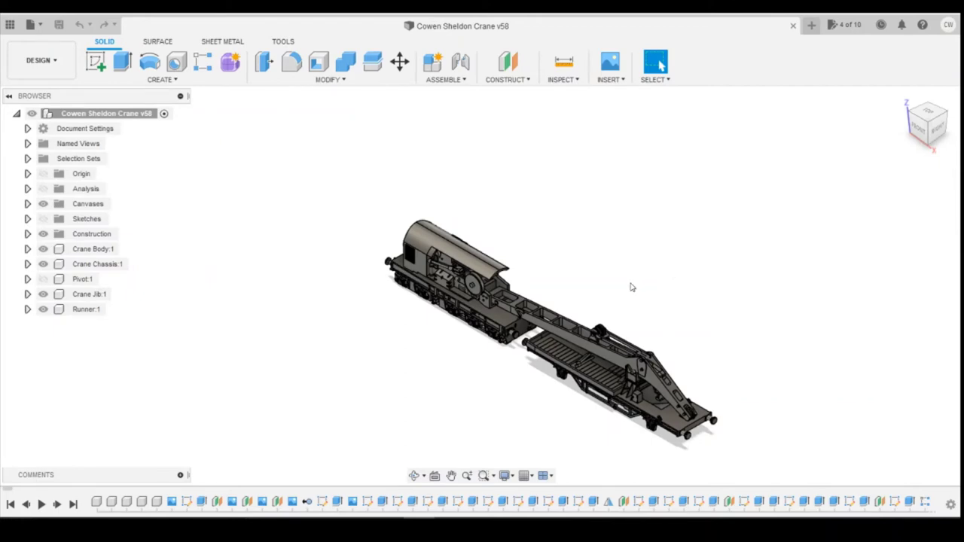
Activate the Crane Body component for editing
scroll(501, 303, "up", 10)
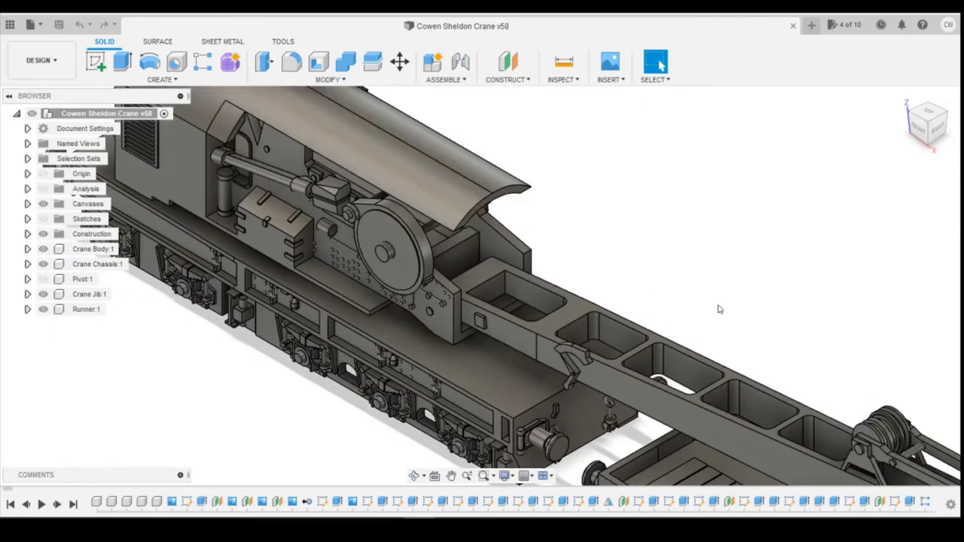
scroll(548, 226, "down", 2)
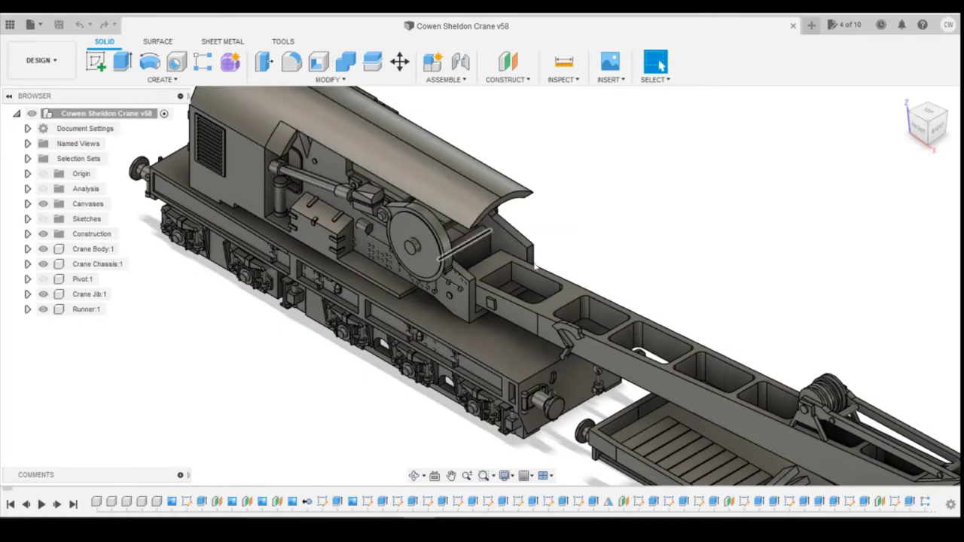
mouse_move(450, 510)
left_click(452, 471)
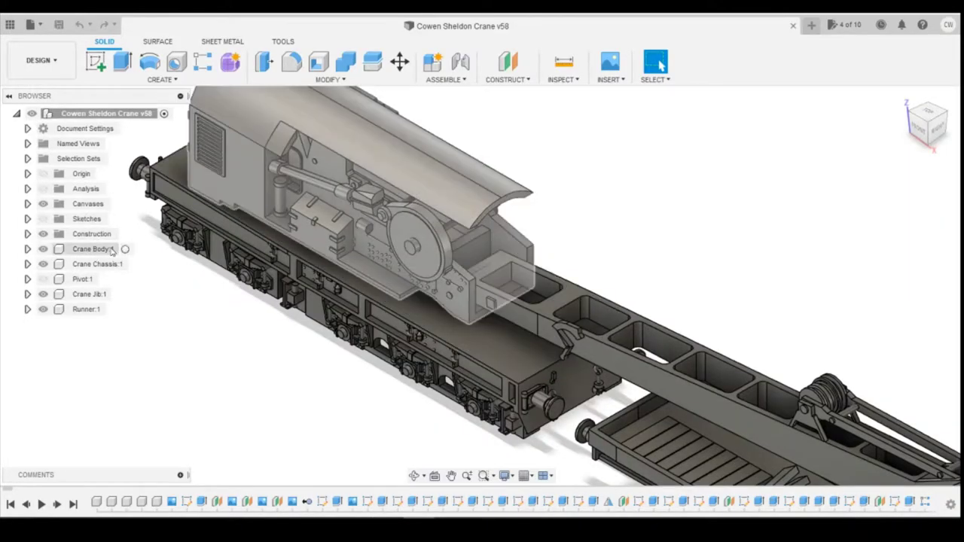
left_click(121, 250)
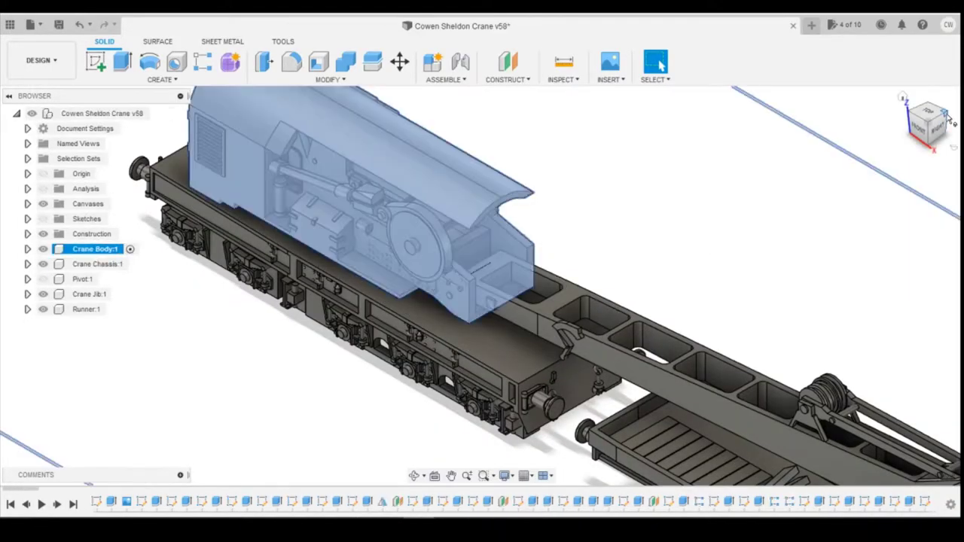
left_click(946, 123)
left_click(946, 124)
scroll(646, 221, "up", 5)
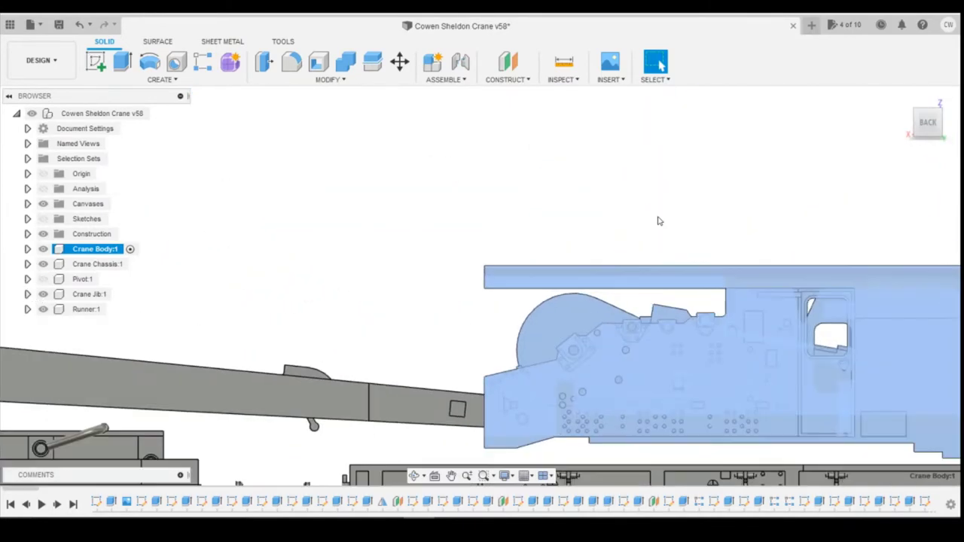
Switch to the Photos app to examine the crane reference photo, and return to the Fusion 360 model
mouse_move(389, 526)
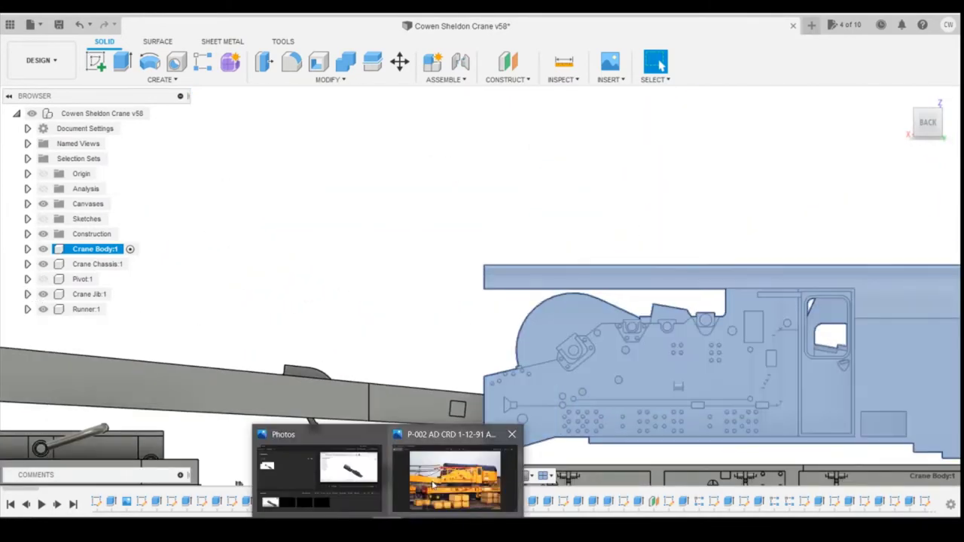
left_click(445, 484)
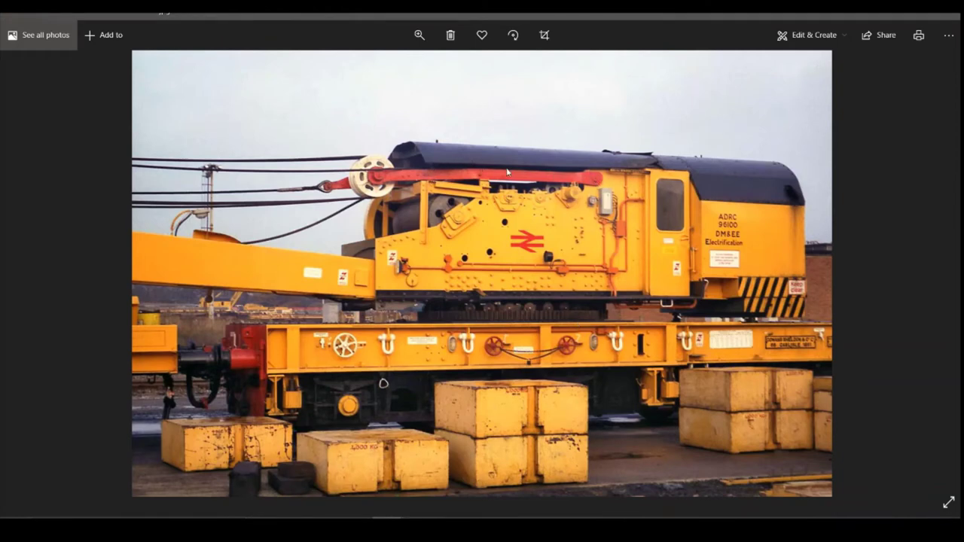
left_click(431, 526)
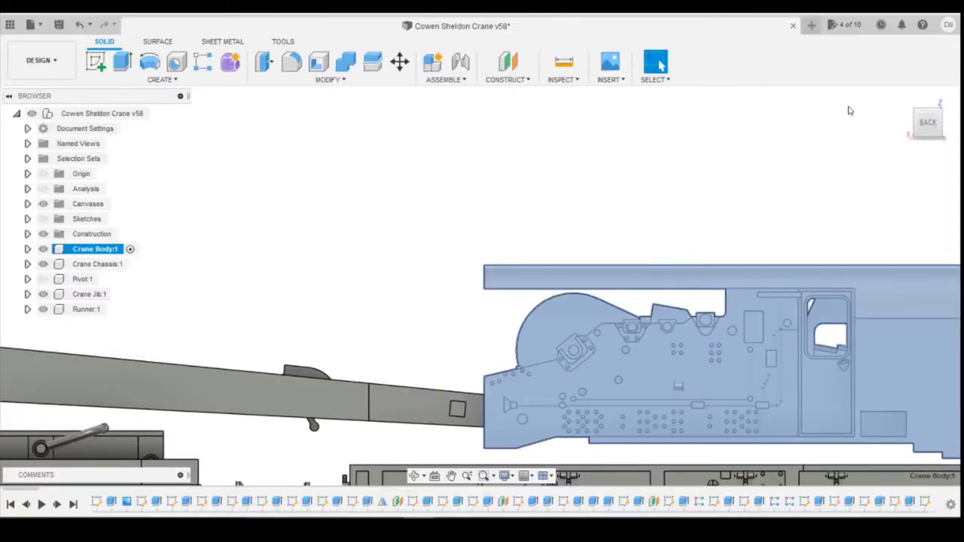
Hide the Runner, Crane Jib and Crane Chassis components so only the Crane Body is displayed
left_click(43, 309)
left_click(43, 294)
left_click(50, 266, "ctrl")
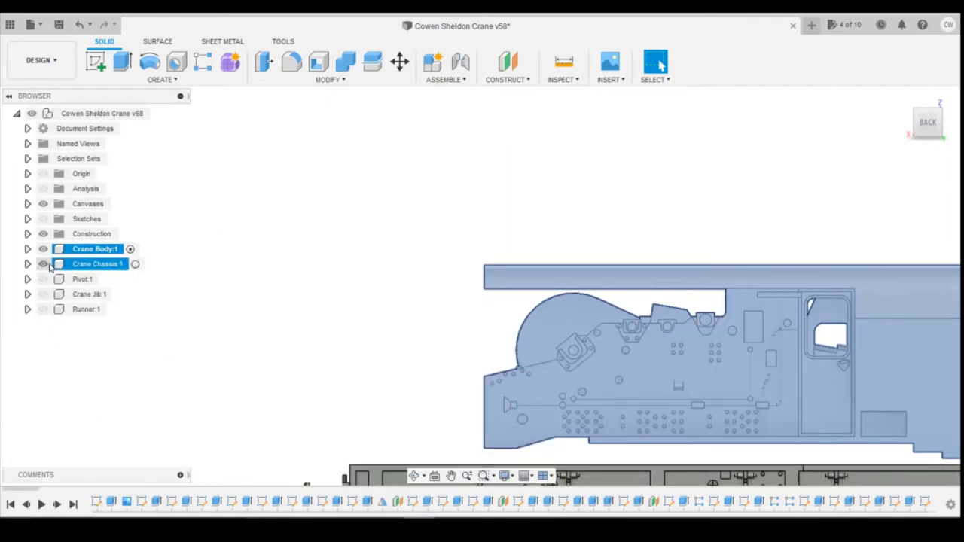
left_click(44, 265)
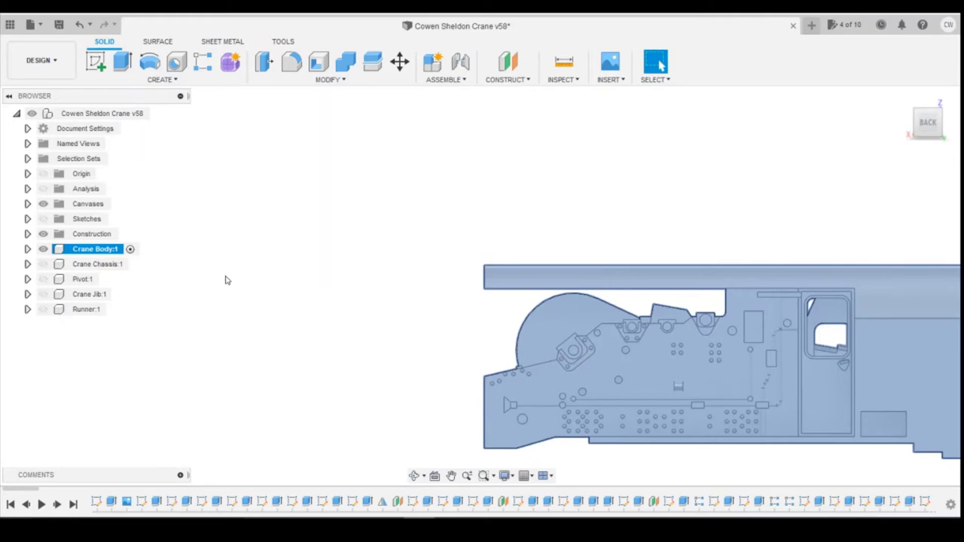
left_click(286, 262)
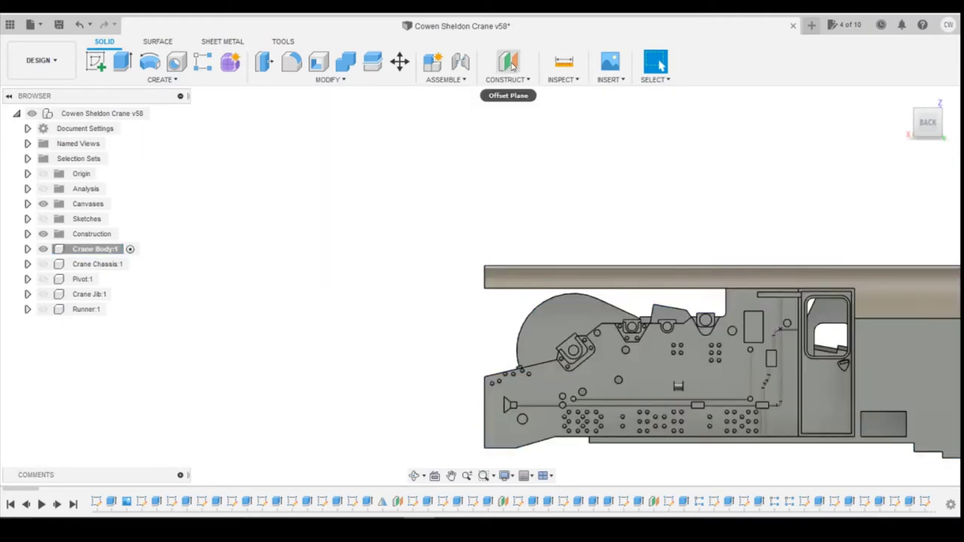
key("o")
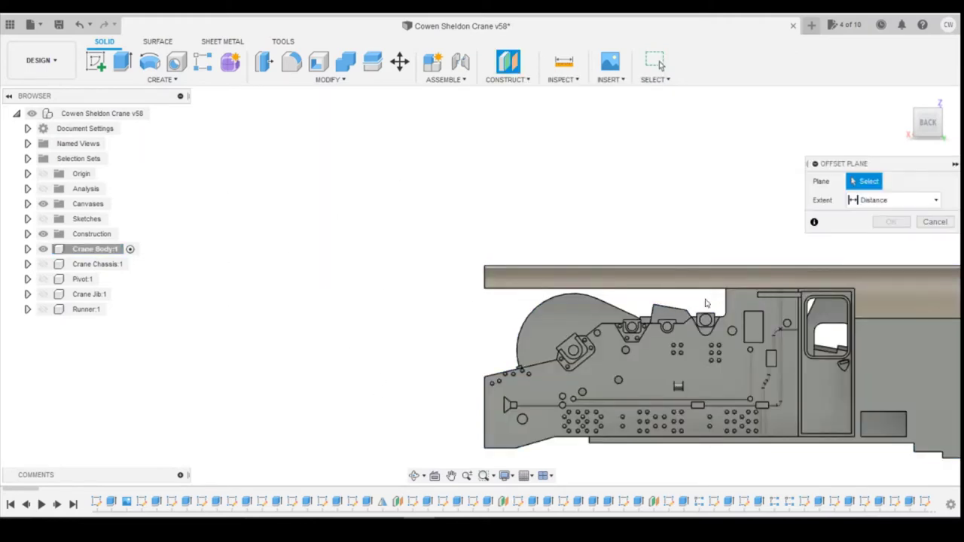
left_click_drag(926, 130, 924, 106)
scroll(631, 218, "up", 3)
left_click(501, 236)
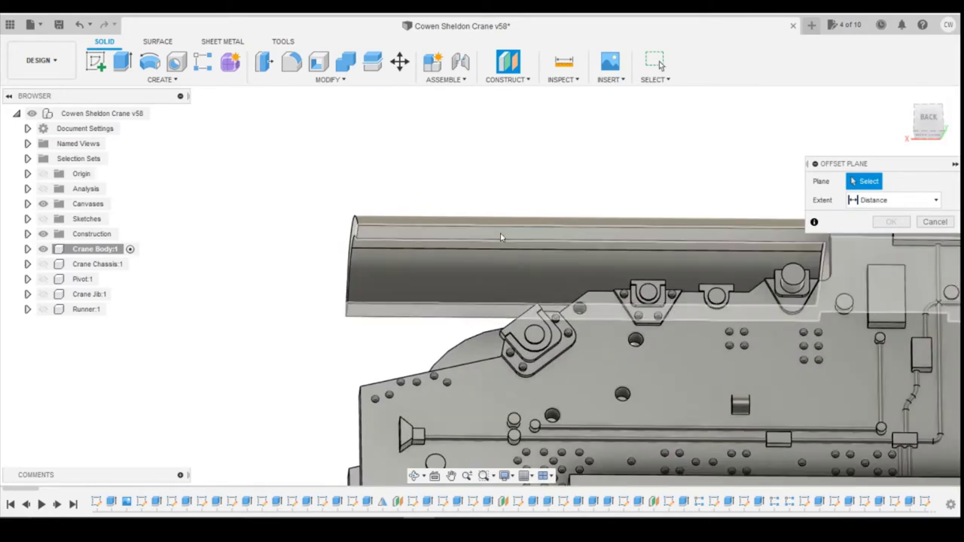
middle_click_drag(549, 232, 753, 318, "shift")
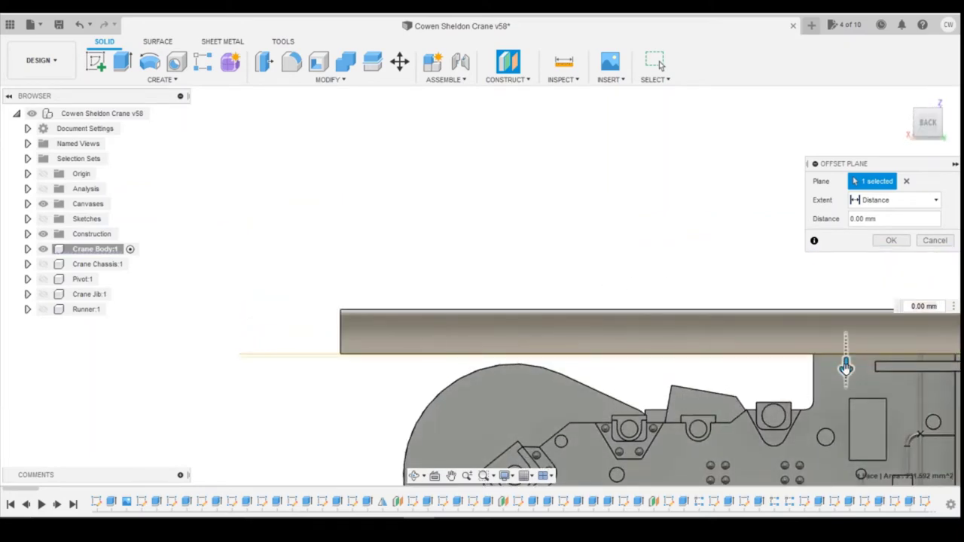
left_click_drag(846, 367, 846, 380)
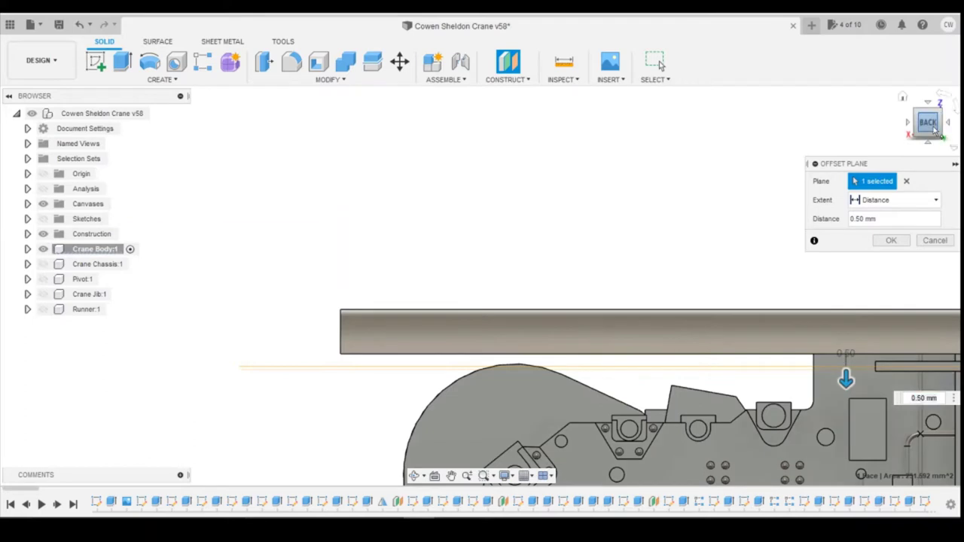
left_click_drag(934, 130, 942, 124)
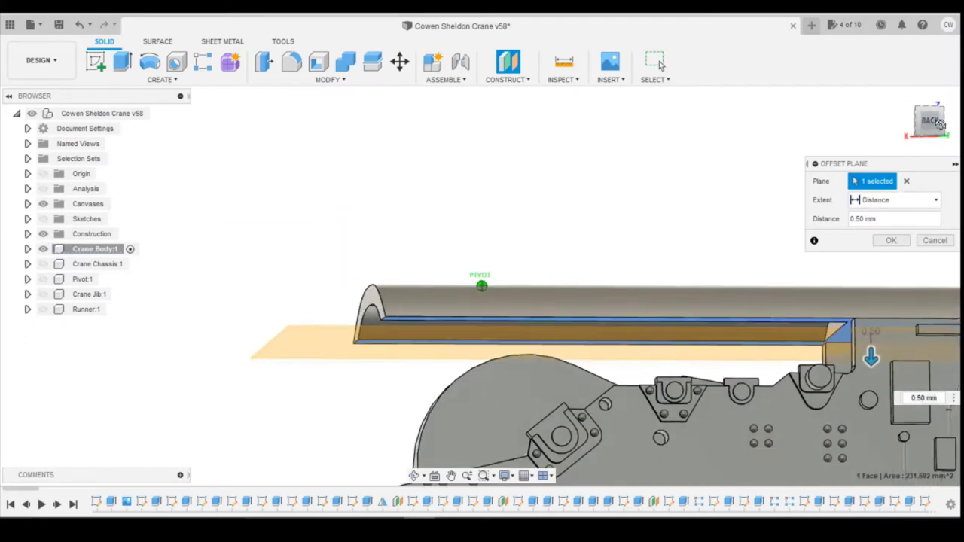
scroll(305, 354, "up", 4)
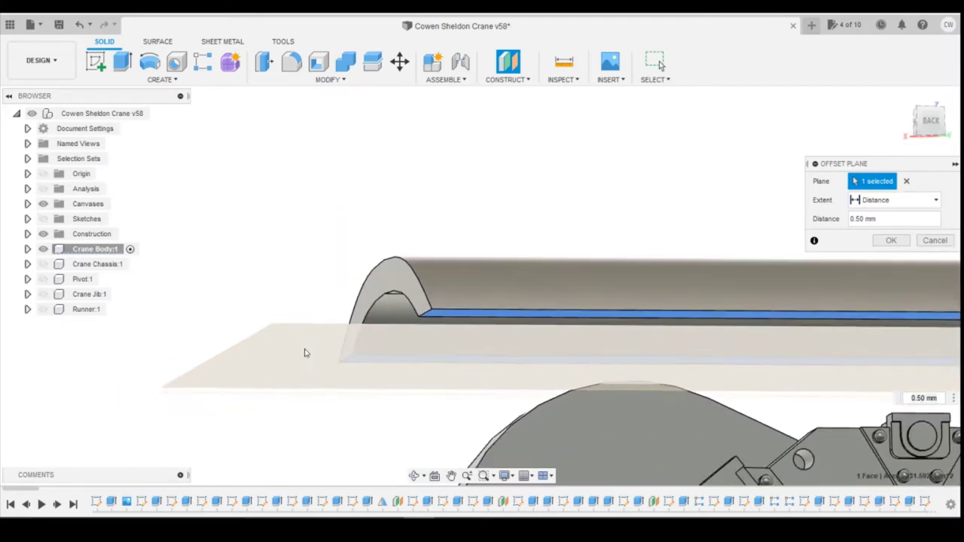
scroll(452, 329, "down", 2)
left_click_drag(902, 219, 844, 225)
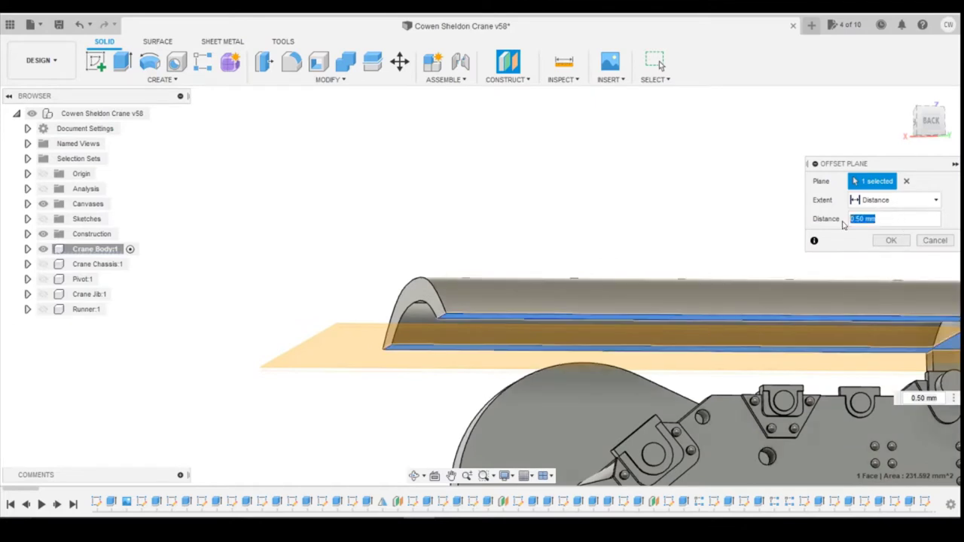
left_click(936, 241)
left_click(509, 62)
left_click(587, 320)
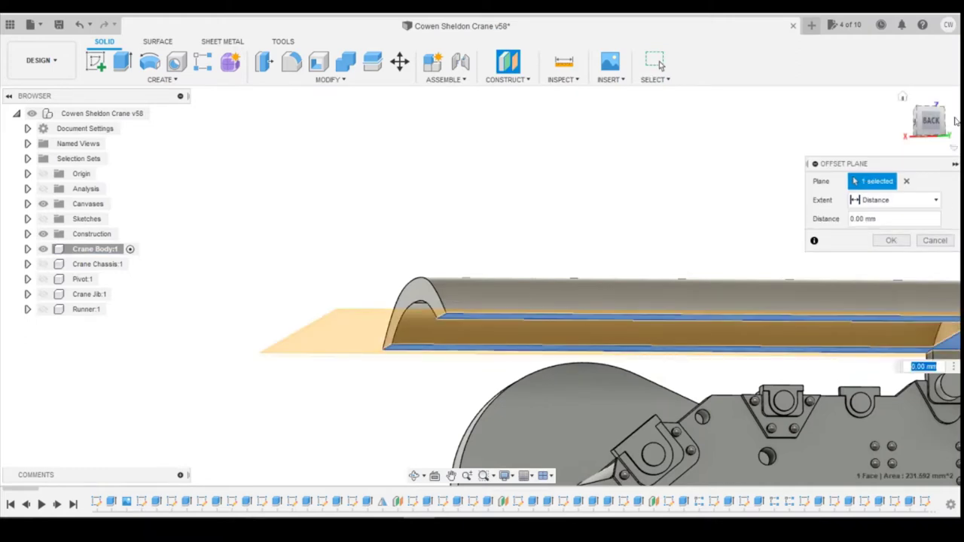
middle_click_drag(587, 321, 358, 399, "shift")
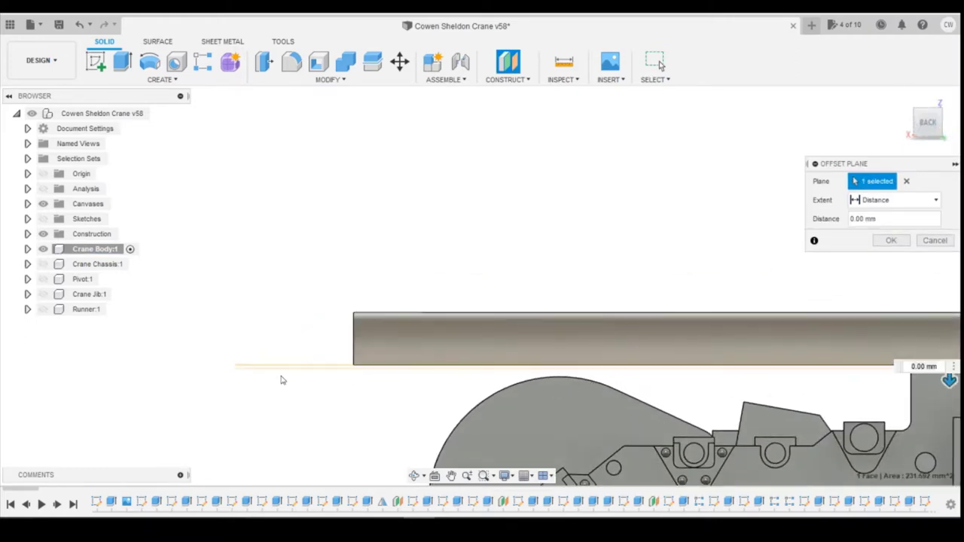
scroll(283, 380, "up", 6)
scroll(846, 357, "down", 2)
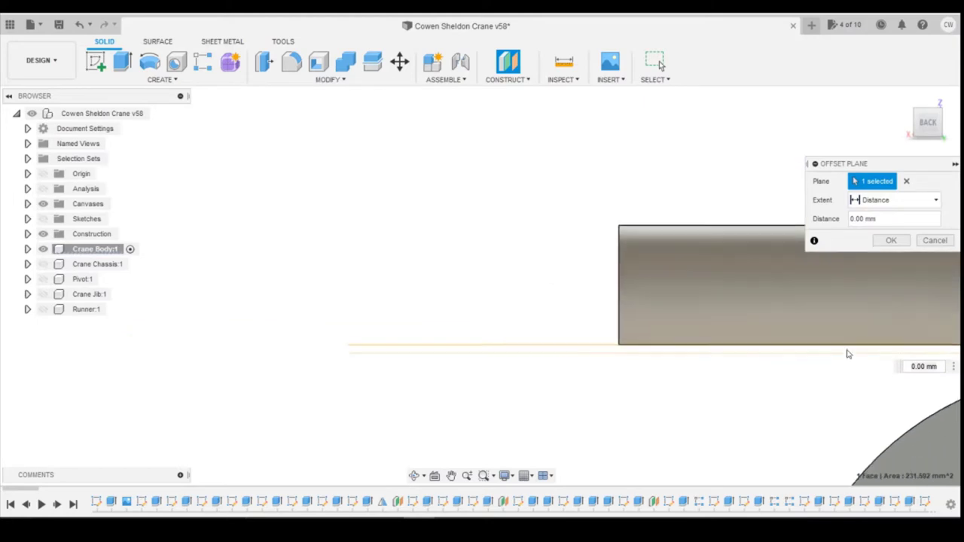
middle_click_drag(848, 354, 812, 362, "shift")
scroll(709, 365, "down", 3)
scroll(851, 374, "up", 6)
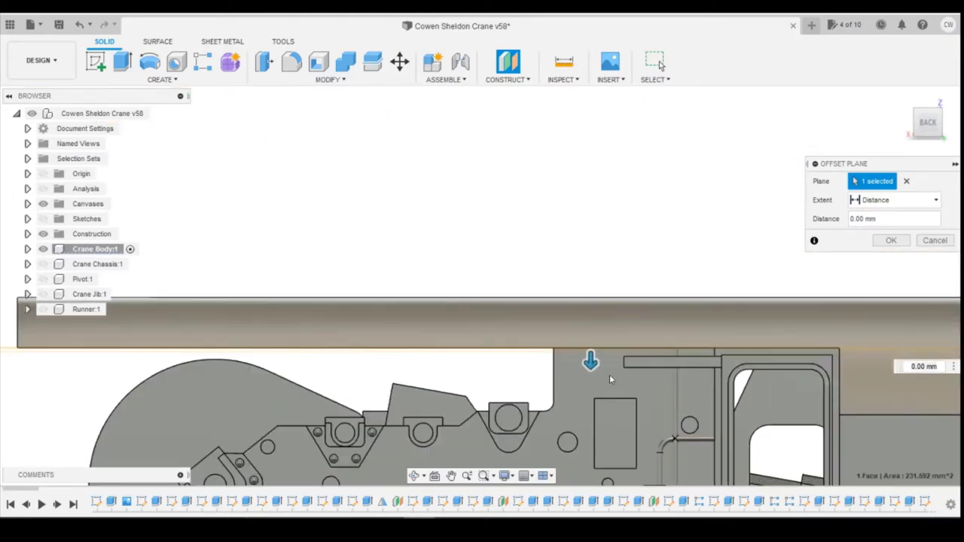
left_click_drag(591, 363, 591, 388)
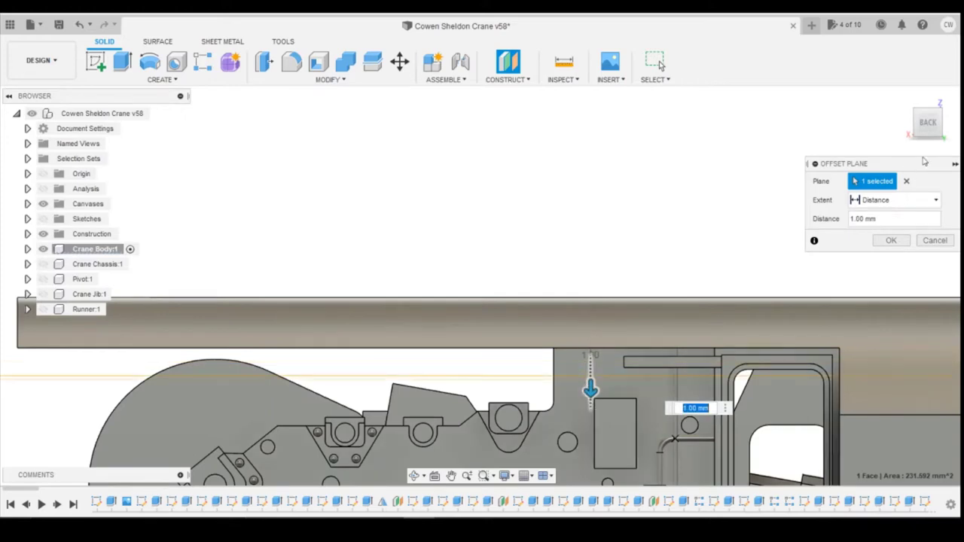
left_click_drag(926, 123, 955, 116)
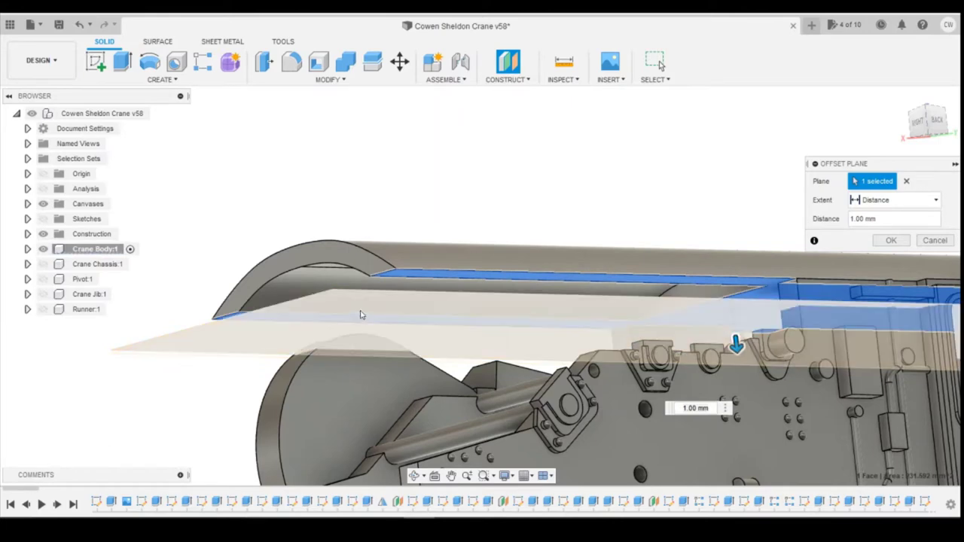
left_click(926, 237)
Start a new offset plane from the flat underside face of the Crane Body and move it to -12.00 mm, just below the canopy
scroll(730, 248, "down", 4)
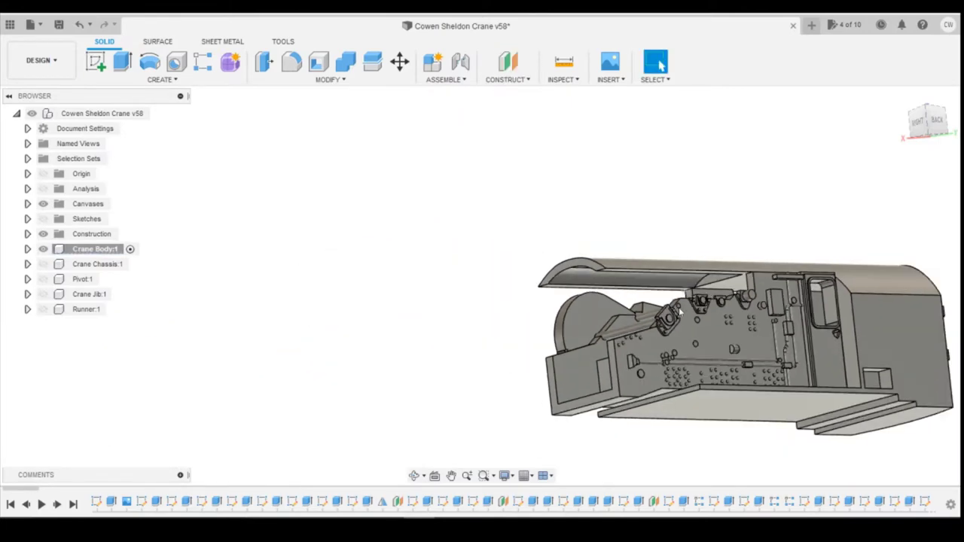
left_click(498, 67)
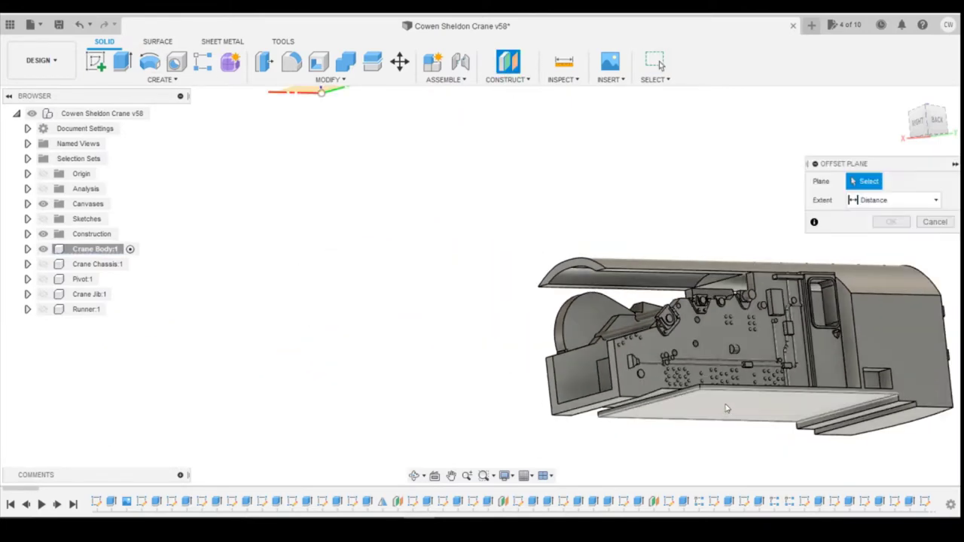
left_click(727, 411)
left_click(936, 120)
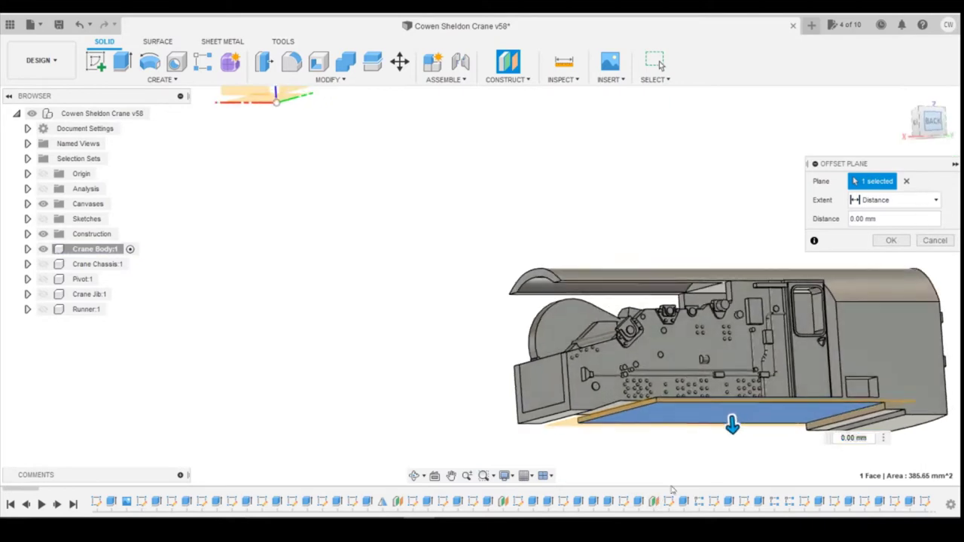
left_click_drag(633, 446, 633, 268)
scroll(595, 320, "up", 5)
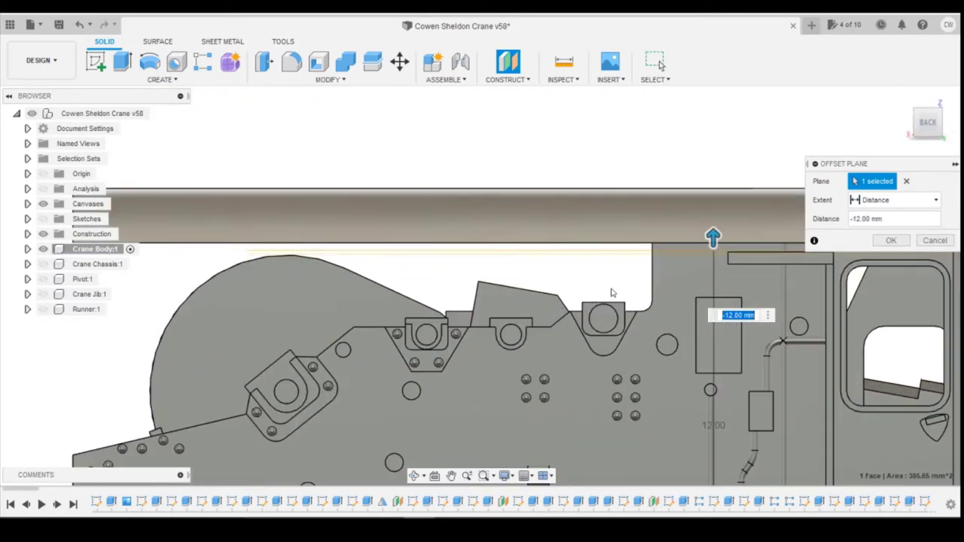
scroll(526, 282, "down", 4)
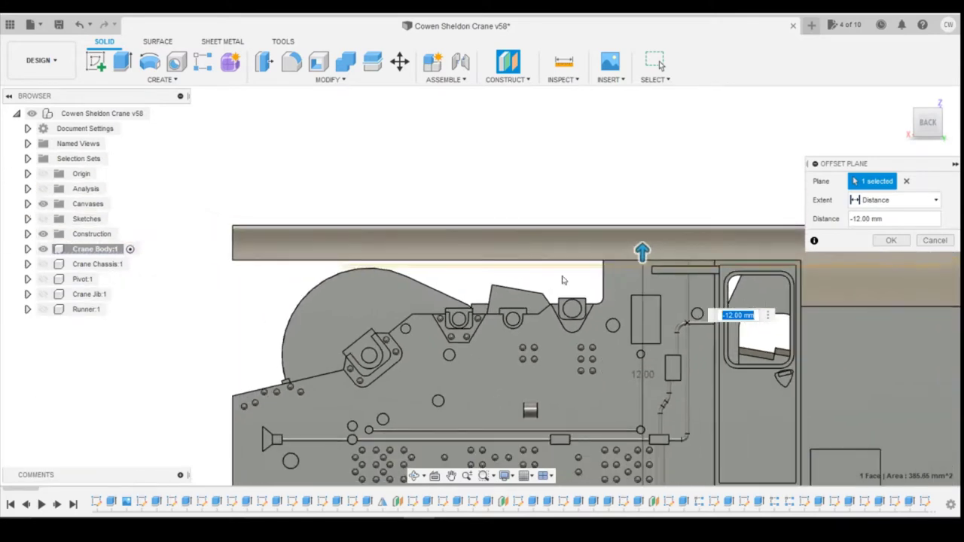
scroll(455, 282, "up", 3)
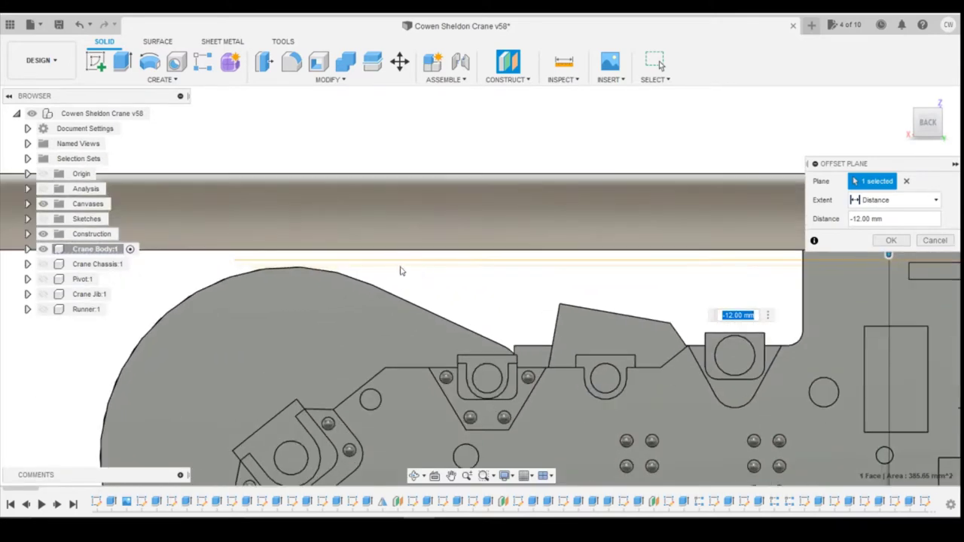
scroll(589, 279, "down", 3)
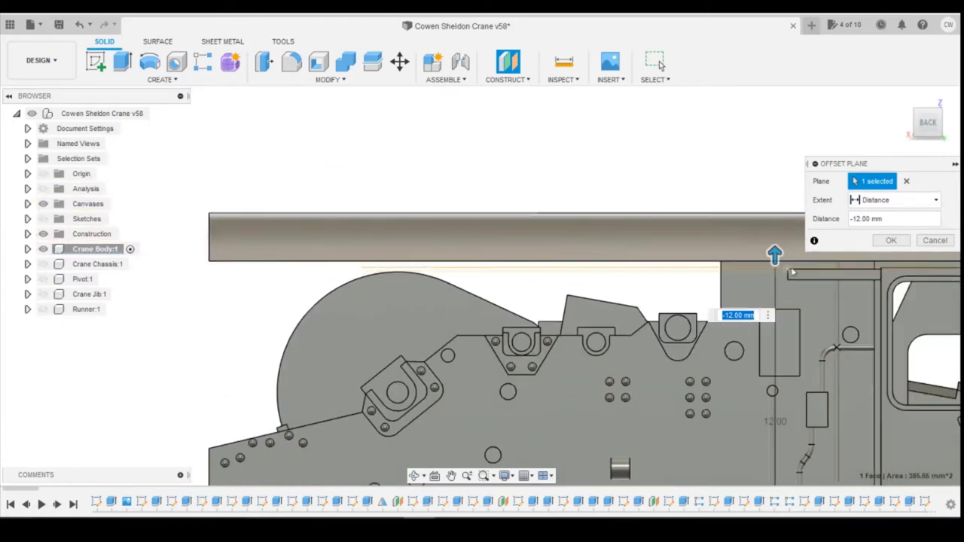
scroll(675, 305, "down", 3)
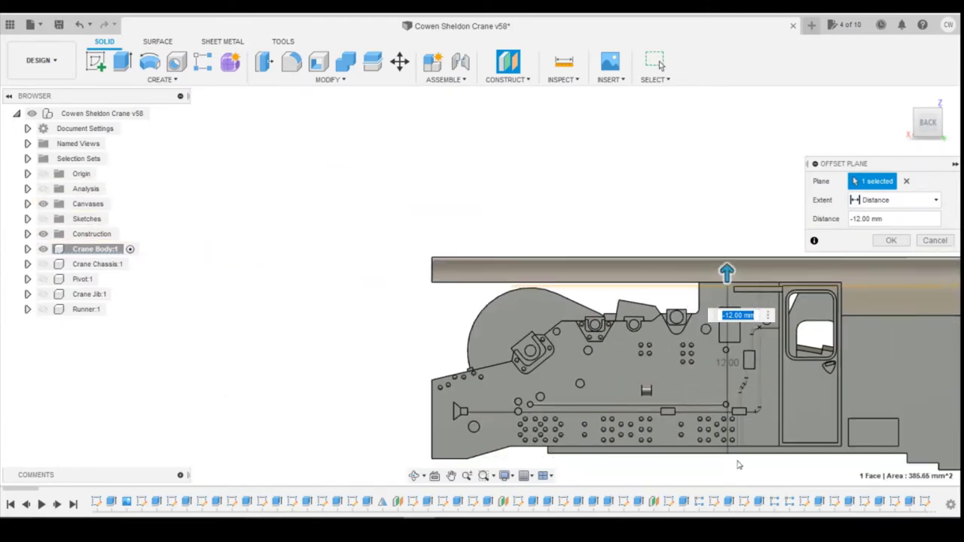
left_click(941, 104)
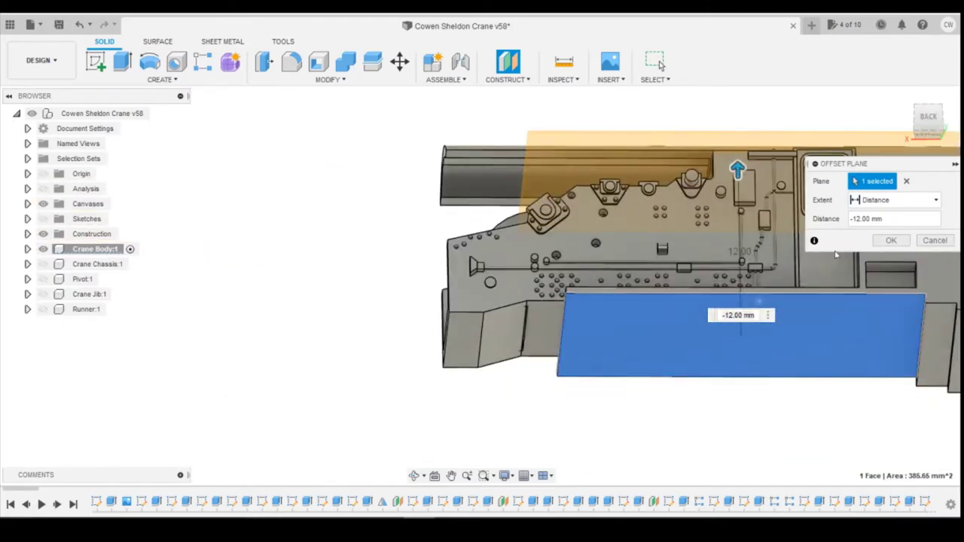
left_click(929, 118)
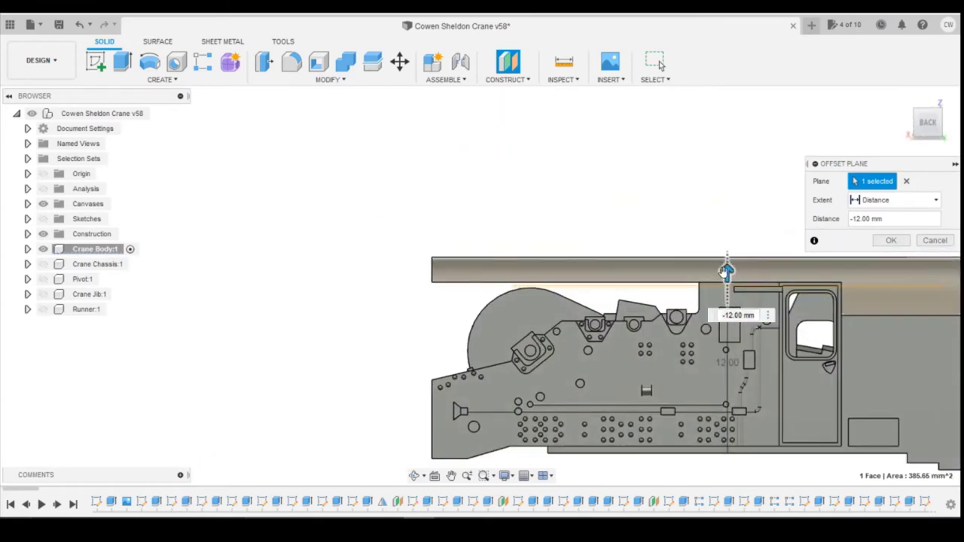
Lower the offset plane below the canopy and set its distance to -11.50 mm
left_click_drag(727, 271, 725, 280)
scroll(724, 280, "up", 3)
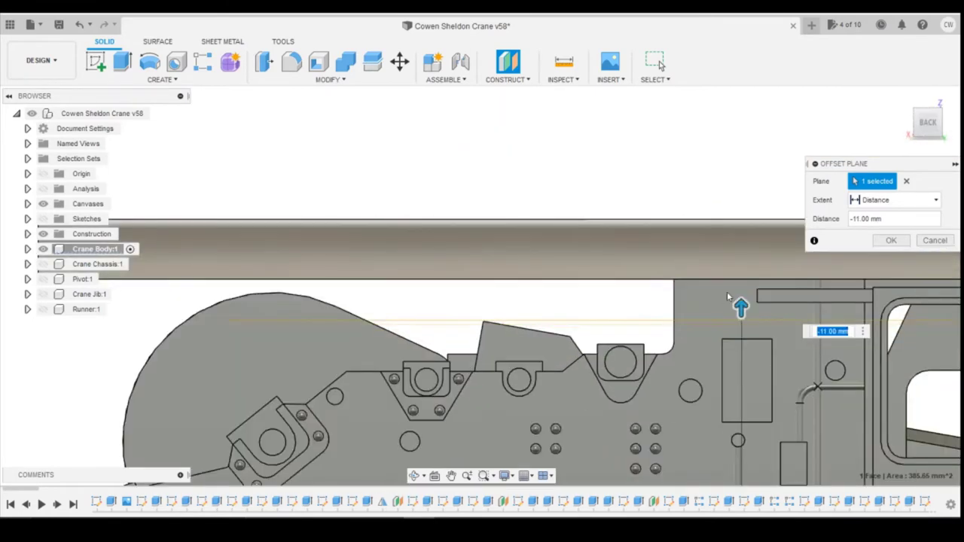
left_click(831, 331)
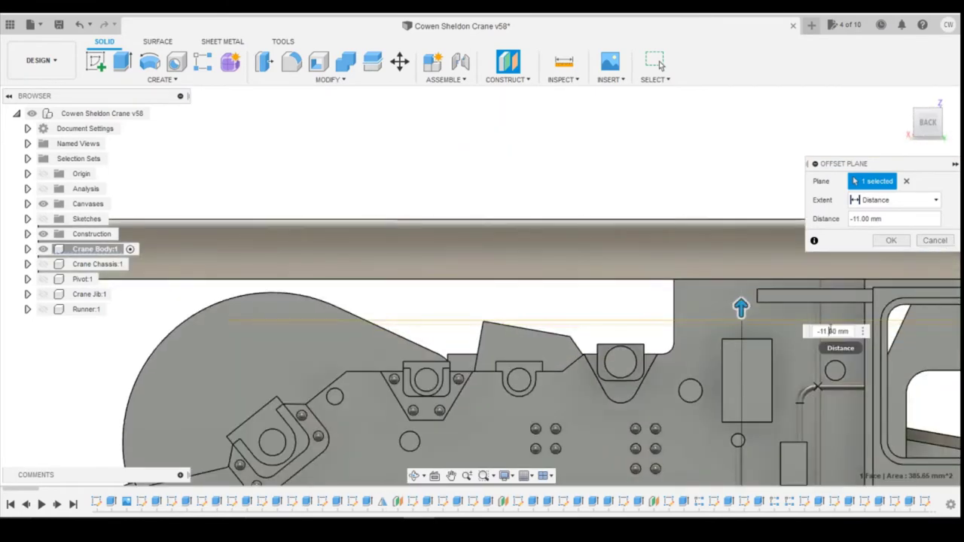
type("5")
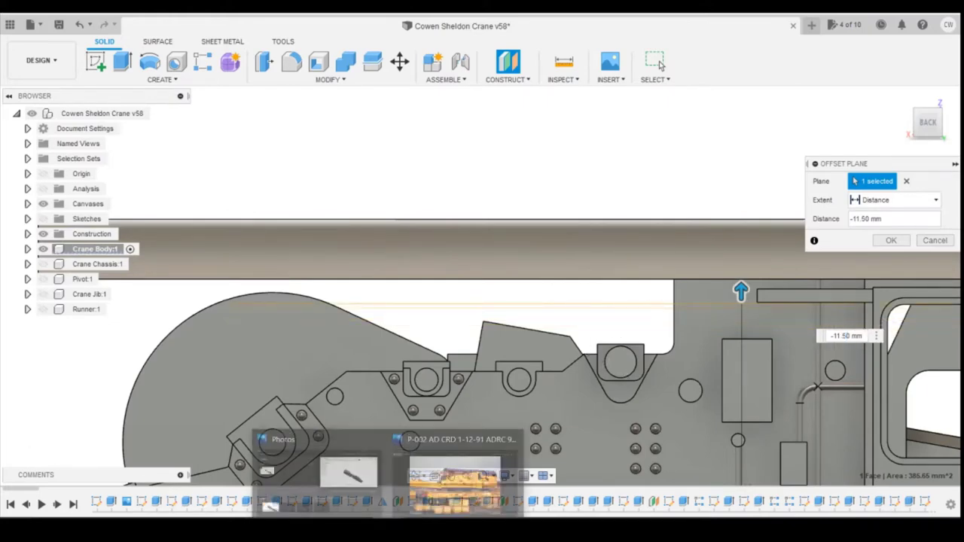
Check the crane side photo in the Photos app, then return to Fusion 360 and create the offset plane
left_click(444, 484)
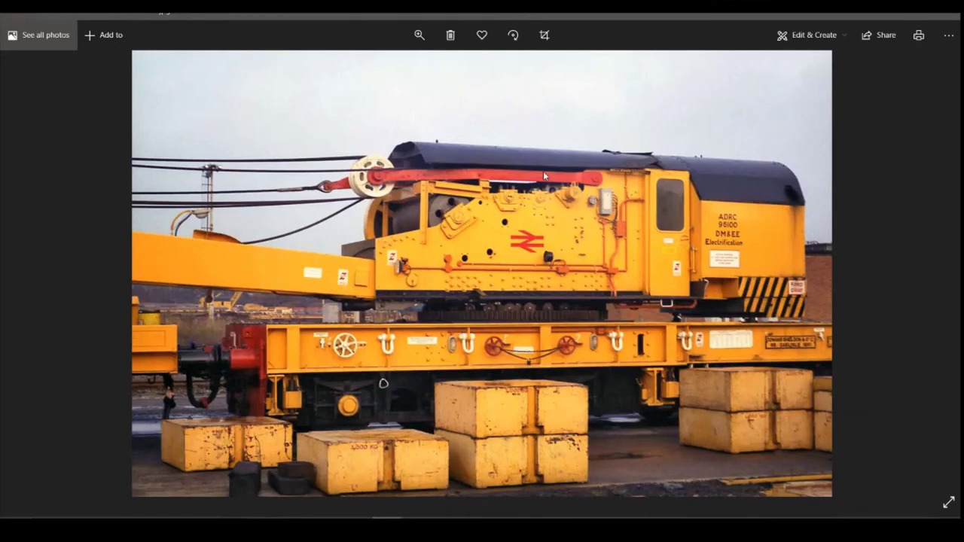
key("alt+Tab")
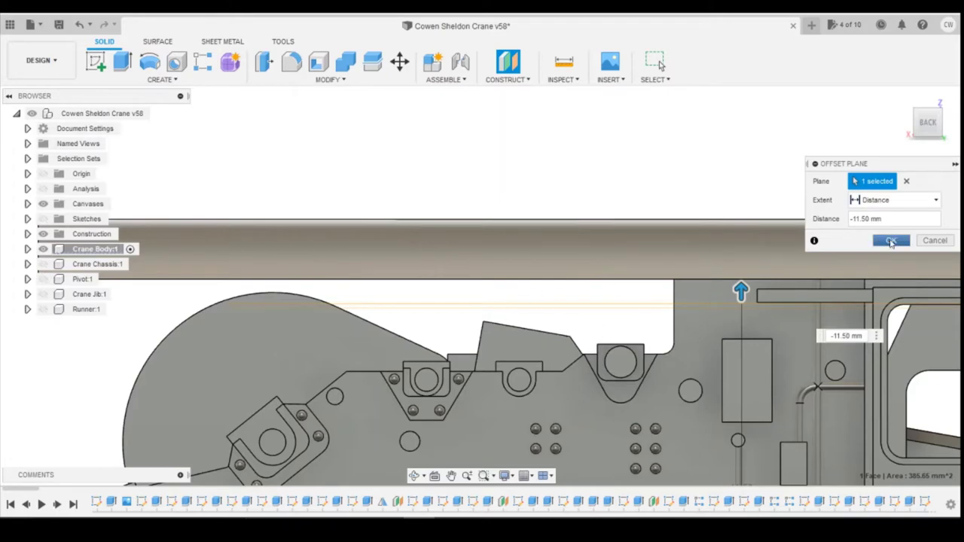
left_click(891, 241)
Create a sketch on the new offset plane below the canopy and turn on Slice to section the Crane Body there
scroll(703, 320, "down", 5)
scroll(700, 325, "down", 2)
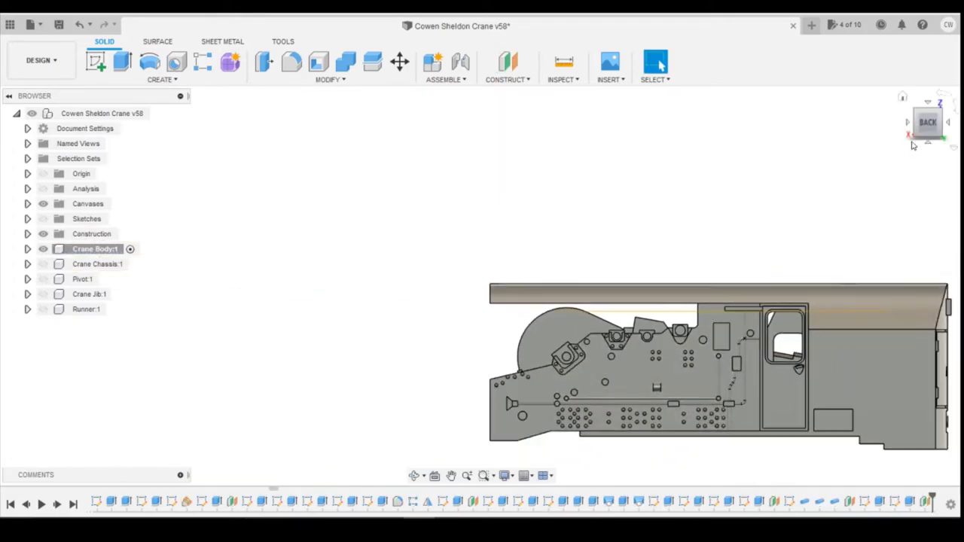
left_click_drag(919, 135, 924, 146)
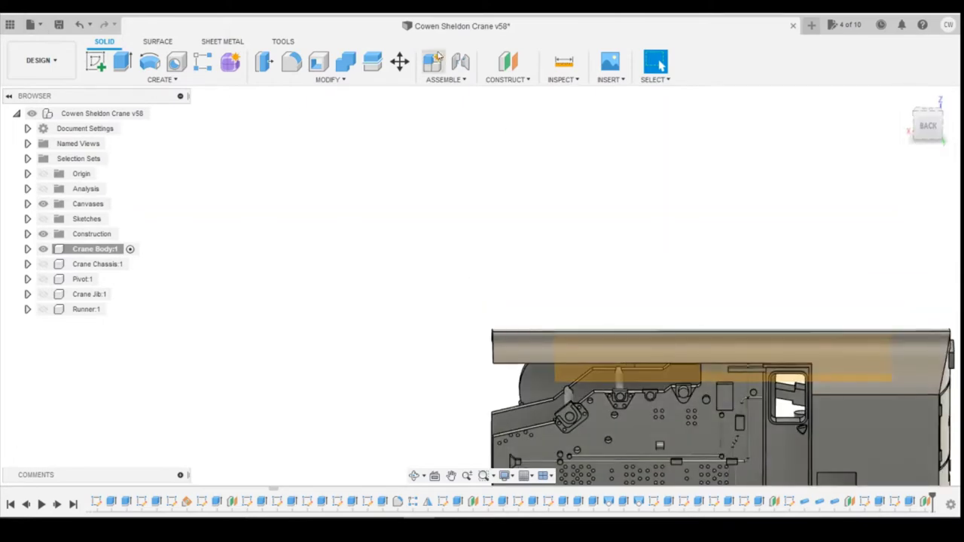
left_click(95, 66)
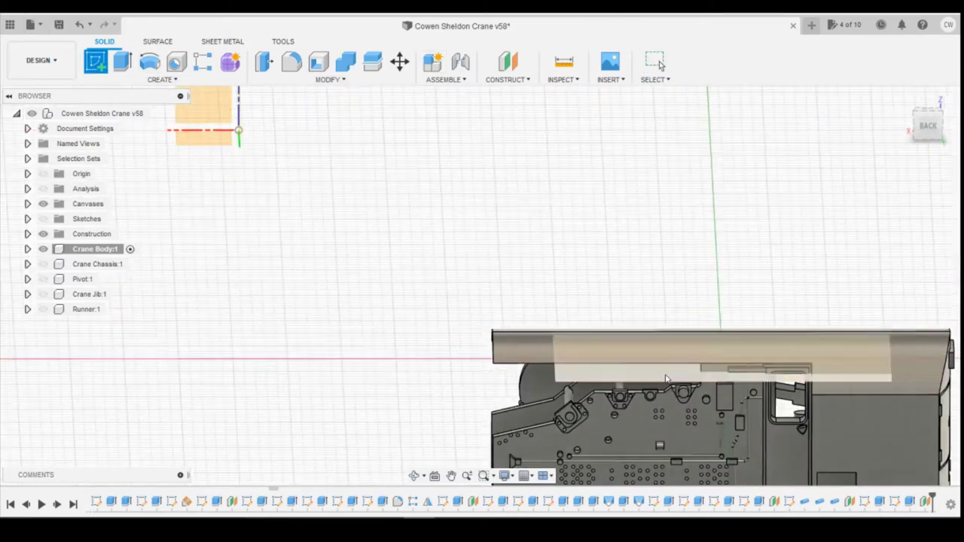
left_click(917, 297)
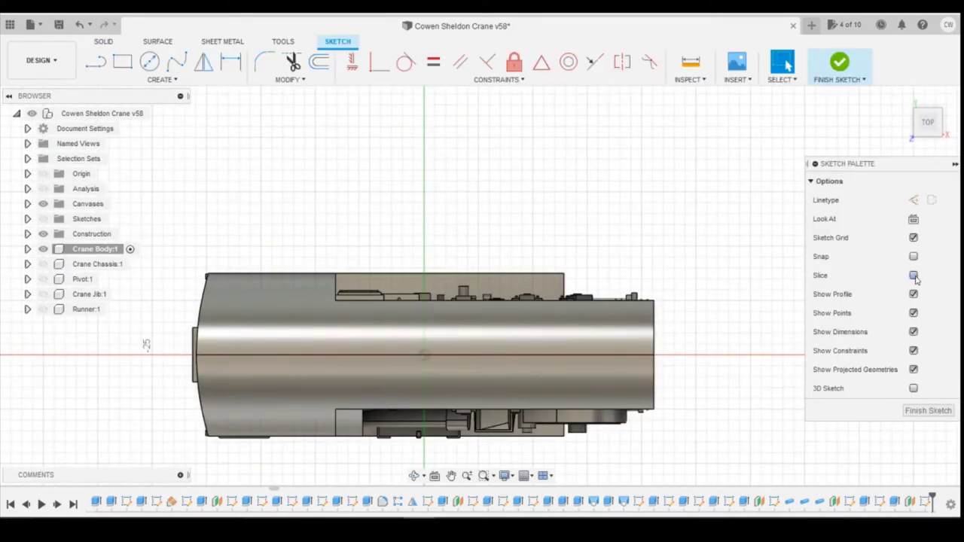
left_click(914, 276)
scroll(416, 273, "up", 2)
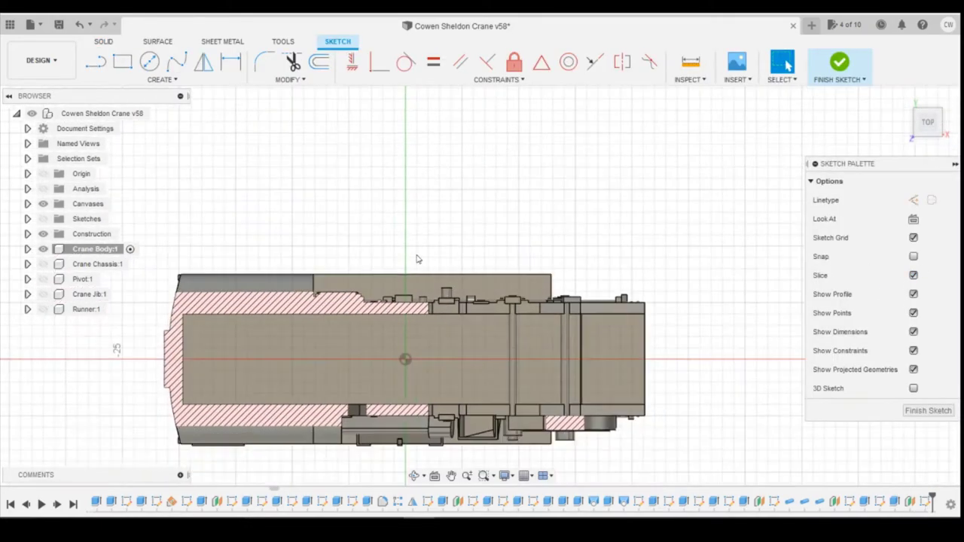
scroll(416, 272, "up", 3)
scroll(422, 301, "down", 3)
scroll(469, 443, "up", 3)
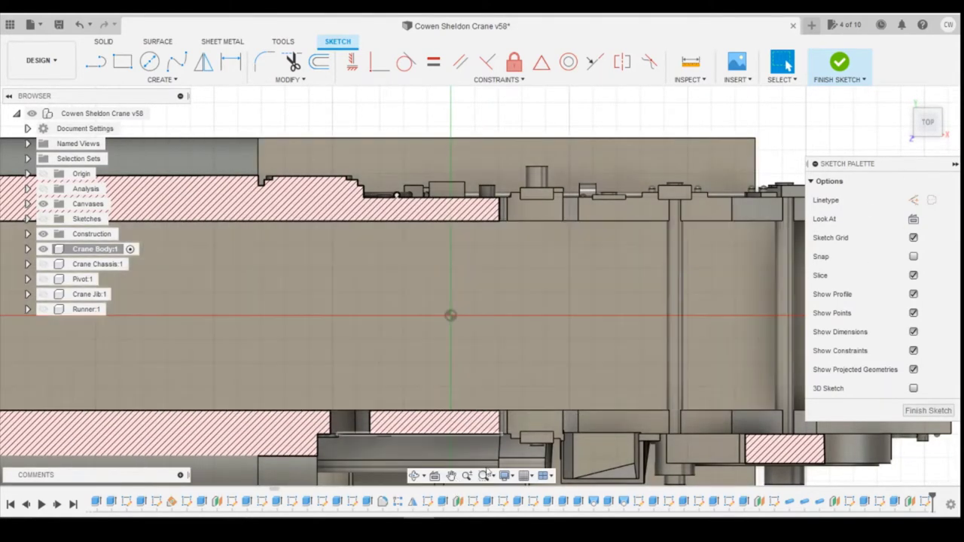
Examine the crane reference photos in the Photos app and show the superstructure plan canvas in the Fusion 360 sketch
mouse_move(388, 534)
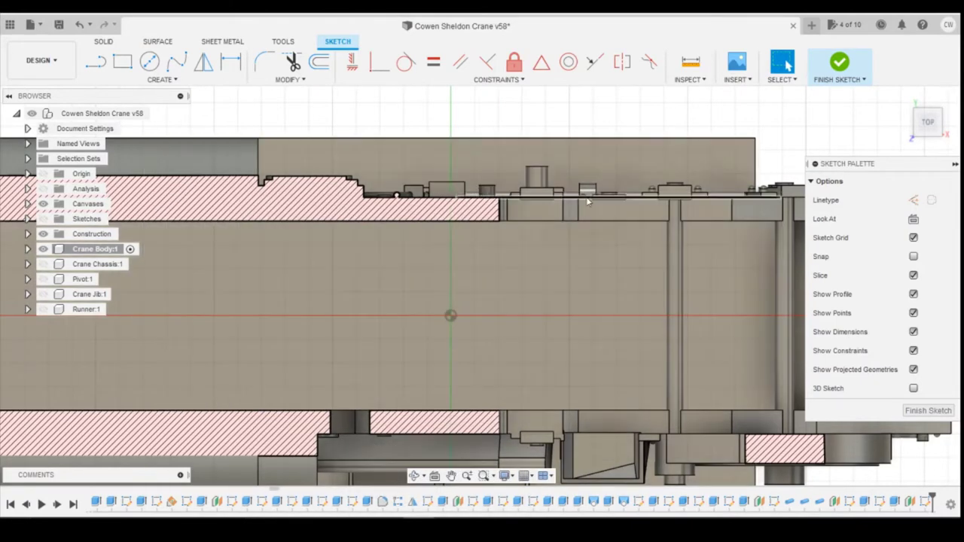
left_click(470, 455)
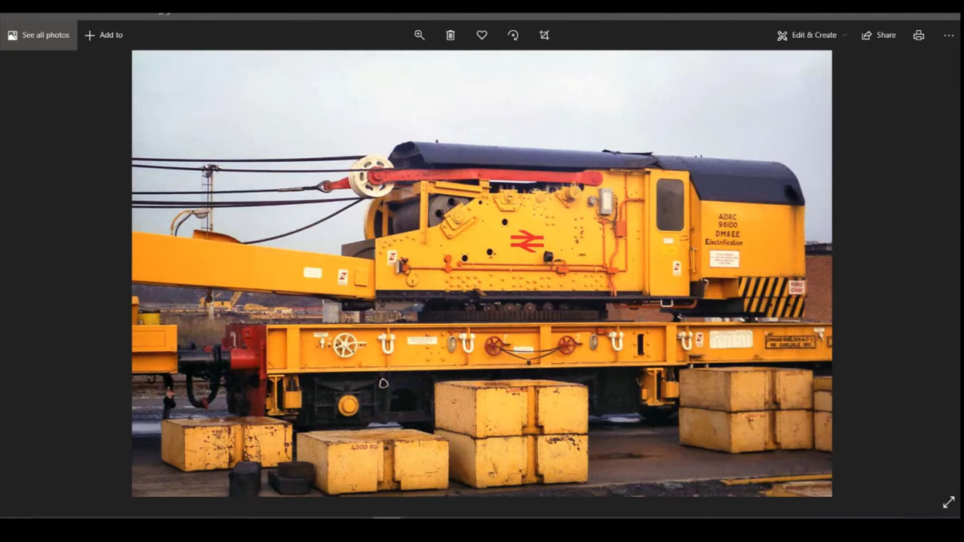
key("Right")
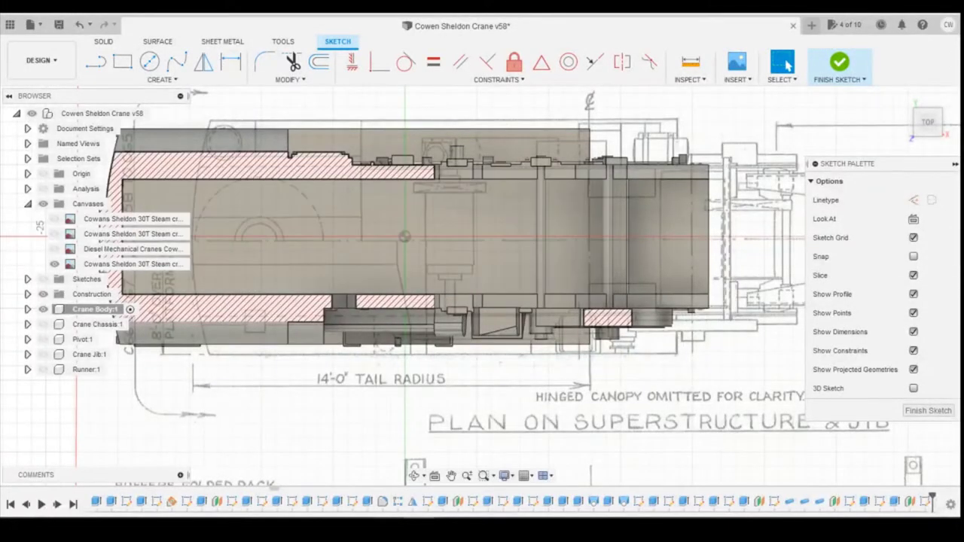
left_click(382, 471)
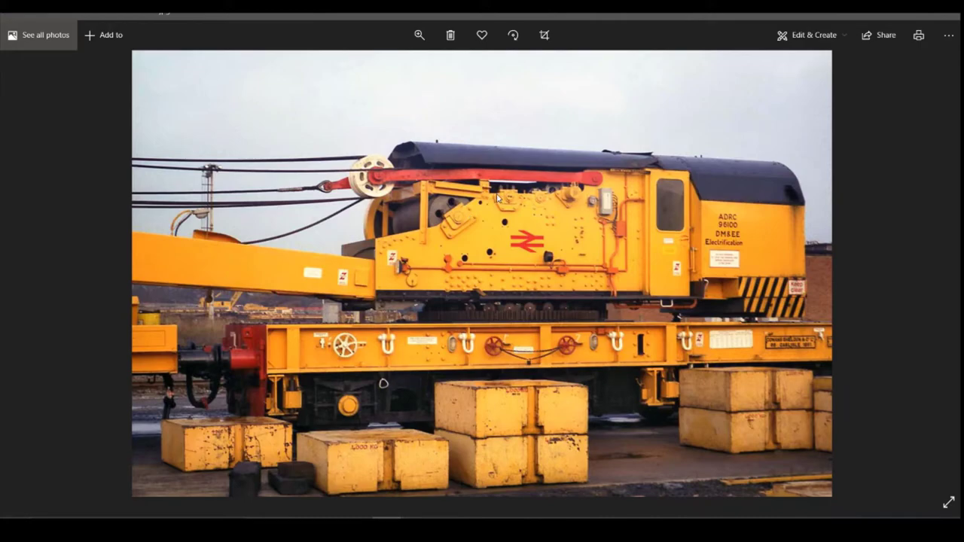
left_click(421, 517)
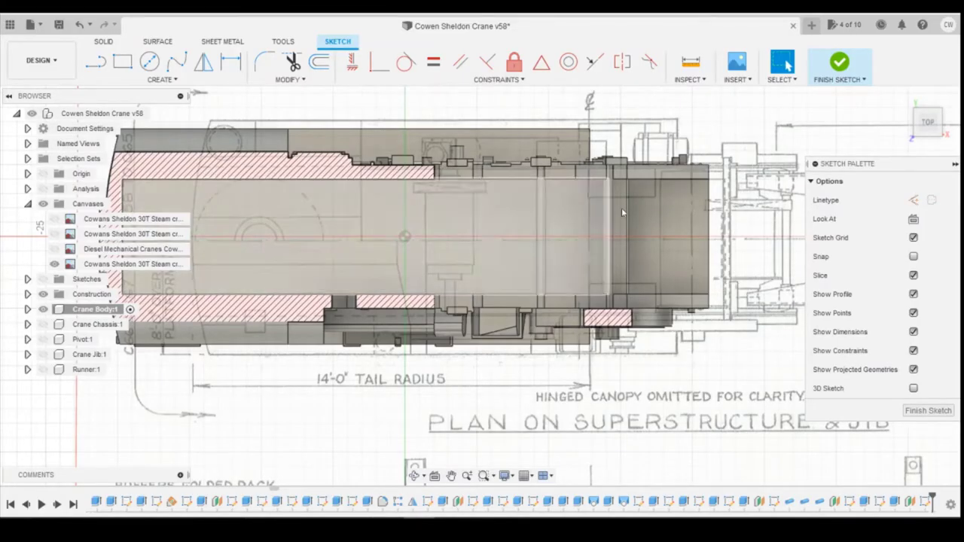
Sketch a two-point rectangle about 8.5 mm by 1 mm over the side plate, just beyond the end of the sectioned side wall
left_click_drag(928, 125, 928, 117)
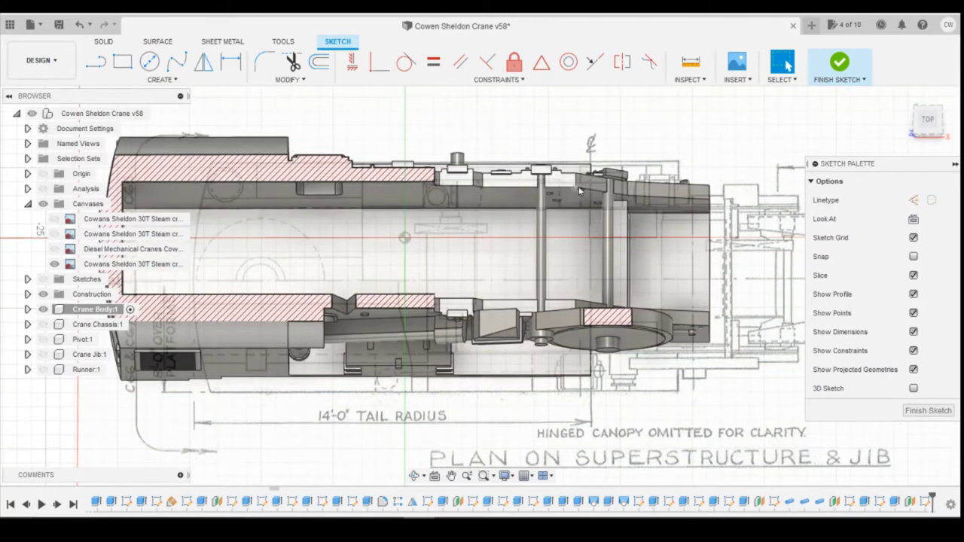
left_click(928, 121)
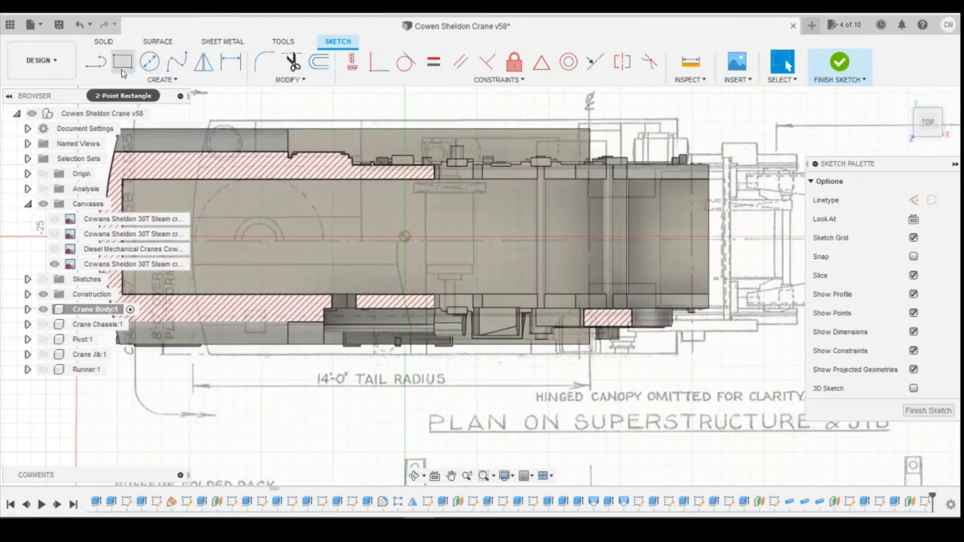
left_click(123, 64)
scroll(445, 171, "up", 2)
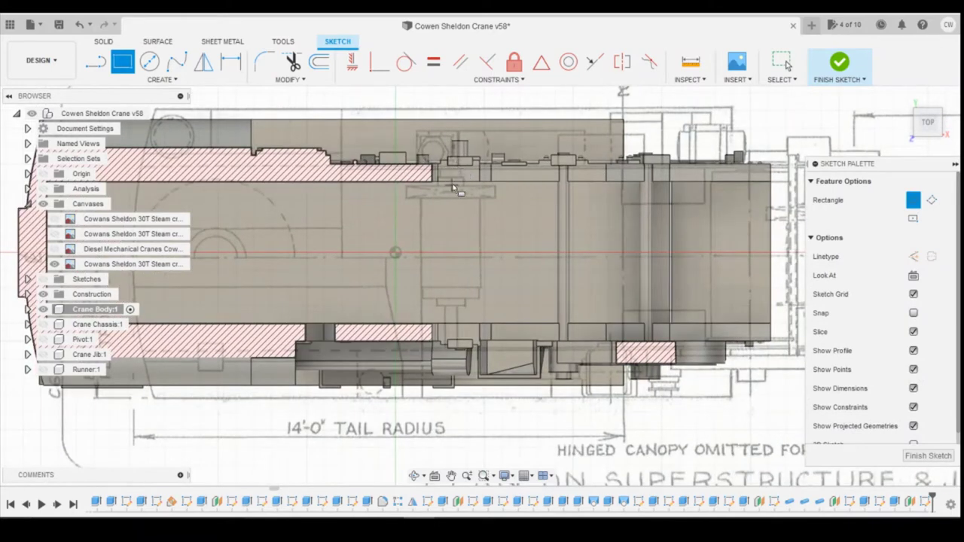
left_click(457, 180)
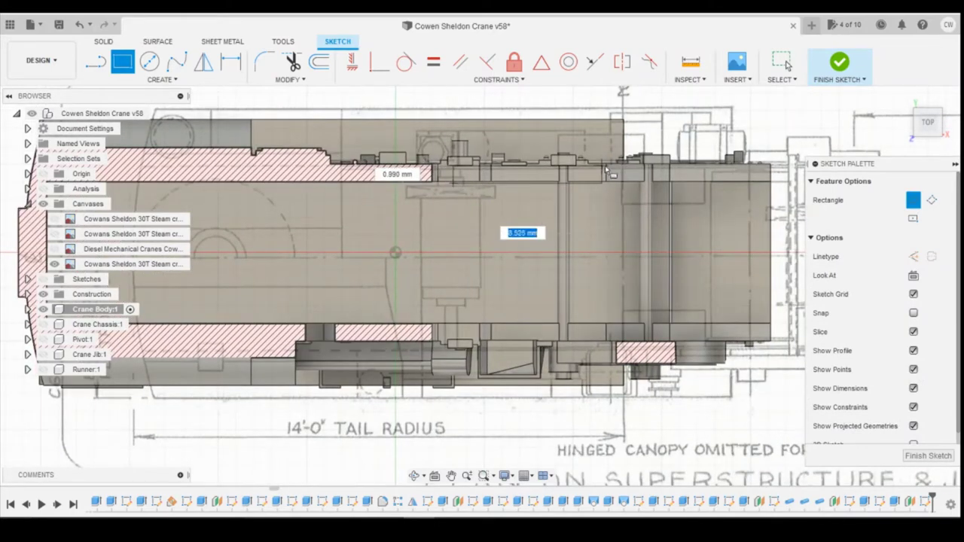
left_click(606, 167)
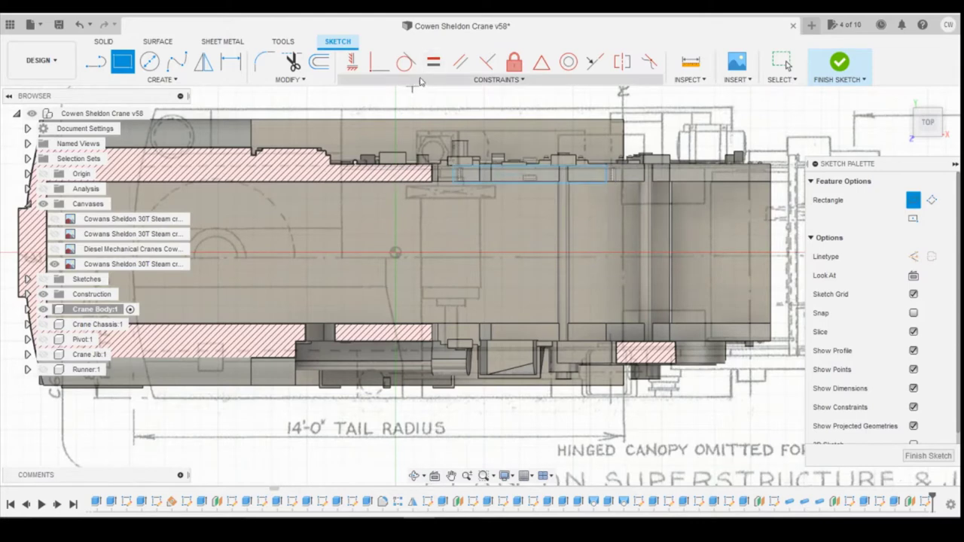
Align both corners of the rectangle's near end horizontally with the end corners of the sectioned side wall
left_click(351, 62)
left_click(451, 183)
left_click(432, 182)
left_click(454, 164)
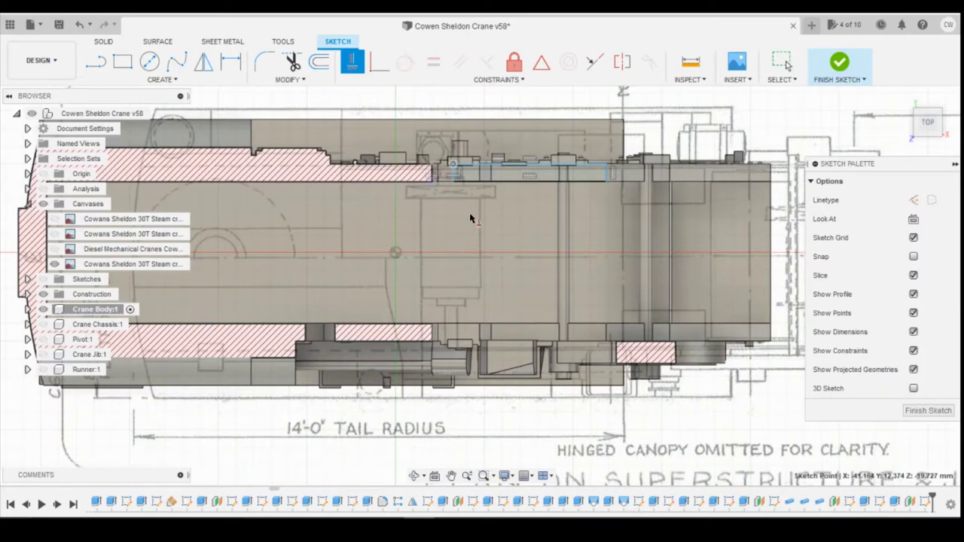
left_click(432, 164)
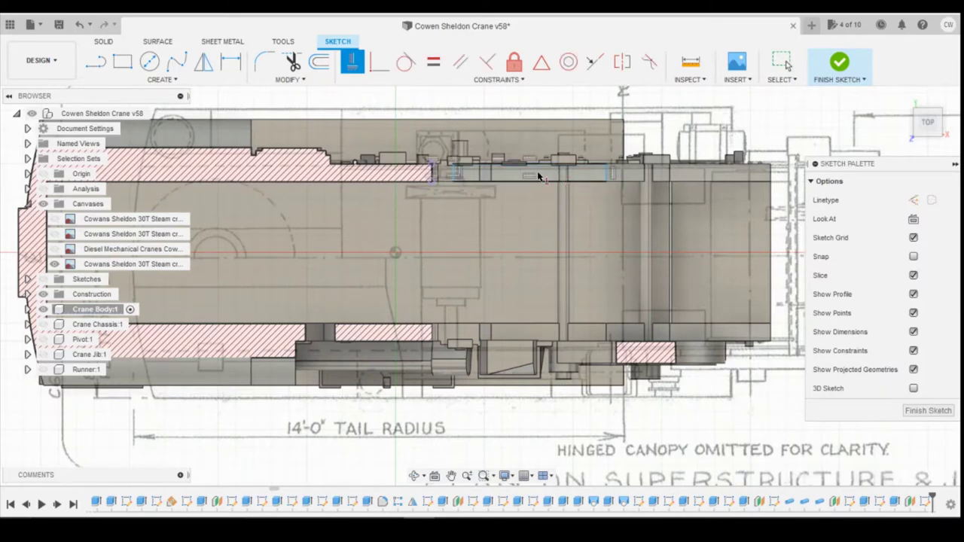
scroll(538, 181, "up", 2)
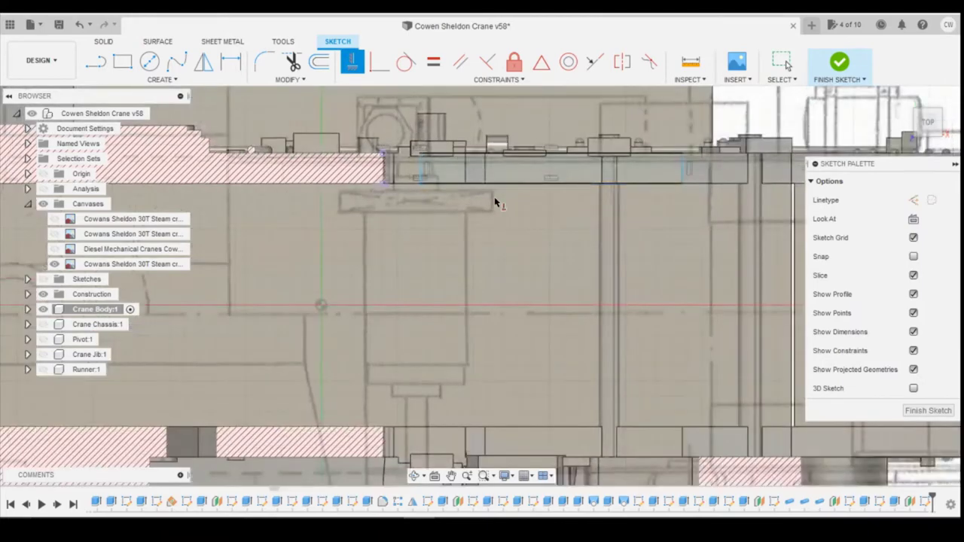
scroll(437, 198, "down", 1)
scroll(415, 194, "up", 2)
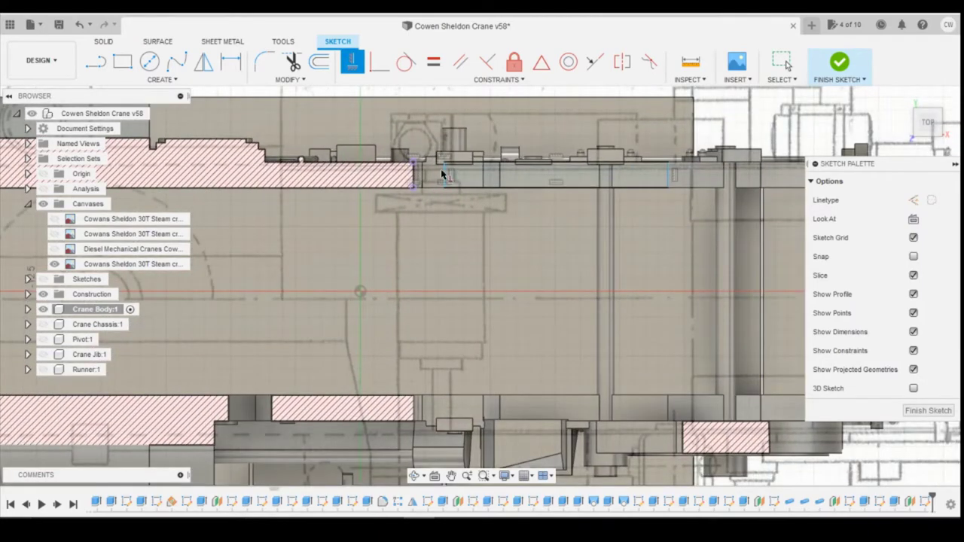
Move the near end of the long rectangle closer to the end of the sectioned side wall
key("Escape")
left_click(431, 175)
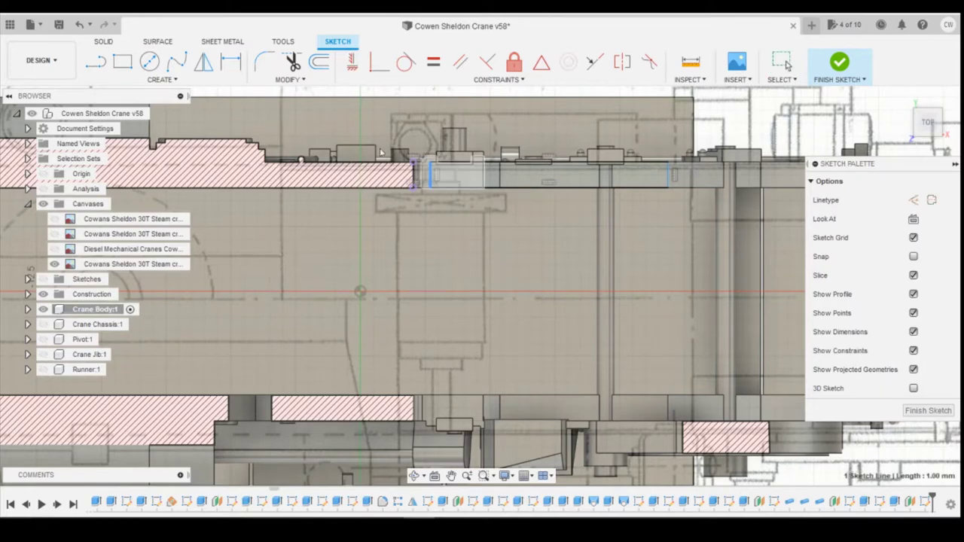
key("Delete")
Draw a 1.5 mm line from the sectioned wall's outer end corner back along the wall's outer edge
key("l")
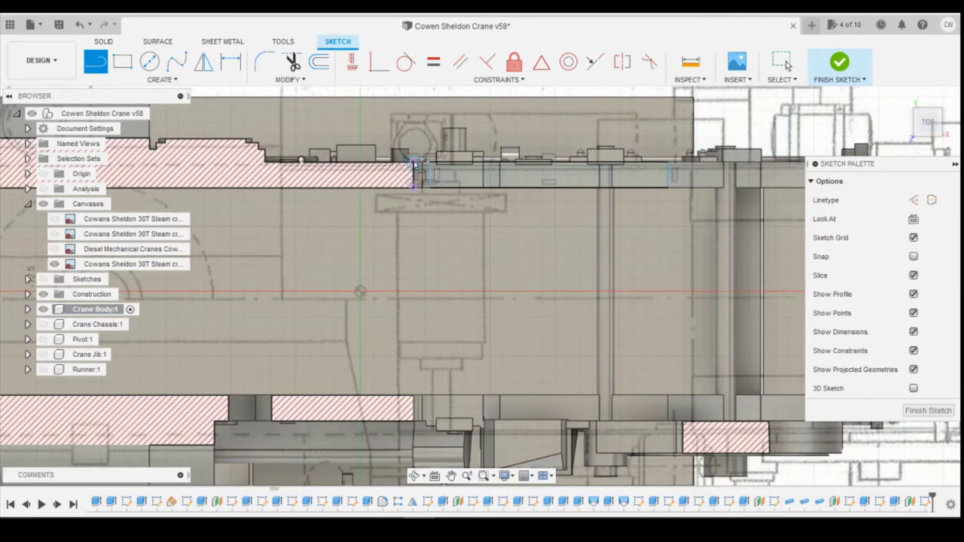
left_click(413, 164)
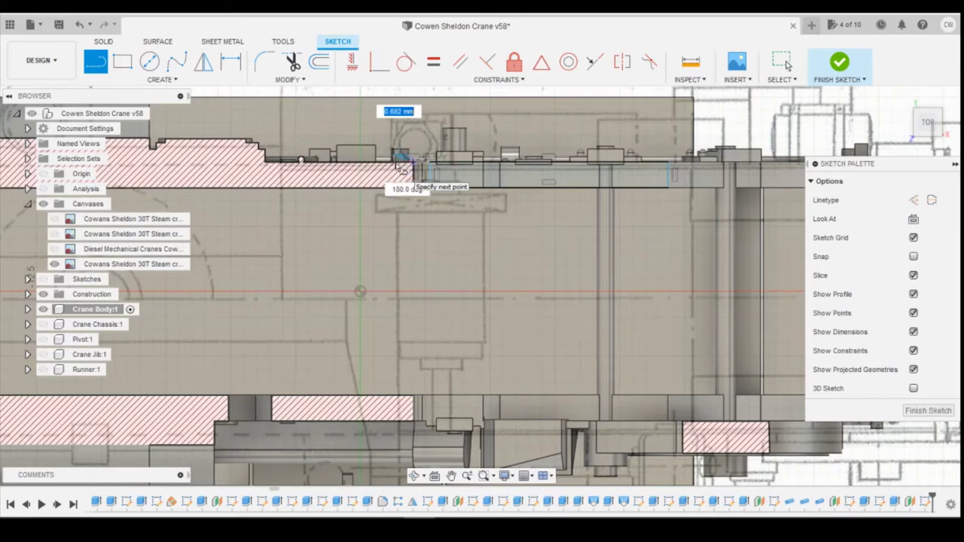
type("1.5")
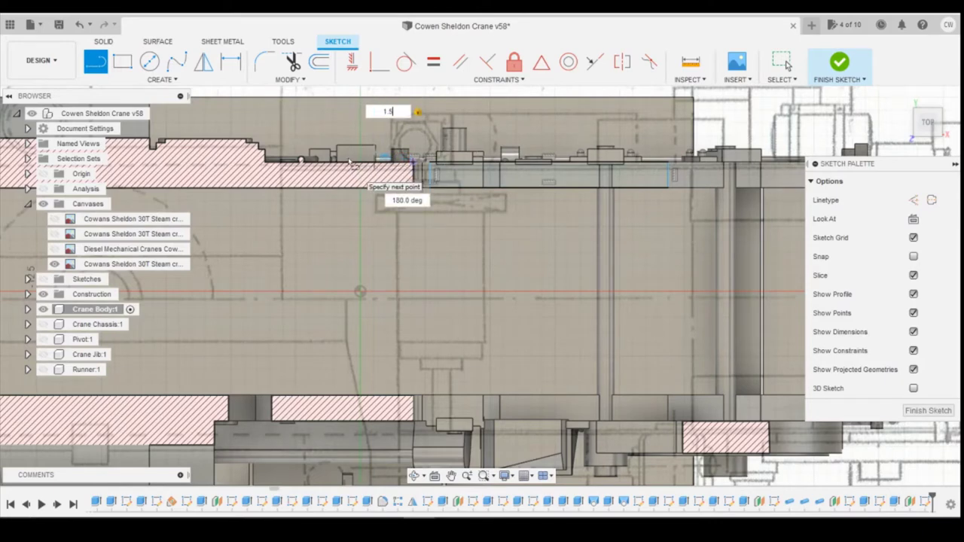
key("Return")
key("Escape")
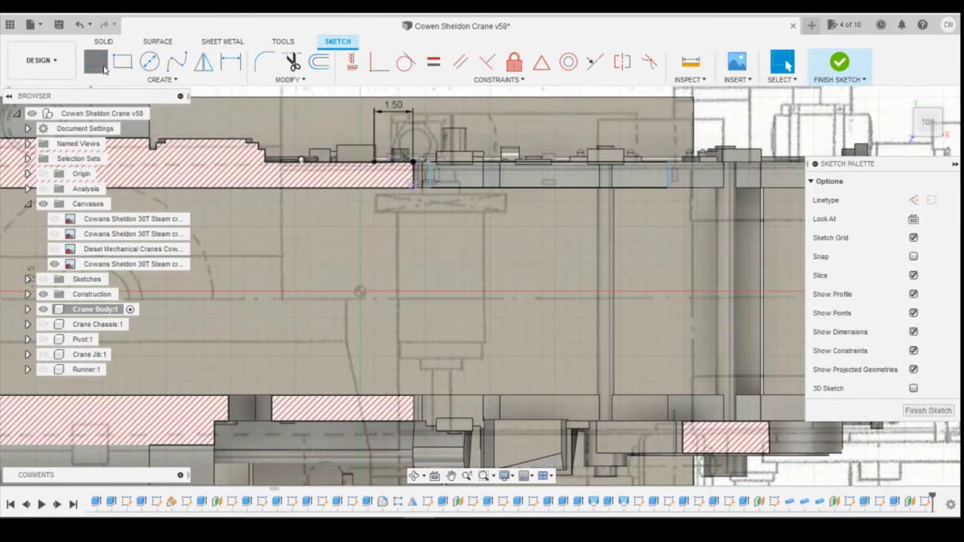
Draw a 0.3 mm line perpendicular to the wall, outward from the far end of the 1.5 mm line
left_click(98, 63)
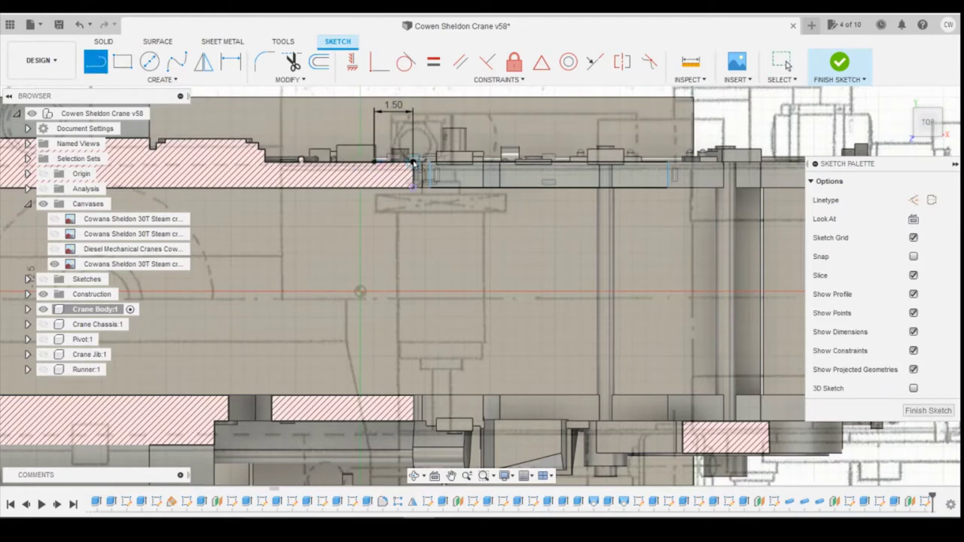
left_click(419, 163)
left_click(430, 162)
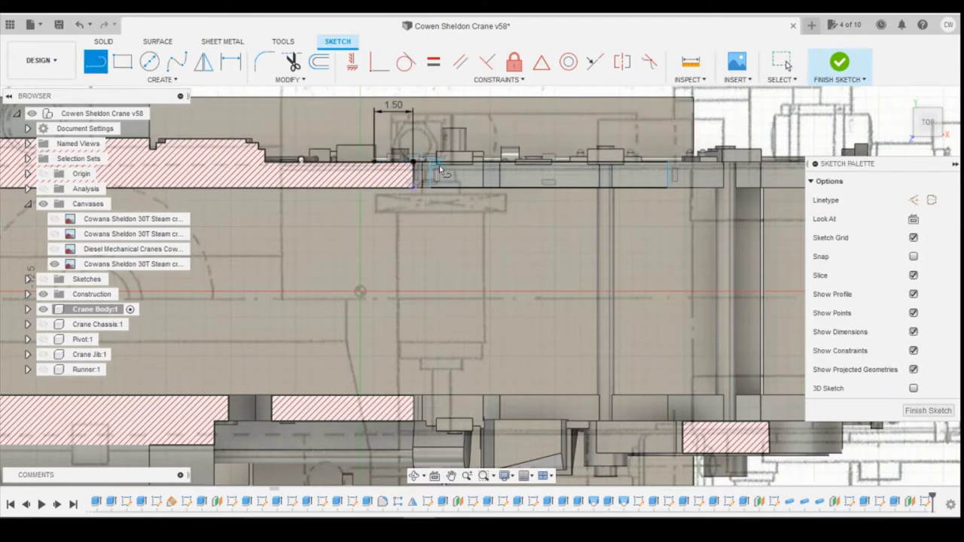
left_click(378, 162)
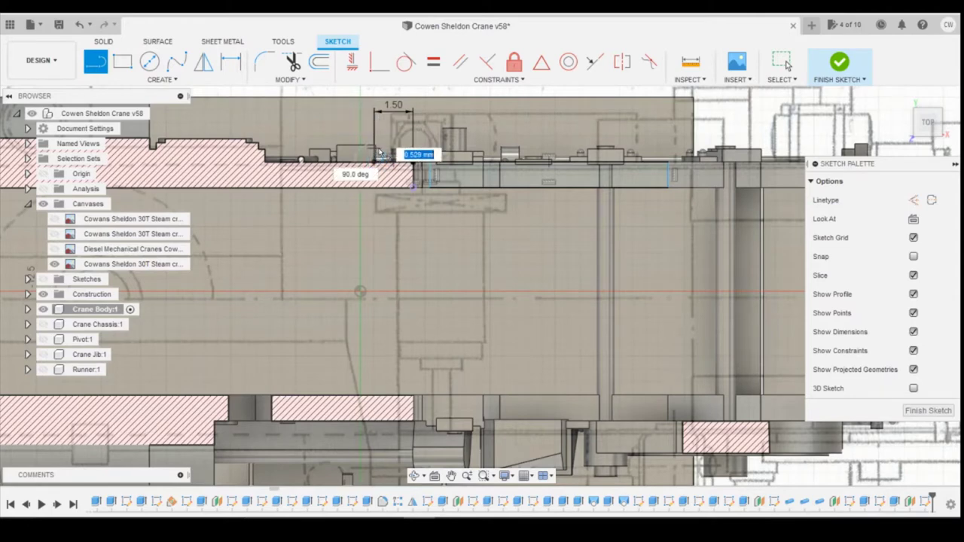
type("0")
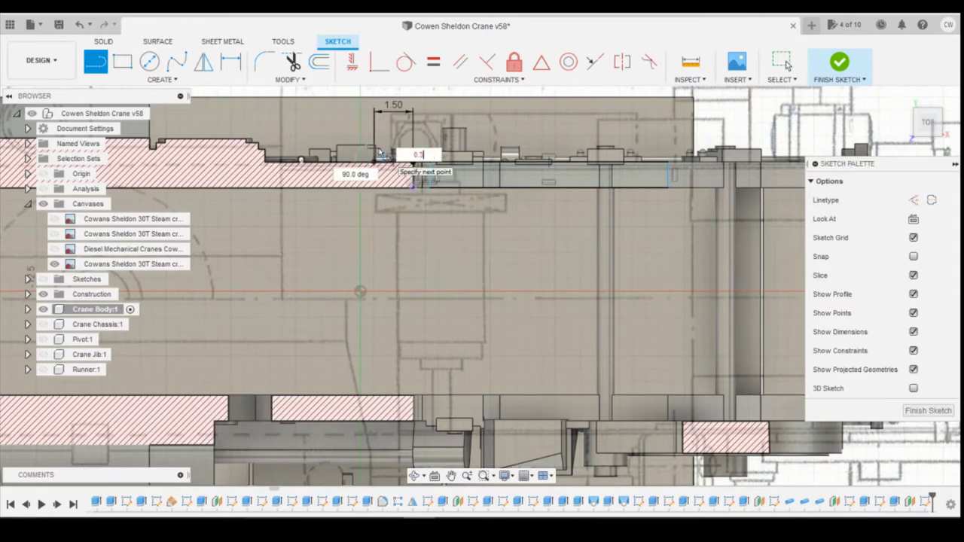
type(".3")
key("Tab")
key("Return")
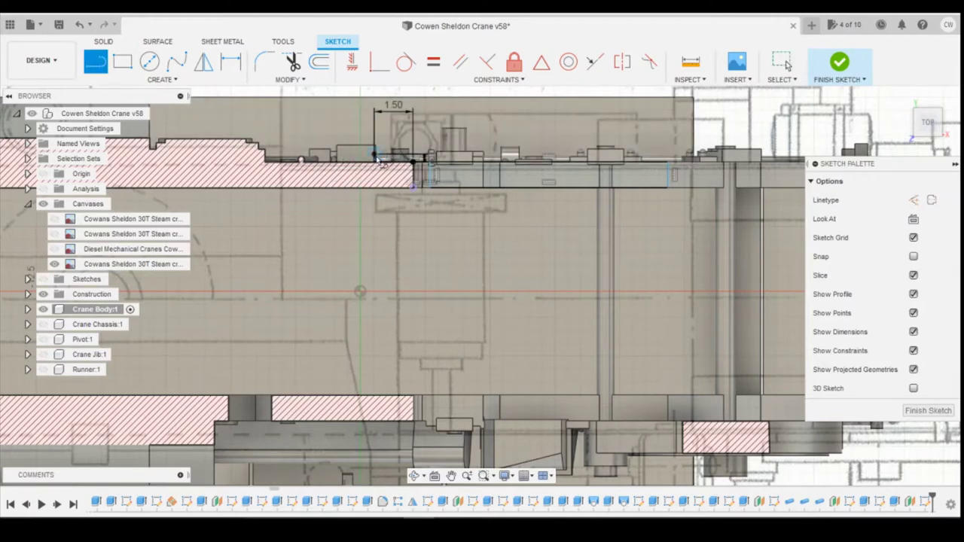
Draw a 1.5 mm line parallel to the wall from the end of the 0.3 mm line towards the wall's end
left_click(376, 158)
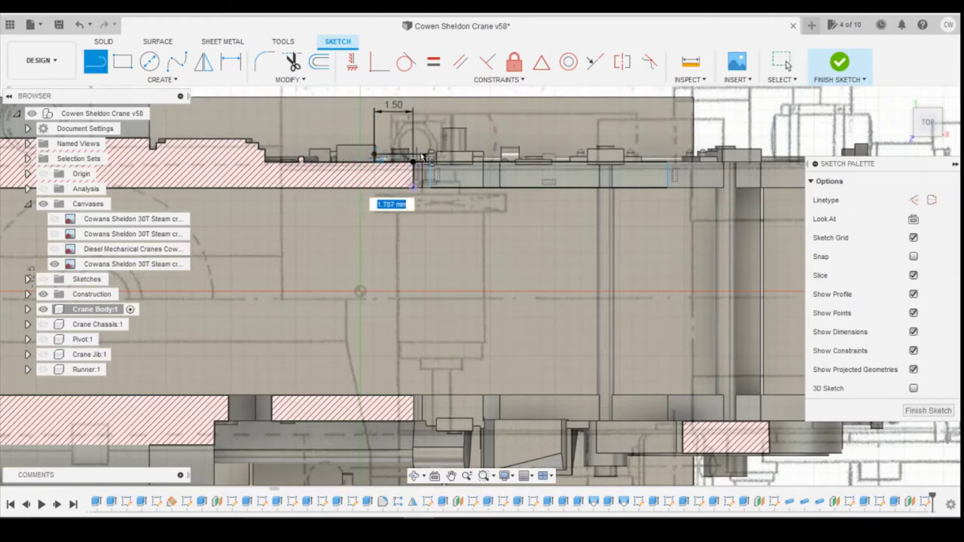
type("1.5")
key("Tab")
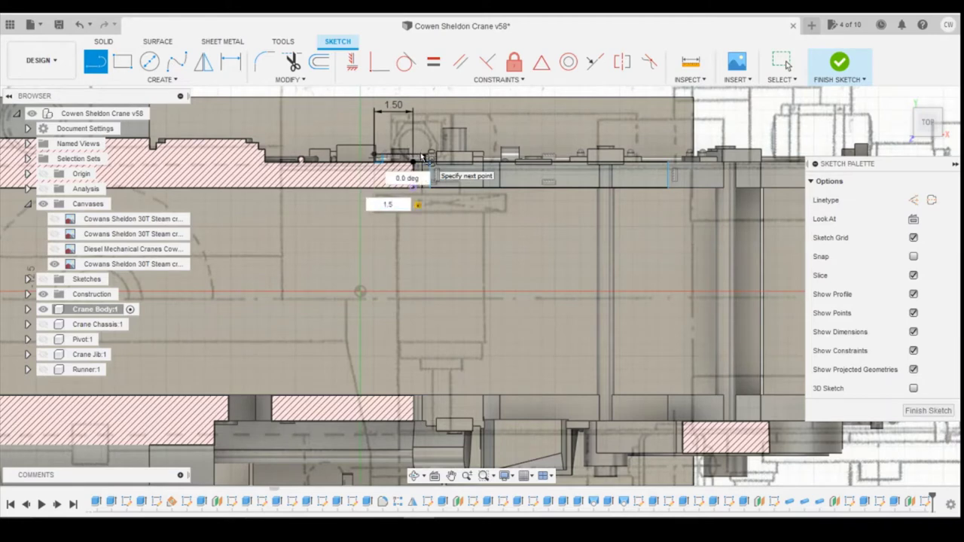
key("Return")
key("Escape")
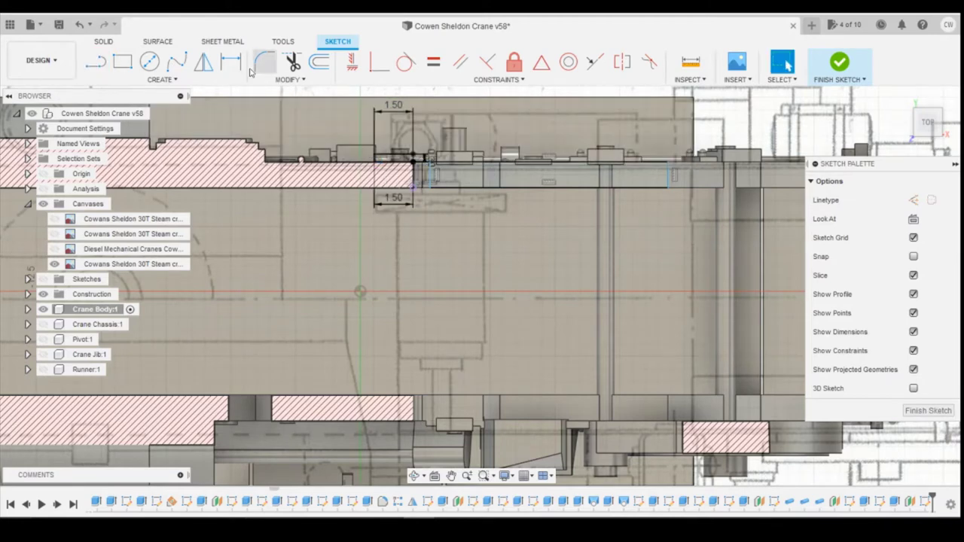
Draw a sloped line from the end of the outer 1.5 mm line to the long rectangle's outer near corner
left_click(92, 67)
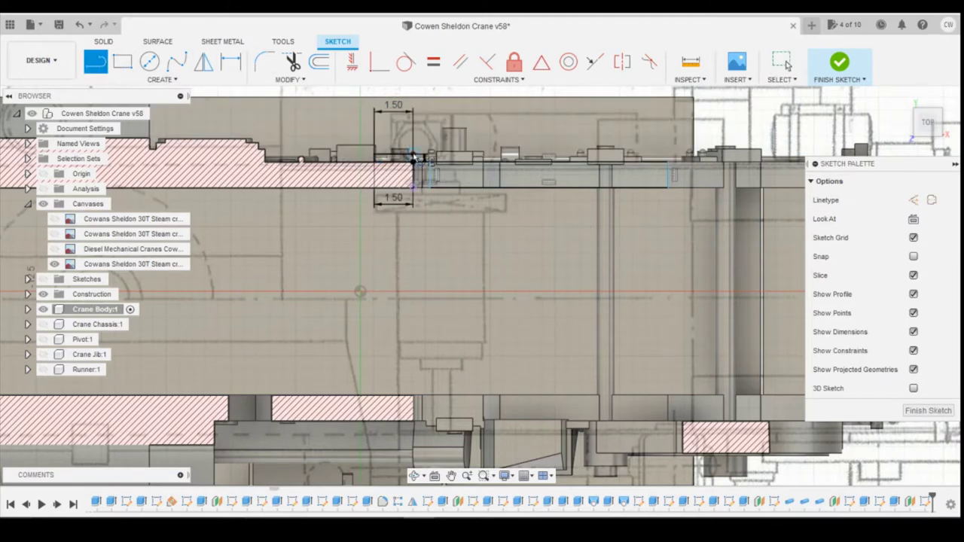
left_click(414, 156)
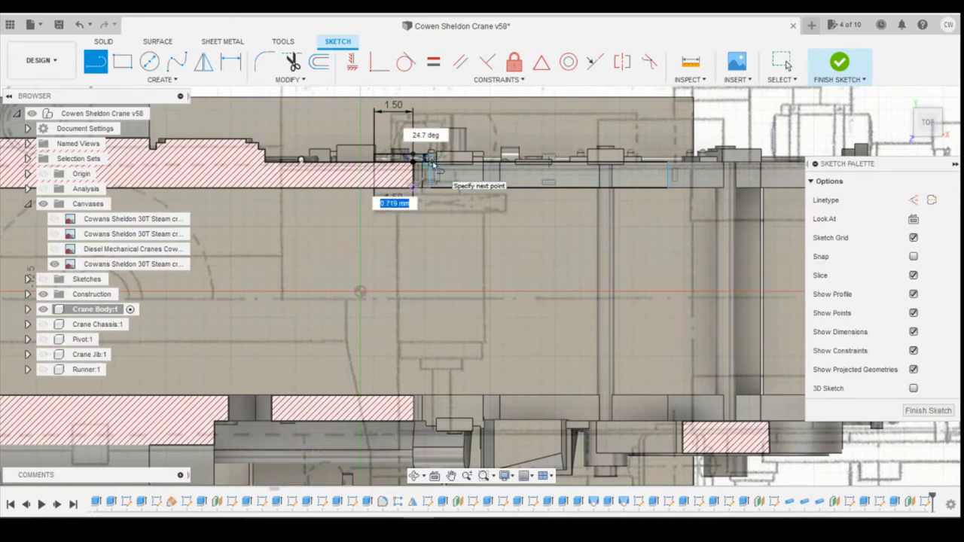
scroll(437, 162, "up", 2)
scroll(437, 163, "up", 2)
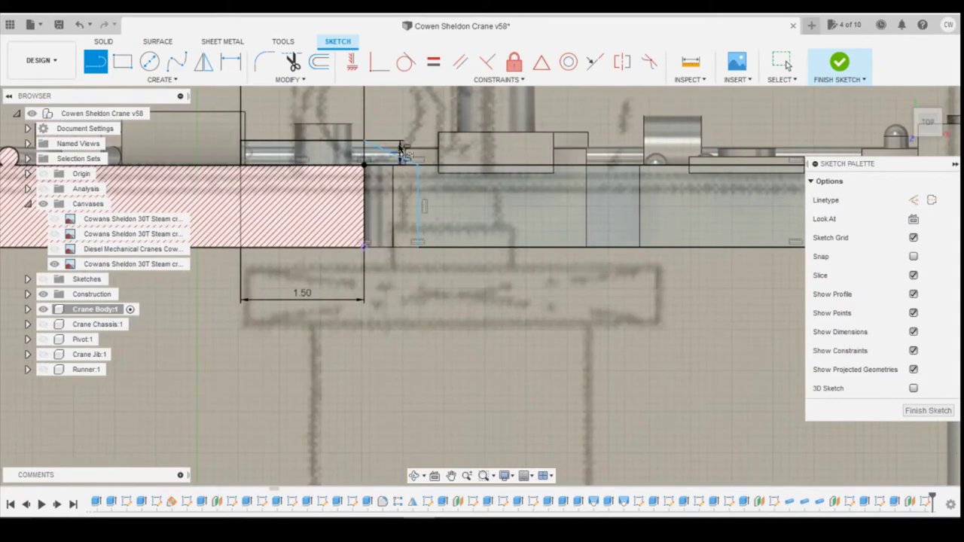
left_click(414, 163)
Dimension the sloped line's horizontal length, keeping it as drawn
key("d")
left_click(396, 155)
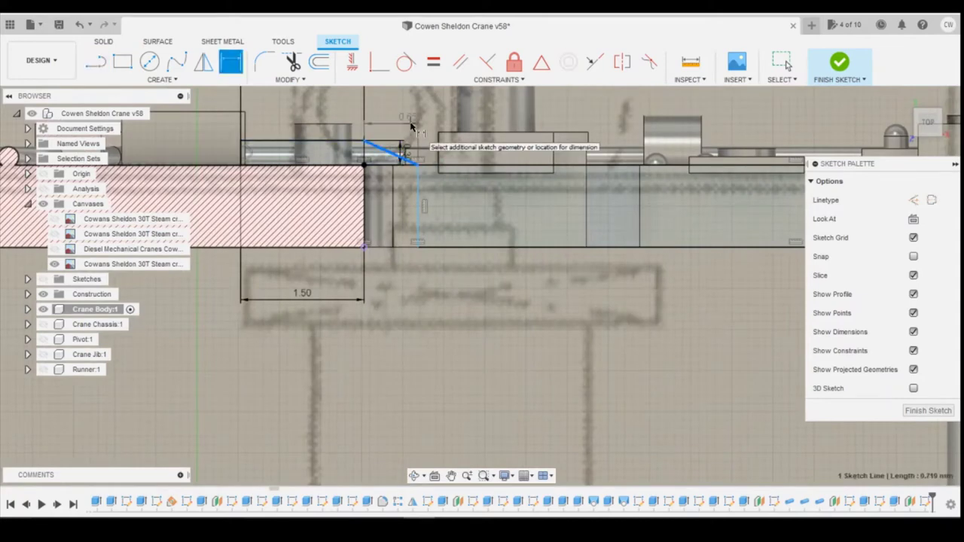
left_click(469, 124)
key("Return")
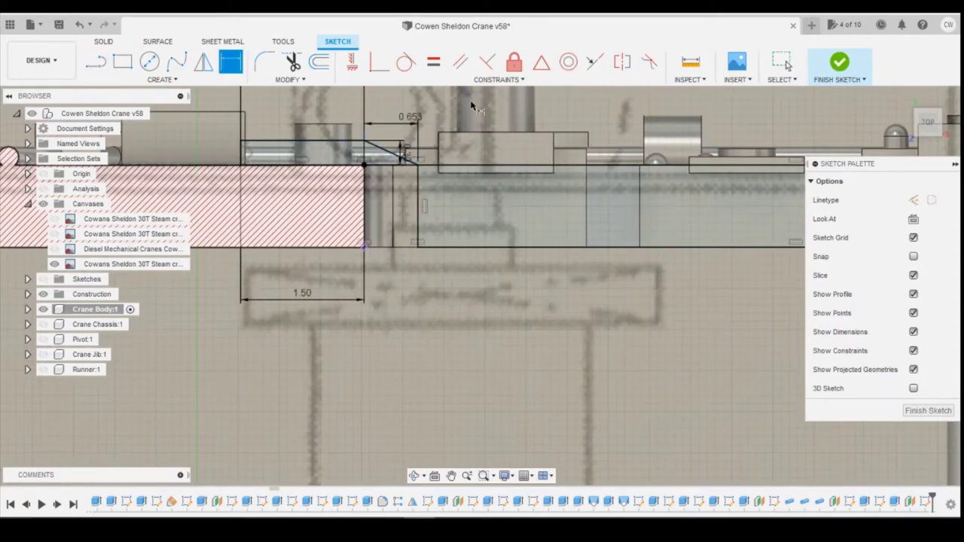
scroll(413, 182, "down", 1)
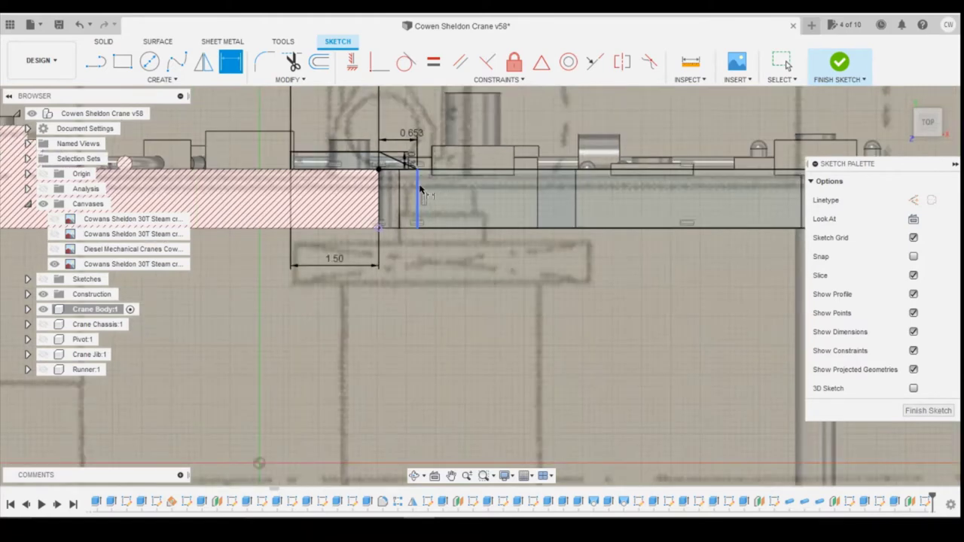
left_click(417, 192)
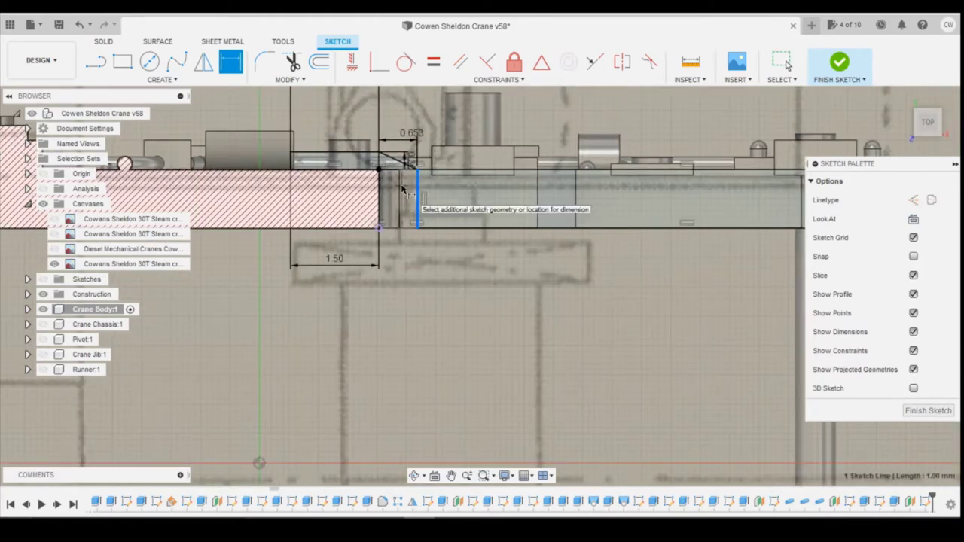
key("Escape")
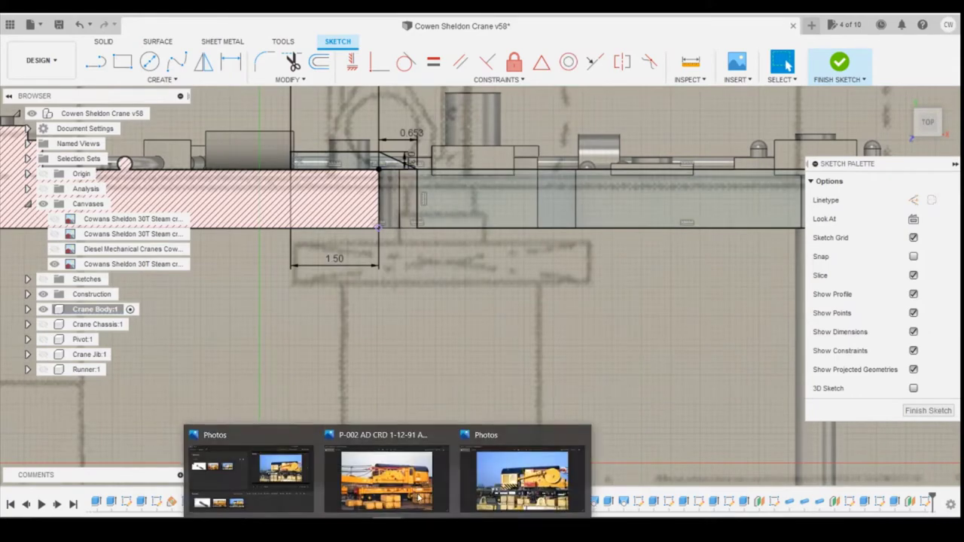
Check the crane reference photo and draw a two-point rectangle filling the gap between the sectioned wall's end and the long rectangle
left_click(430, 483)
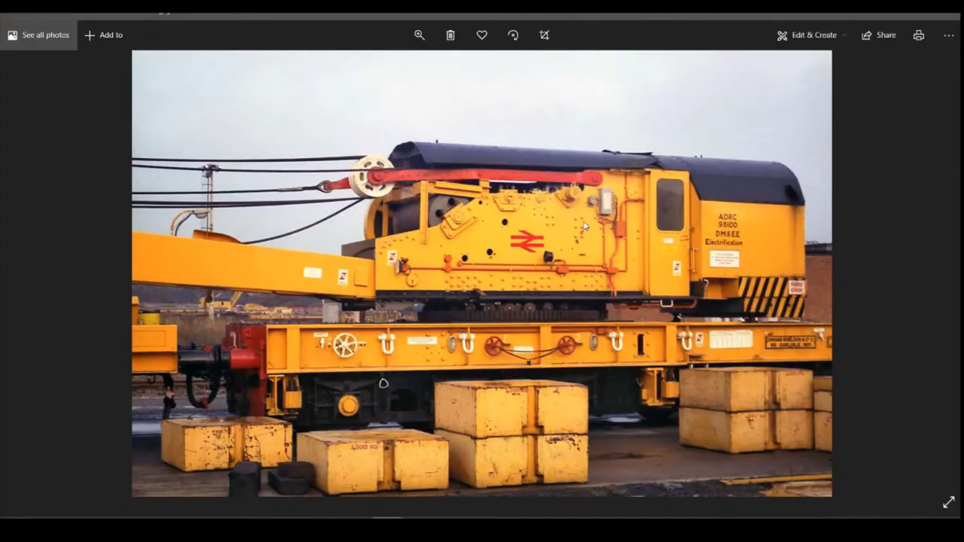
key("alt+Tab")
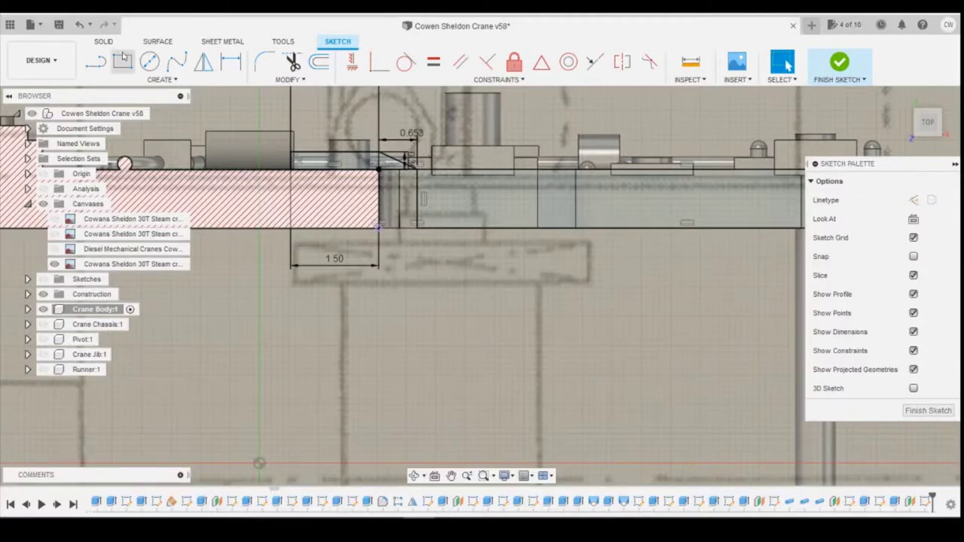
left_click(122, 62)
key("r")
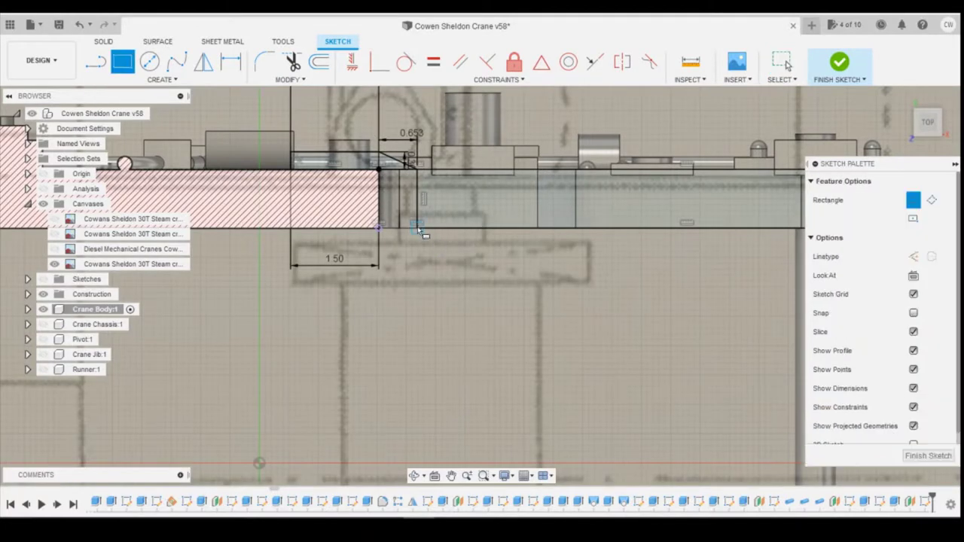
left_click(416, 227)
left_click(379, 169)
Dimension the long rectangle's inner edge and set its length to 9.2 mm
scroll(418, 196, "down", 2)
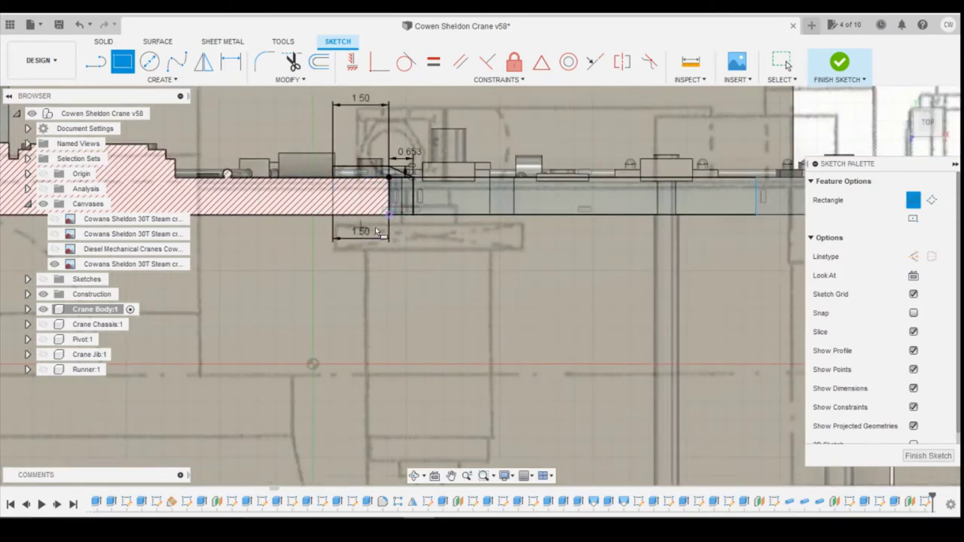
scroll(310, 226, "down", 1)
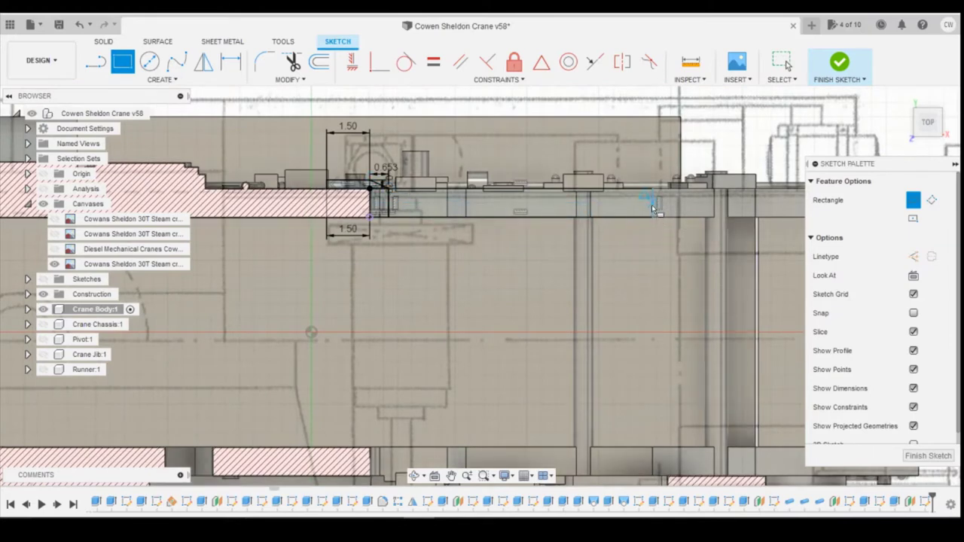
key("d")
left_click(537, 219)
left_click(625, 277)
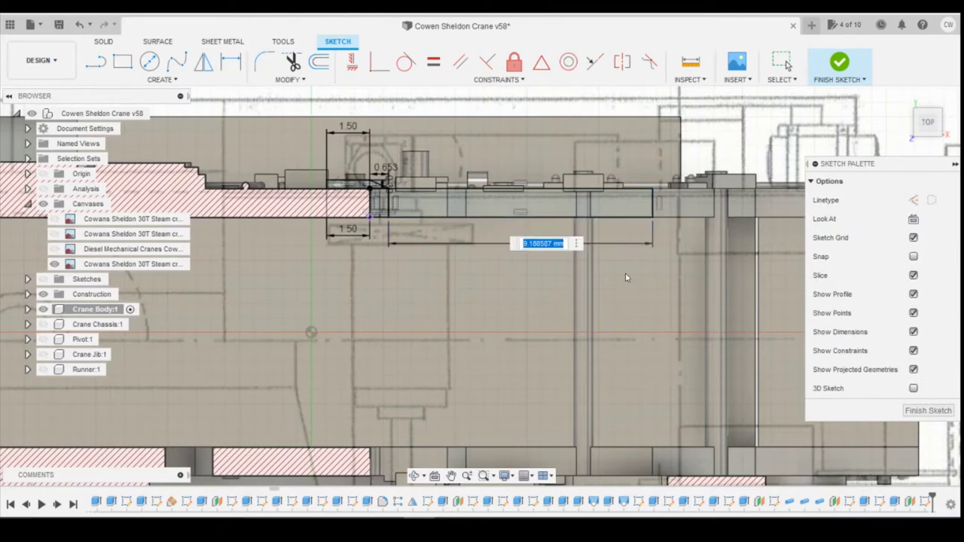
type("9.2")
key("Return")
scroll(365, 198, "up", 3)
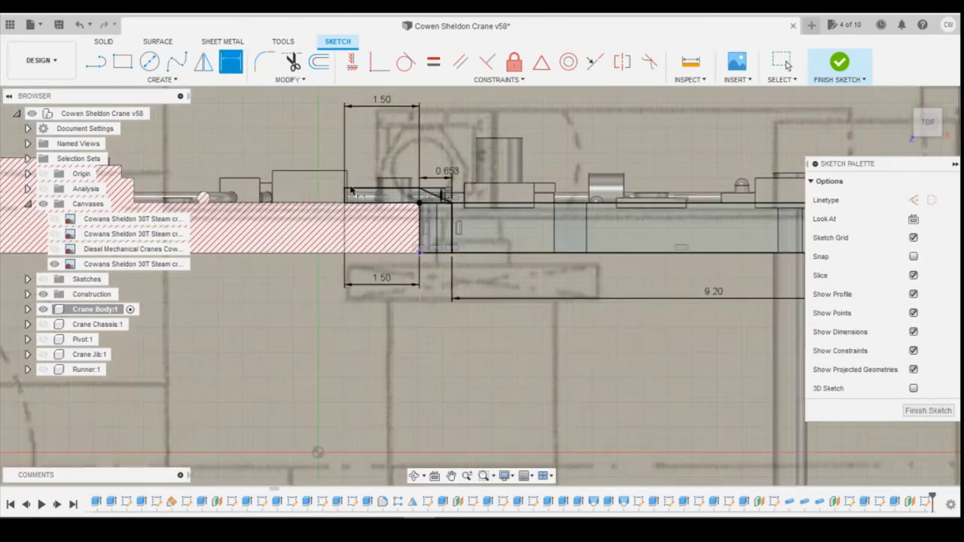
scroll(419, 227, "up", 2)
left_click(452, 272)
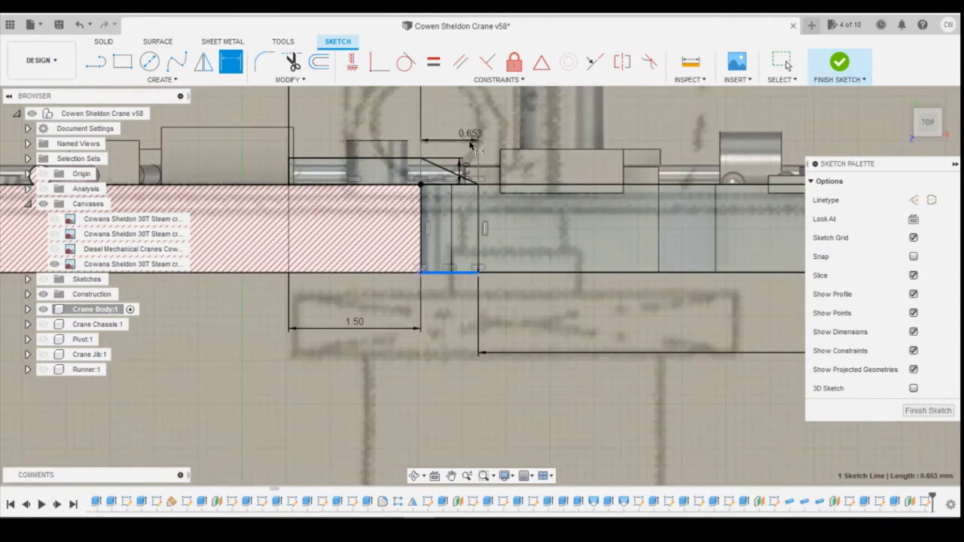
left_click(470, 144)
key("Escape")
scroll(416, 211, "down", 2)
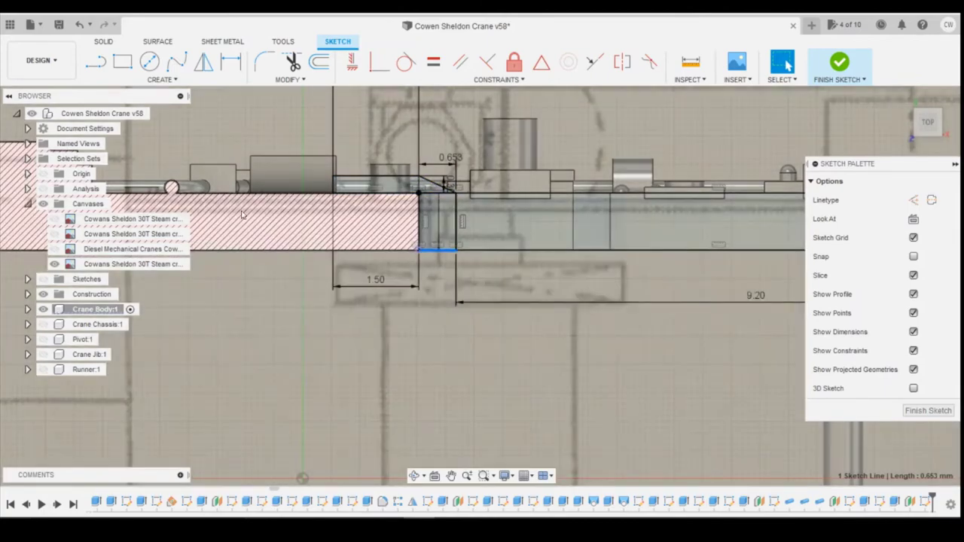
Compare the arm sketch and the superstructure plan drawing with the crane reference photo
scroll(410, 215, "down", 4)
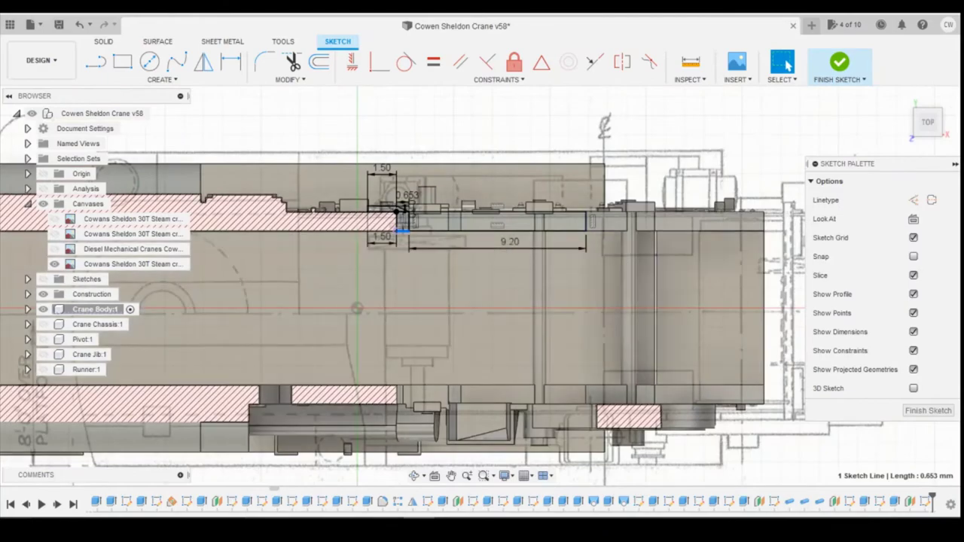
mouse_move(388, 530)
left_click(388, 471)
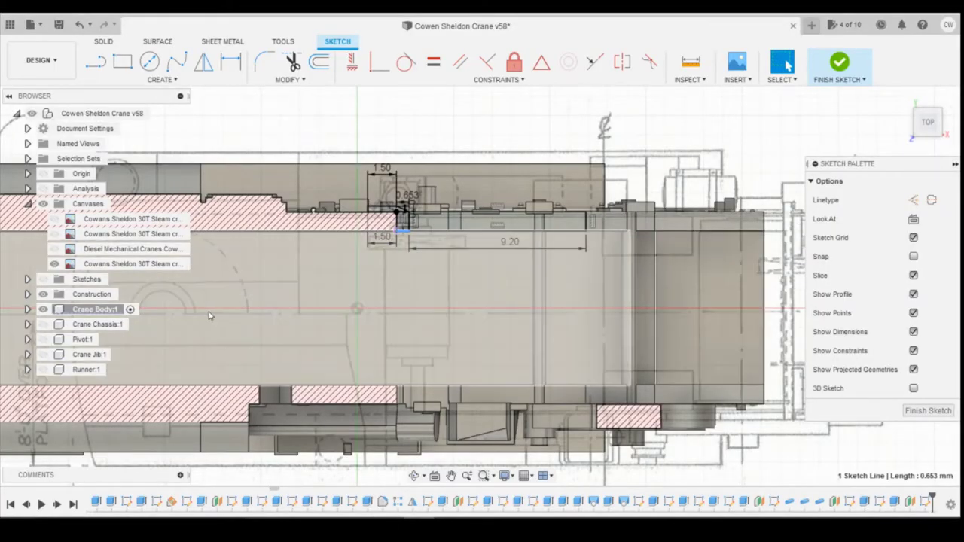
scroll(210, 315, "down", 3)
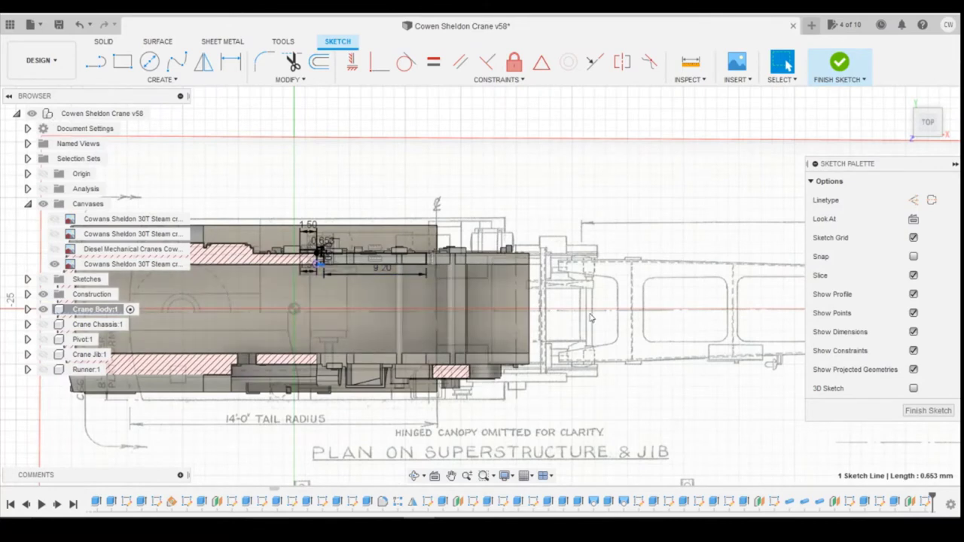
key("alt+Tab")
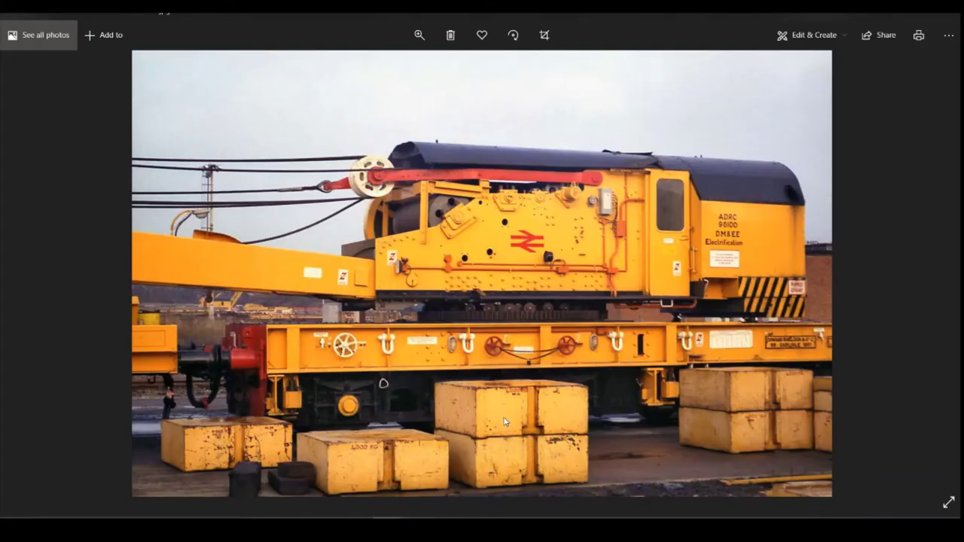
left_click(419, 518)
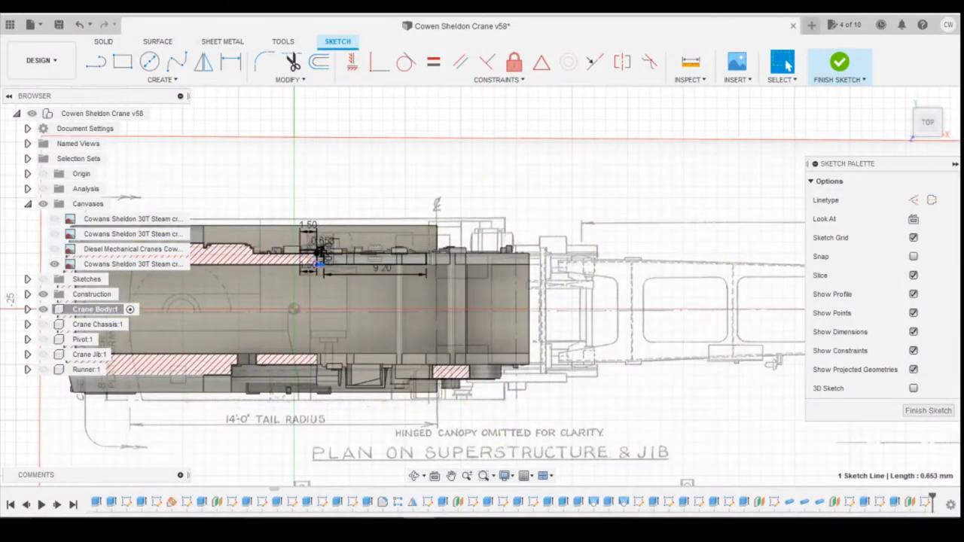
Look through the crane reference photos for the shape of the arm and jib from both sides
left_click(387, 494)
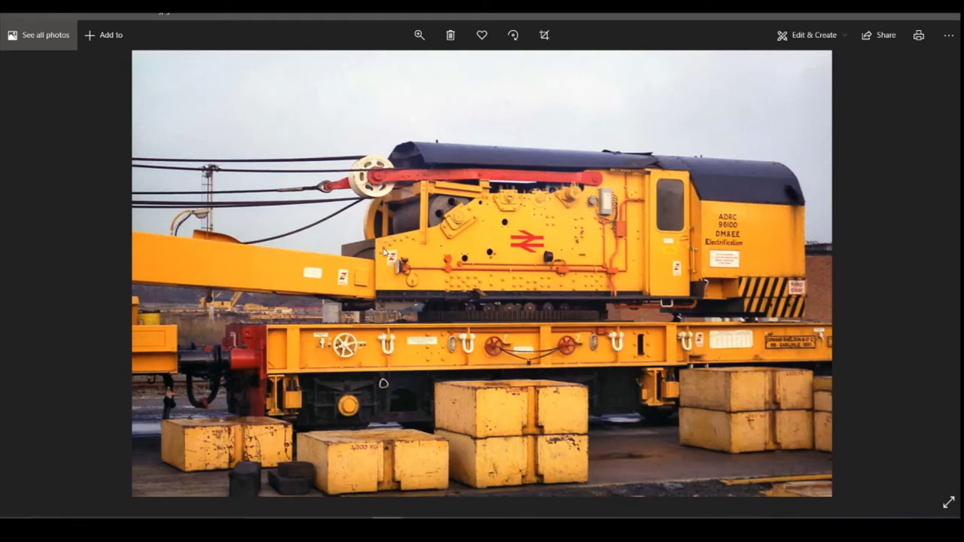
mouse_move(488, 490)
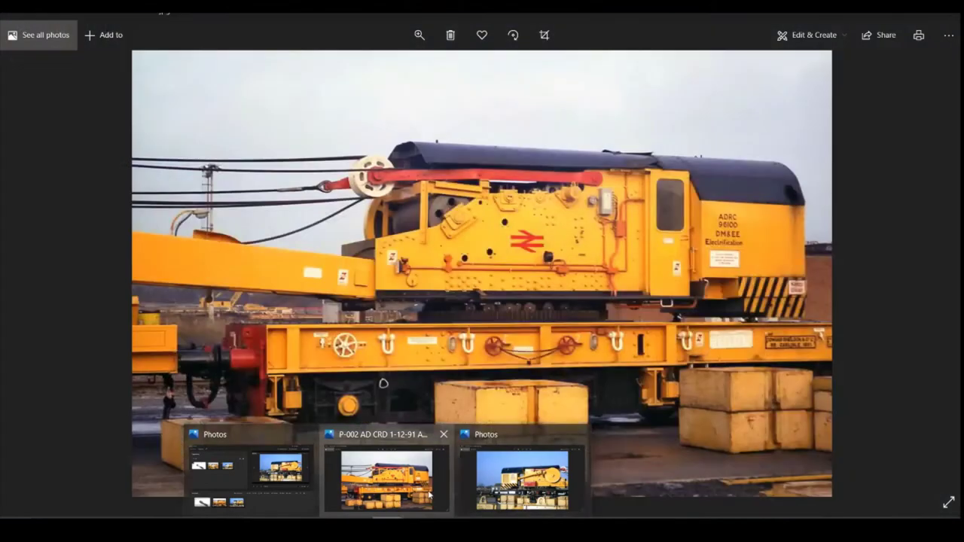
left_click(407, 482)
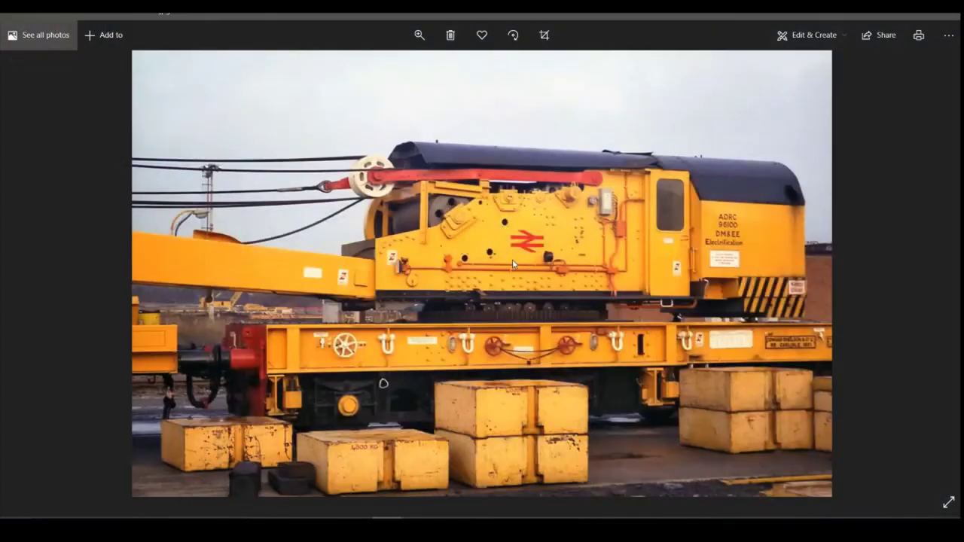
key("Right")
key("Right")
scroll(511, 275, "down", 1)
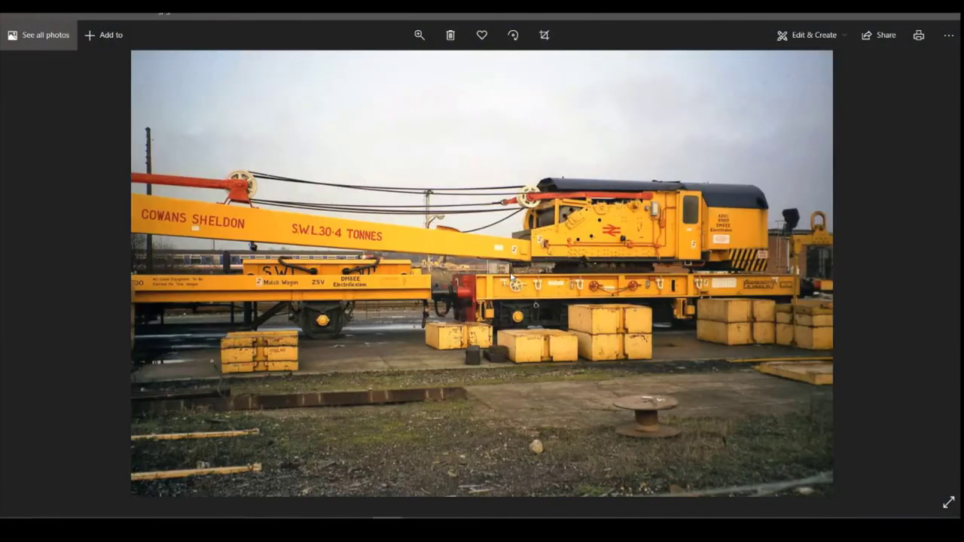
scroll(511, 278, "down", 4)
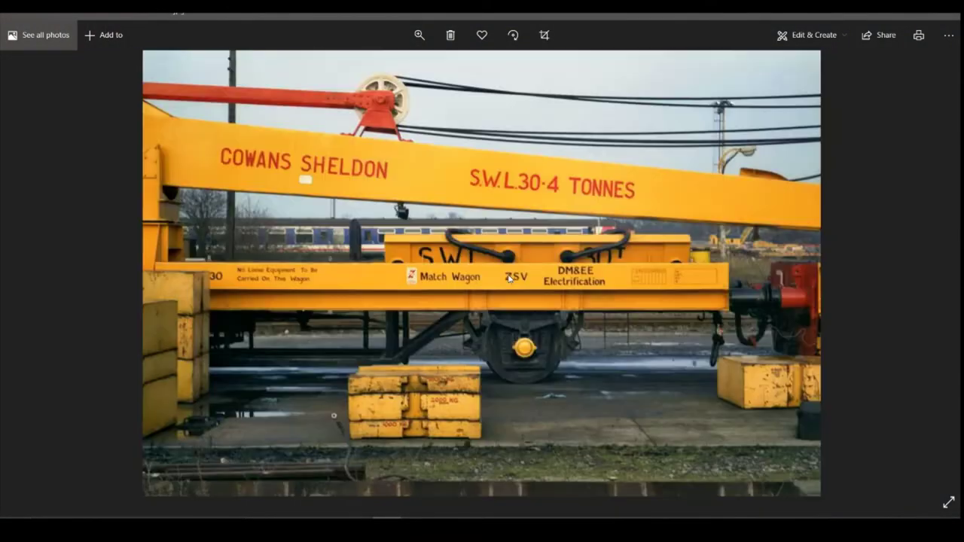
scroll(509, 278, "down", 4)
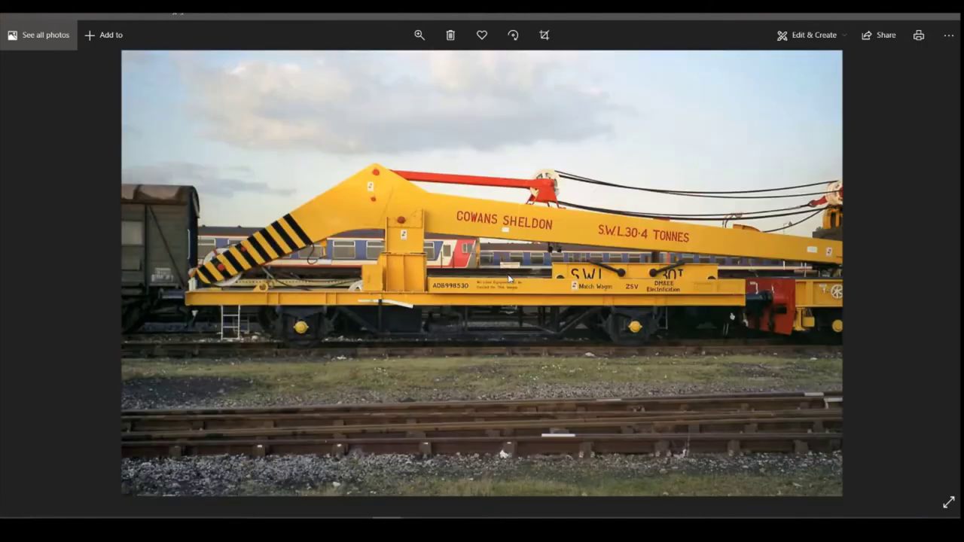
scroll(509, 279, "down", 2)
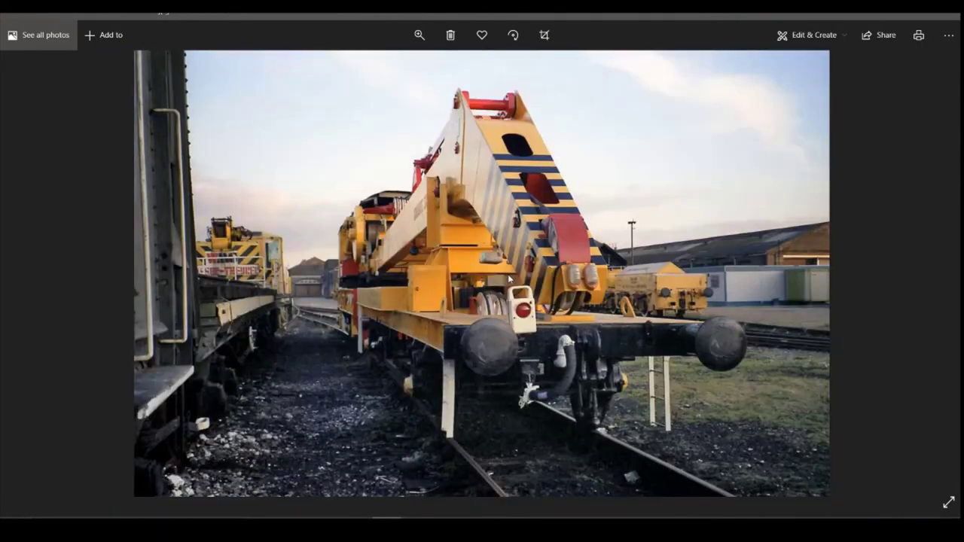
scroll(474, 388, "down", 3)
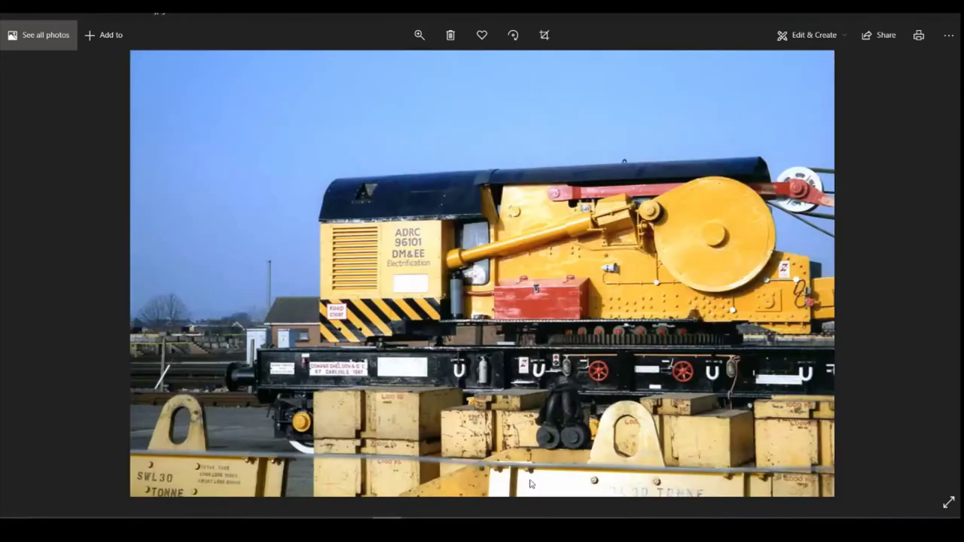
scroll(476, 387, "down", 1)
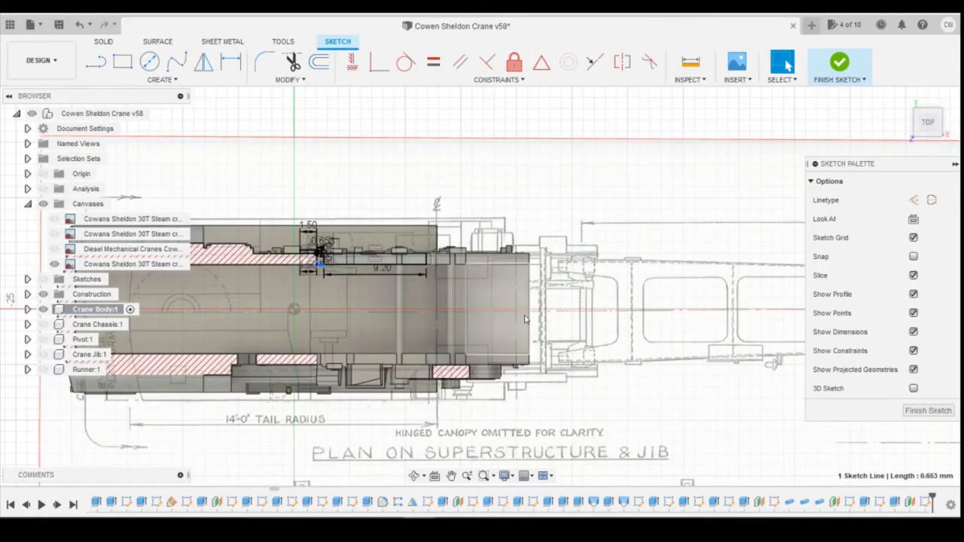
Sketch a sloped line about 8.6 mm long from the long rectangle's inner end corner towards the body's centreline, checking the reference photo
scroll(526, 318, "up", 3)
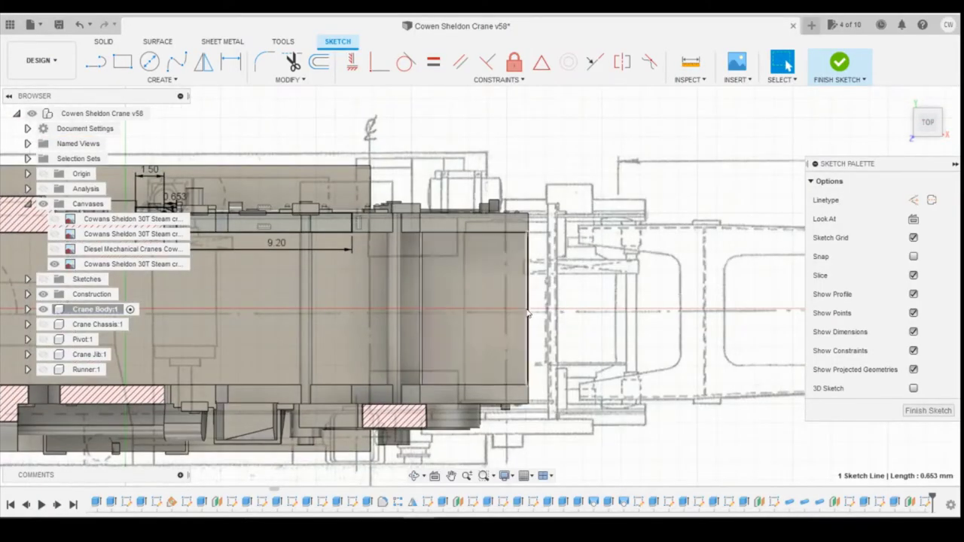
key("l")
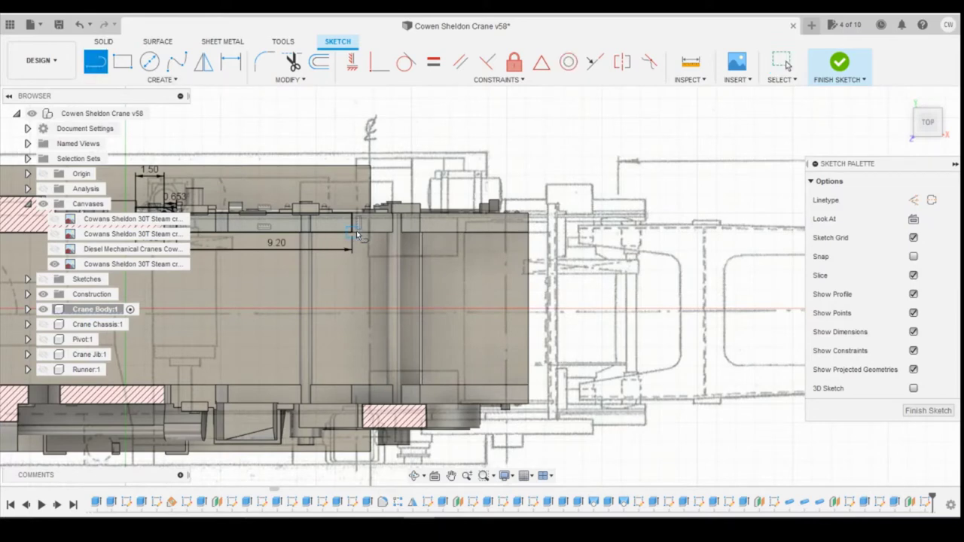
left_click(352, 226)
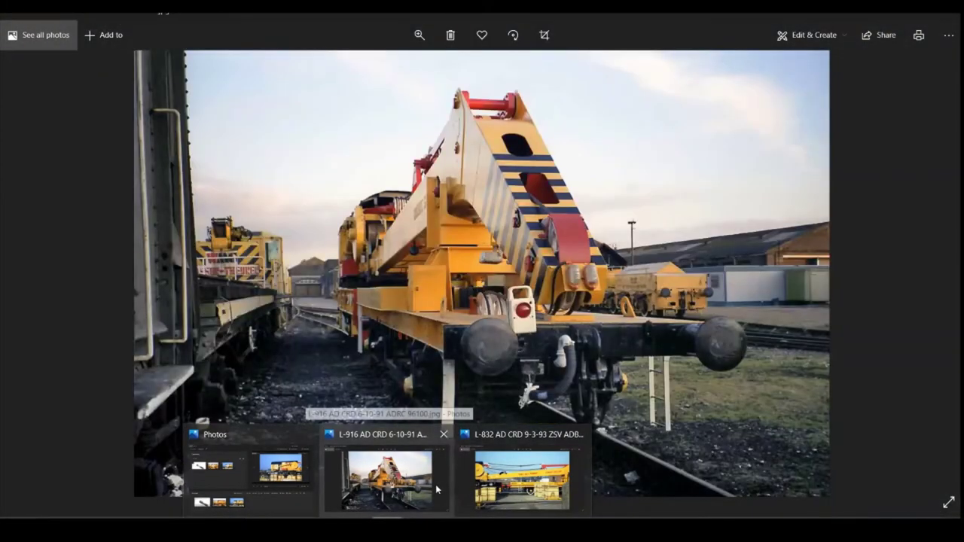
left_click(437, 486)
key("Right")
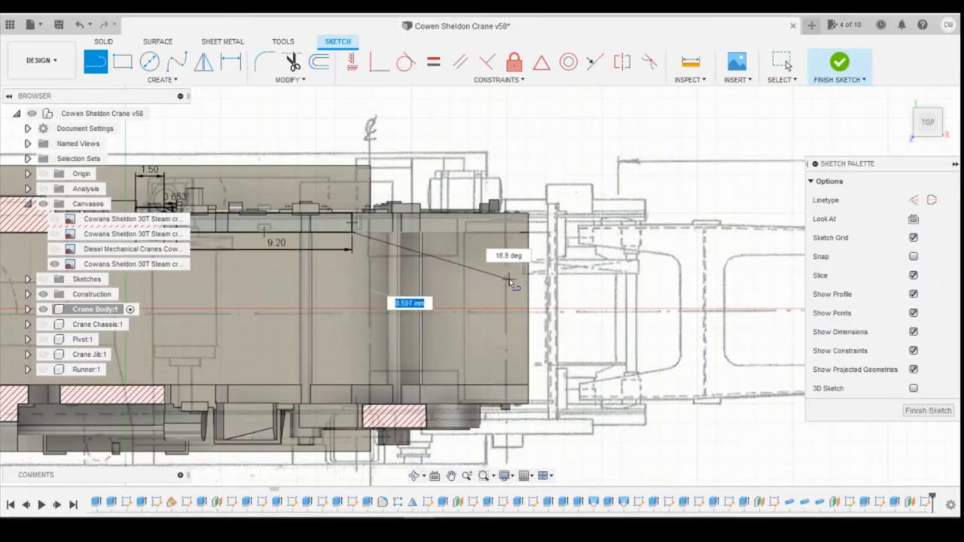
left_click(508, 280)
key("Escape")
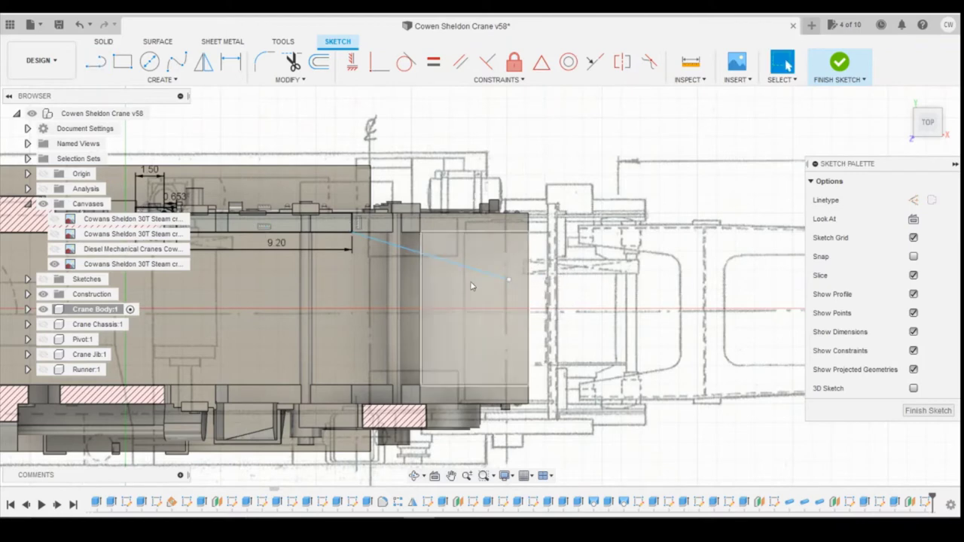
Dimension the new sloped line at 163 degrees to the long rectangle's inner edge and set its length to 8.6 mm
key("d")
left_click(360, 241)
left_click(377, 241)
left_click(548, 316)
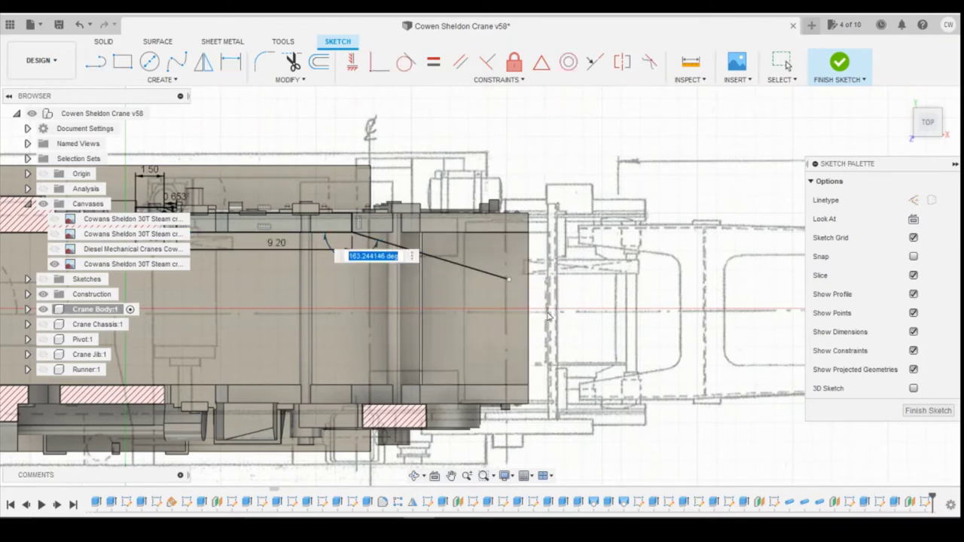
type("163")
key("Return")
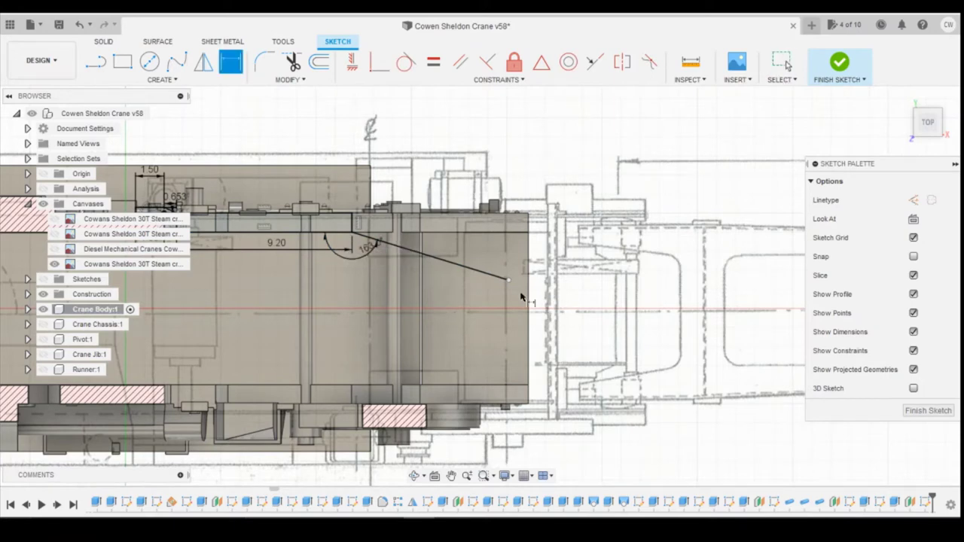
left_click(434, 259)
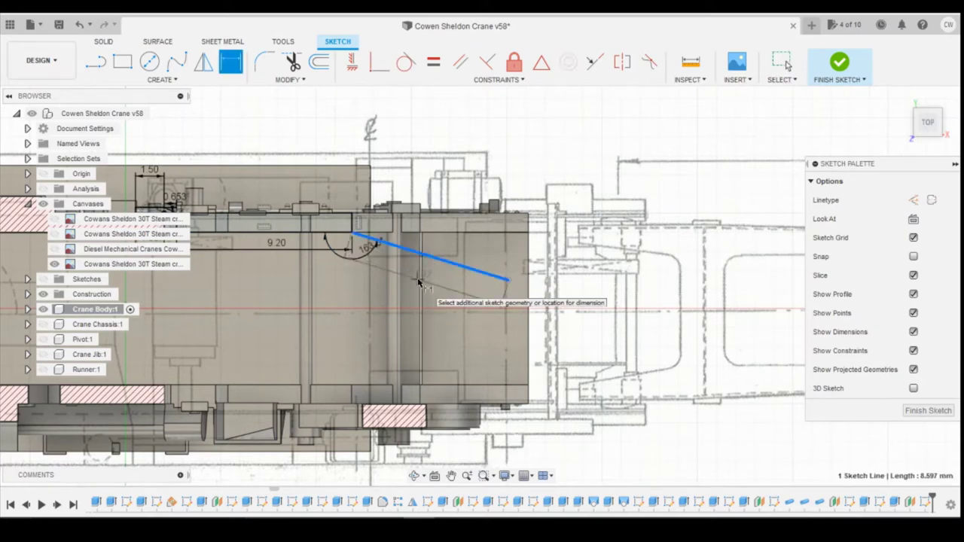
left_click(484, 303)
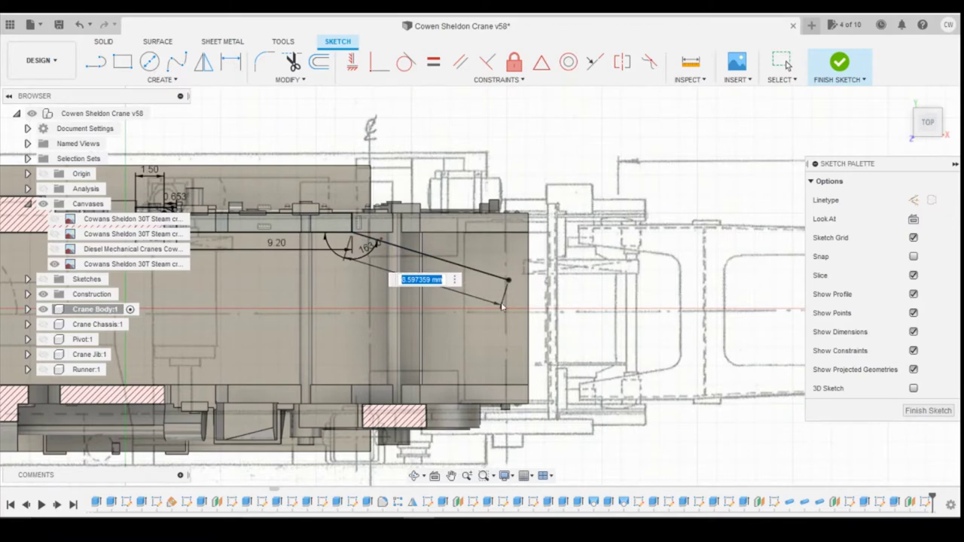
type("8.6")
key("Return")
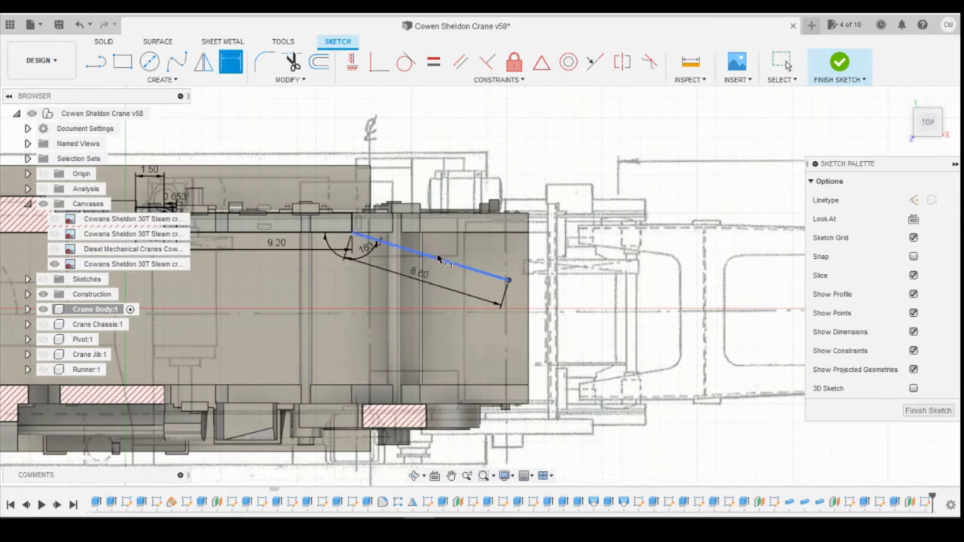
Draw a 1 mm horizontal line from the sloped line's free end towards the jib
scroll(441, 259, "down", 2)
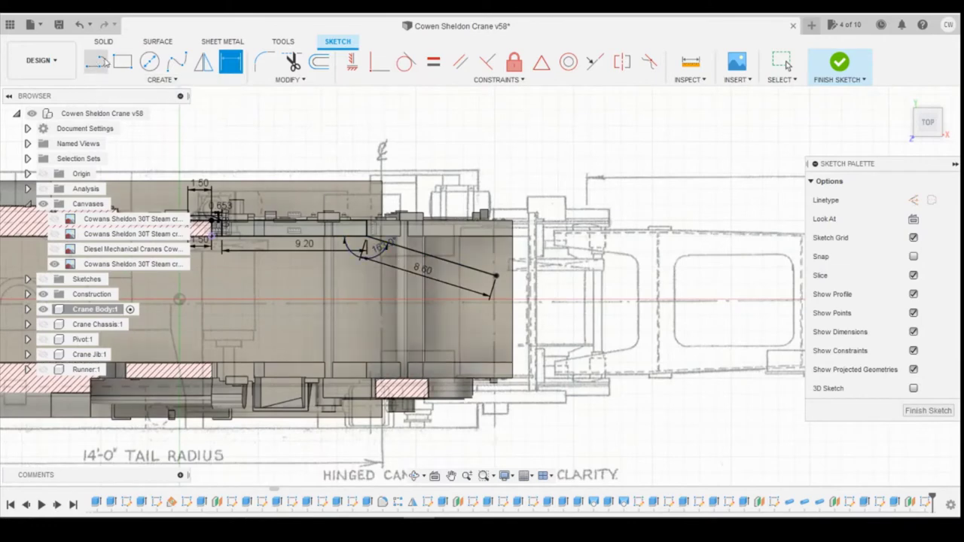
key("l")
scroll(482, 302, "down", 2)
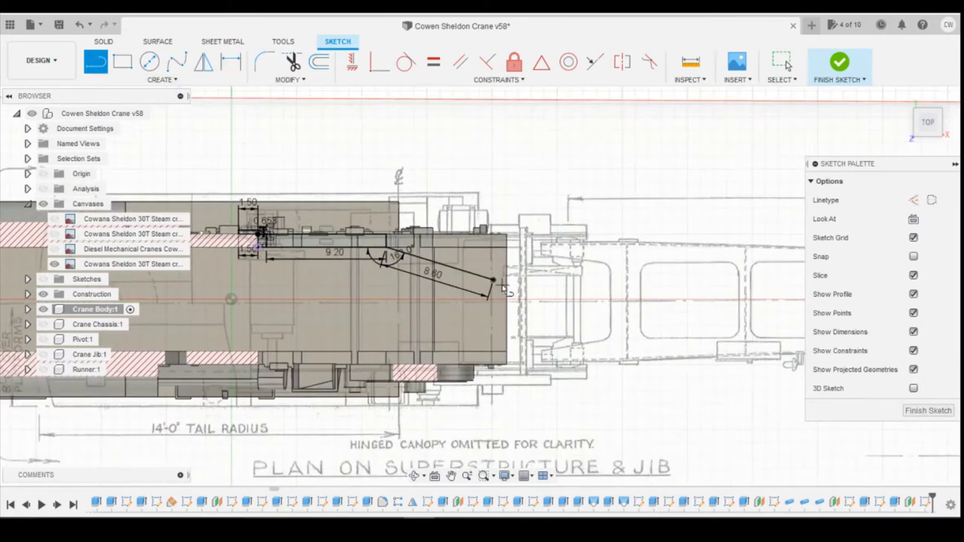
left_click(493, 281)
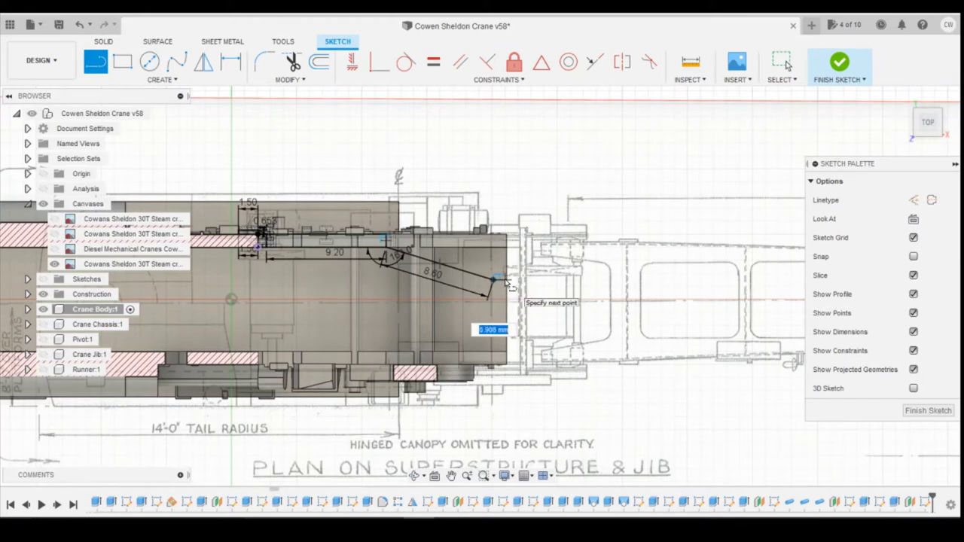
type("1")
key("Tab")
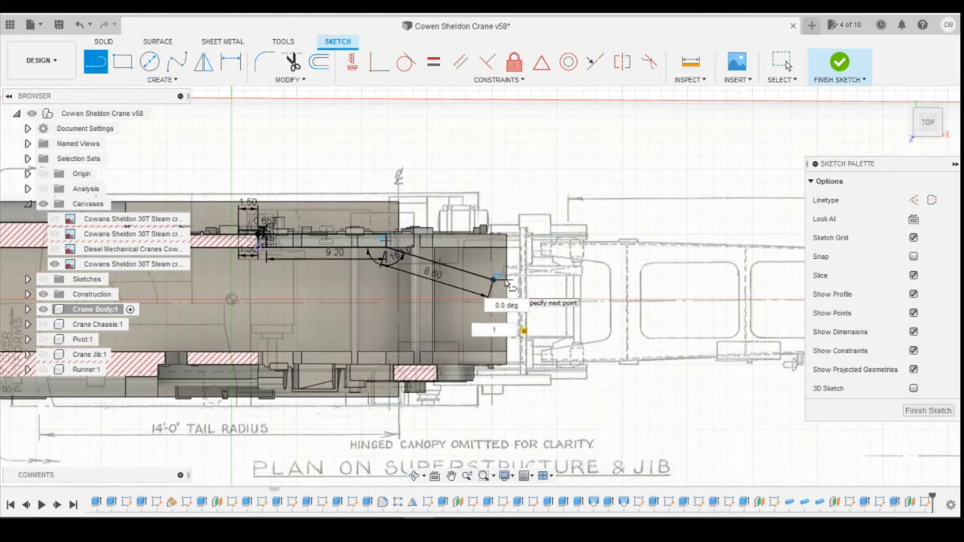
key("Return")
key("Escape")
Check the length of the long rectangle's short end edge with a trial dimension
scroll(431, 246, "up", 1)
left_click(361, 244)
key("d")
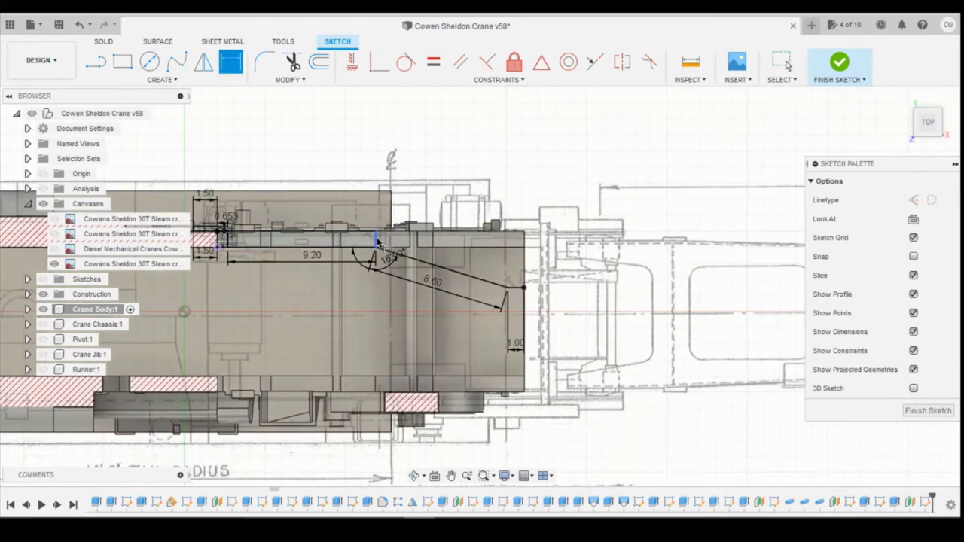
left_click(377, 240)
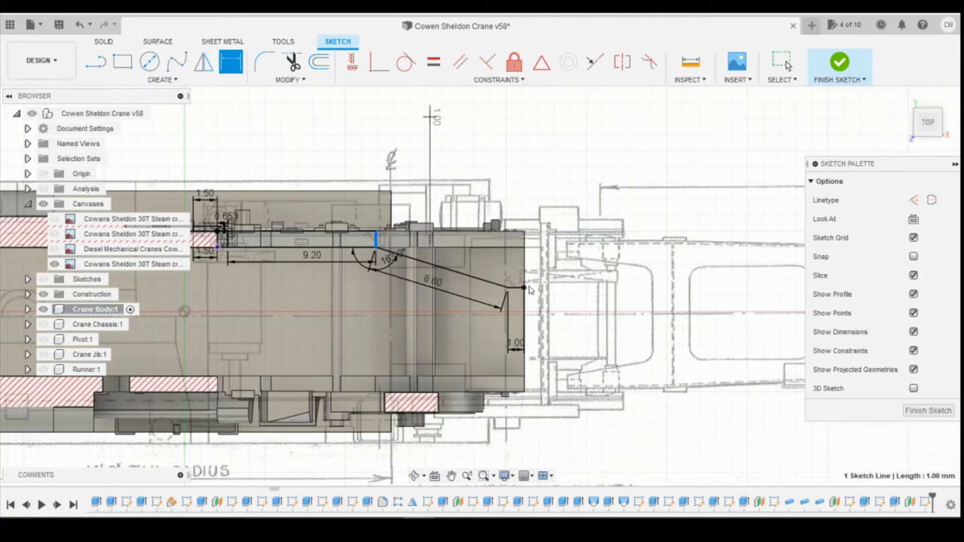
Draw a 1 mm vertical line upward from the free end of the short horizontal line
left_click(105, 66)
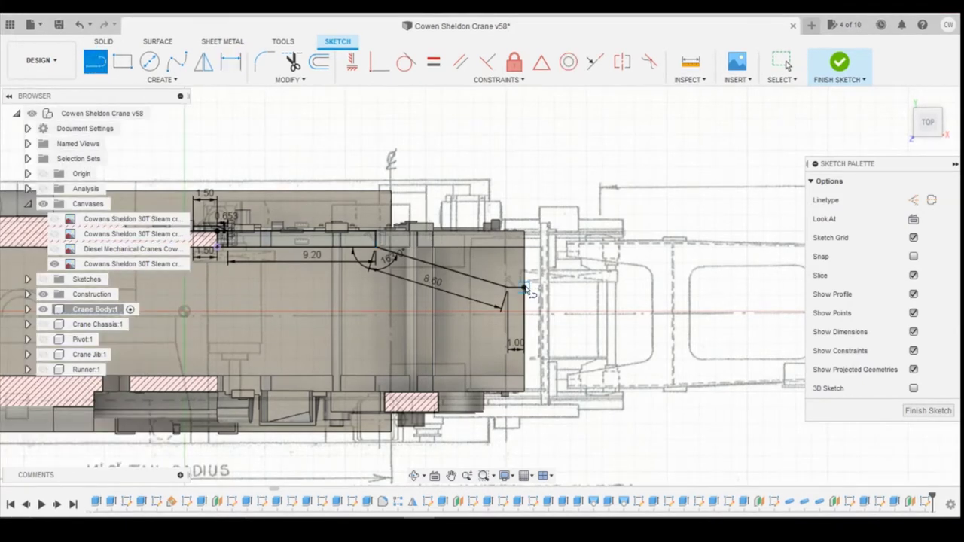
left_click(525, 287)
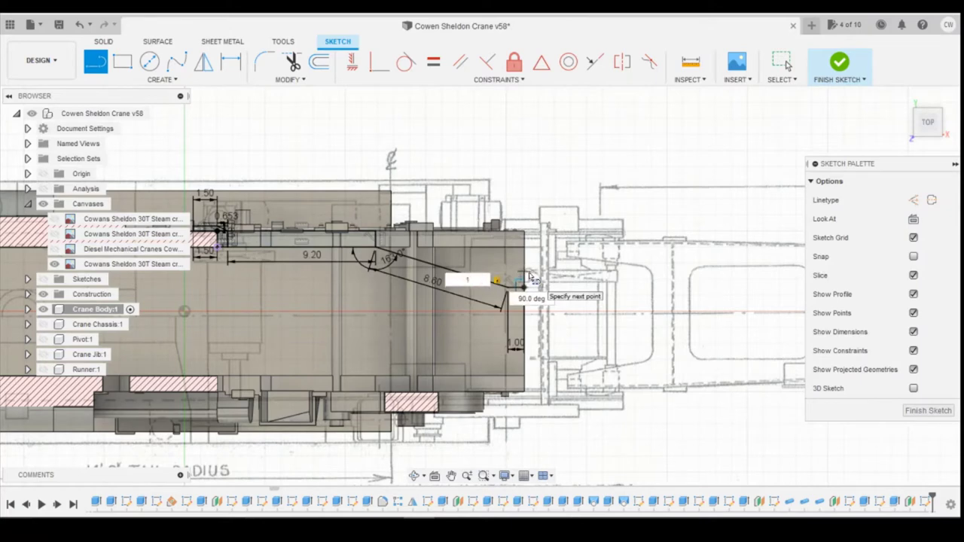
type("1")
key("Return")
key("Escape")
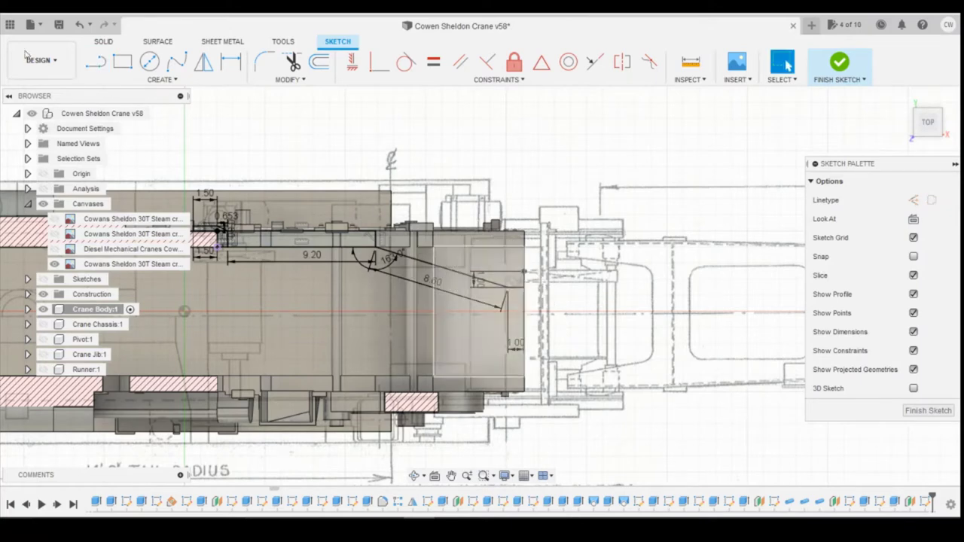
Draw a 1 mm horizontal line from the top of the vertical line back towards the long rectangle
left_click(96, 66)
left_click(523, 273)
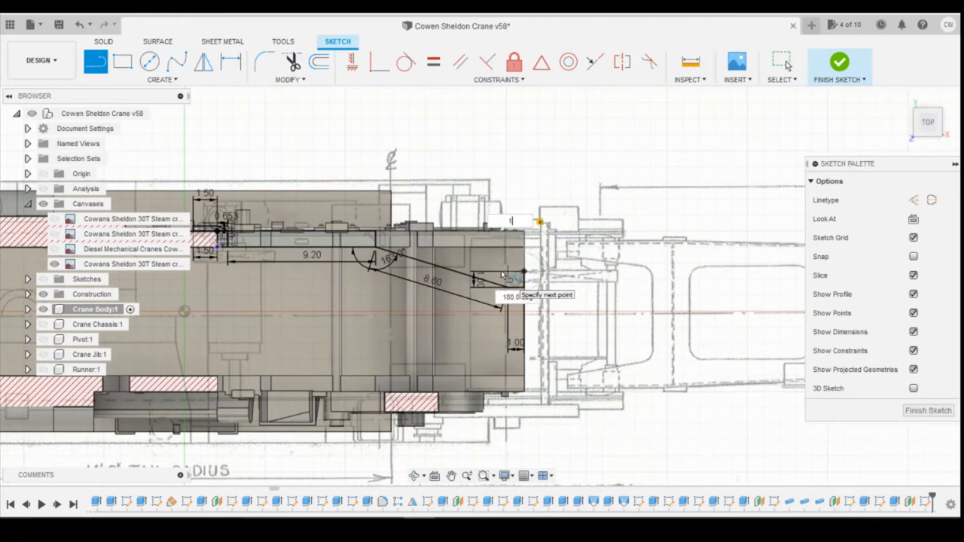
type("1")
key("Return")
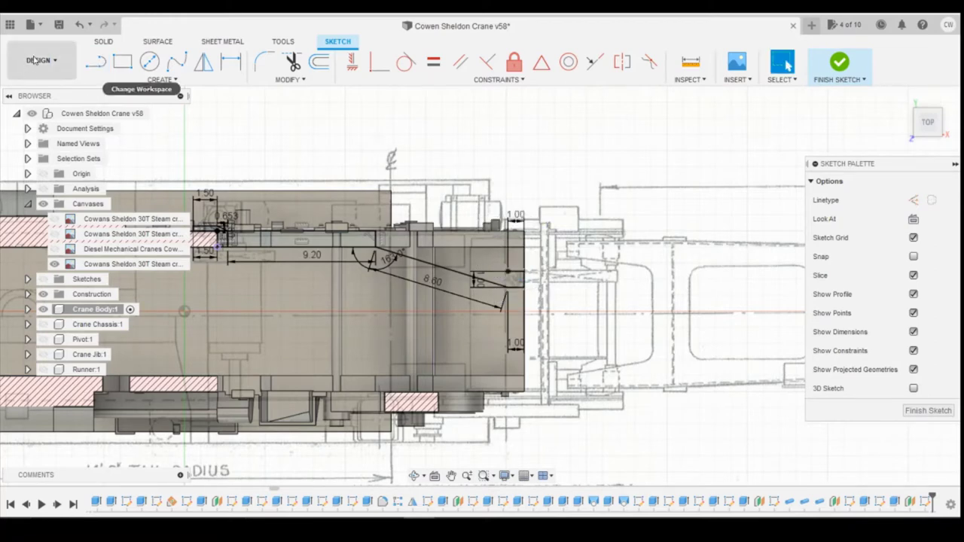
Close the sloped section with a line from the upper short line's end to the long rectangle's outer end corner
left_click(508, 272)
left_click(376, 232)
scroll(516, 235, "down", 2)
scroll(516, 235, "up", 1)
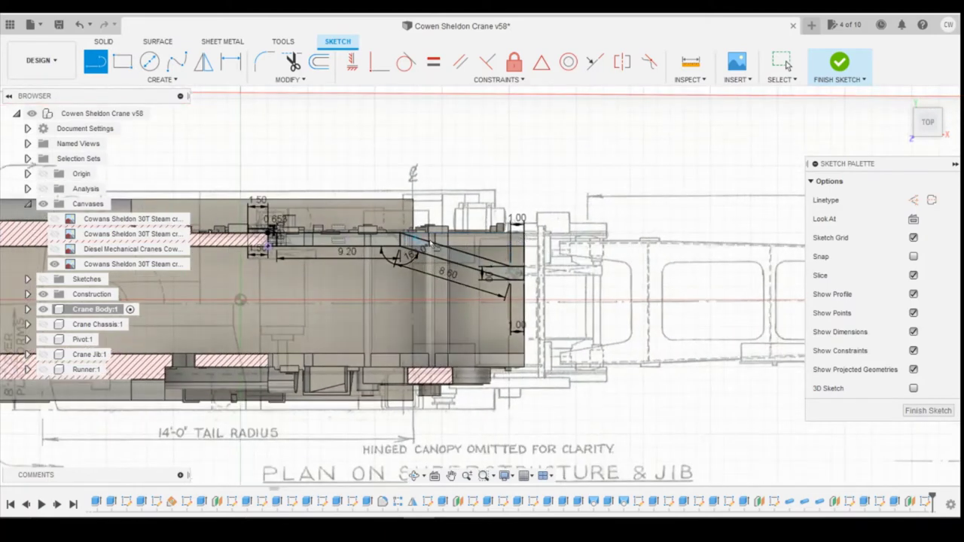
key("Escape")
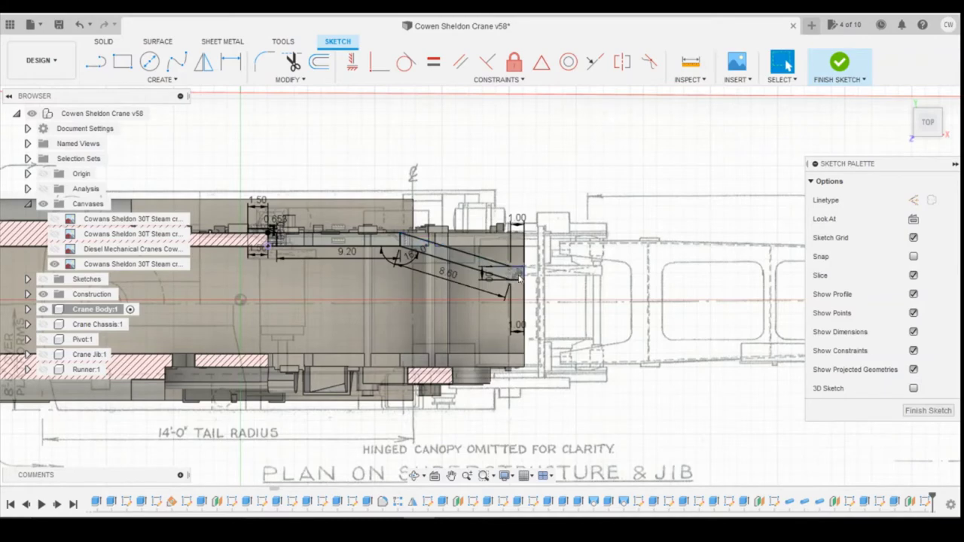
Select the four closed profiles that make up the arm sketch and start an extrusion from them
scroll(506, 279, "up", 2)
left_click(506, 279)
left_click(286, 218, "shift")
scroll(286, 219, "down", 3)
scroll(283, 232, "up", 5)
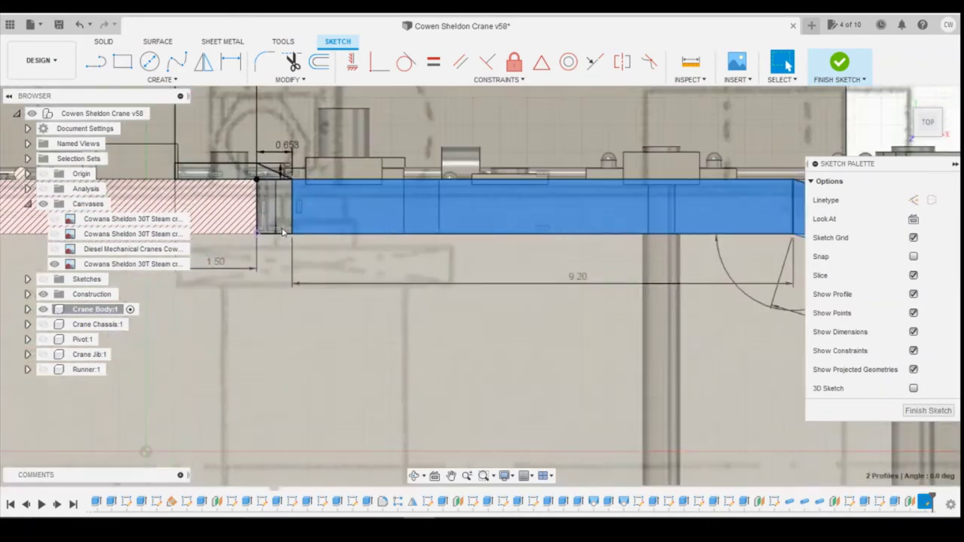
scroll(284, 232, "up", 3)
left_click(283, 220, "shift")
scroll(395, 245, "down", 2)
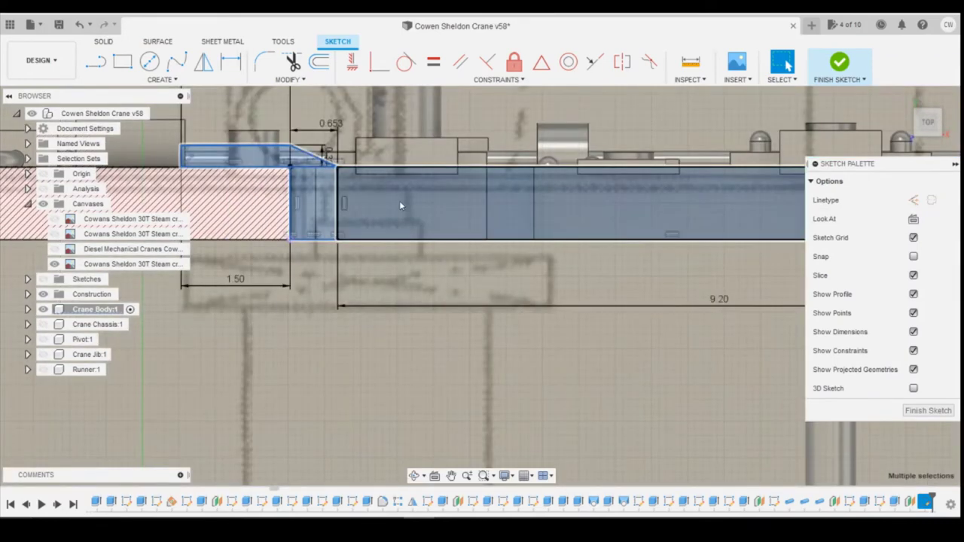
right_click(399, 201)
left_click(392, 235)
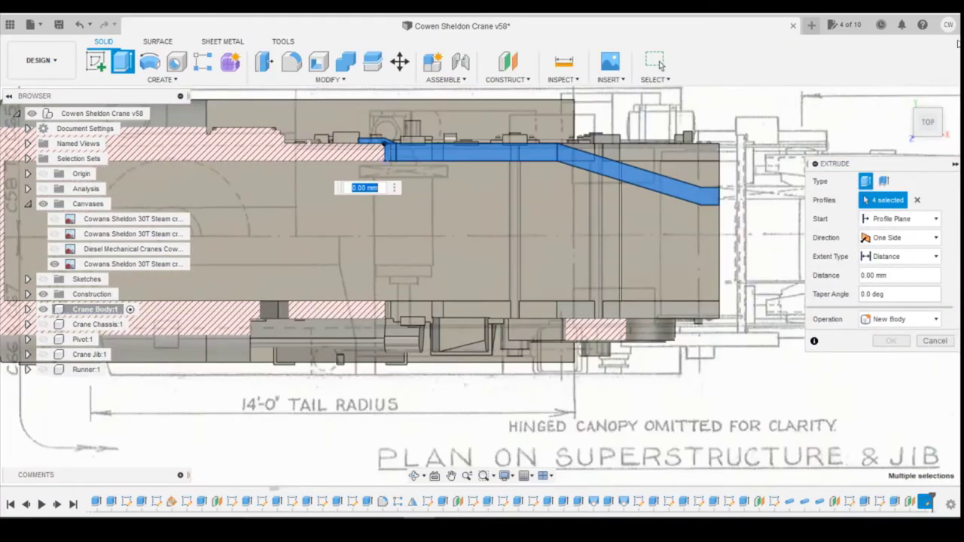
Extrude the arm profiles symmetrically from the profile plane by 0.5 mm as a New Body
left_click(902, 97)
left_click(946, 112)
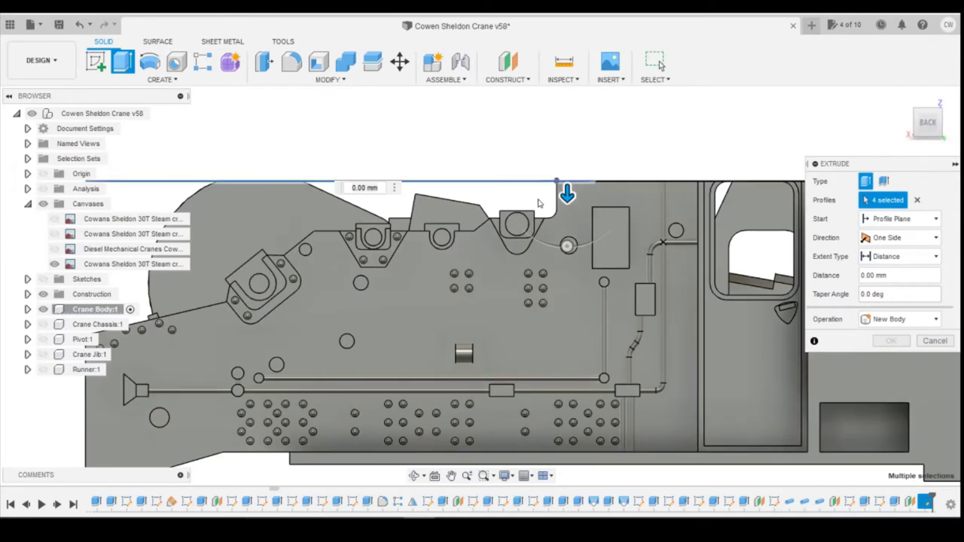
left_click(908, 239)
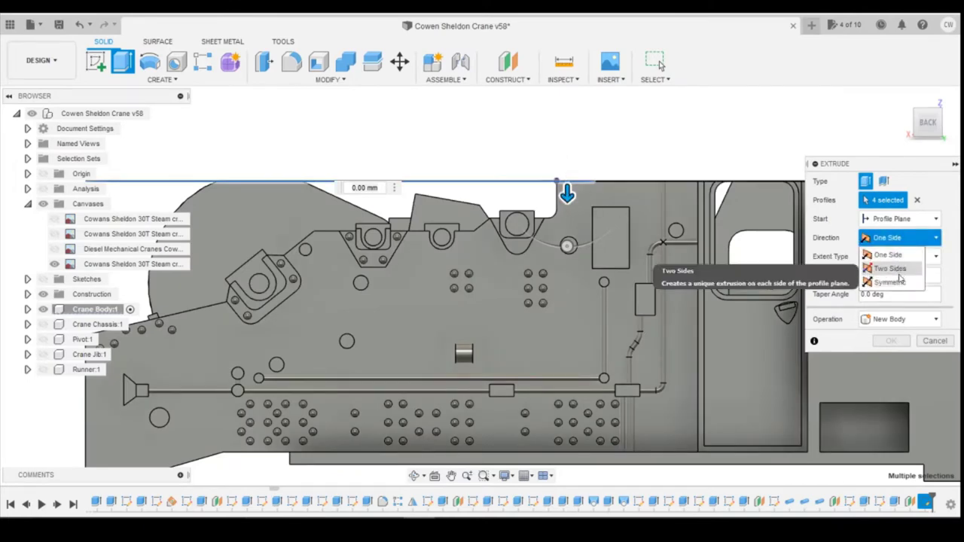
left_click(899, 283)
key("Down")
key("Down")
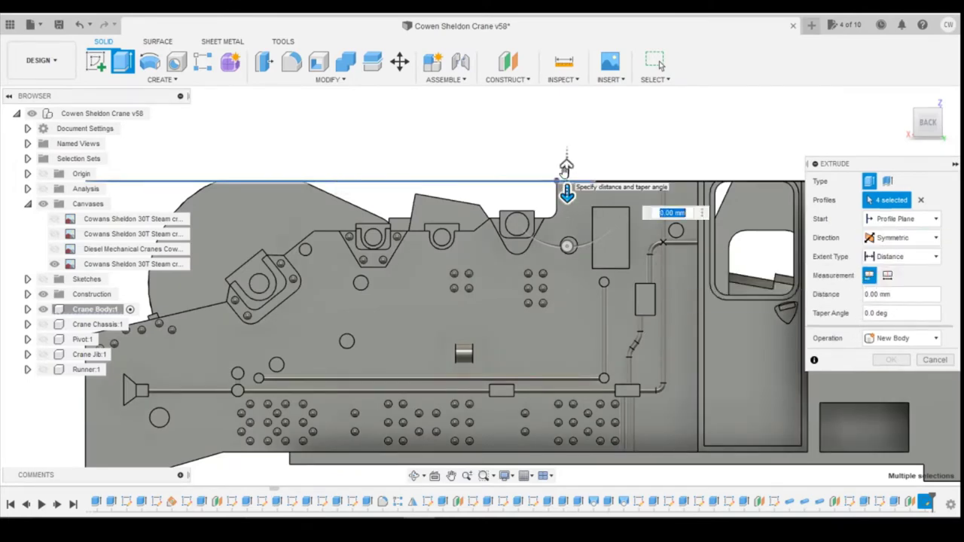
left_click_drag(570, 165, 570, 150)
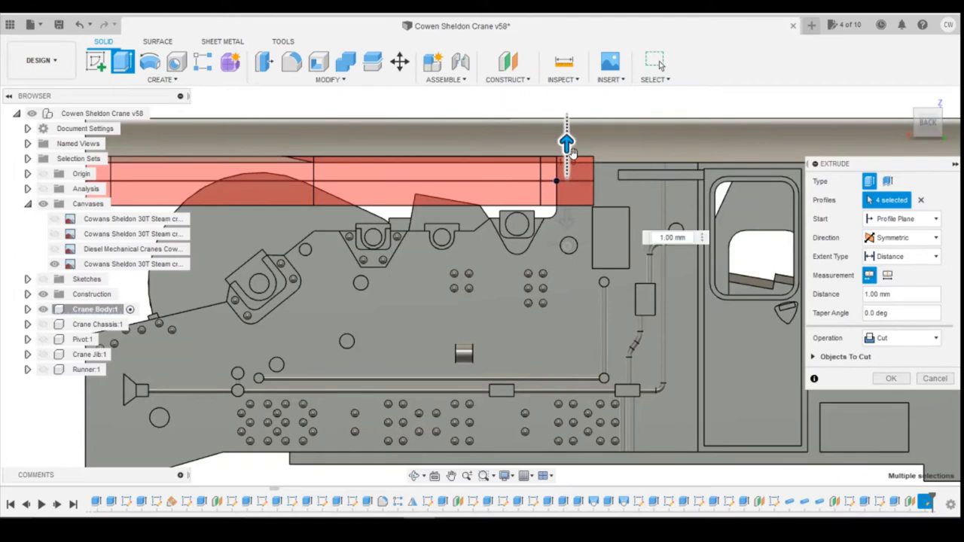
type("0.5")
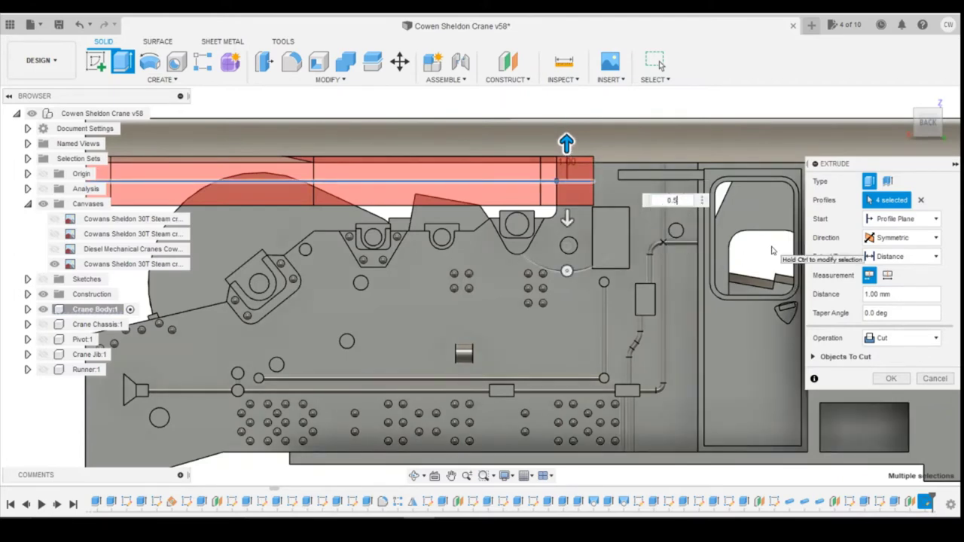
scroll(772, 251, "down", 2)
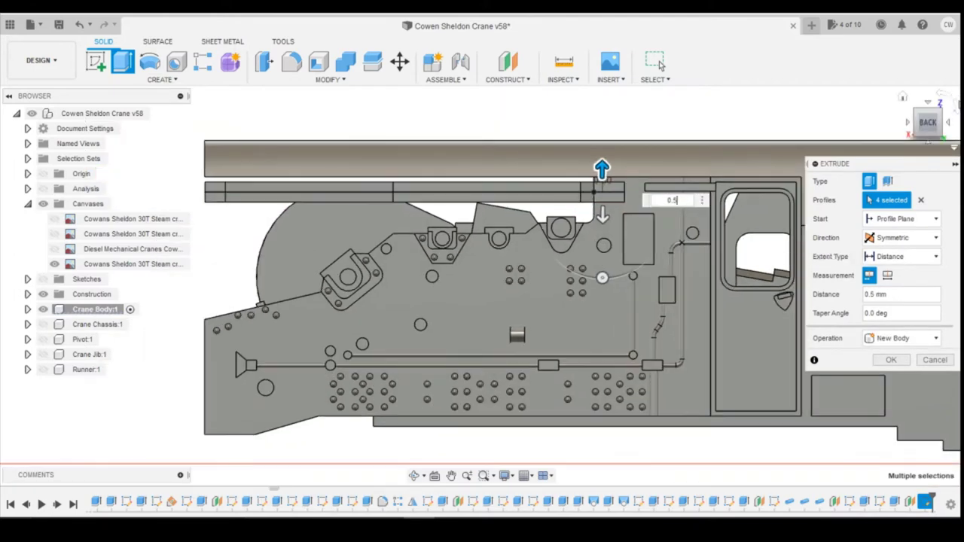
mouse_move(928, 122)
left_mouse_down()
mouse_move(931, 113)
mouse_move(934, 121)
left_mouse_up()
scroll(622, 297, "down", 3)
scroll(658, 234, "up", 5)
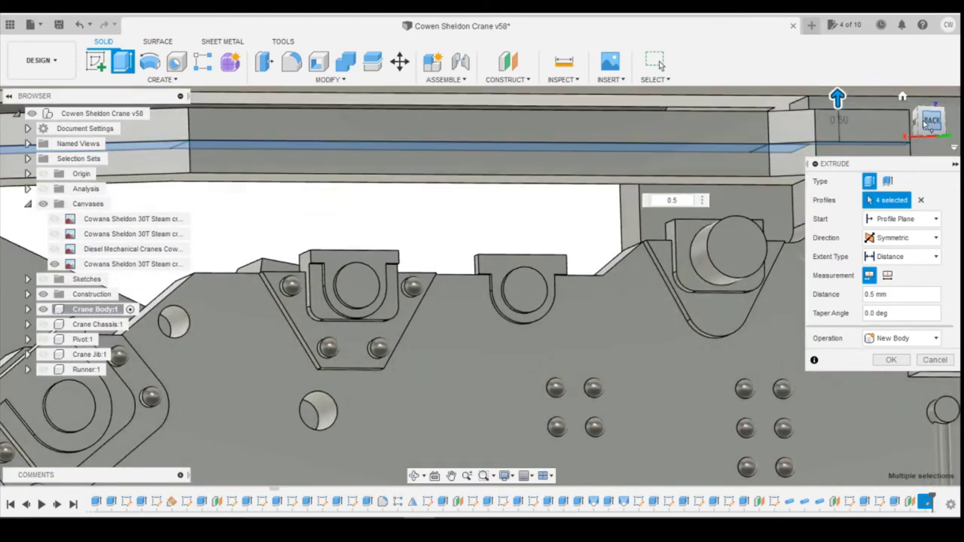
left_click(931, 120)
scroll(563, 207, "down", 5)
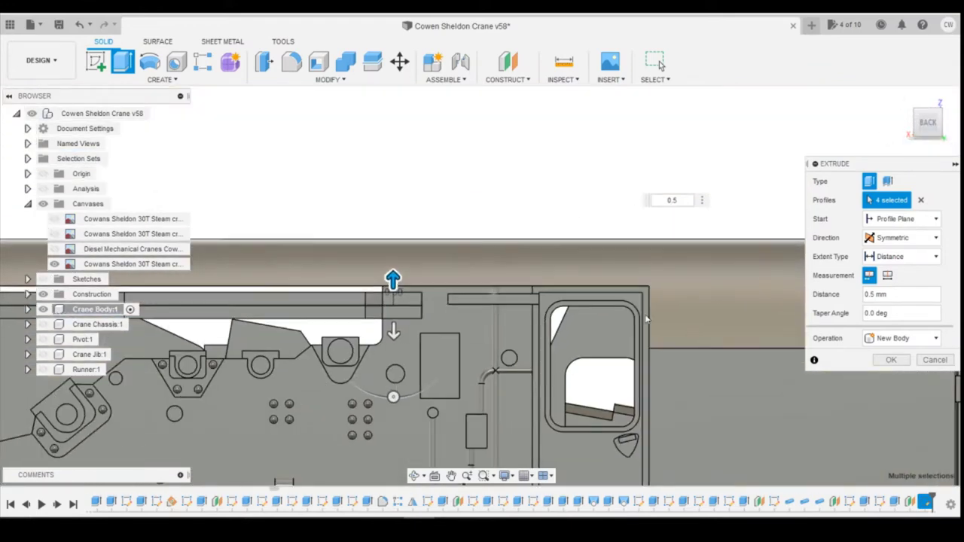
left_click(891, 360)
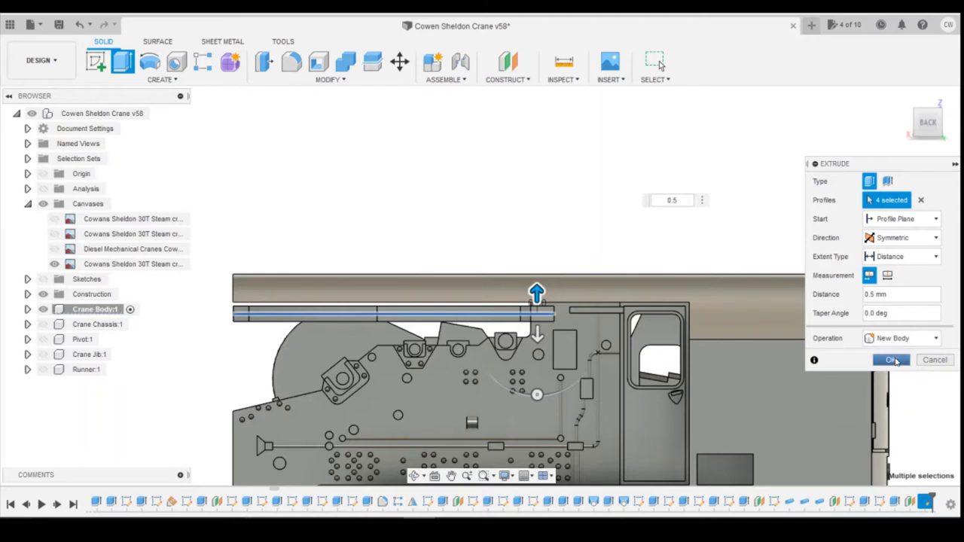
left_click(893, 360)
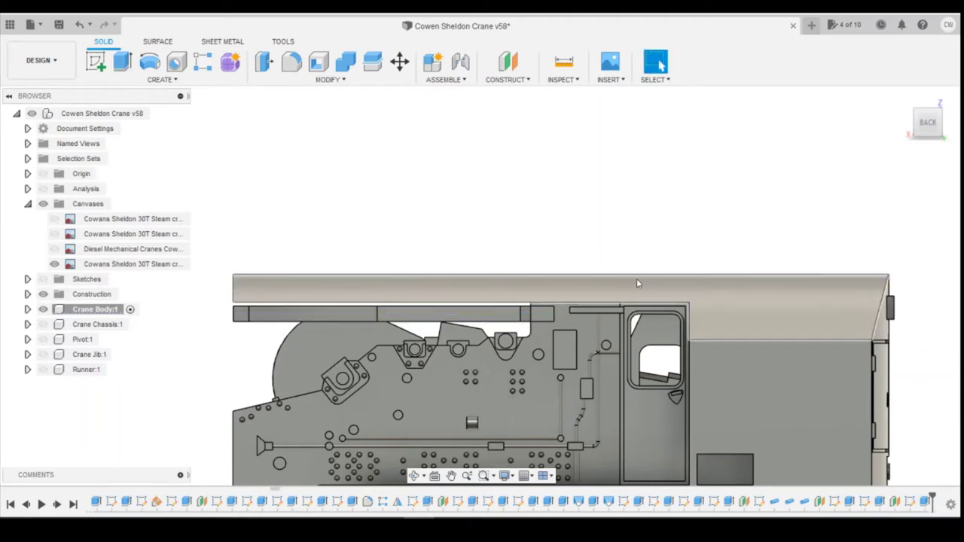
List the bodies of the Crane Body component and examine the new arm under the canopy from the open end
left_click(27, 309)
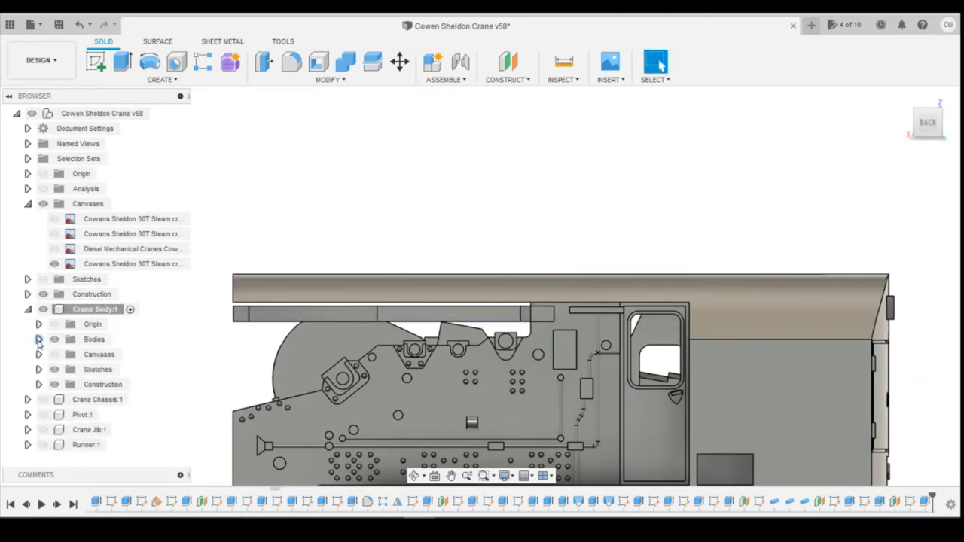
left_click(38, 340)
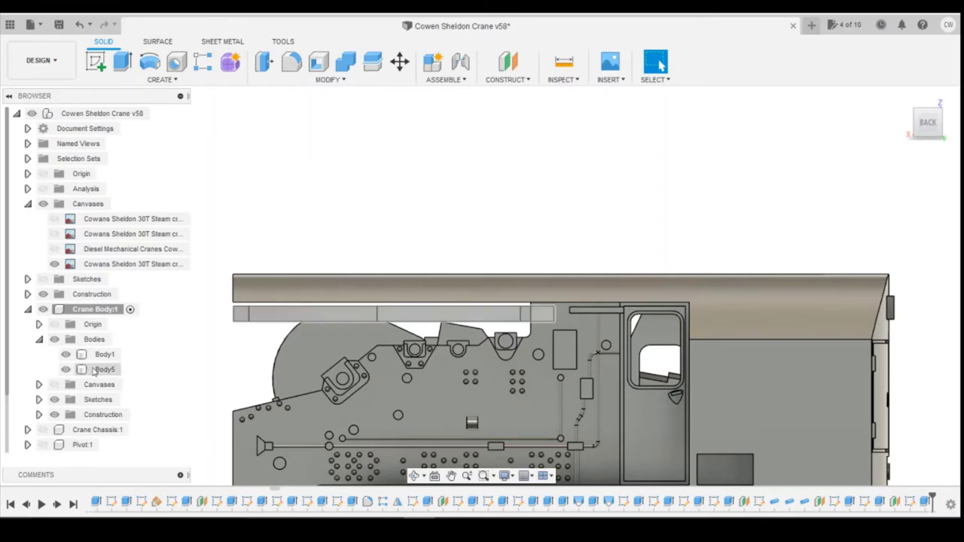
left_click_drag(925, 123, 932, 124)
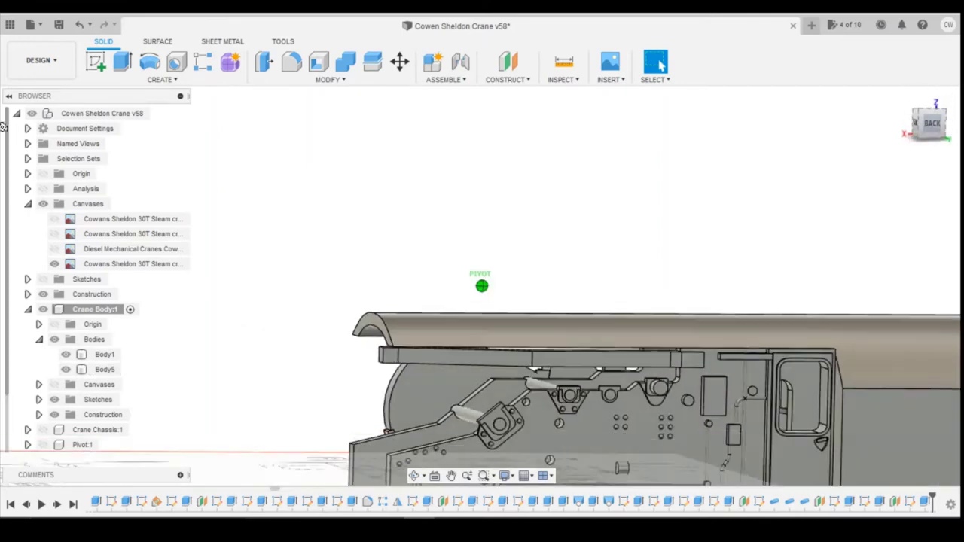
middle_click_drag(483, 150, 442, 138, "shift")
scroll(674, 118, "down", 3)
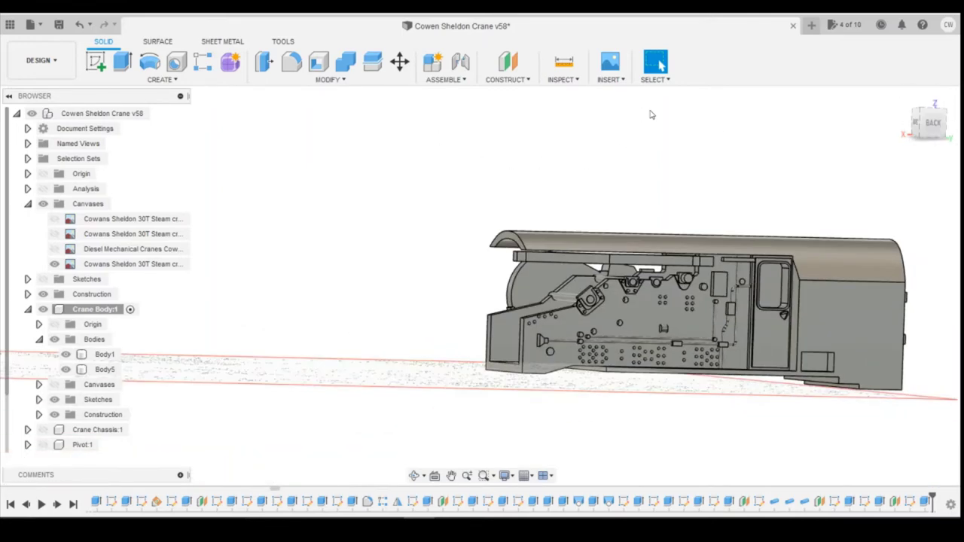
mouse_move(932, 123)
left_mouse_down()
mouse_move(948, 129)
mouse_move(925, 136)
mouse_move(961, 119)
left_mouse_up()
mouse_move(3, 119)
left_mouse_down()
mouse_move(3, 89)
mouse_move(3, 111)
mouse_move(23, 128)
mouse_move(36, 110)
mouse_move(15, 113)
mouse_move(3, 130)
left_mouse_up()
mouse_move(932, 130)
left_mouse_down()
mouse_move(934, 137)
mouse_move(920, 122)
left_mouse_up()
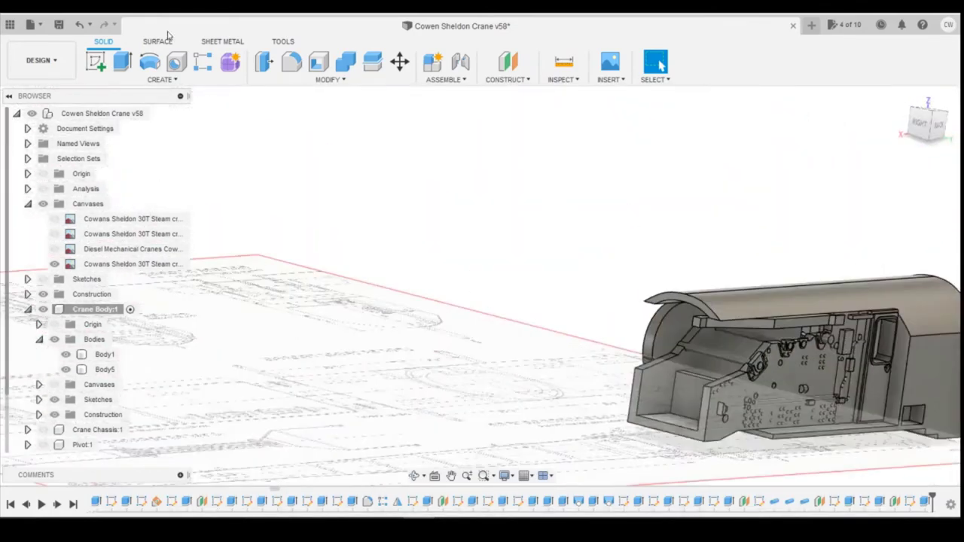
Mirror the arm body across the central construction plane Plane4 as a New Body
left_click(160, 79)
left_click(109, 360)
left_click(904, 181)
left_click(881, 209)
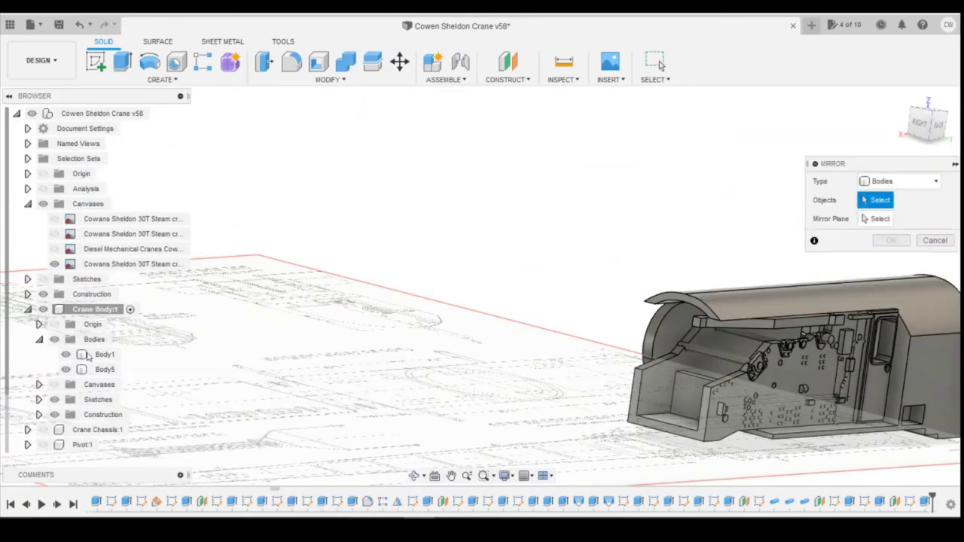
left_click(105, 369)
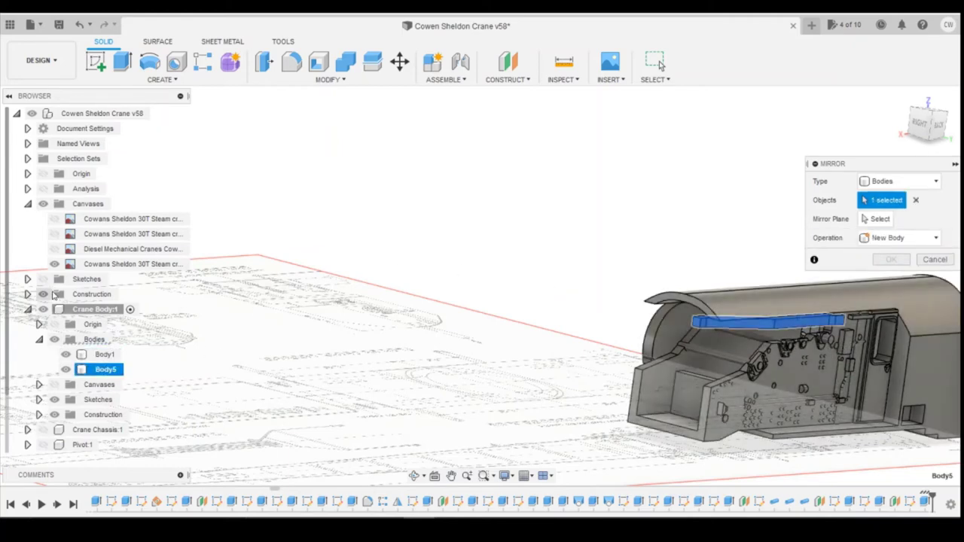
left_click(27, 293)
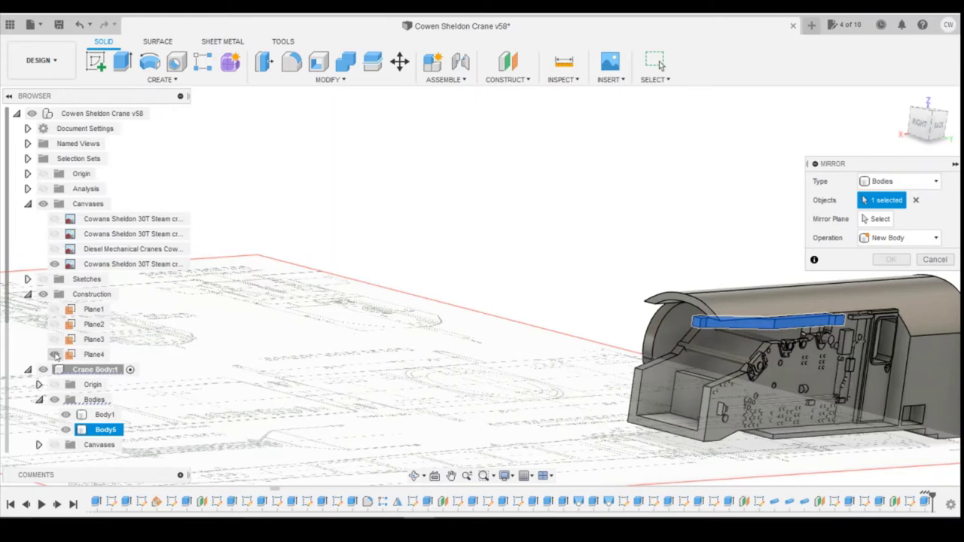
left_click(54, 354)
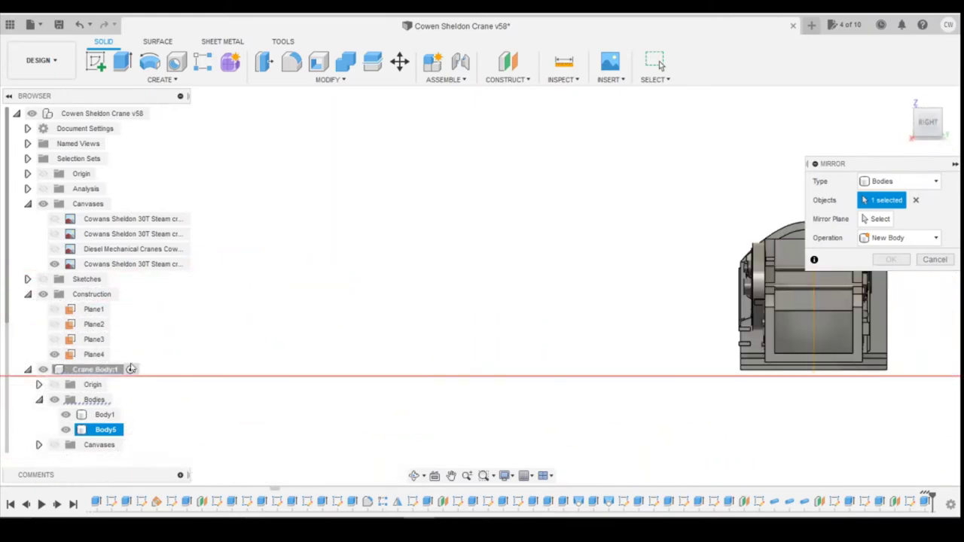
left_click(879, 219)
left_click(95, 354)
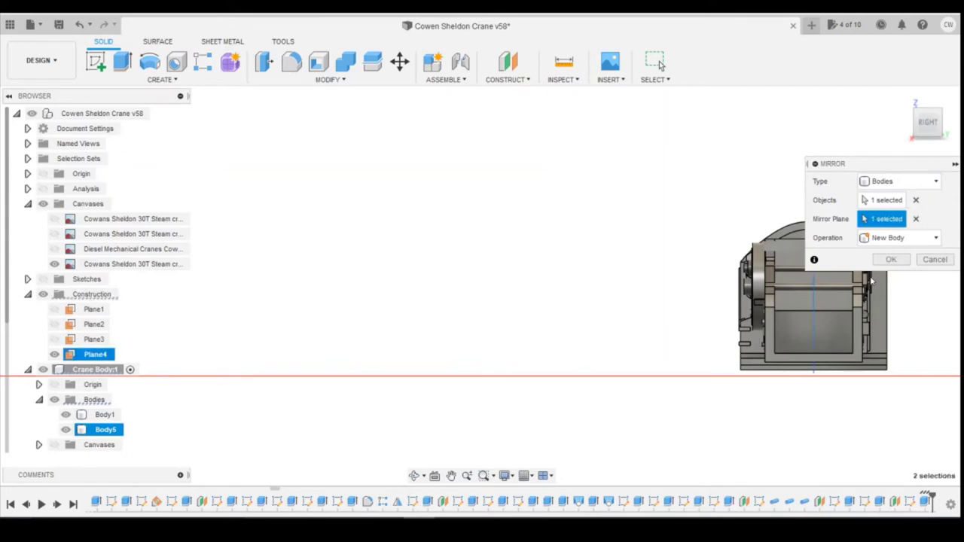
left_click(890, 260)
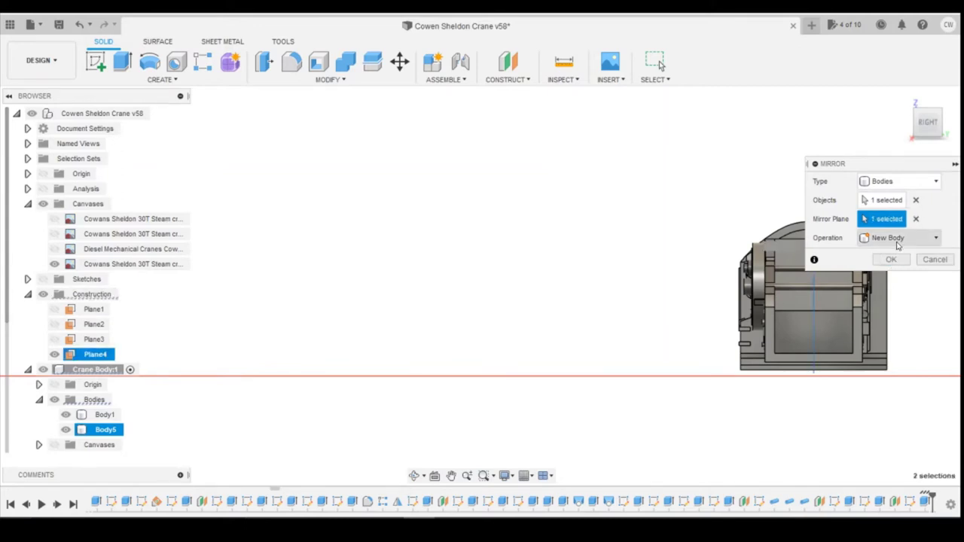
left_click(890, 259)
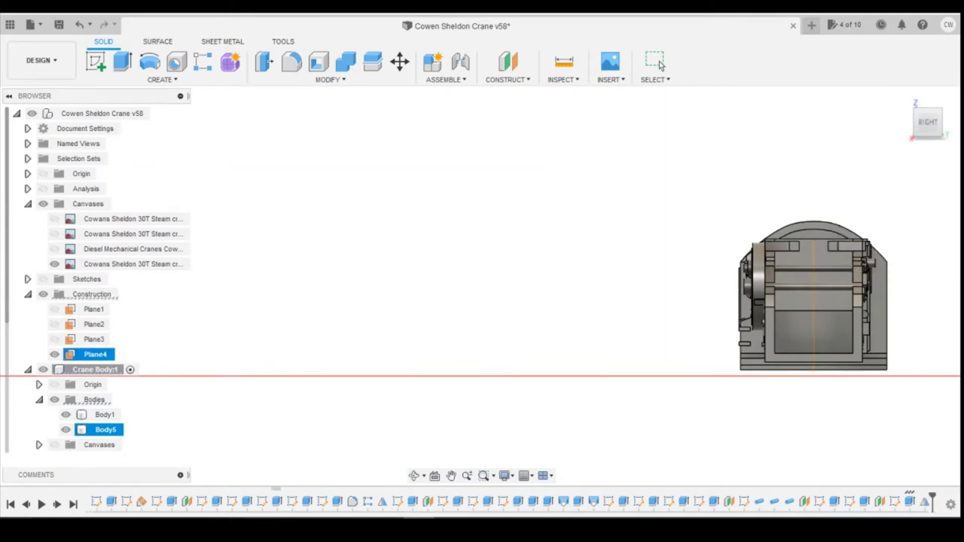
mouse_move(927, 130)
left_mouse_down()
mouse_move(908, 142)
mouse_move(895, 128)
mouse_move(900, 106)
mouse_move(904, 124)
mouse_move(931, 113)
mouse_move(926, 128)
mouse_move(948, 148)
mouse_move(927, 119)
mouse_move(888, 122)
left_mouse_up()
middle_click_drag(595, 232, 634, 258, "shift")
scroll(633, 252, "up", 6)
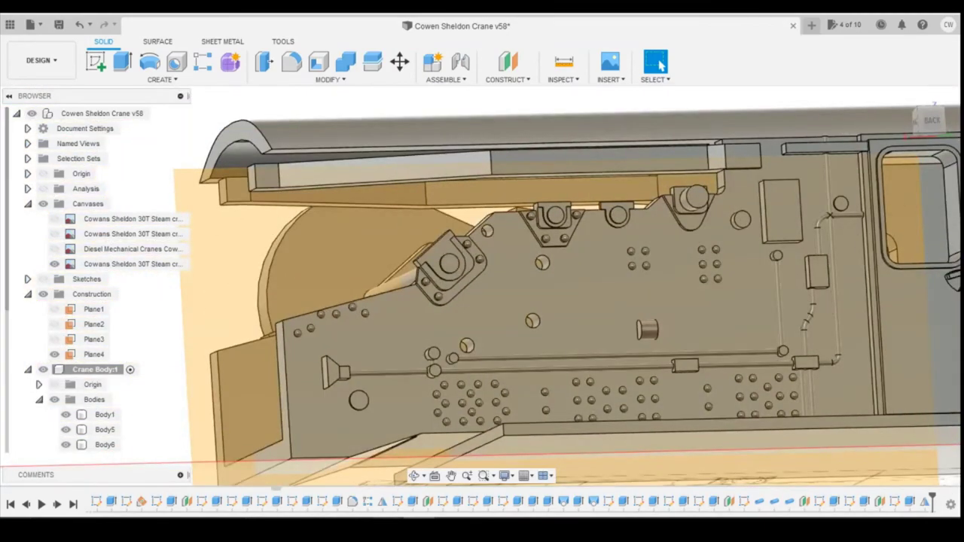
Switch to the Photos app, examine the arm's inner end in the crane reference photos, and return to the model
mouse_move(387, 518)
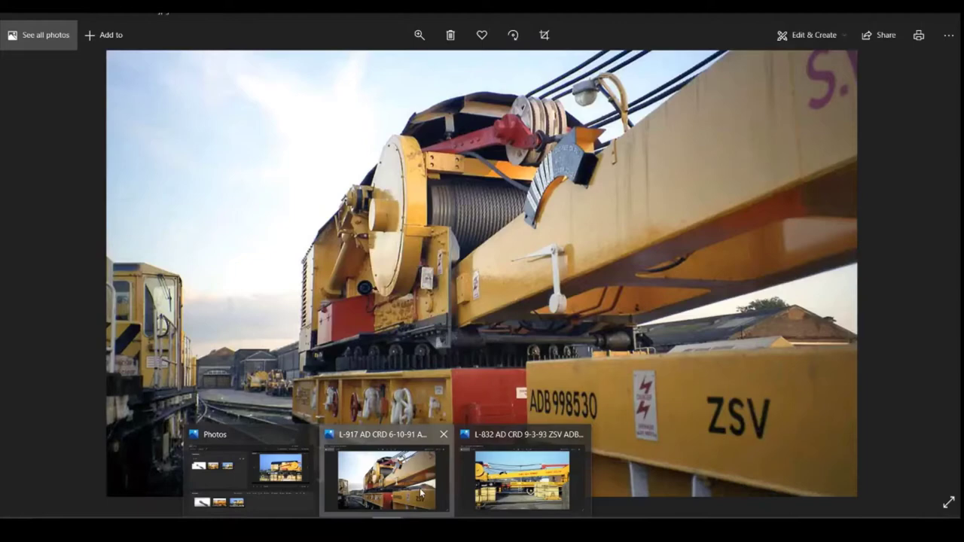
left_click(420, 488)
key("Right")
key("Right")
key("Right")
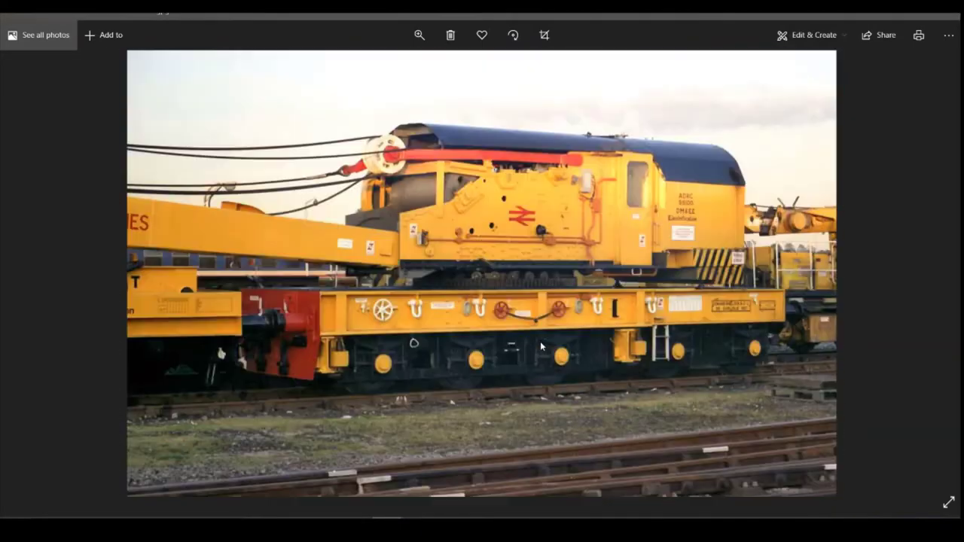
key("Right")
key("Left")
key("alt+Tab")
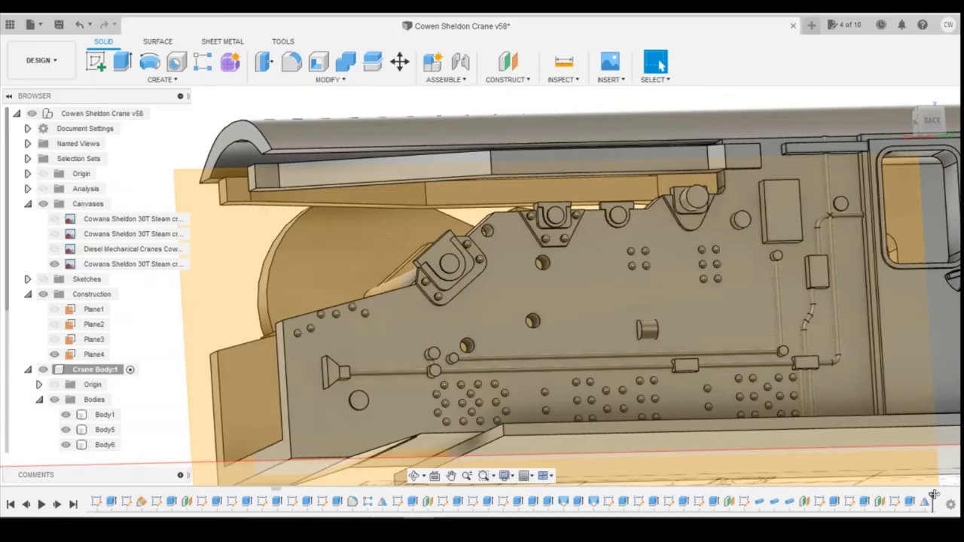
Roll the timeline back to just before the mirror feature and hide Plane4
left_click_drag(934, 495, 919, 495)
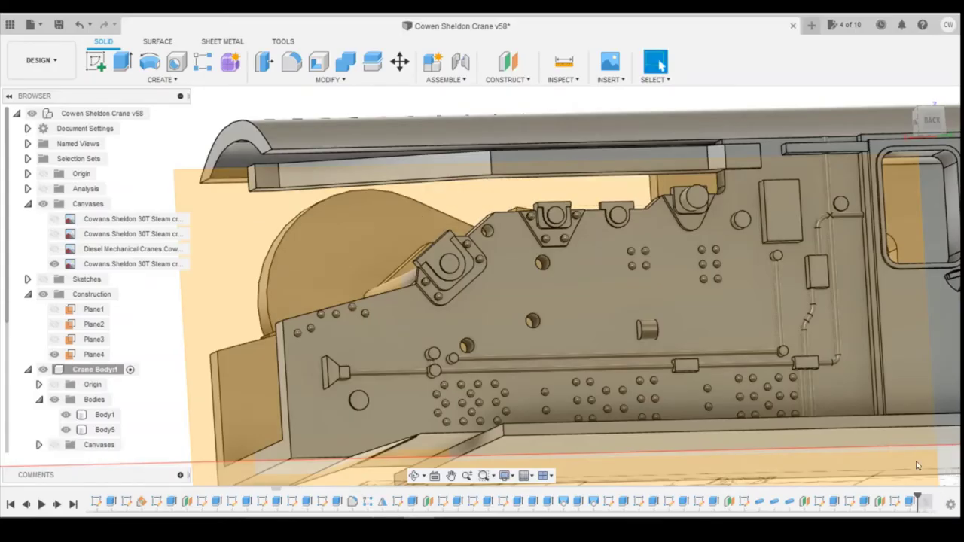
left_click(55, 354)
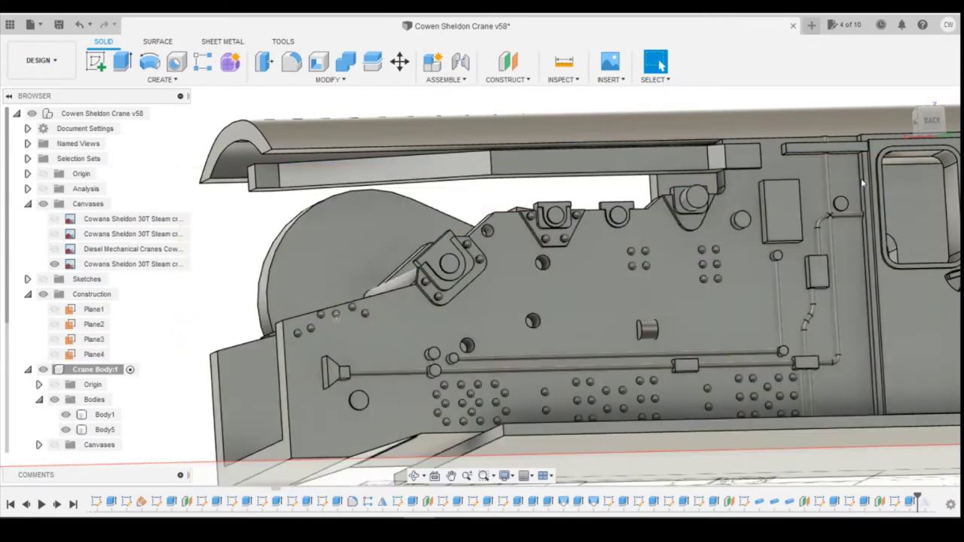
Sketch a 0.7 mm diameter centre circle in the middle of the arm's inner end face, beside the cab
scroll(845, 161, "up", 2)
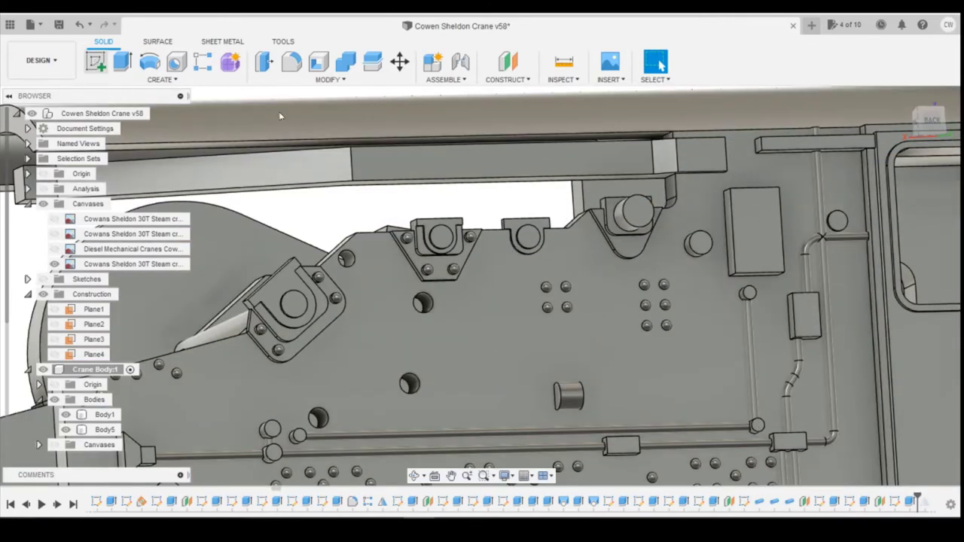
left_click(703, 161)
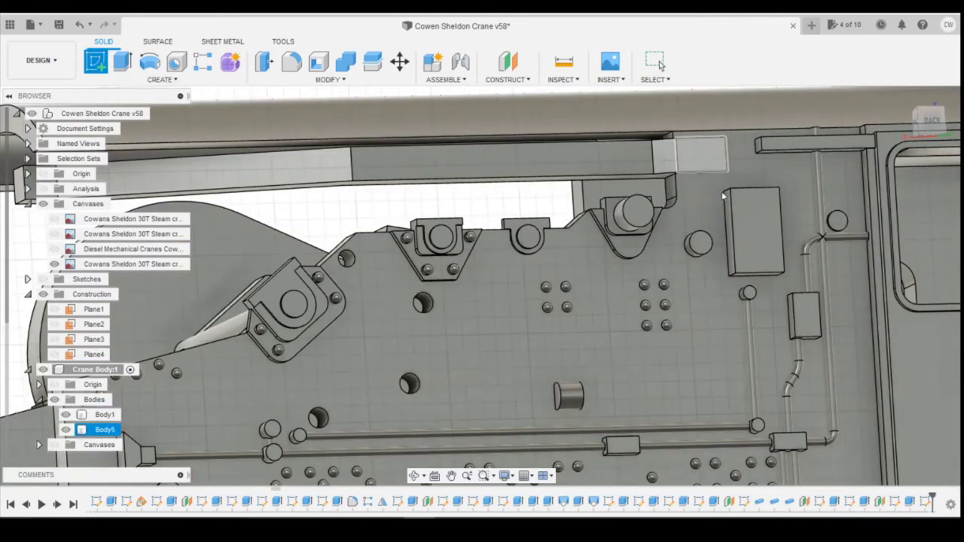
left_click(96, 61)
left_click(150, 61)
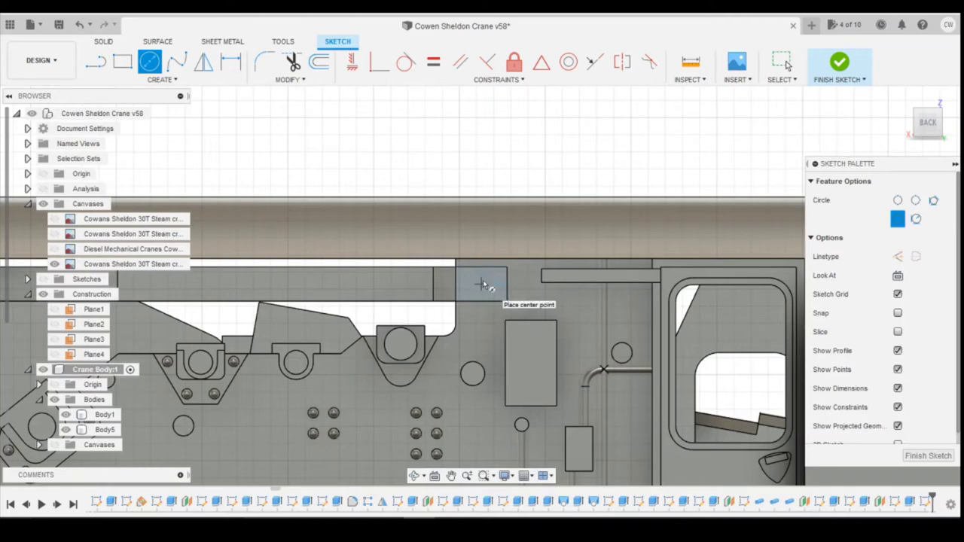
left_click(481, 284)
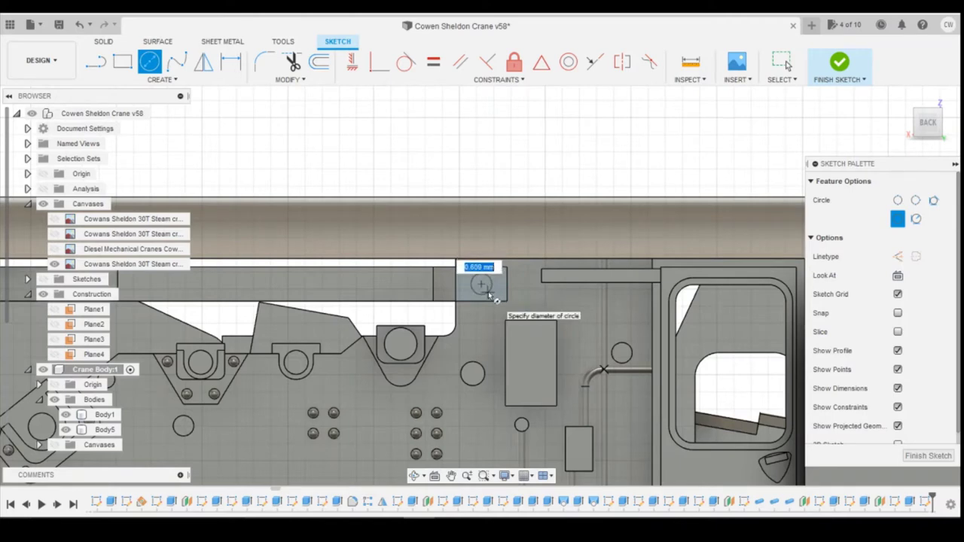
type("0.7")
key("Tab")
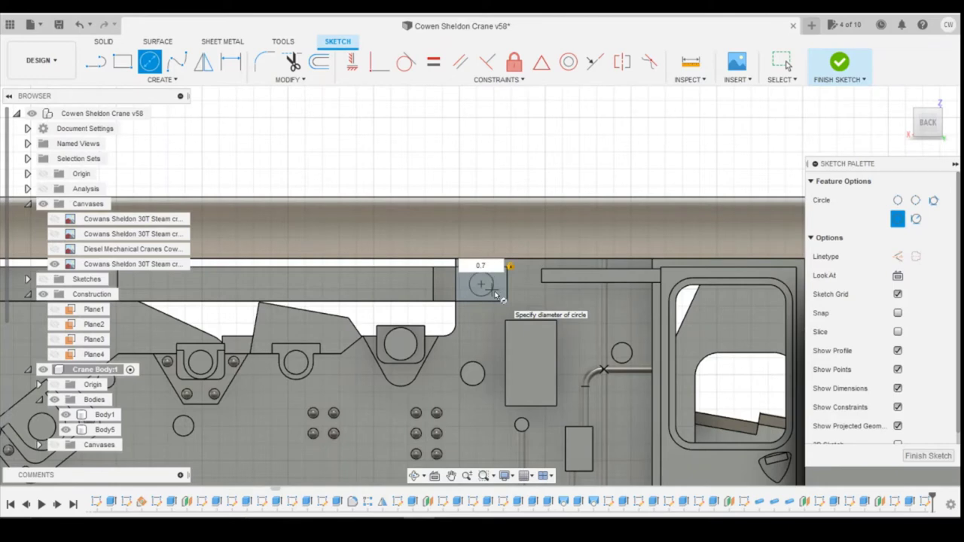
key("Return")
key("Escape")
scroll(474, 279, "up", 5)
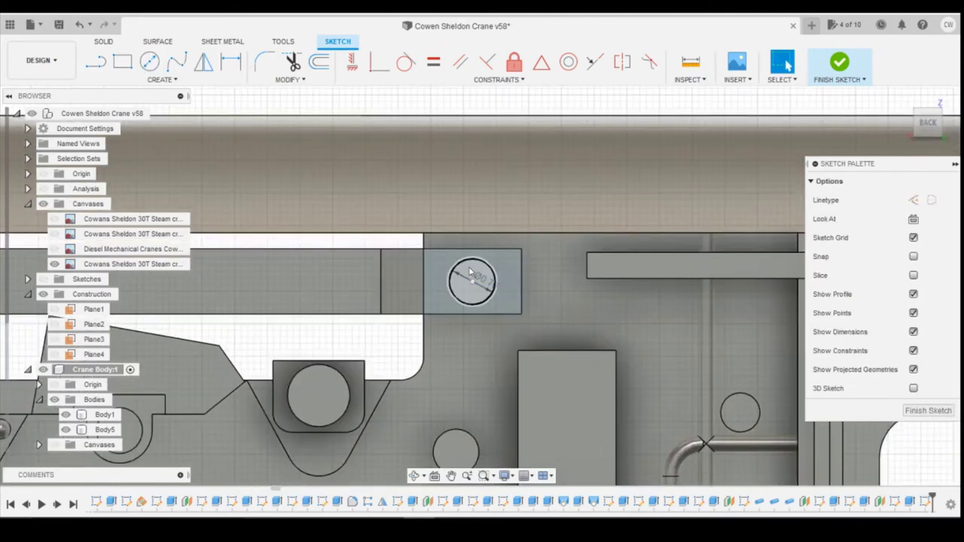
Extrude the circle on the arm's inner end face by 0.15 mm
left_click(470, 277)
right_click(470, 281)
left_click(468, 324)
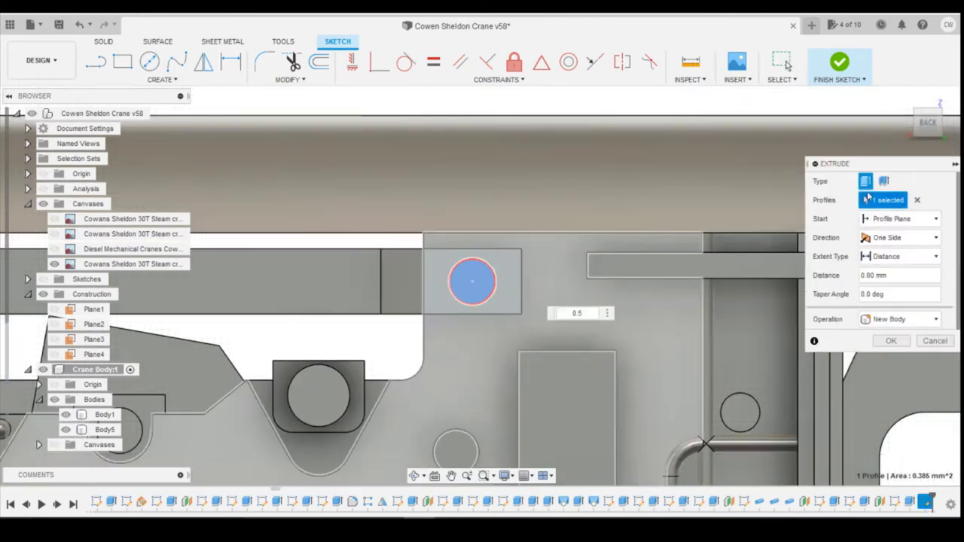
type("0")
key("Return")
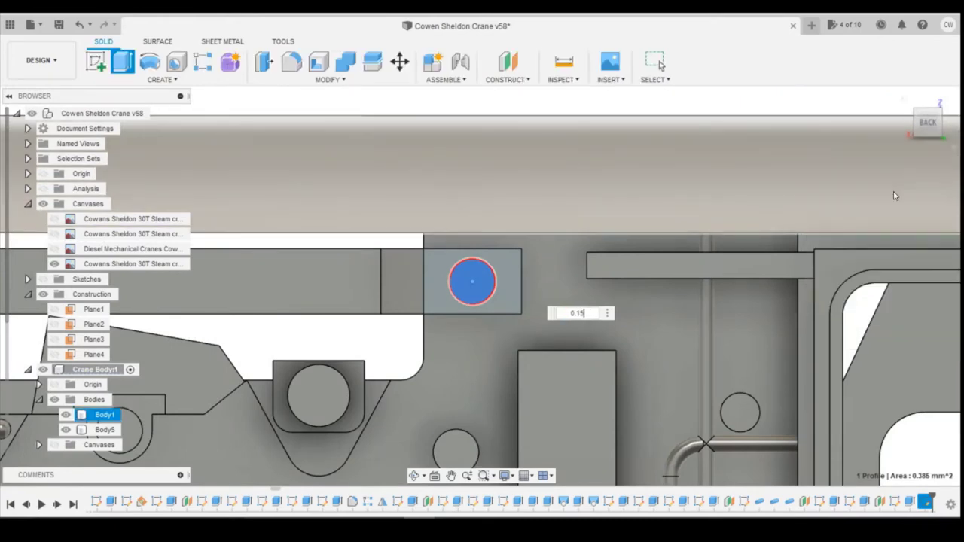
mouse_move(930, 122)
left_mouse_down()
mouse_move(951, 107)
mouse_move(937, 128)
mouse_move(936, 119)
left_mouse_up()
scroll(698, 220, "down", 4)
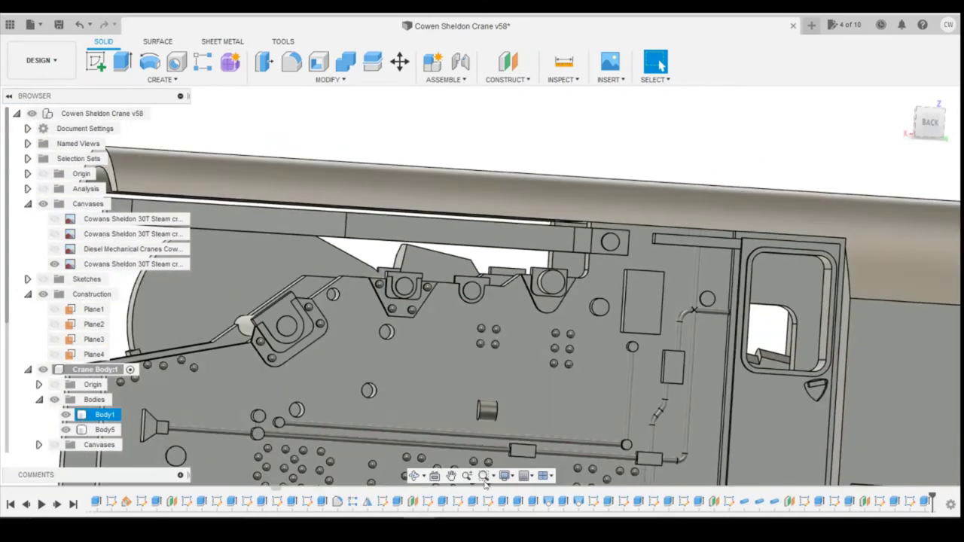
Switch to the Photos app, examine the pins along the red arm in the crane reference photos, and return to the model
mouse_move(400, 515)
left_click(398, 487)
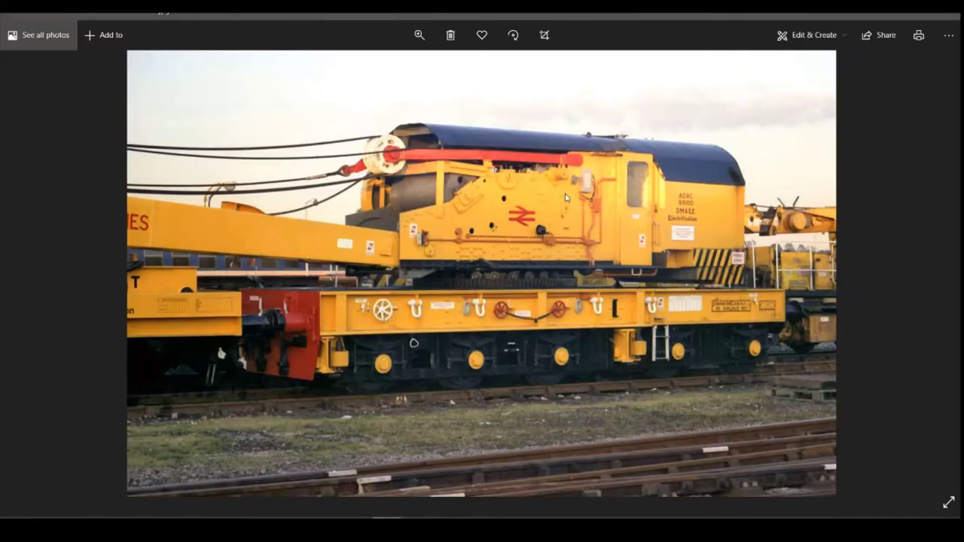
scroll(503, 218, "down", 1)
scroll(501, 219, "up", 3)
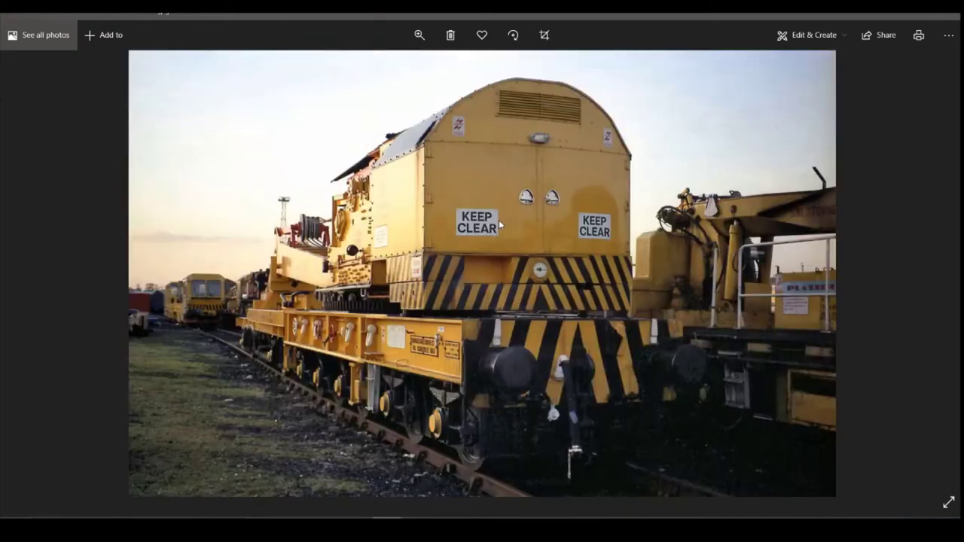
key("Right")
key("Right")
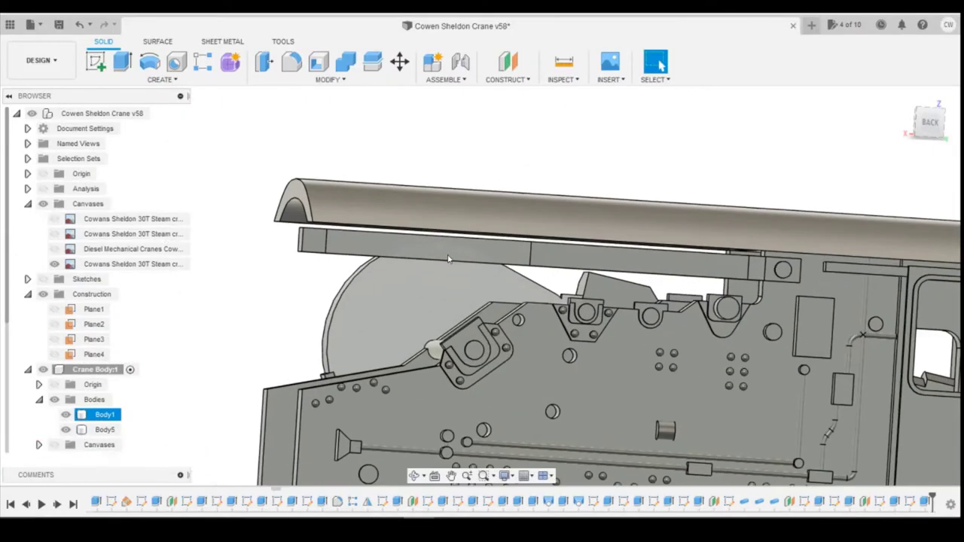
Sketch a 0.7 mm diameter centre circle in the middle of the arm's outer end face, at the canopy's open end
left_click(105, 429)
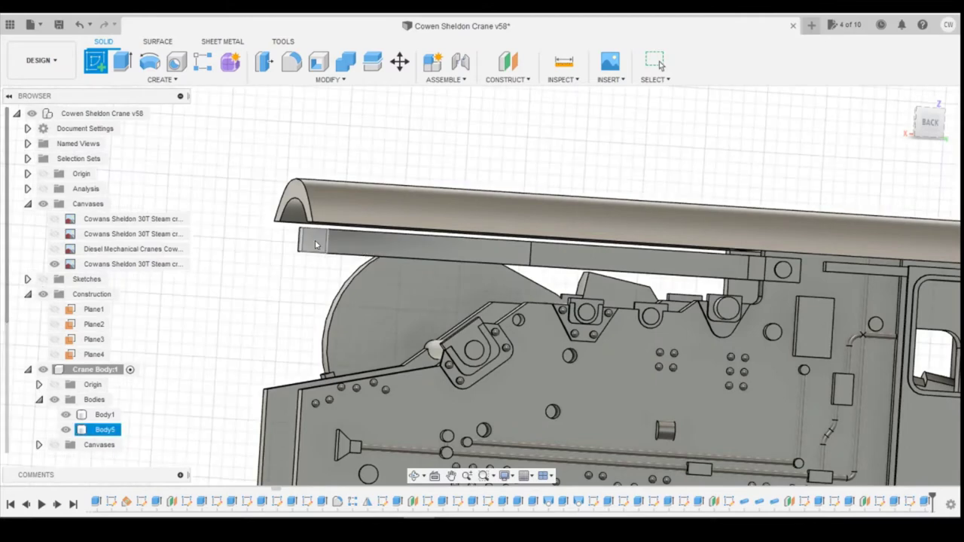
left_click(317, 246)
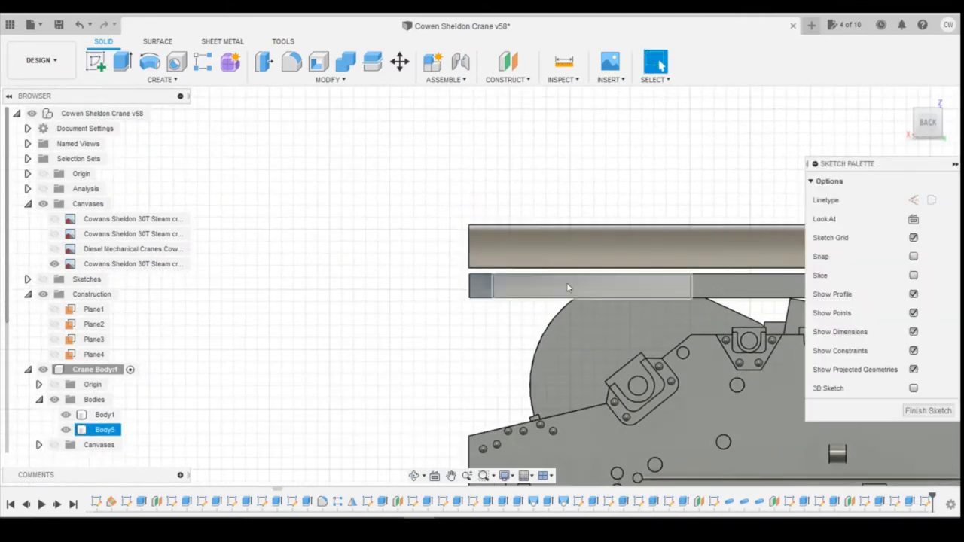
left_click(149, 62)
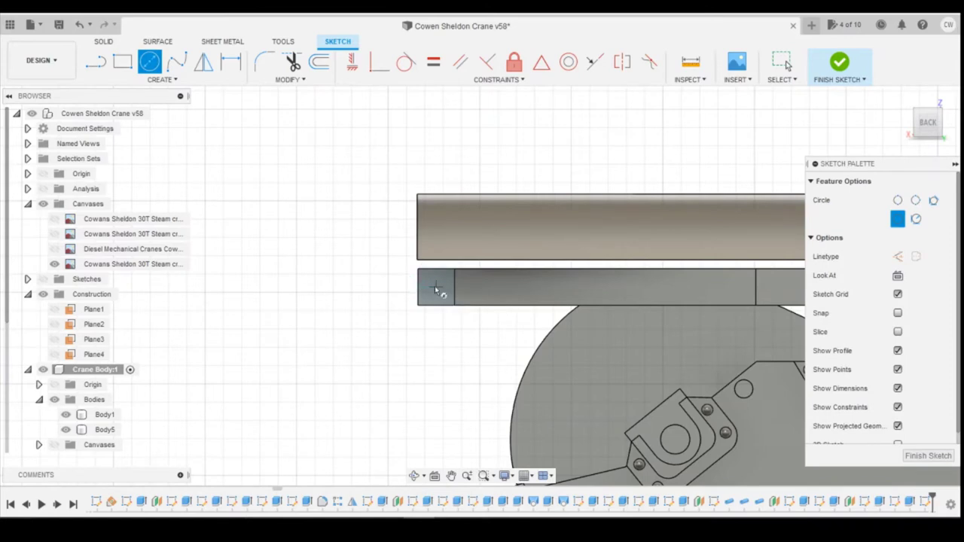
left_click(435, 288)
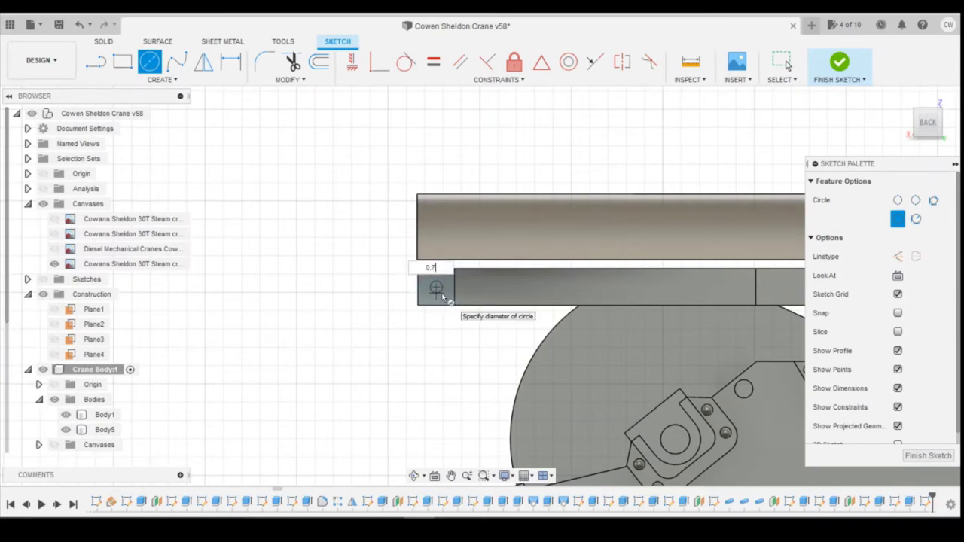
key("Tab")
key("Return")
scroll(461, 290, "up", 2)
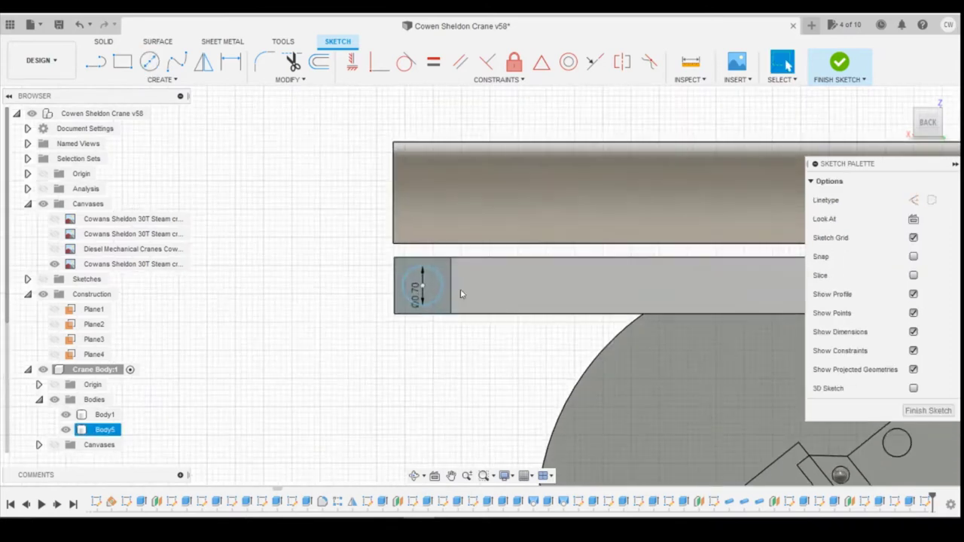
Extrude the circle on the arm's outer end face by 0.15 mm
left_click(430, 286)
right_click(430, 283)
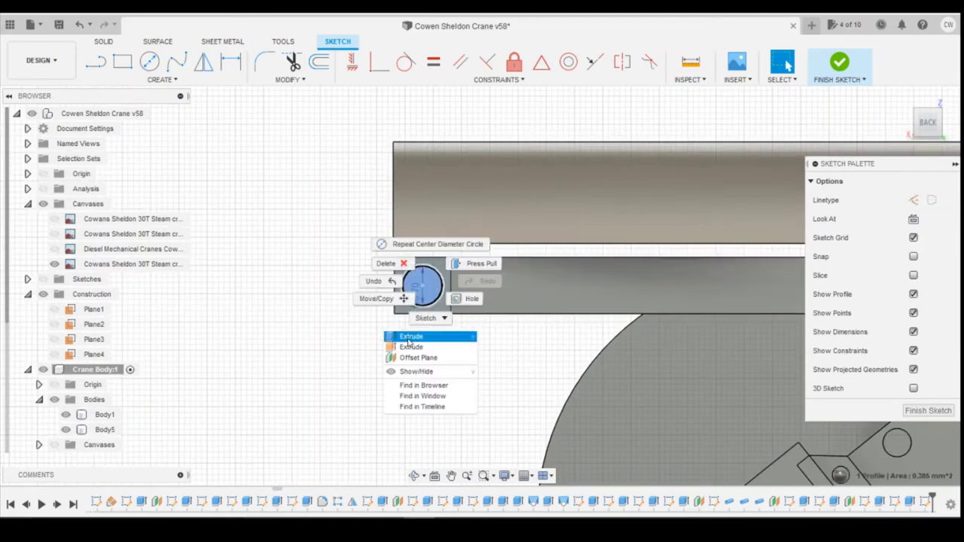
left_click(411, 336)
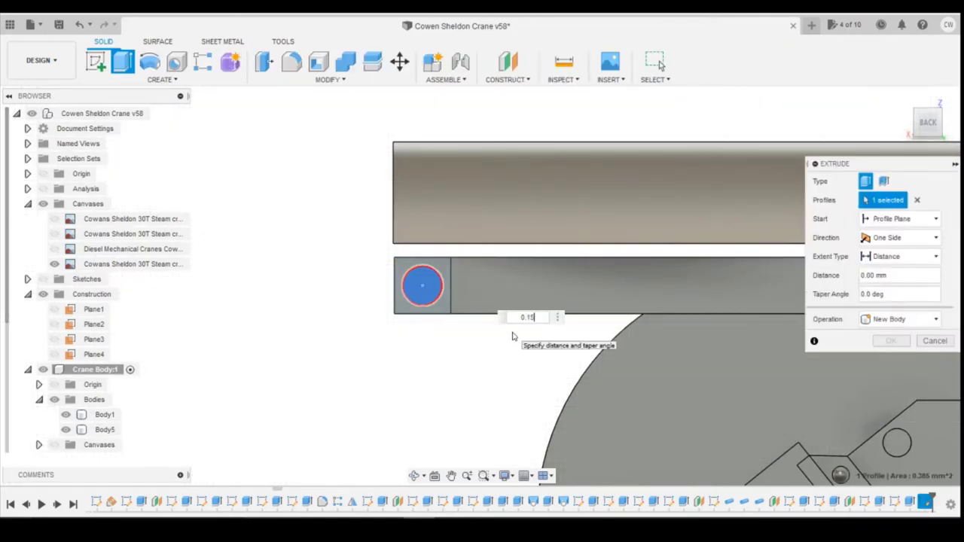
key("Return")
scroll(493, 413, "down", 1)
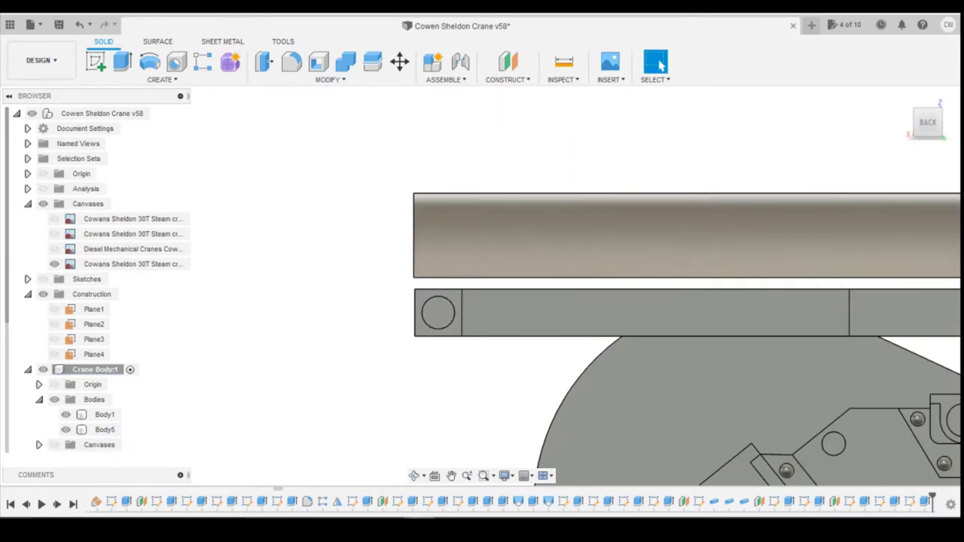
Check the arm's middle in the Photos app reference photo, return to the model, and start a sketch on the arm's long inner side face
left_click(403, 486)
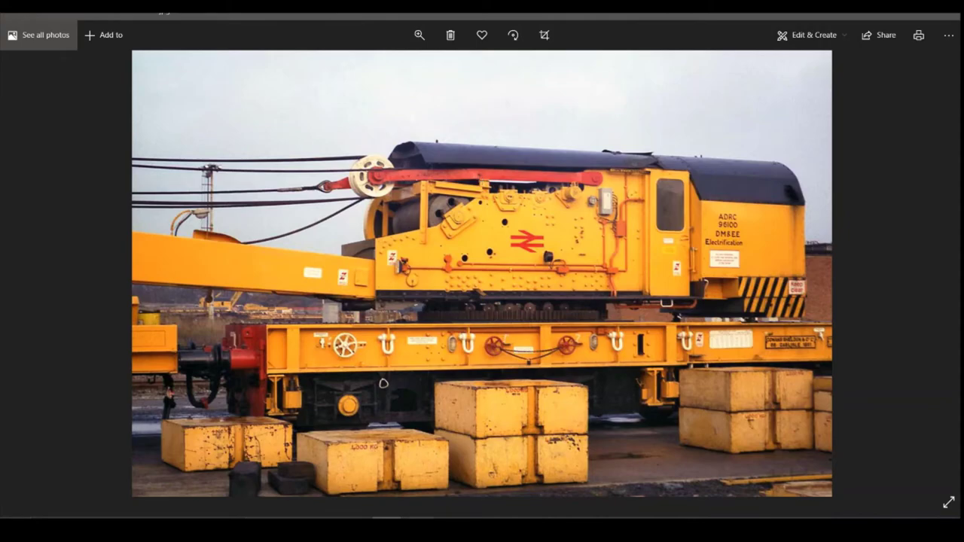
left_click(407, 515)
scroll(516, 380, "down", 3)
scroll(742, 342, "up", 1)
left_click(97, 64)
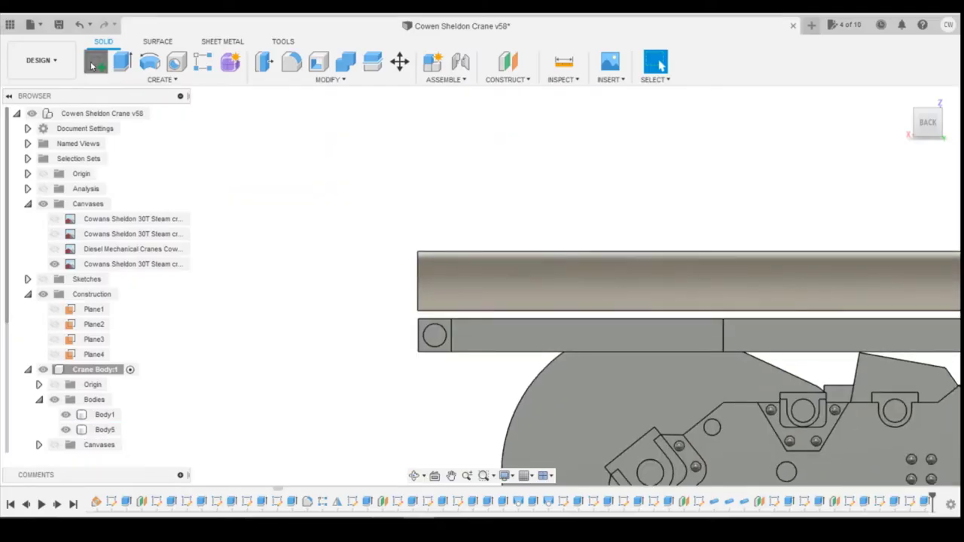
left_click(96, 66)
left_click(709, 334)
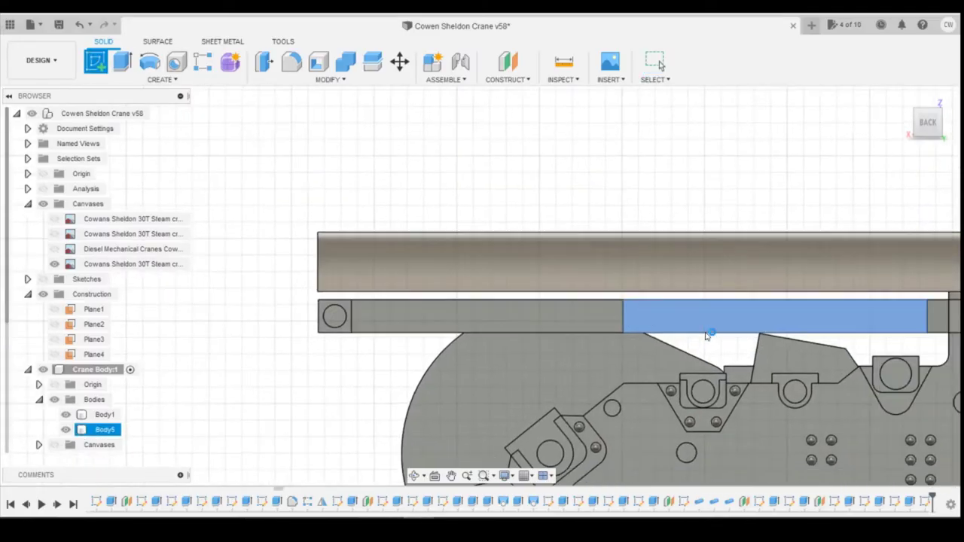
left_click(149, 61)
left_click(467, 290)
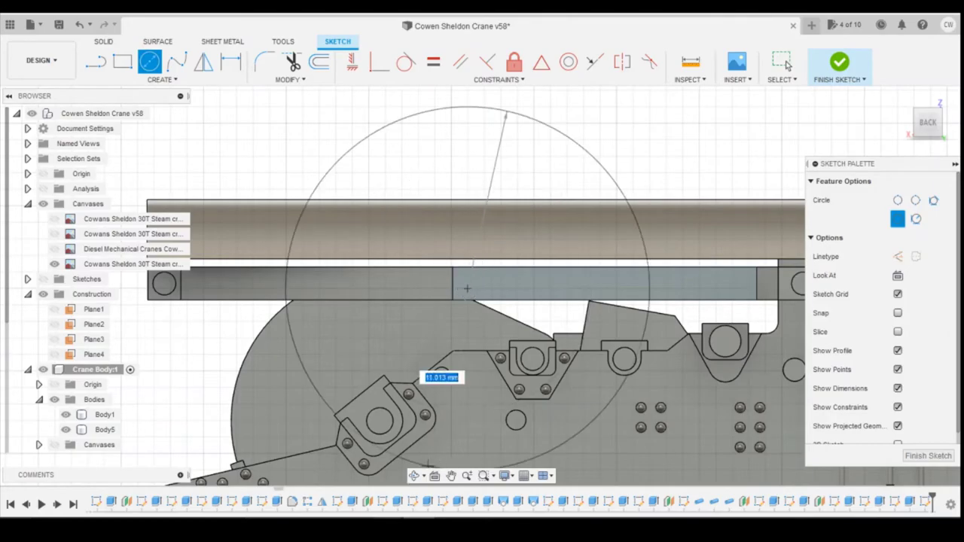
mouse_move(389, 517)
left_click(418, 497)
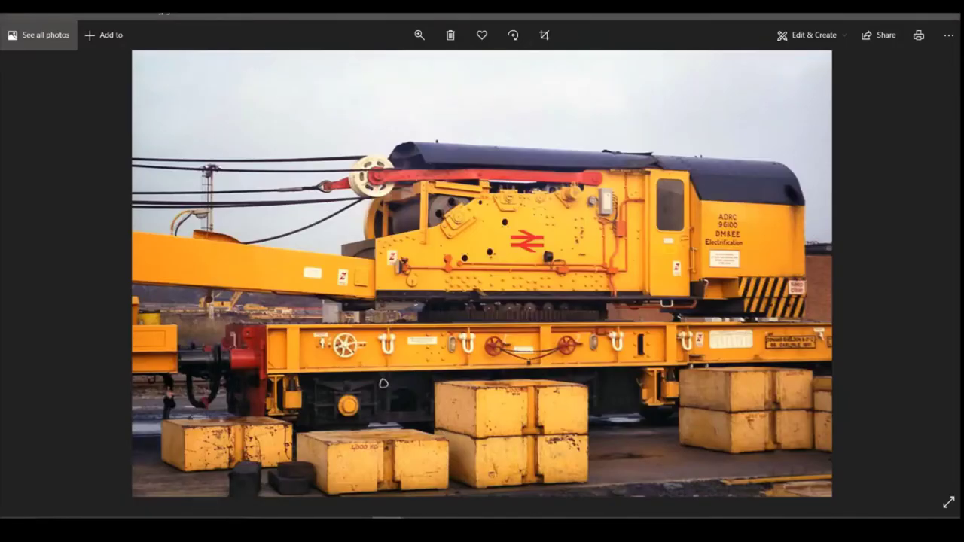
left_click(387, 517)
key("Escape")
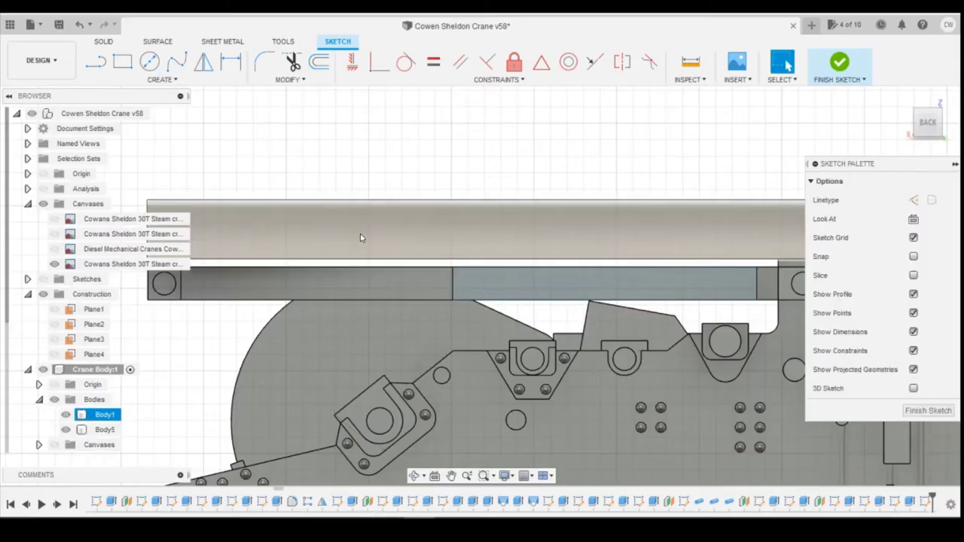
Sketch a 0.4 mm diameter centre circle on the arm's side face, just inboard of the edge at the arm's bend
left_click(149, 62)
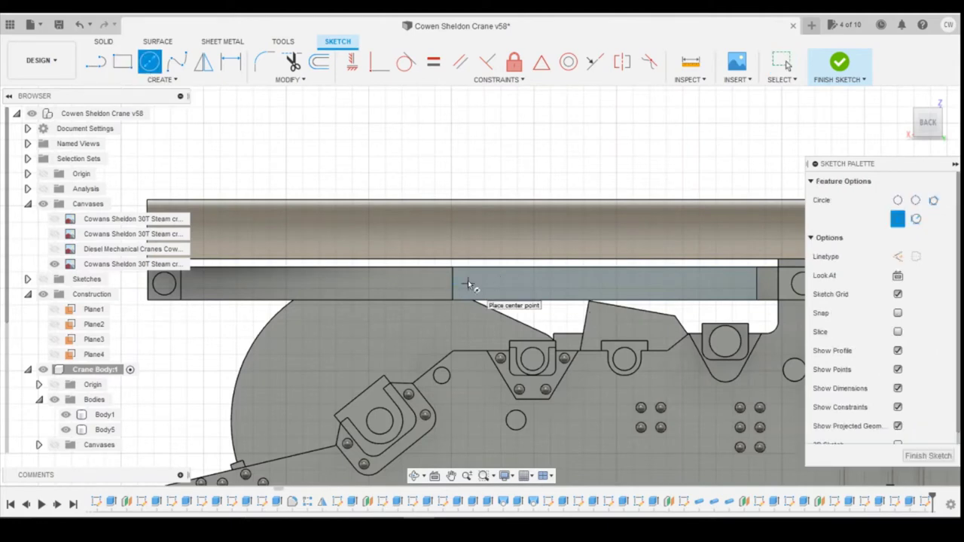
left_click(468, 284)
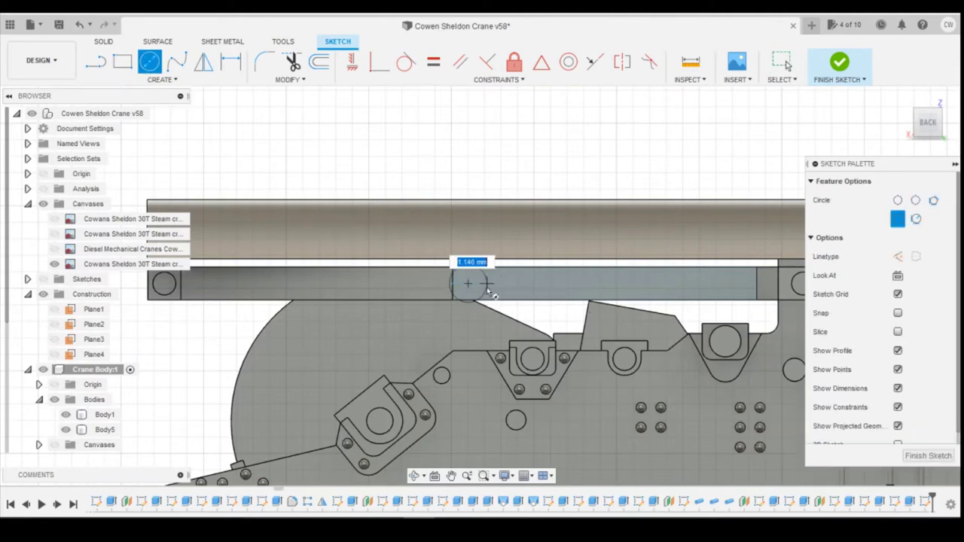
type("0.3")
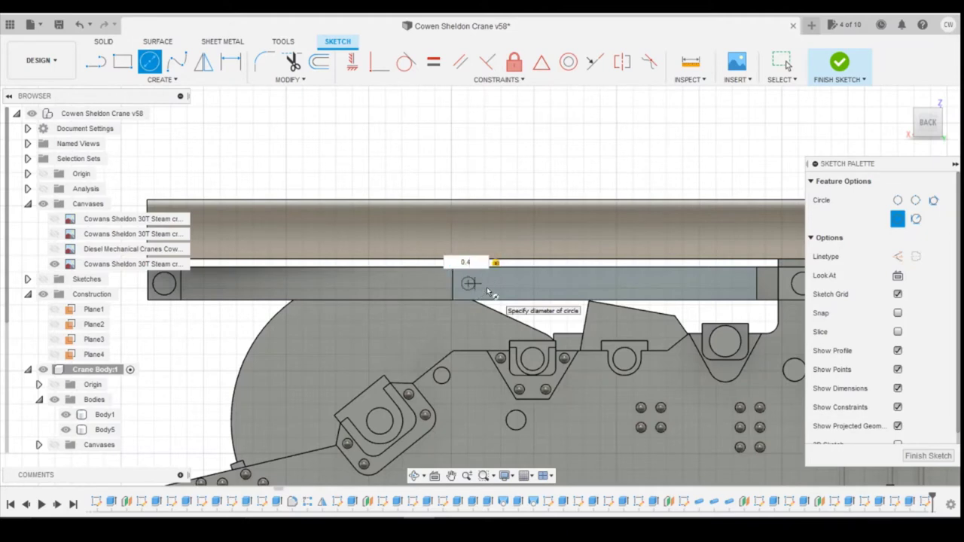
key("Return")
key("Escape")
scroll(461, 286, "up", 5)
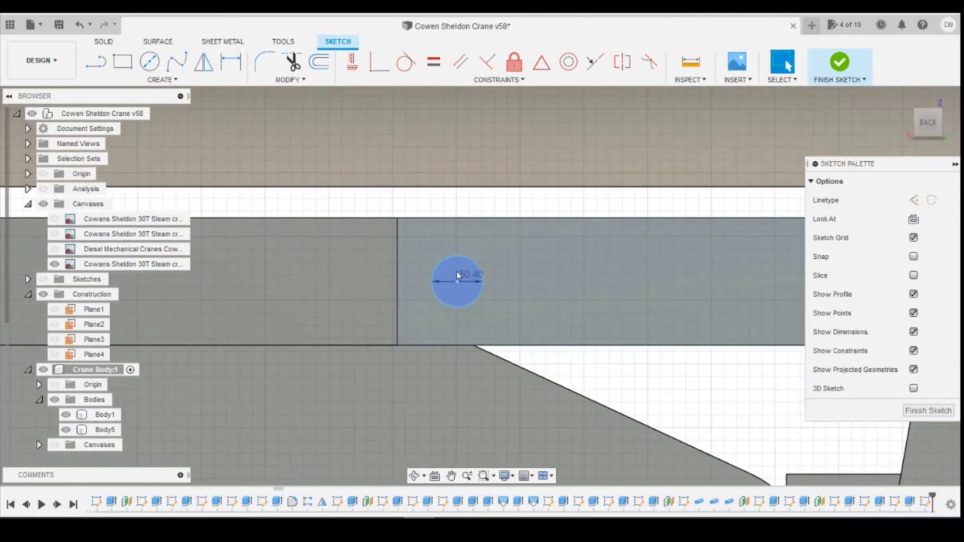
Dimension the small circle's centre 0.5 mm from the vertical edge at the arm's bend
key("d")
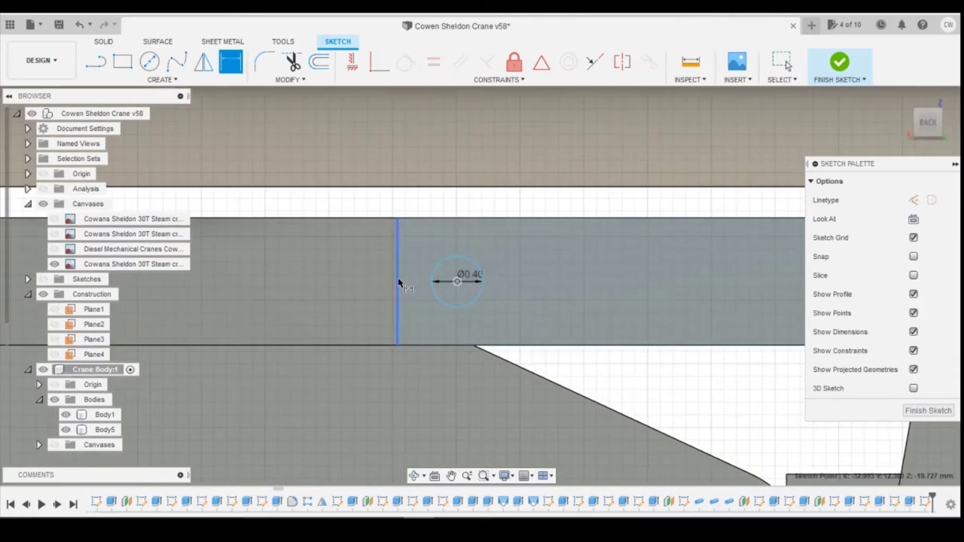
left_click(399, 283)
left_click(457, 281)
left_click(435, 368)
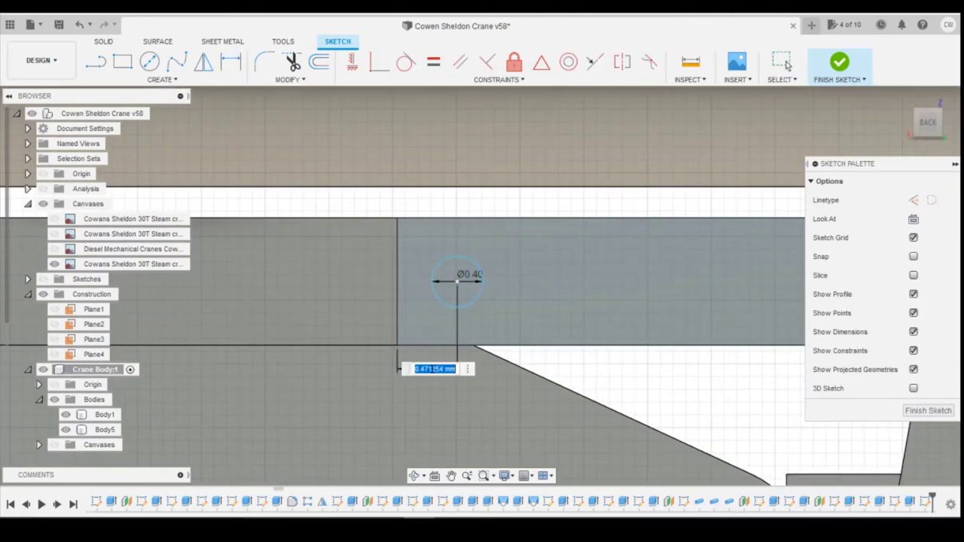
type("0.5")
key("Return")
key("Escape")
Extrude the 0.4 mm circle beside the arm's bend by 0.15 mm
left_click(452, 273)
right_click(453, 275)
left_click(444, 333)
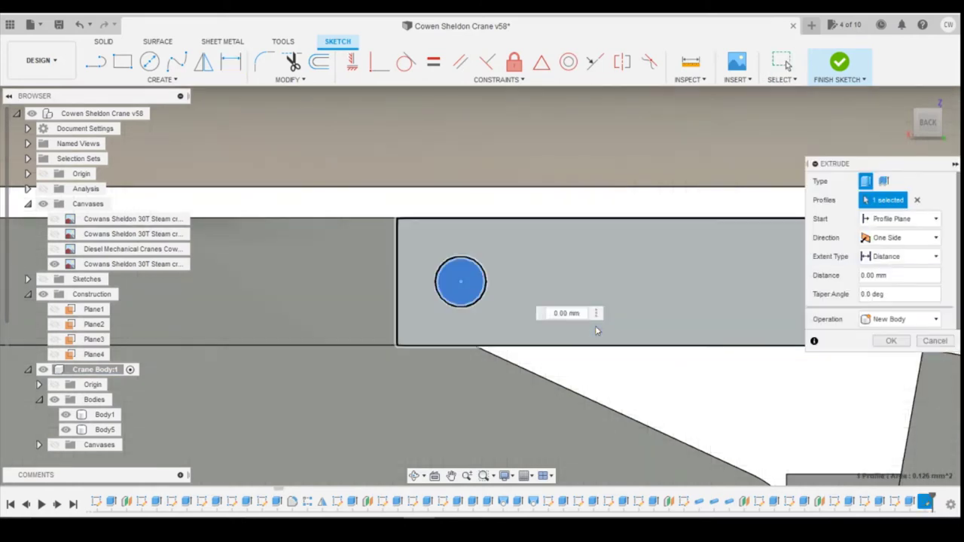
type("0.15")
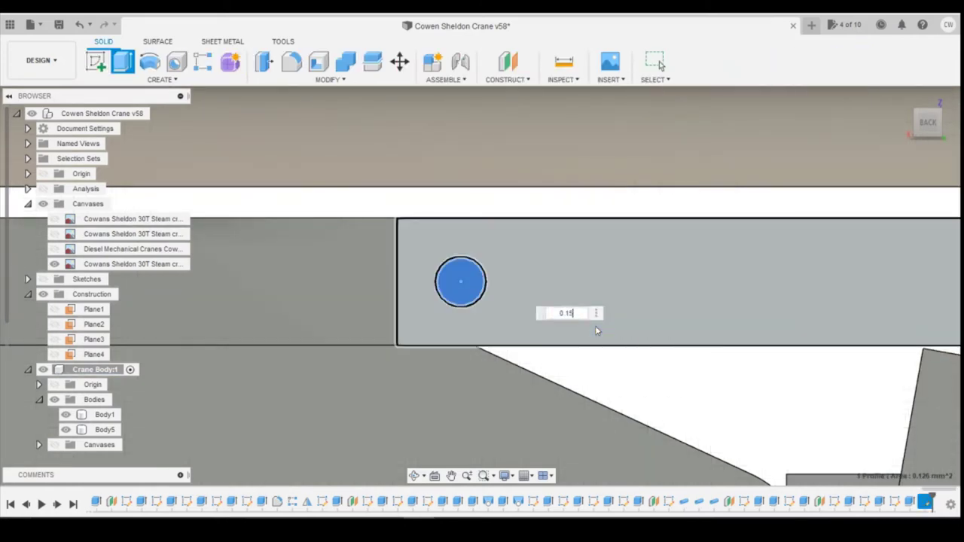
key("Return")
scroll(596, 328, "down", 5)
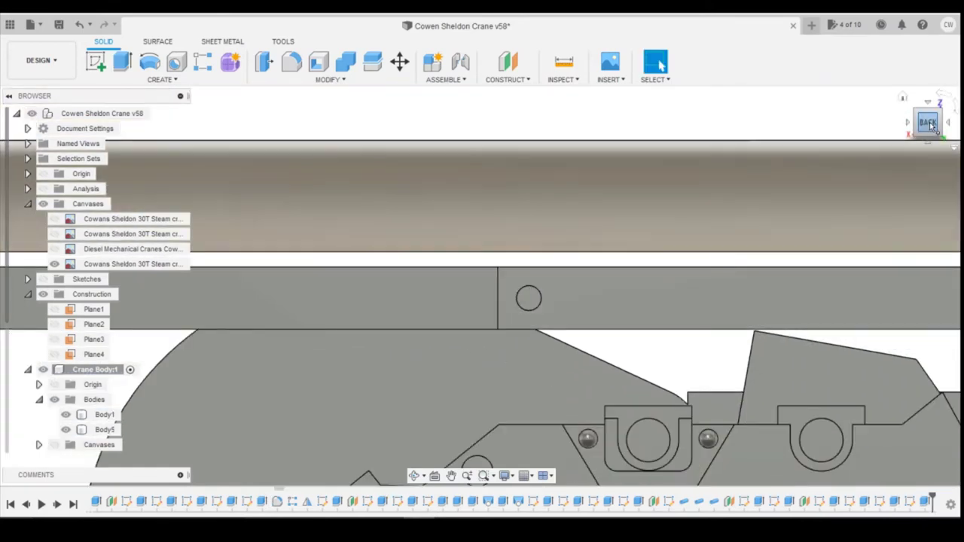
Check the arm and its outer wheel in the crane reference photo, then return to the model
left_click_drag(931, 126, 858, 181)
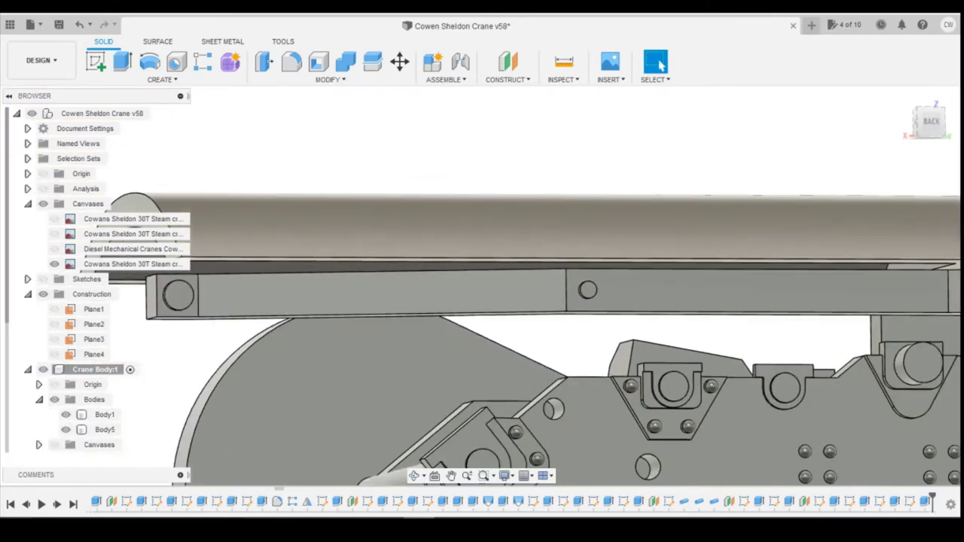
left_click(444, 464)
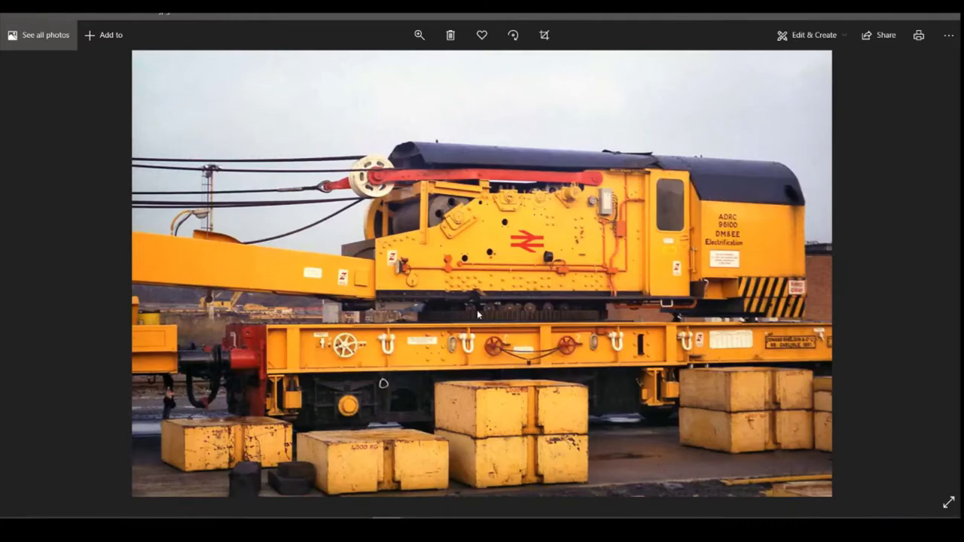
scroll(473, 290, "down", 1)
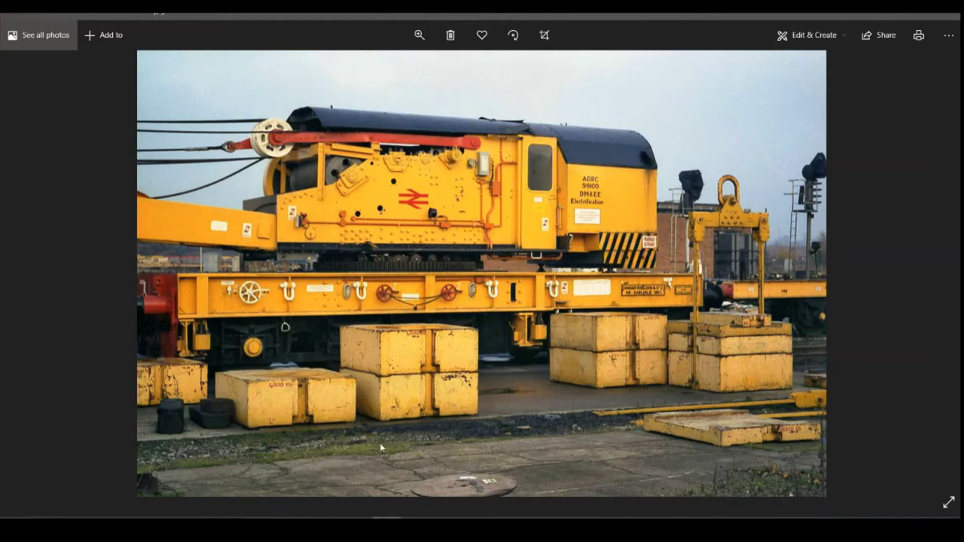
left_click(387, 519)
scroll(590, 339, "down", 2)
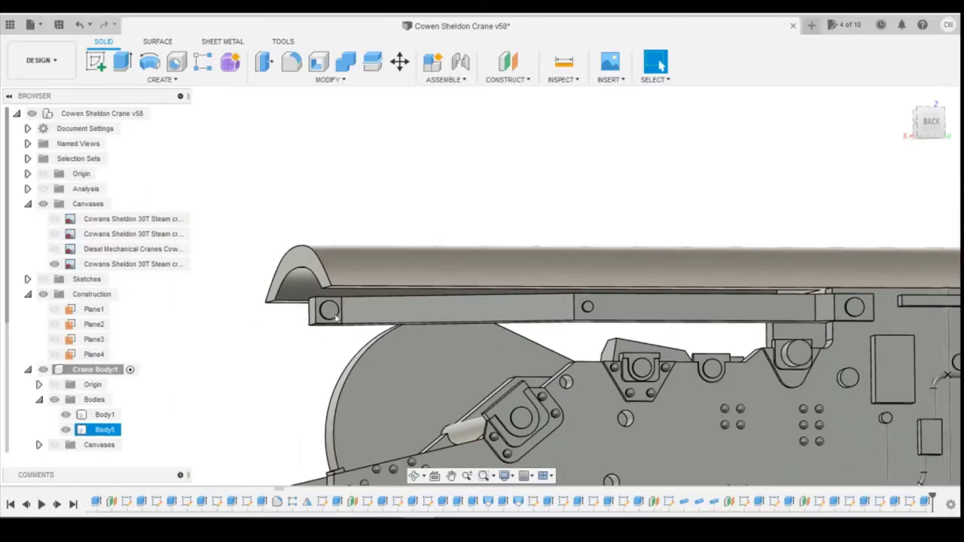
Start a sketch on the square front-facing face at the arm's outer end, opposite the raised pins
left_click(929, 122)
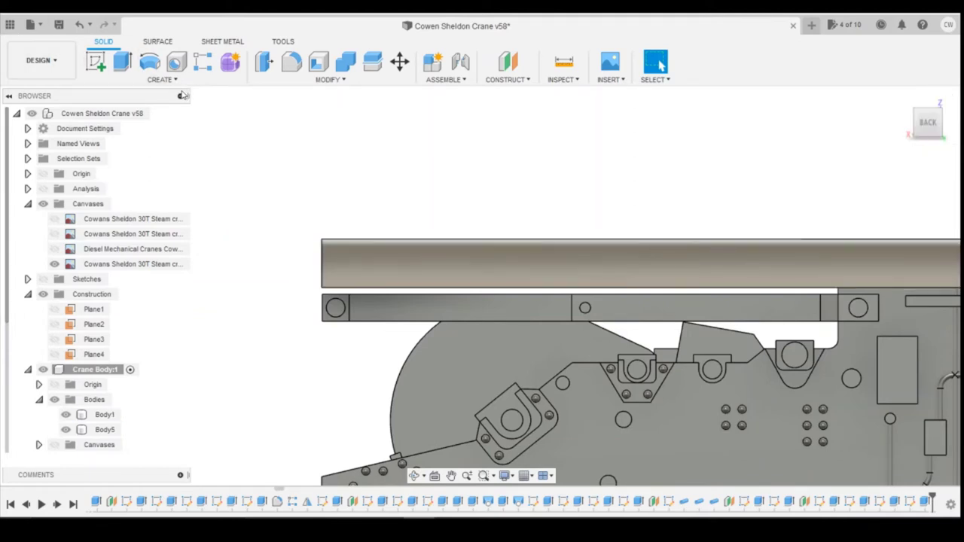
left_click(910, 124)
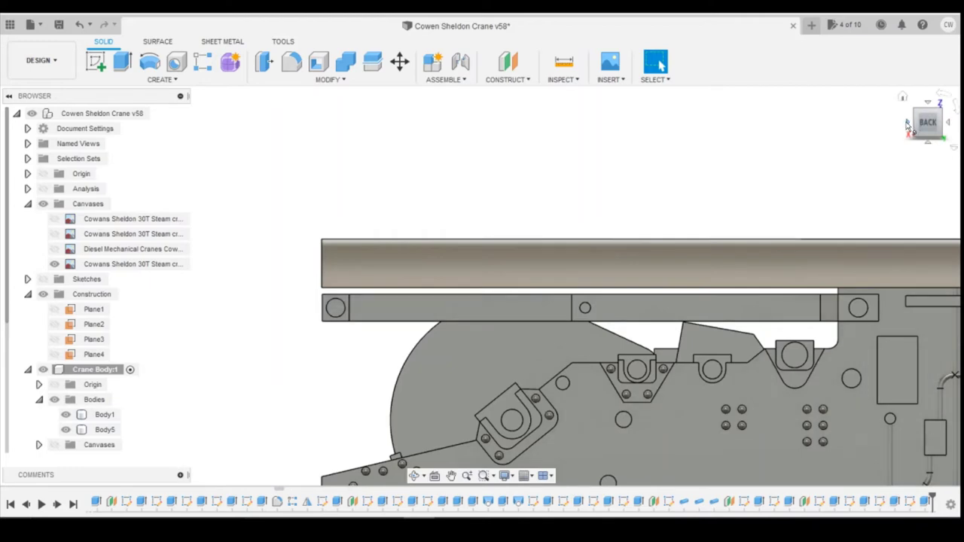
left_click(910, 125)
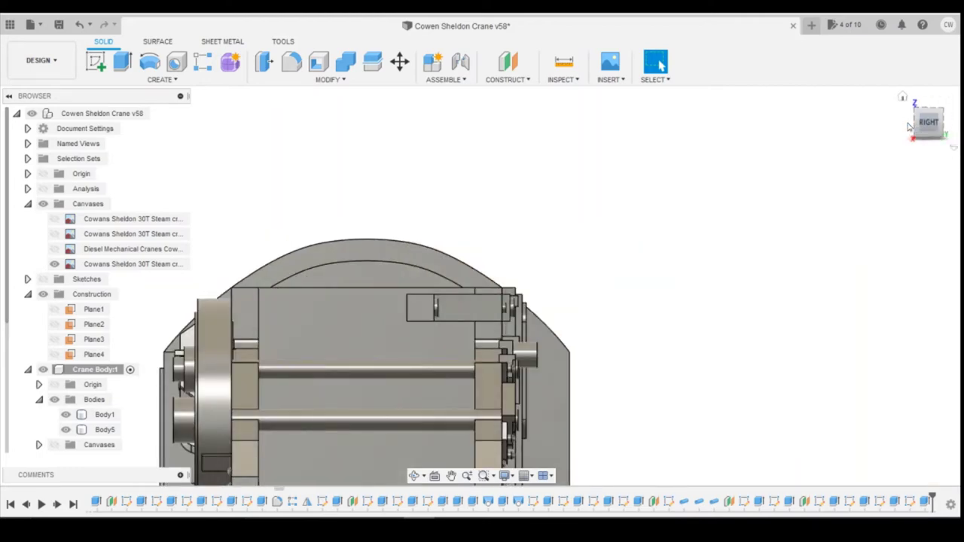
left_click(96, 65)
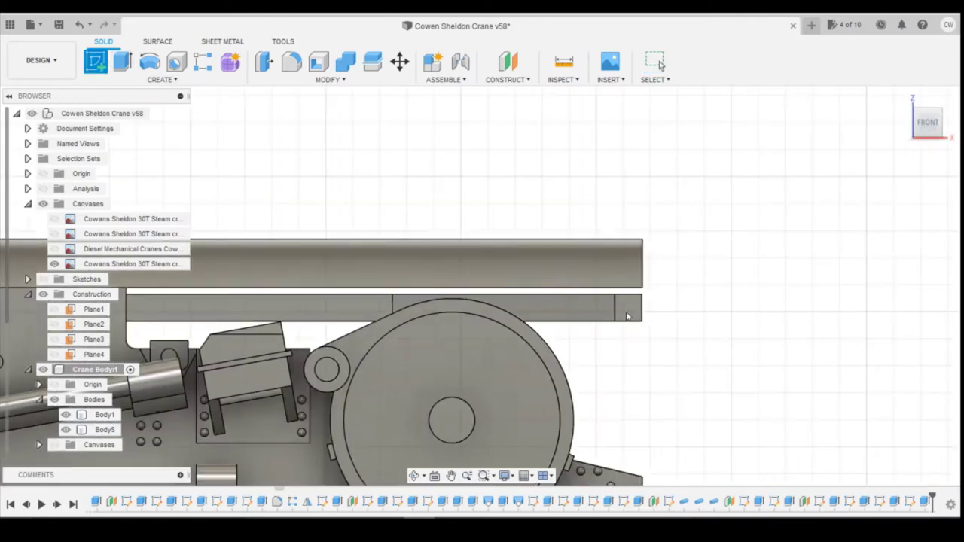
left_click(627, 313)
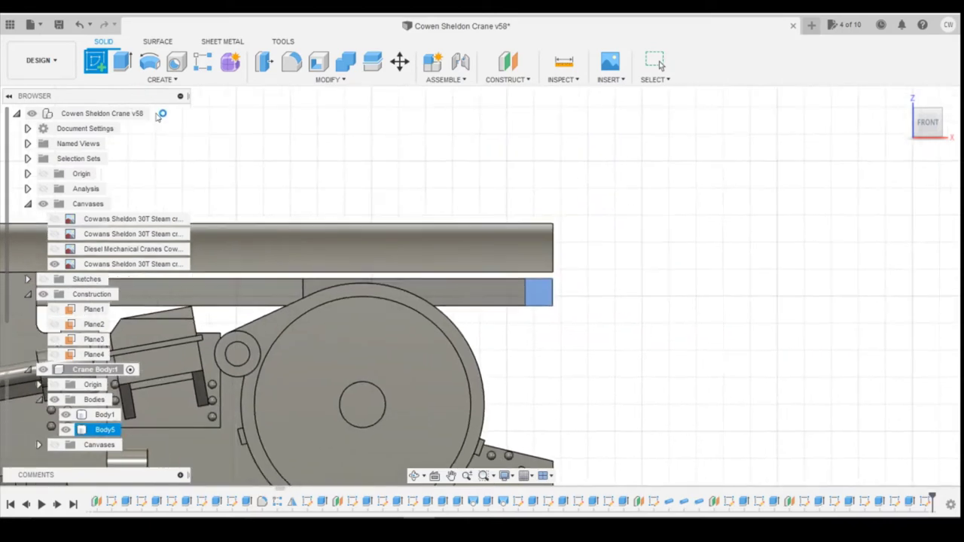
Recheck the crane reference photo and sketch a 1.4 mm diameter centre circle in the middle of the arm's square end face
left_click(150, 63)
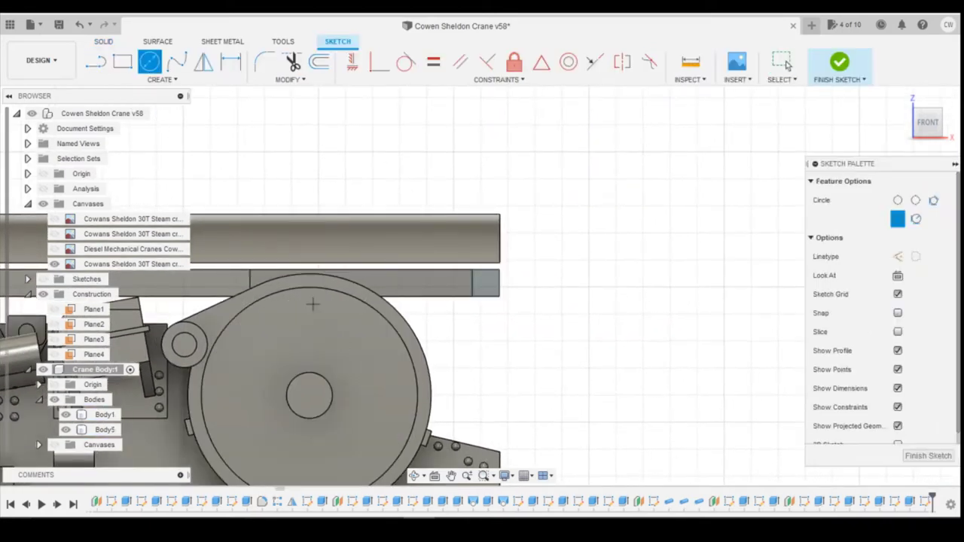
left_click(420, 485)
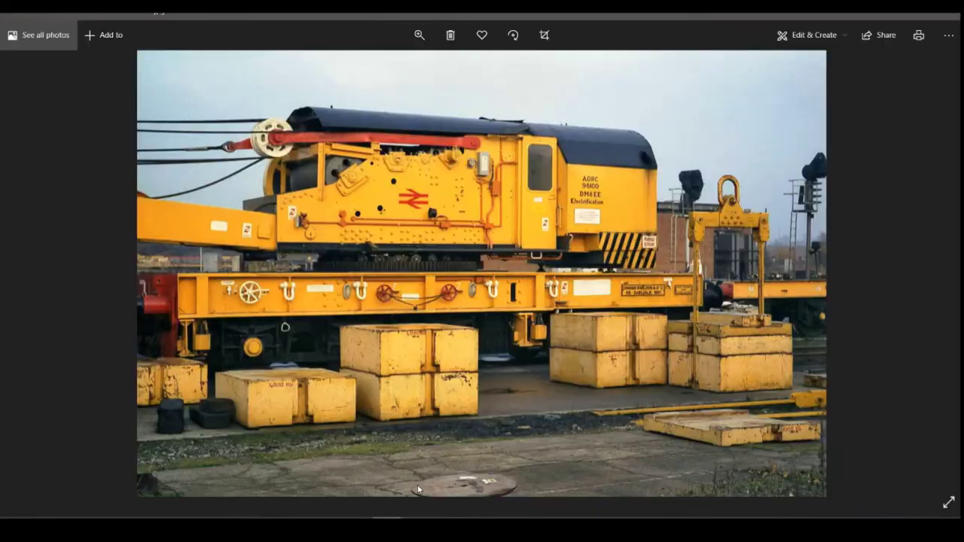
left_click(420, 474)
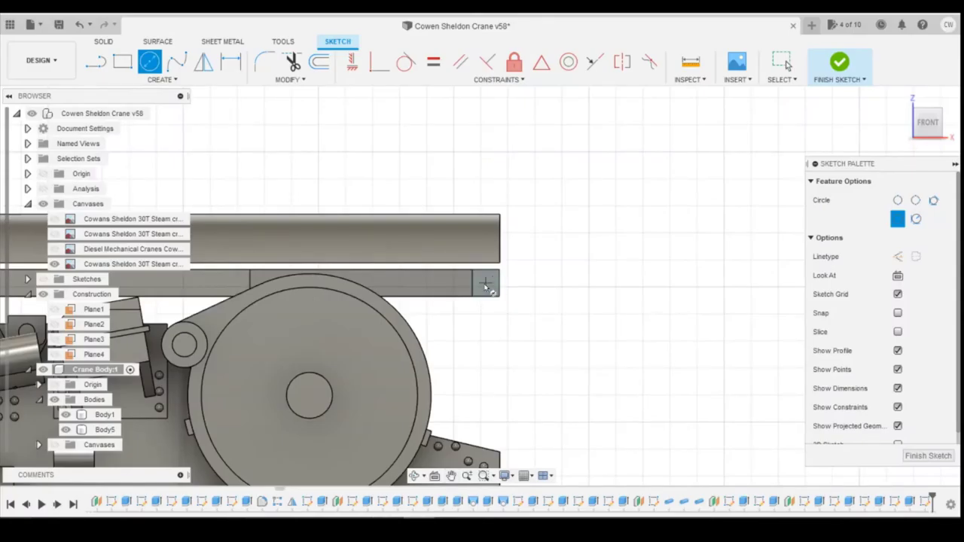
left_click(485, 283)
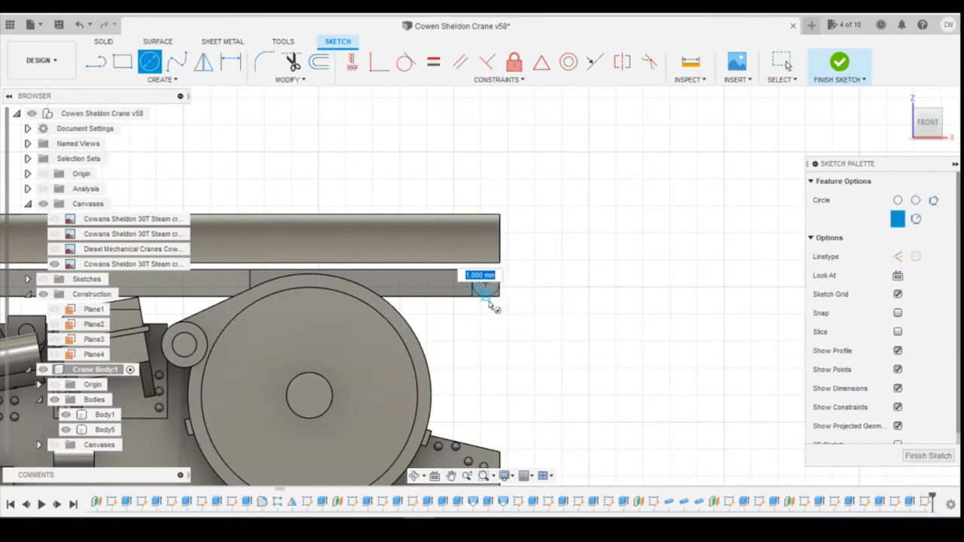
type("1.4")
key("Tab")
key("Return")
Select the profile regions inside the 1.4 mm circle at the arm's outer end
scroll(495, 295, "up", 1)
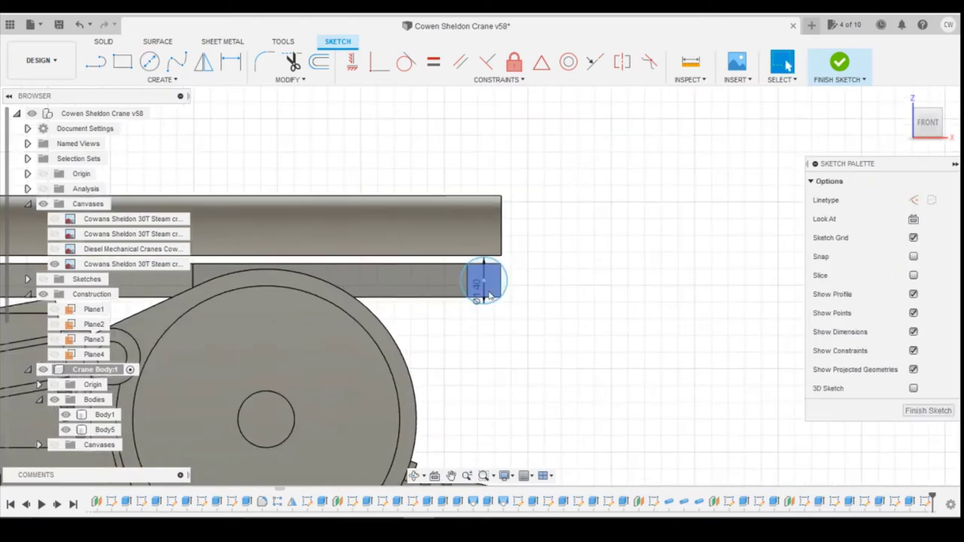
scroll(488, 301, "up", 3)
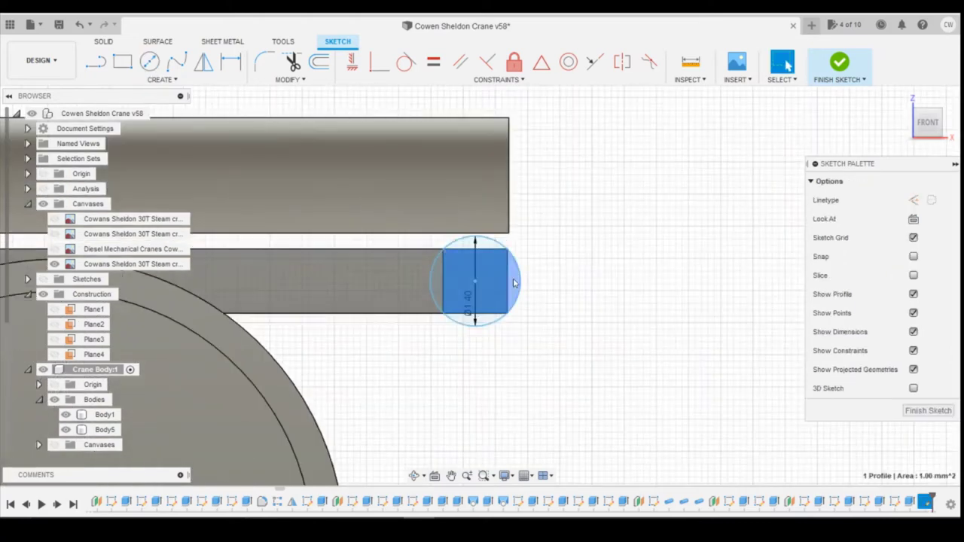
left_click(493, 245, "ctrl")
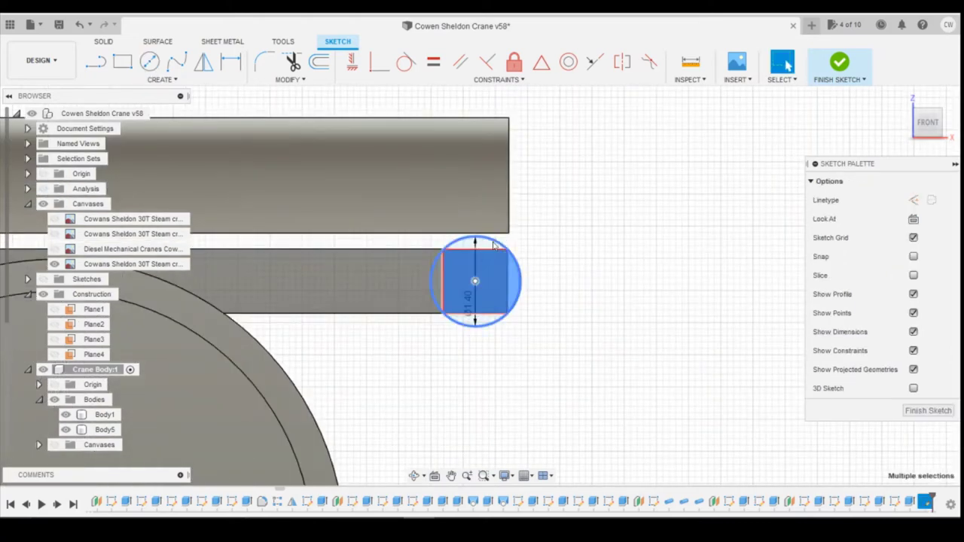
Extrude all five regions of the circle sketch at the arm's end by -1.00 mm and join them to the arm
left_click(435, 281)
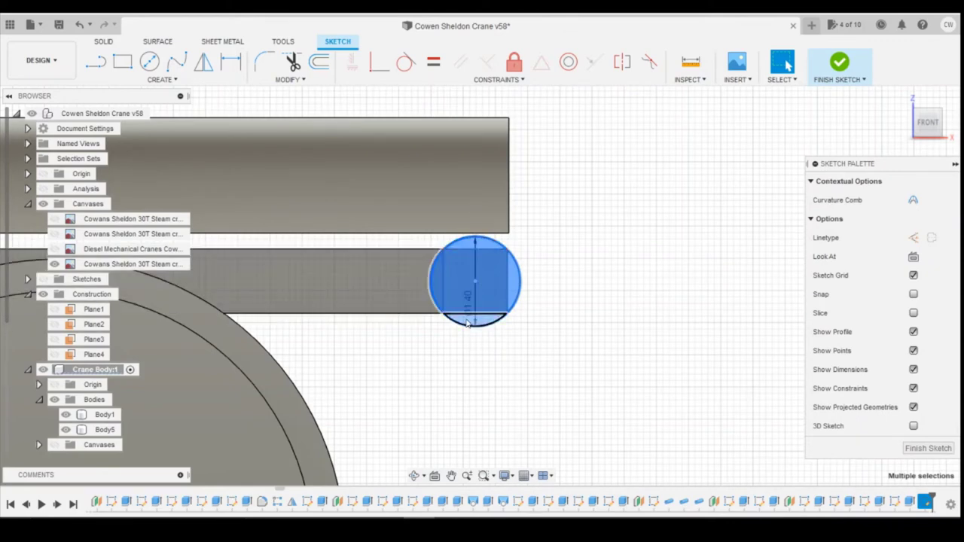
right_click(467, 322)
left_click(449, 381)
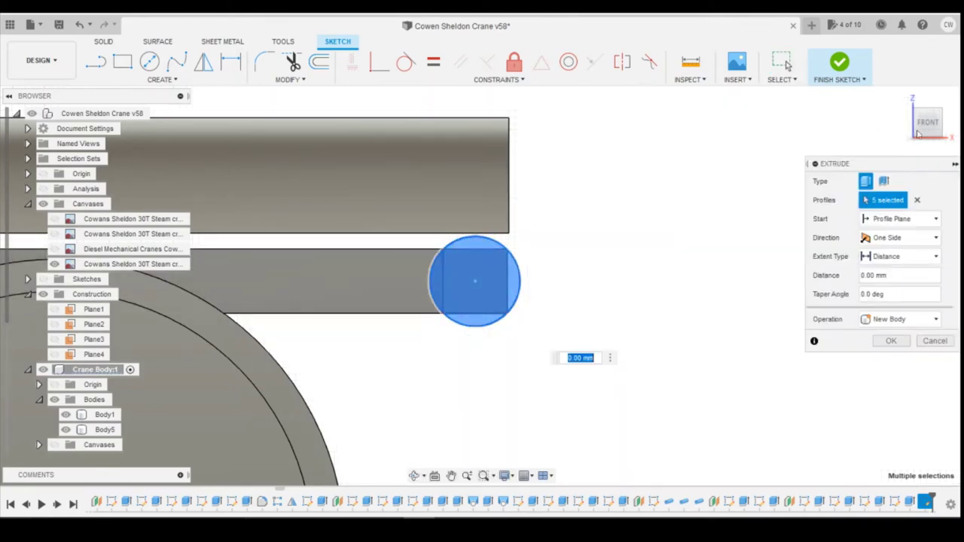
left_click(918, 134)
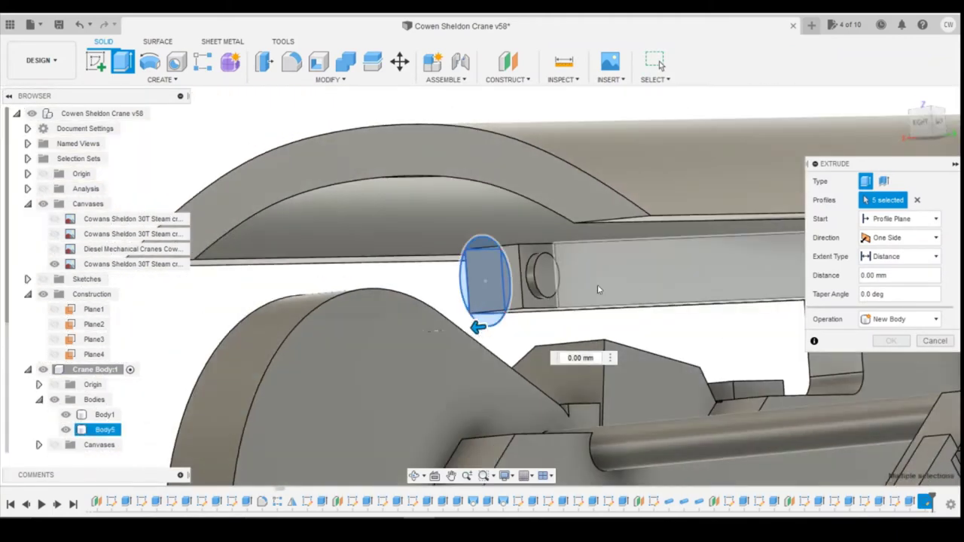
left_click_drag(478, 328, 598, 348)
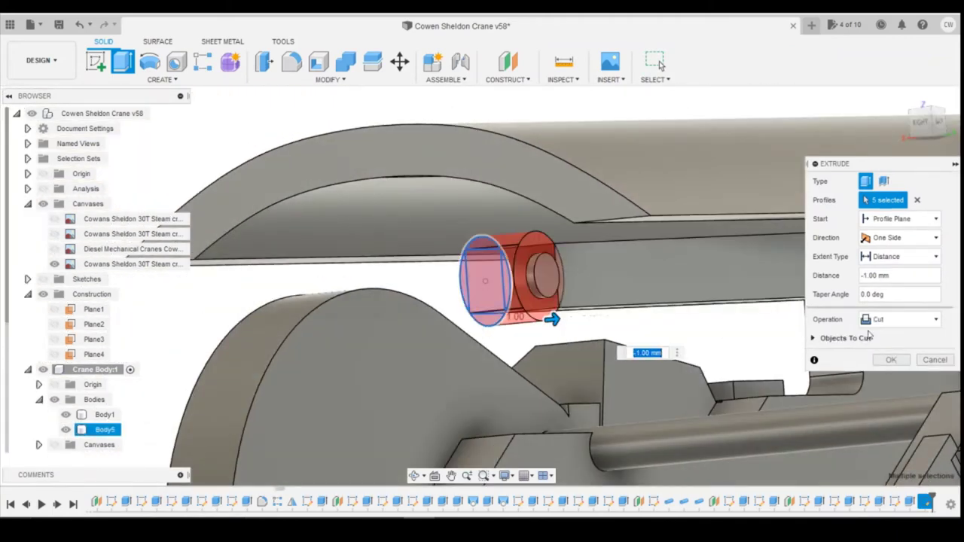
left_click(890, 325)
left_click(888, 337)
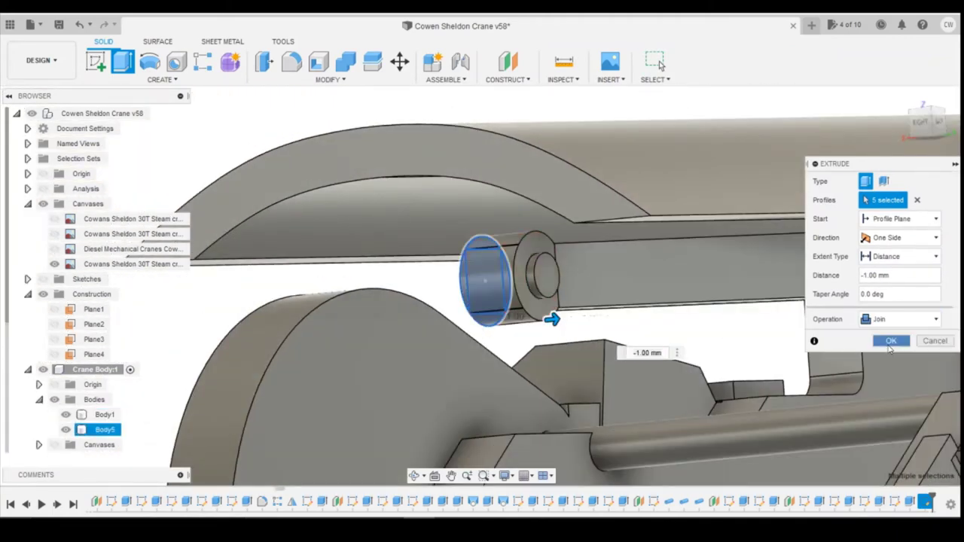
left_click(890, 343)
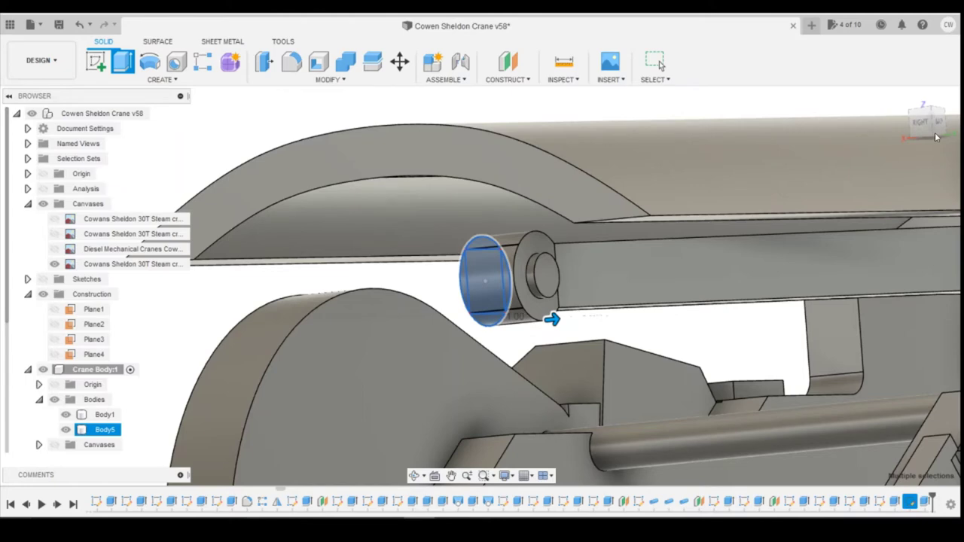
Switch between the crane model and the yellow crane's side photo in Photos to compare the arm's rounded end
left_click(935, 133)
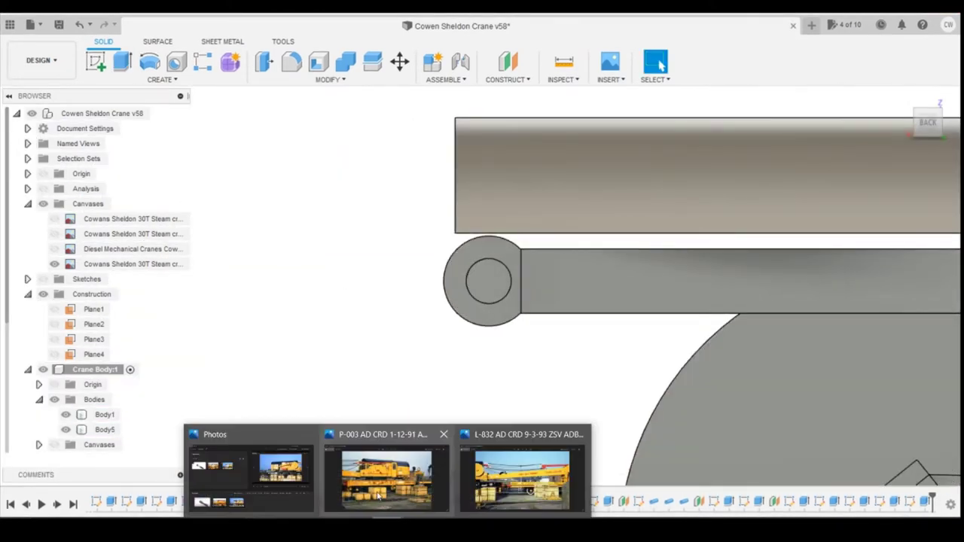
left_click(376, 491)
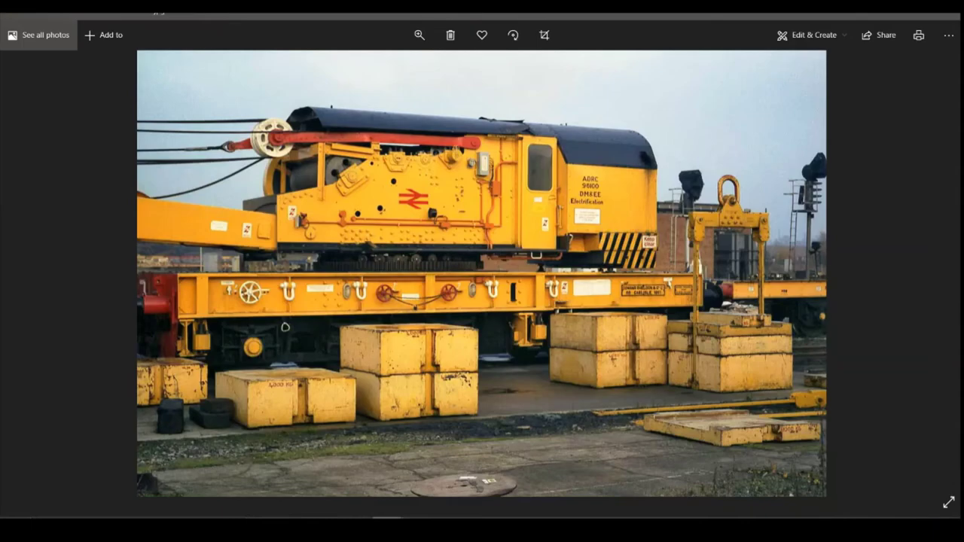
left_click(418, 517)
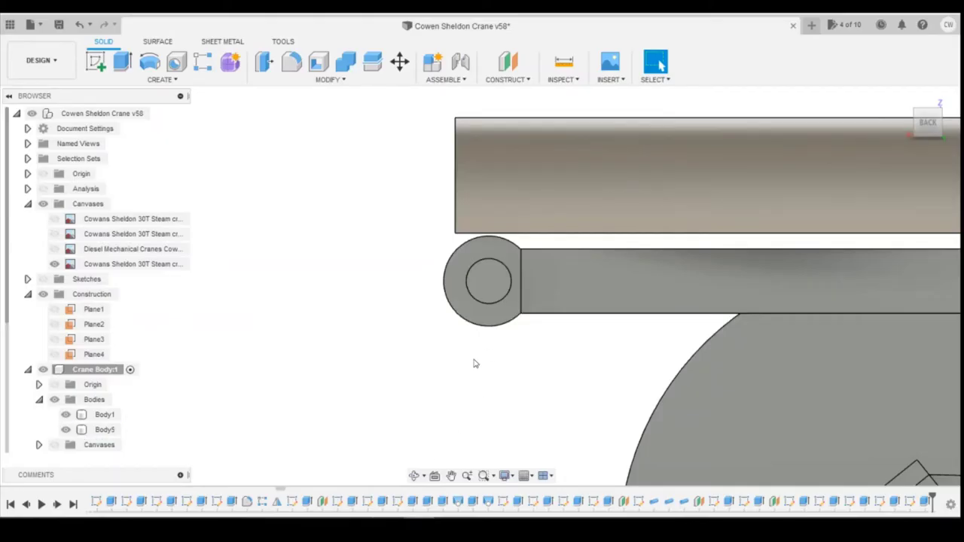
scroll(476, 362, "down", 3)
left_click_drag(927, 126, 952, 123)
left_click(392, 479)
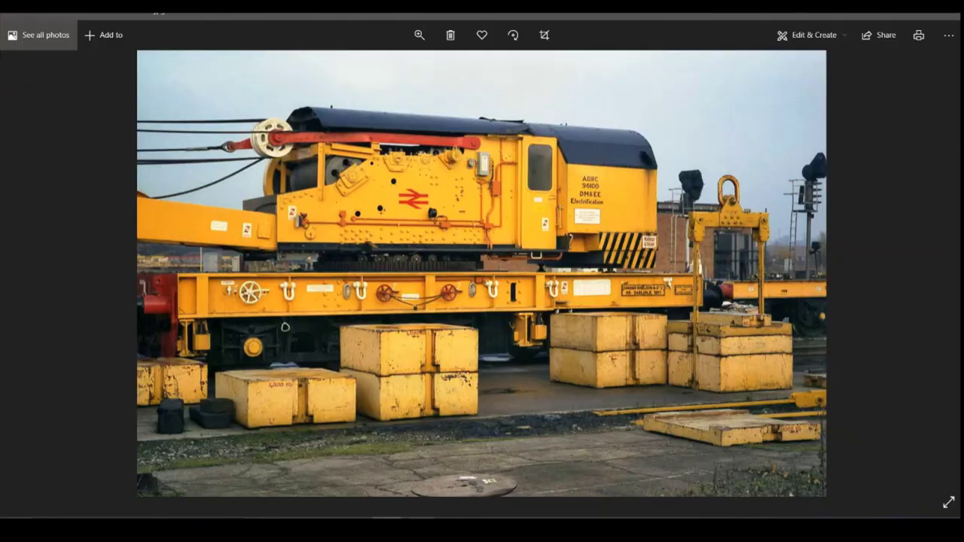
key("alt+Tab")
left_click_drag(920, 125, 956, 162)
left_click(494, 325)
key("Escape")
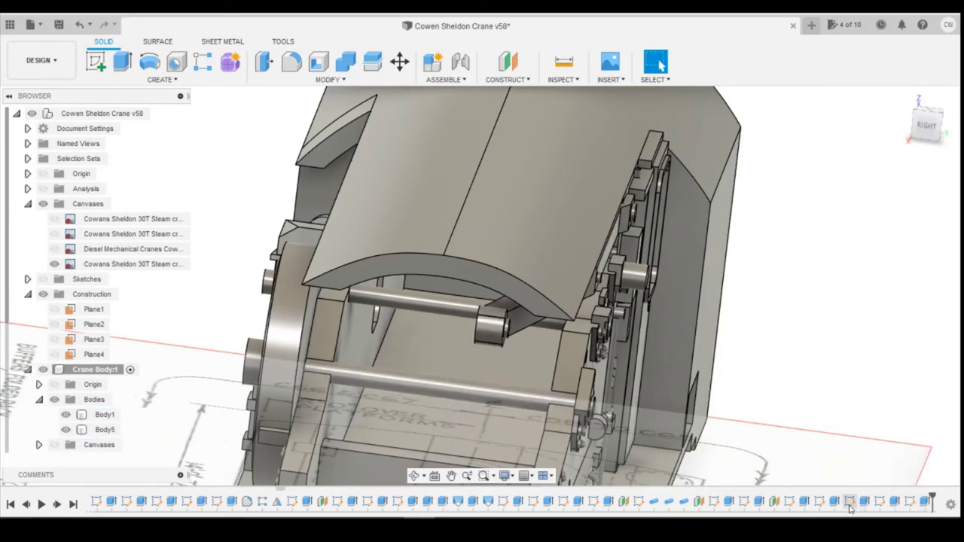
Edit the arm sketch and draw a horizontal line about 2.6 mm long from the end edge's midpoint to the slanted edge
right_click(788, 503)
left_click(827, 381)
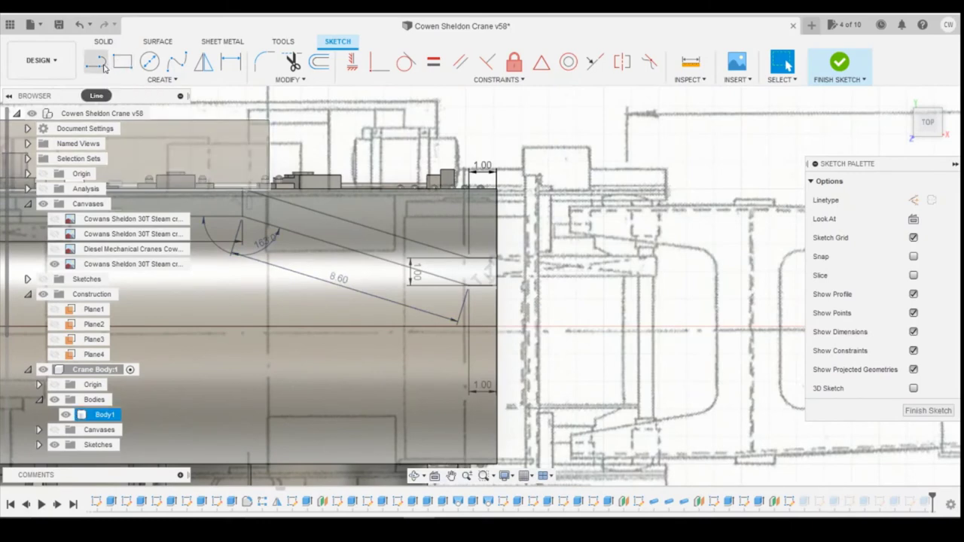
left_click(96, 64)
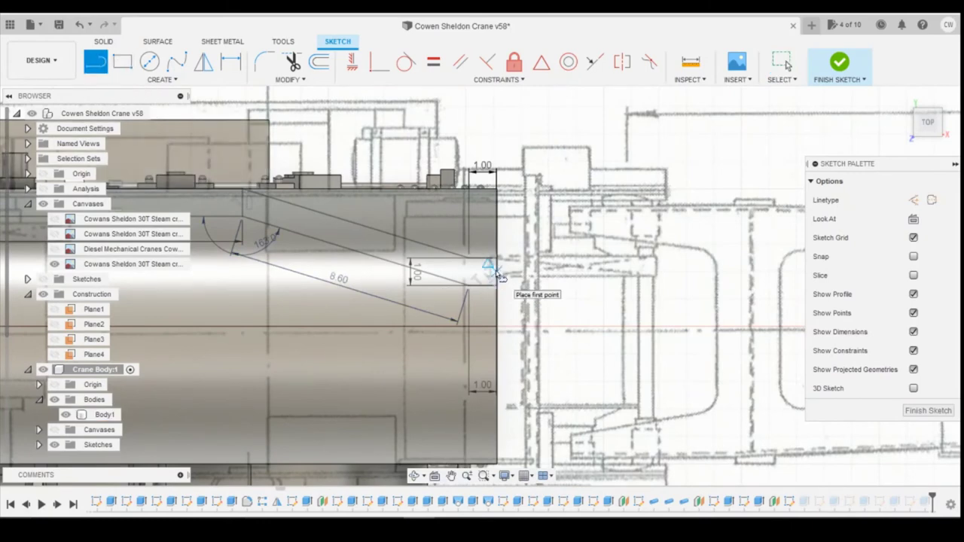
left_click(495, 269)
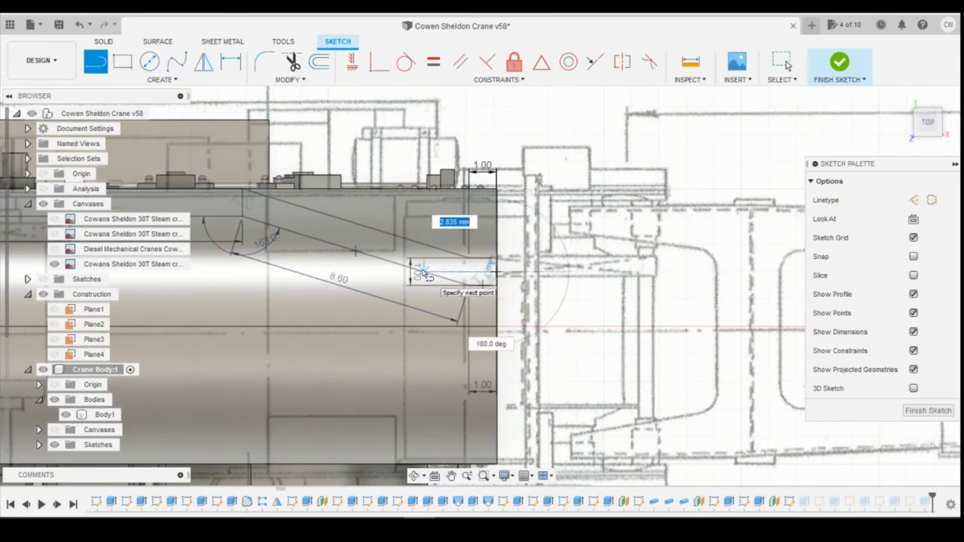
left_click(423, 272)
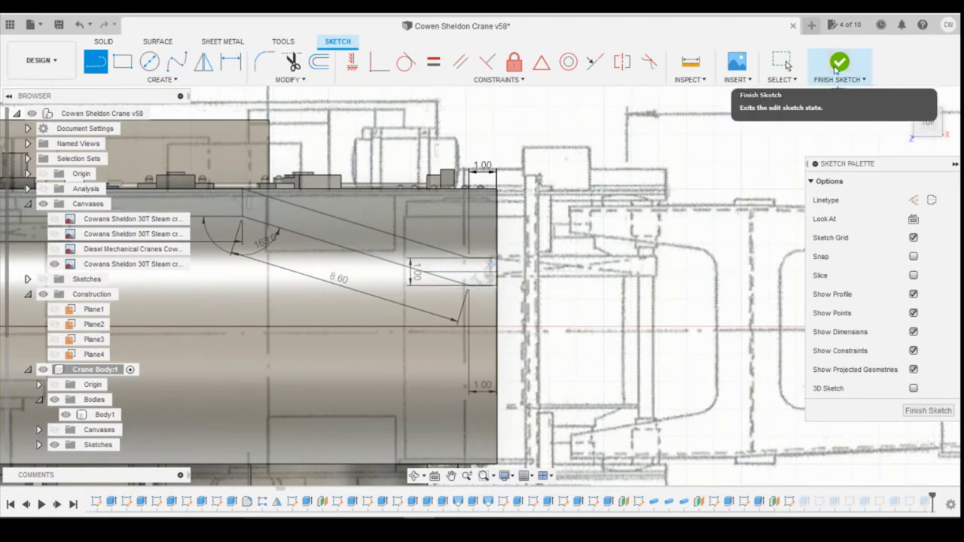
left_click(836, 68)
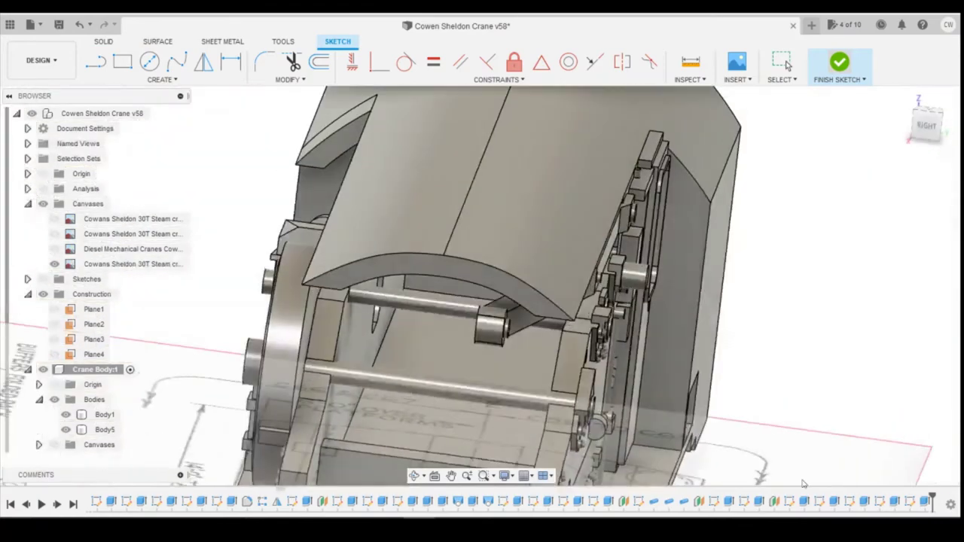
left_click(838, 63)
Edit the arm's extrusion to leave out the split-off end region, keeping four profiles at 0.5 mm symmetric
left_click(941, 117)
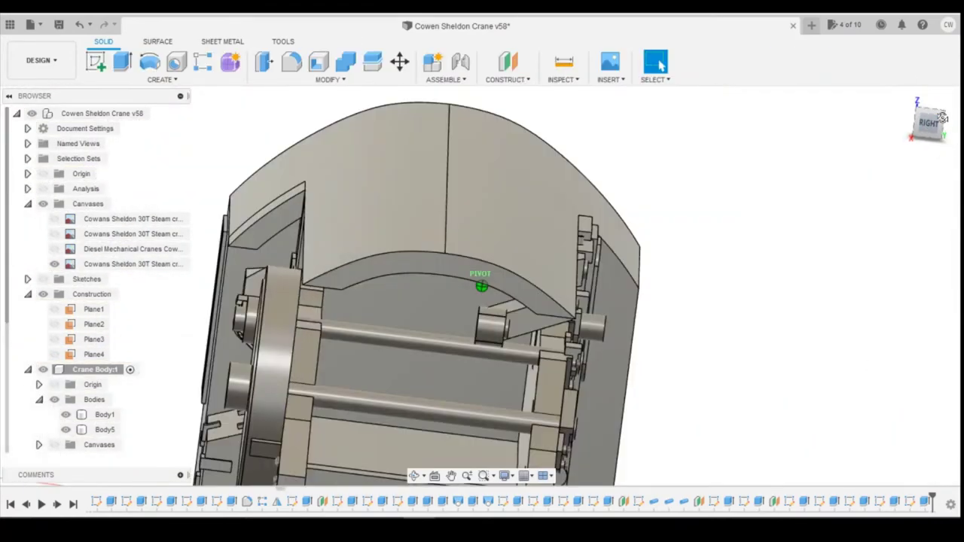
mouse_move(942, 117)
left_mouse_down()
mouse_move(950, 95)
mouse_move(950, 107)
left_mouse_up()
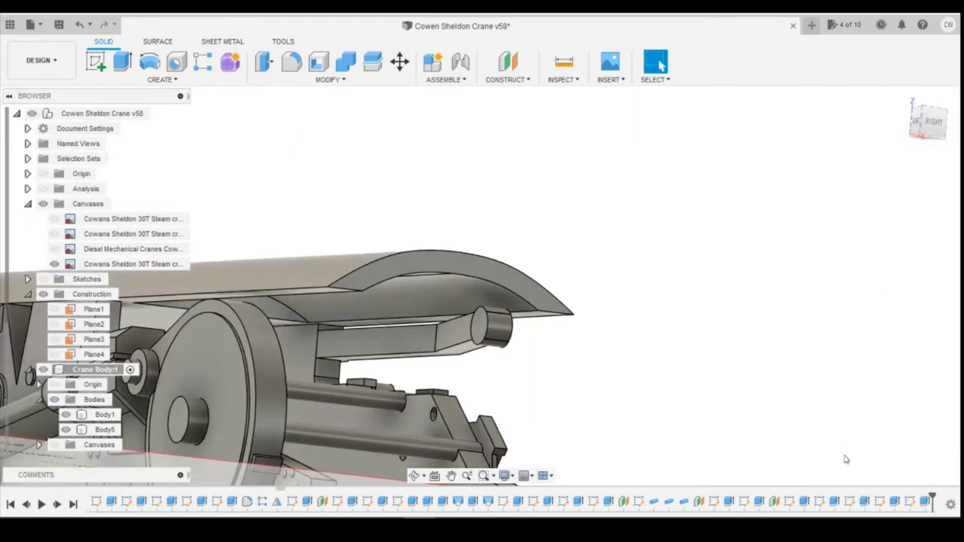
right_click(804, 502)
left_click(844, 379)
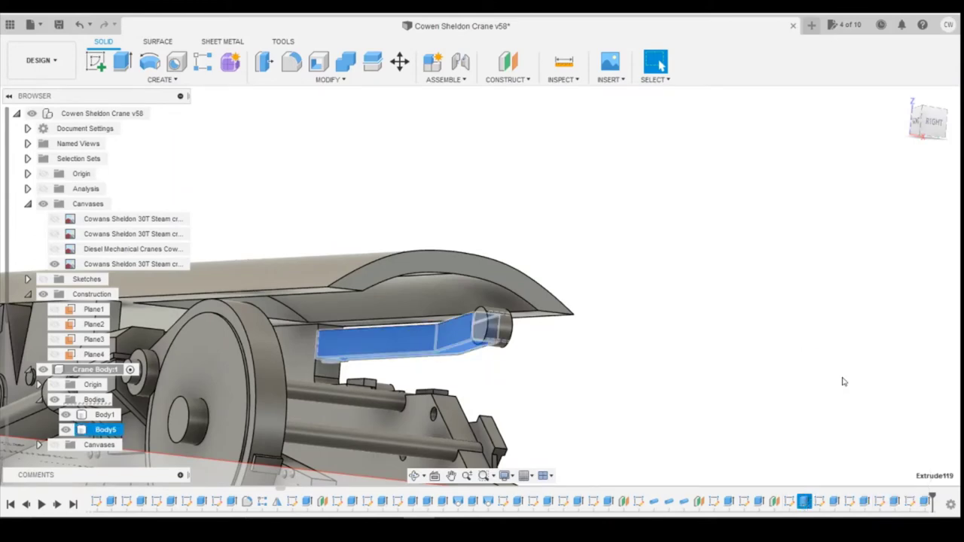
left_click(946, 125)
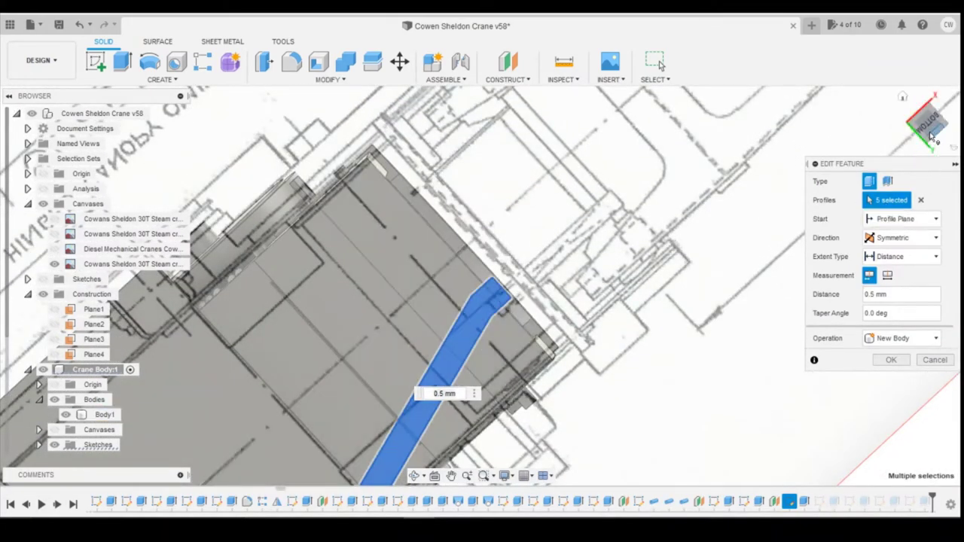
mouse_move(936, 115)
left_mouse_down()
mouse_move(931, 132)
mouse_move(928, 120)
left_mouse_up()
left_click(484, 329)
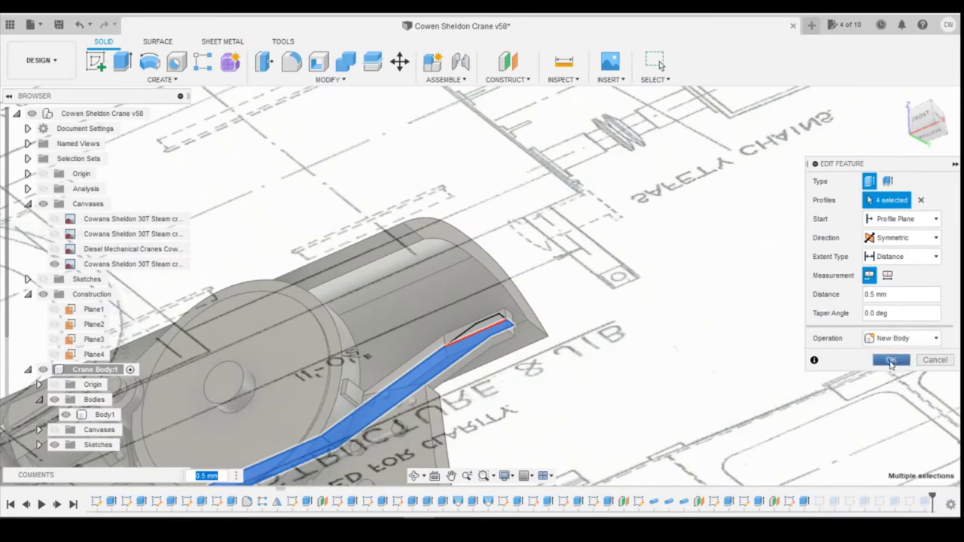
left_click(891, 361)
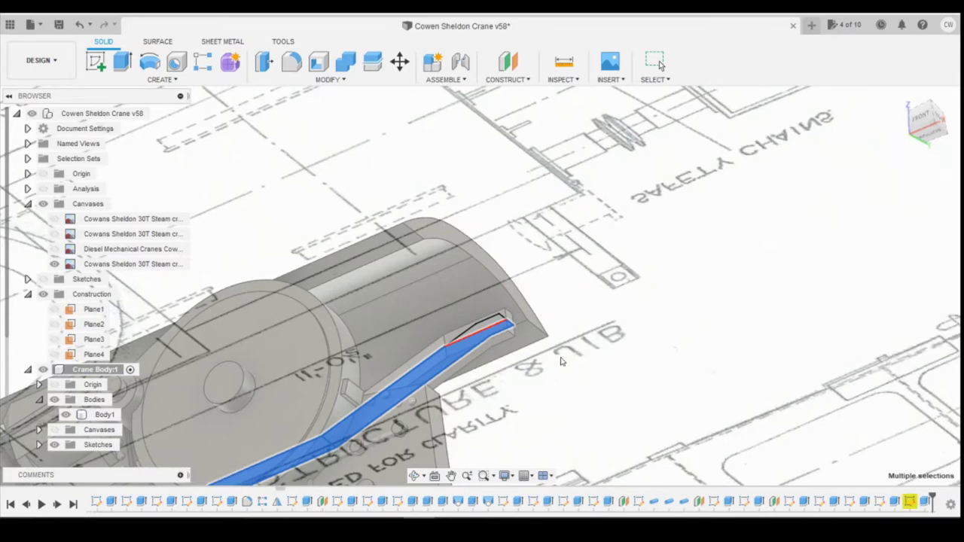
Redefine the plane of the circle sketch to the new recessed face at the arm's end
right_click(910, 501)
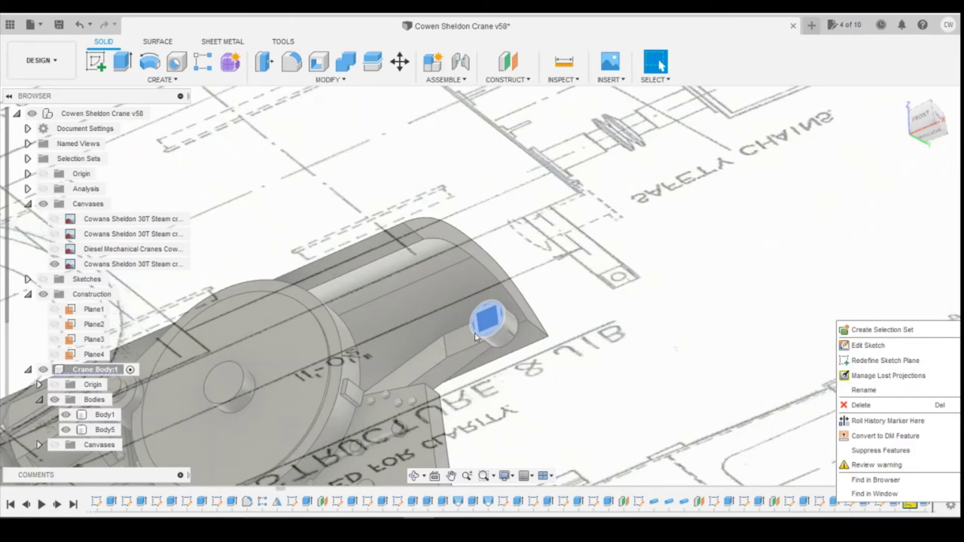
left_click(885, 360)
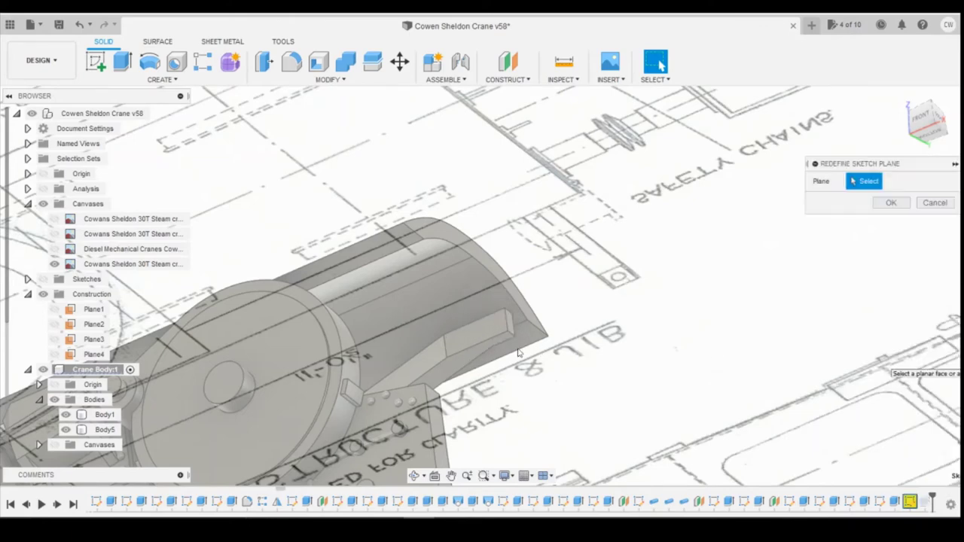
left_click(489, 340)
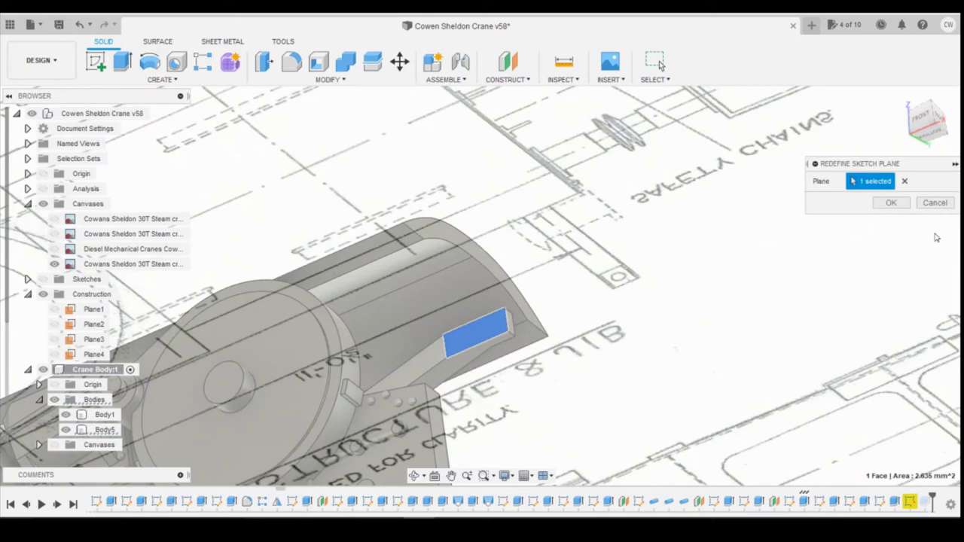
left_click(892, 203)
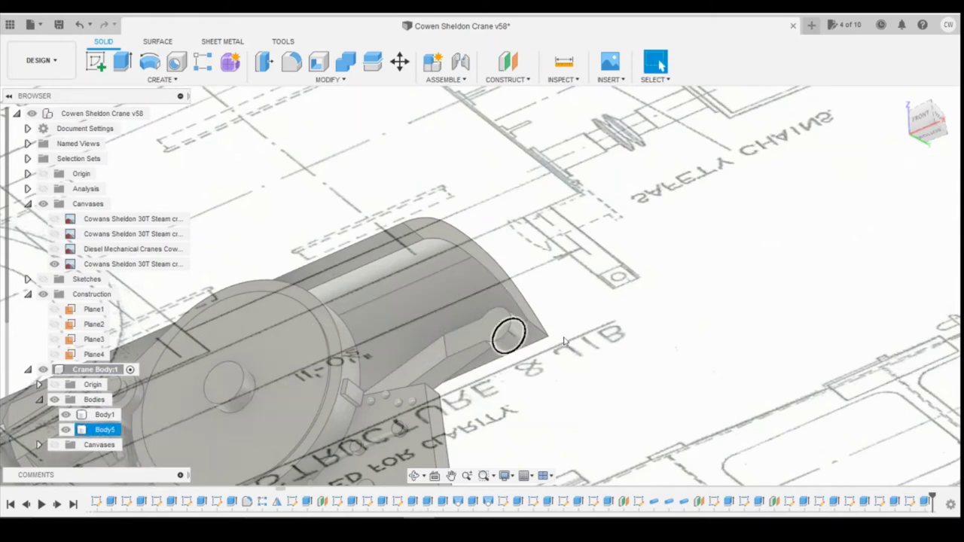
Edit the round end's extrusion and set its distance to -0.5 mm
left_click_drag(921, 121, 956, 482)
right_click(928, 501)
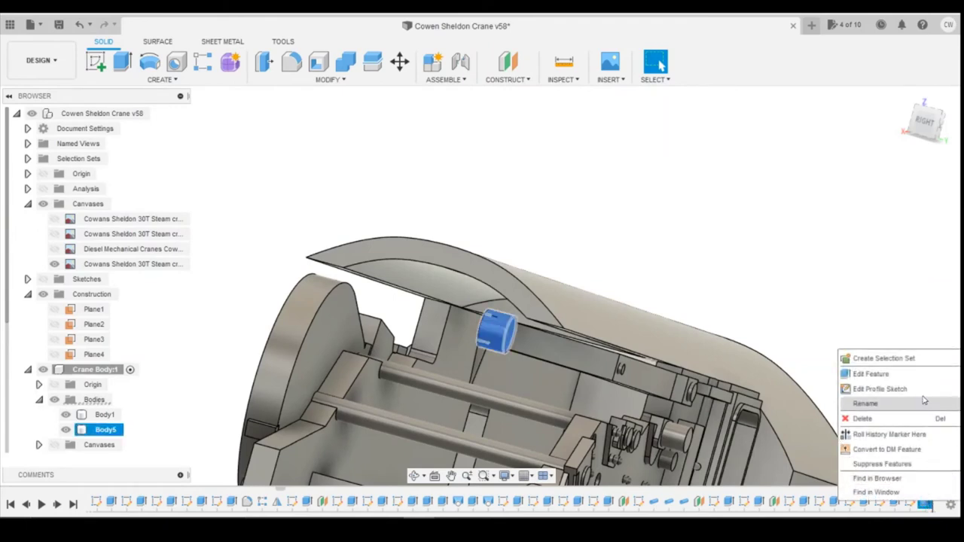
left_click(856, 377)
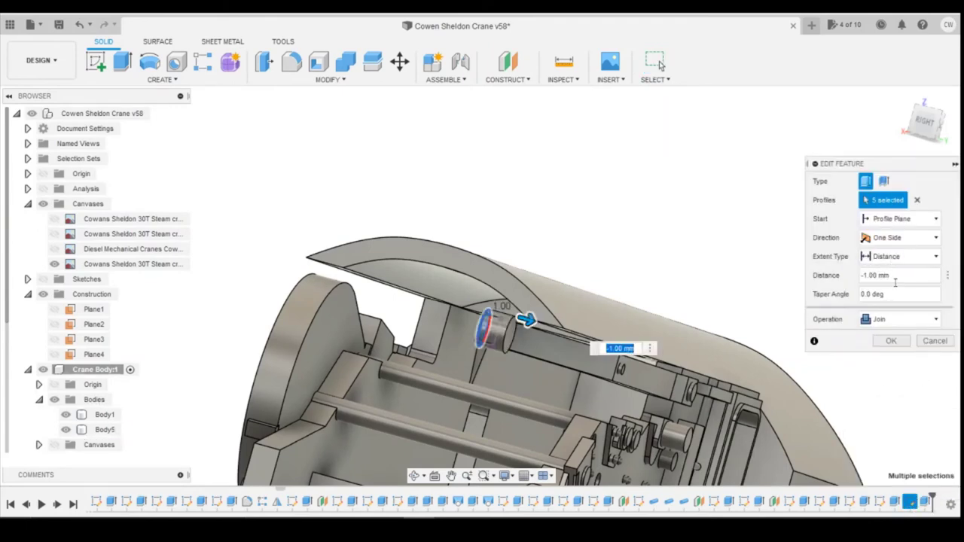
left_click(886, 276)
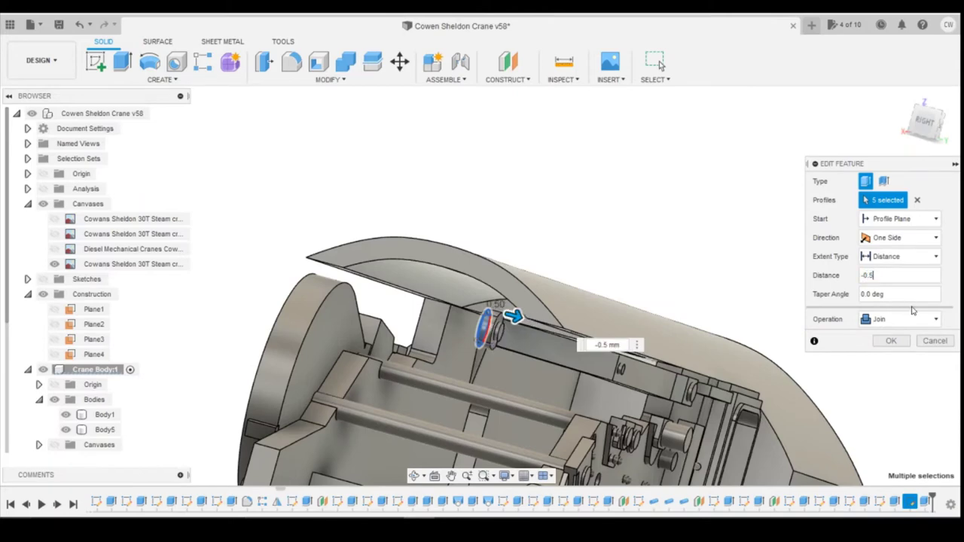
key("Return")
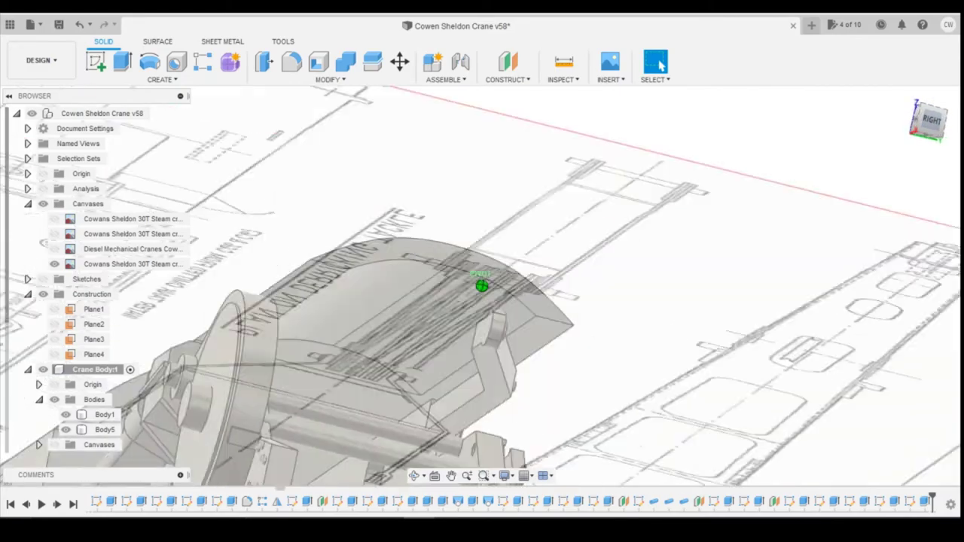
Mirror the arm to the opposite side of the crane body as a separate body
mouse_move(482, 285)
middle_mouse_down("shift")
mouse_move(482, 264)
mouse_move(422, 317)
mouse_move(399, 278)
mouse_move(377, 287)
mouse_move(418, 362)
mouse_move(418, 421)
mouse_move(429, 415)
middle_mouse_up("shift")
left_click(525, 351)
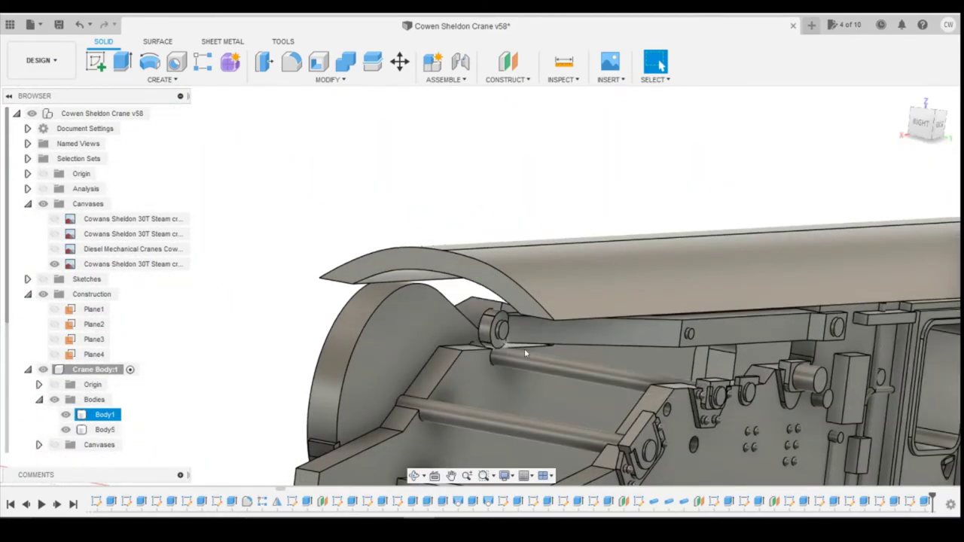
key("Escape")
left_click(72, 505)
middle_click_drag(482, 285, 755, 215, "shift")
key("Escape")
middle_click_drag(482, 282, 828, 190, "shift")
scroll(828, 190, "down", 5)
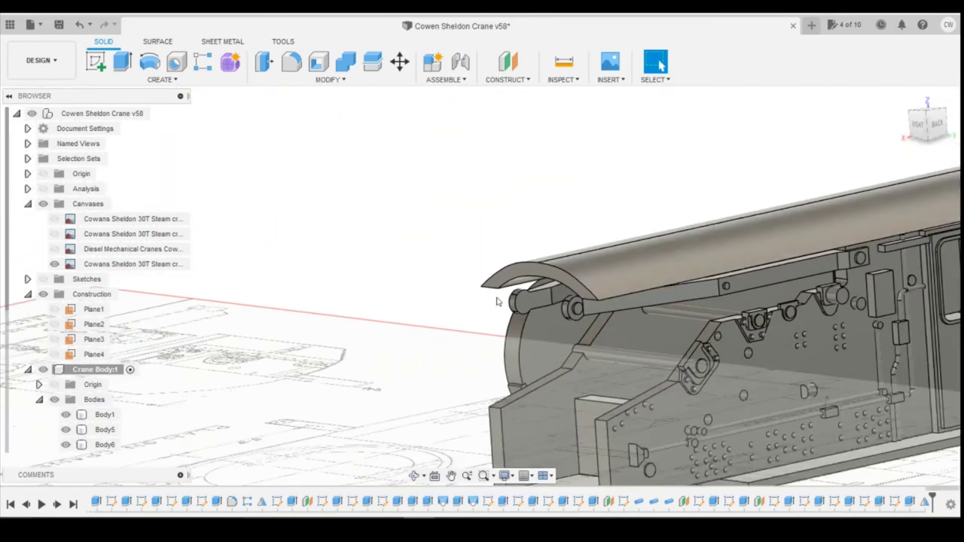
Compare the whole crane body with the Photos reference picture showing the pulley and rope drum
left_click(792, 311)
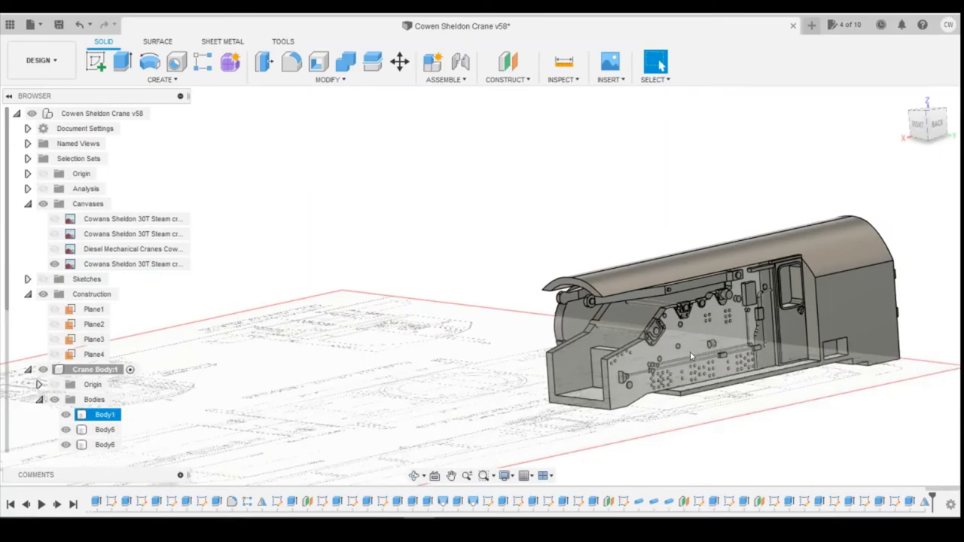
key("alt+Tab")
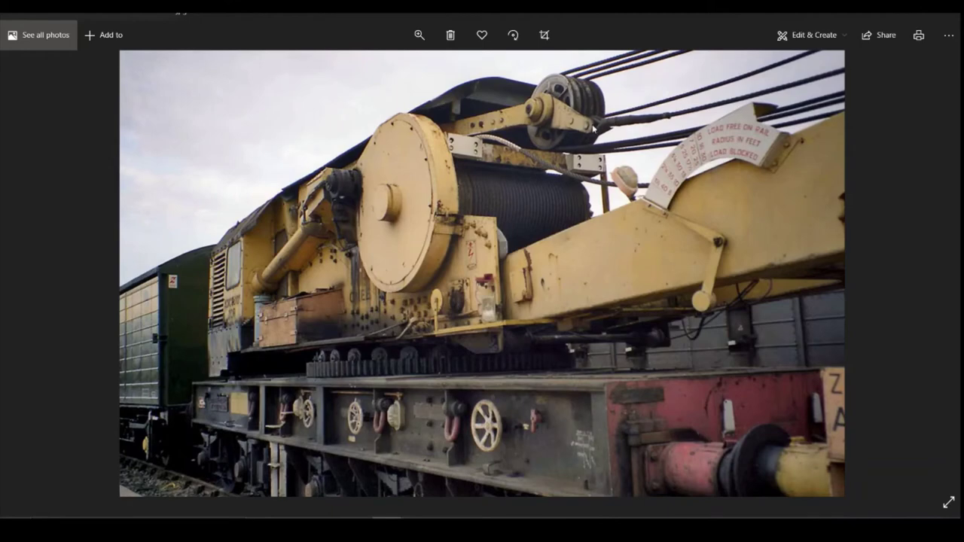
left_click(420, 475)
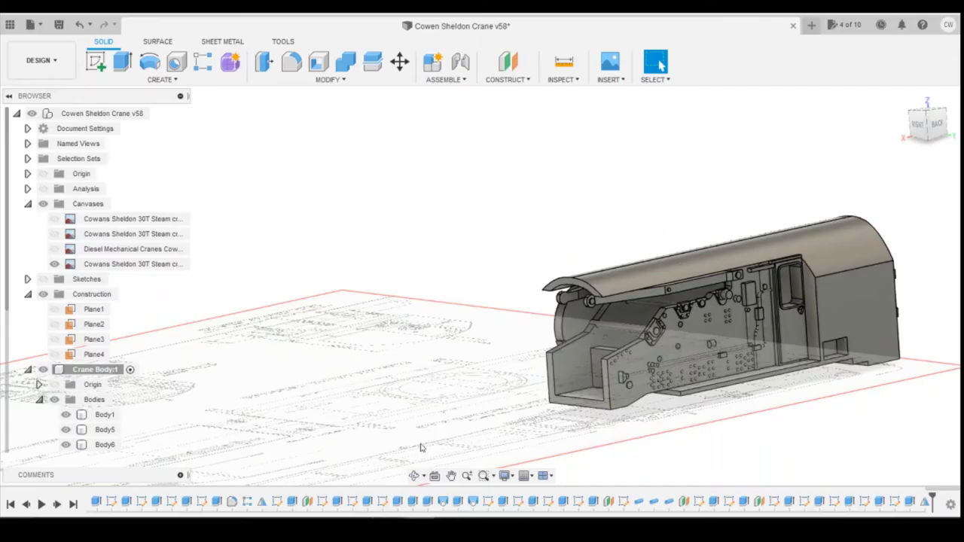
Start a sketch on the side face of the arm's round end and slice the model at the sketch plane
scroll(575, 306, "up", 3)
key("Escape")
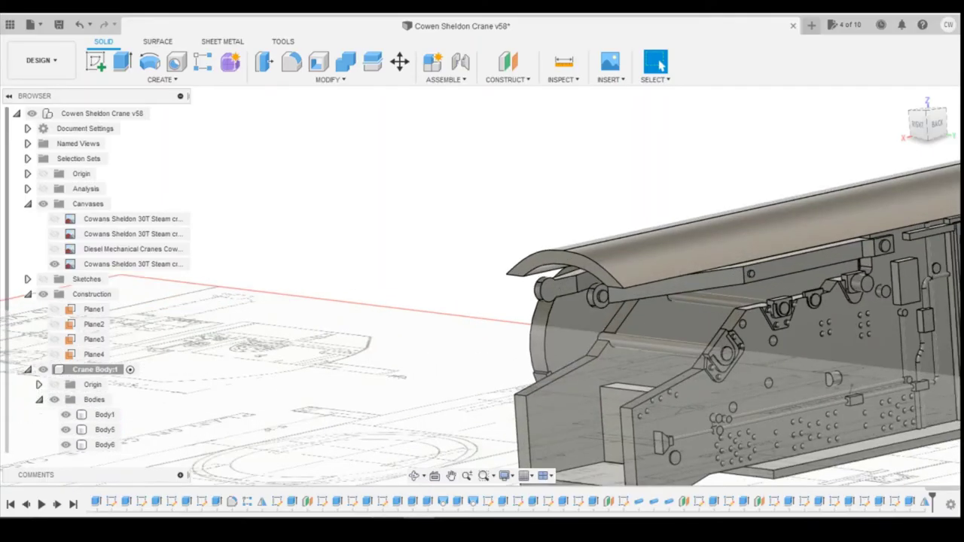
left_click(96, 61)
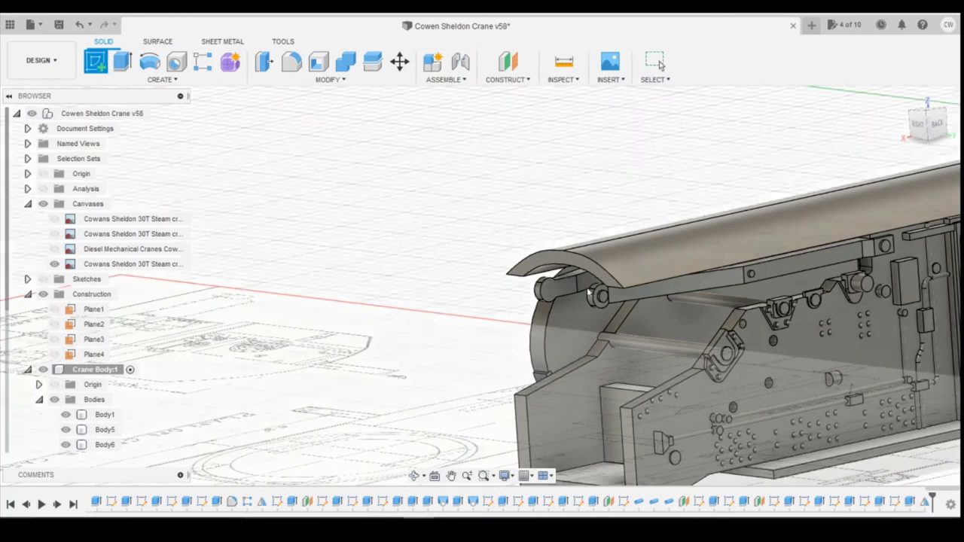
left_click(559, 305)
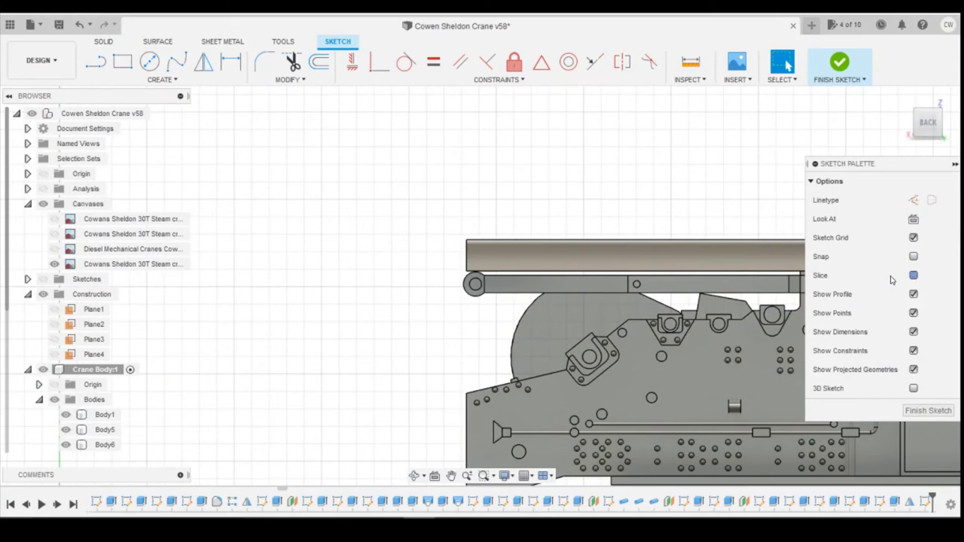
scroll(456, 286, "up", 5)
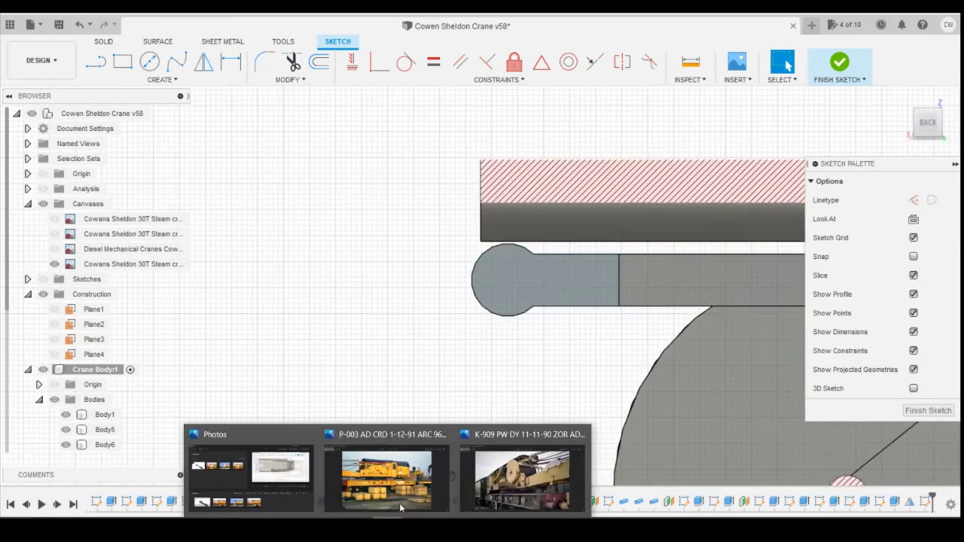
Following the Photos reference picture of the pulley bracket, sketch a 2.3 mm line sloping down and outward from the bottom of the arm's round end
left_click(519, 474)
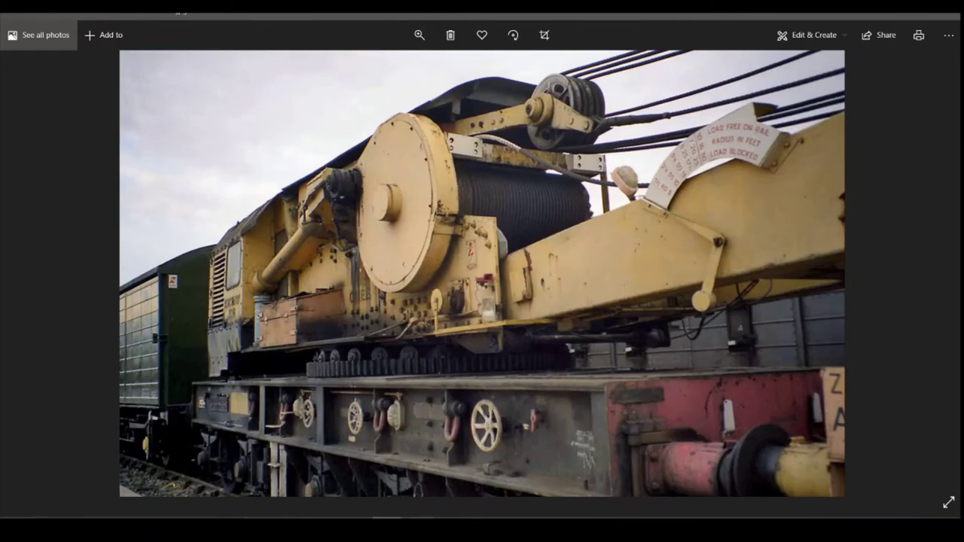
key("alt+Tab")
left_click(96, 62)
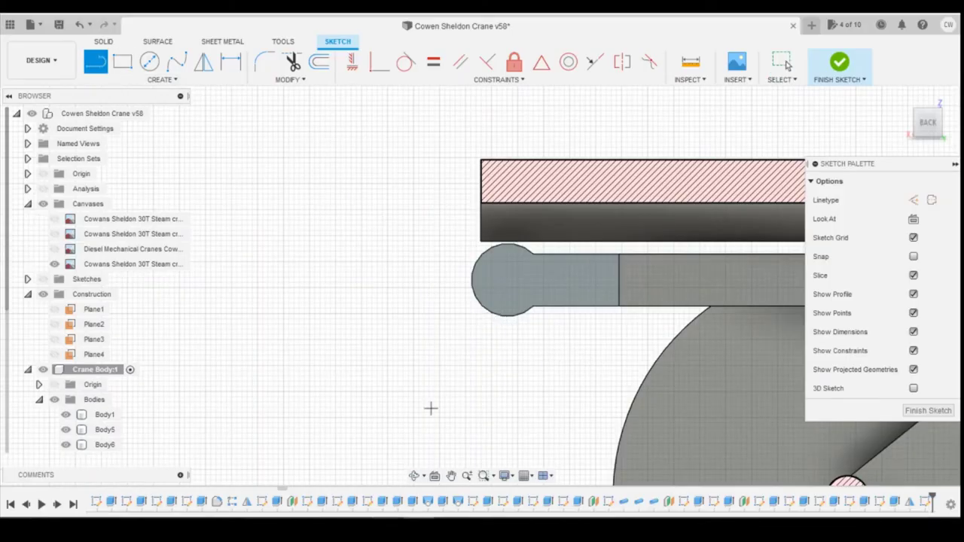
mouse_move(393, 527)
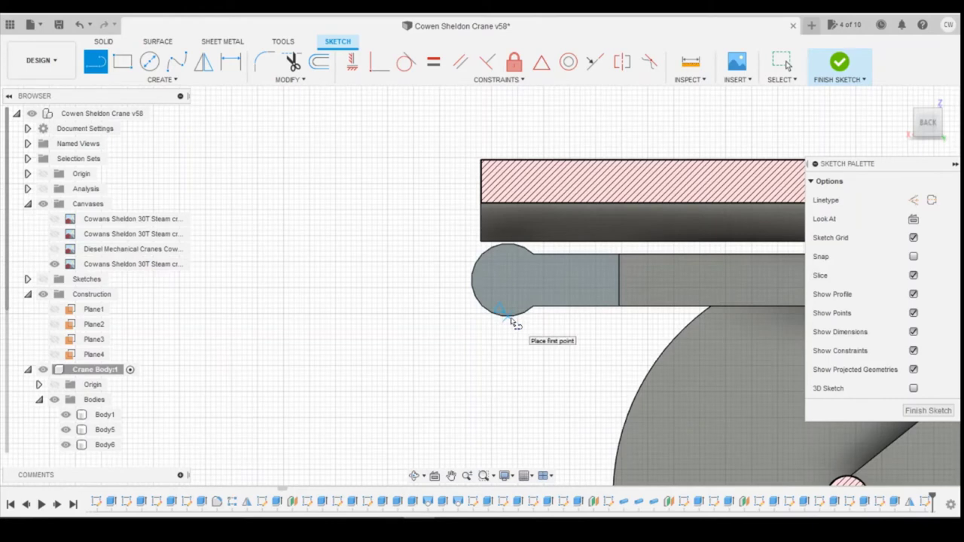
left_click(509, 318)
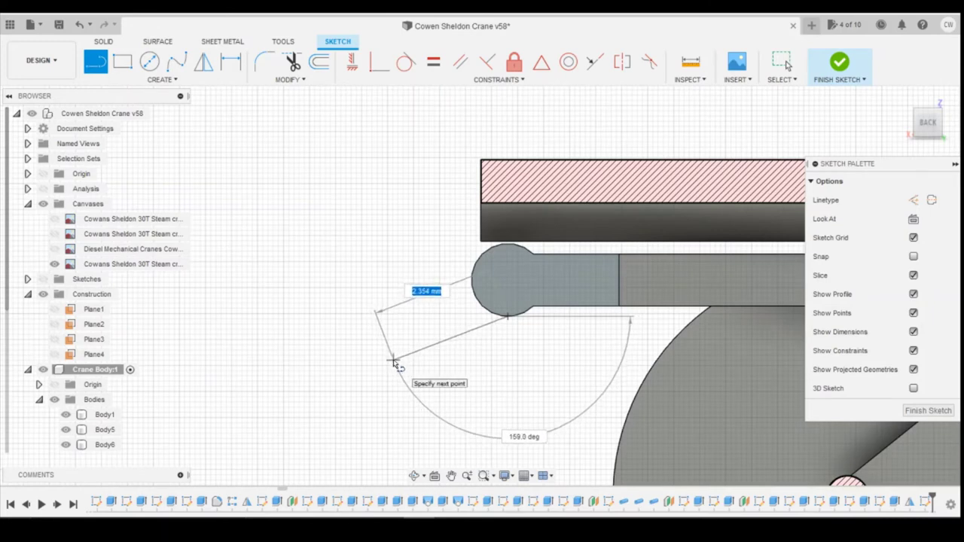
type(".3")
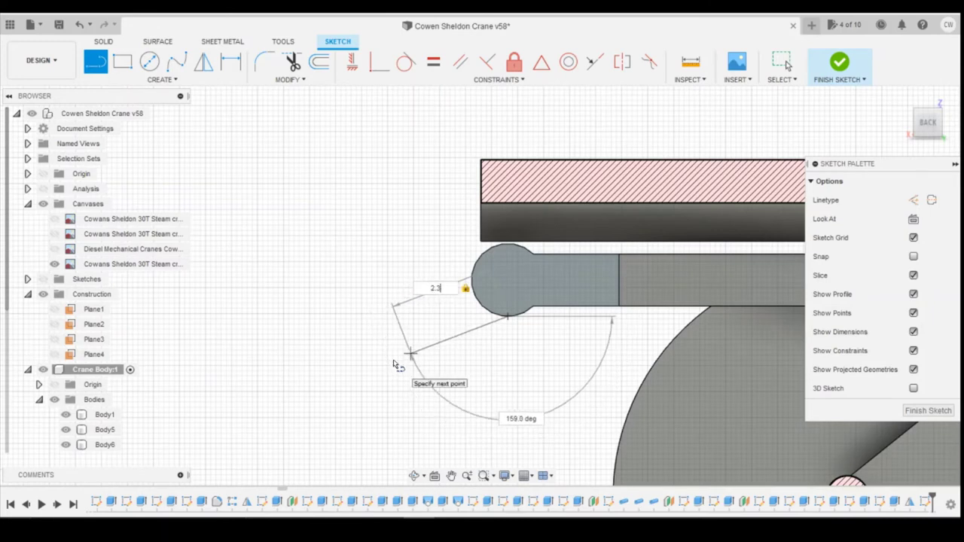
key("Return")
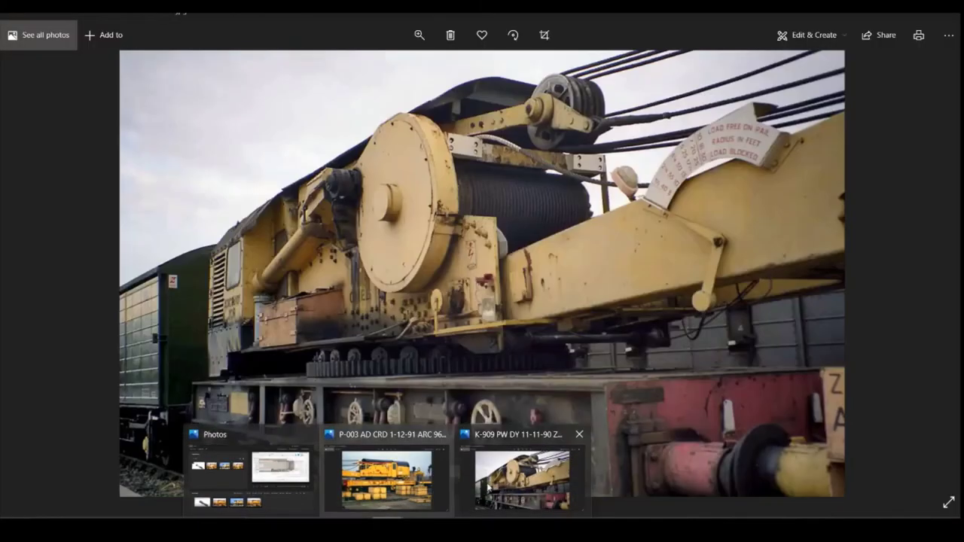
Recheck the pulley bracket photo and sketch a second line about 2.42 mm long, sloping outward from the round end's upper edge
left_click(488, 482)
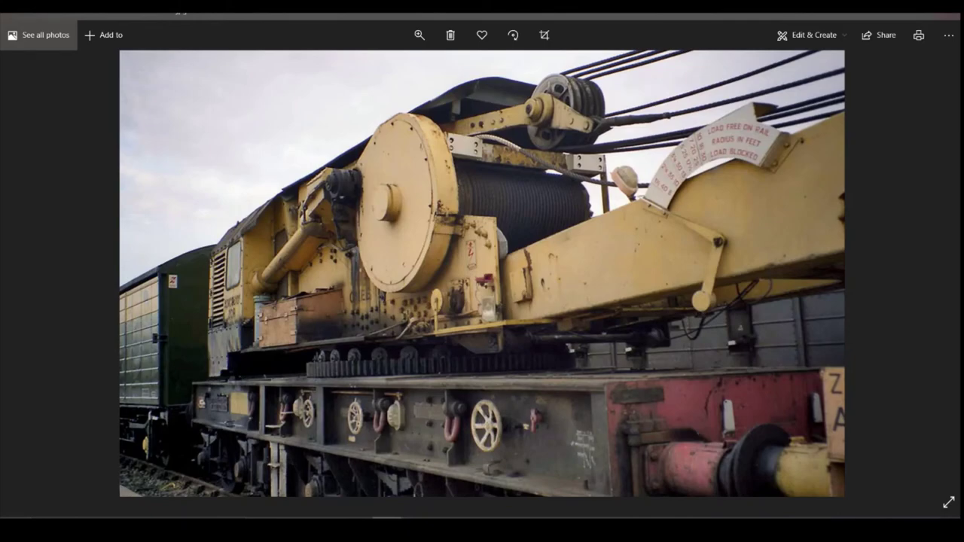
key("alt+Tab")
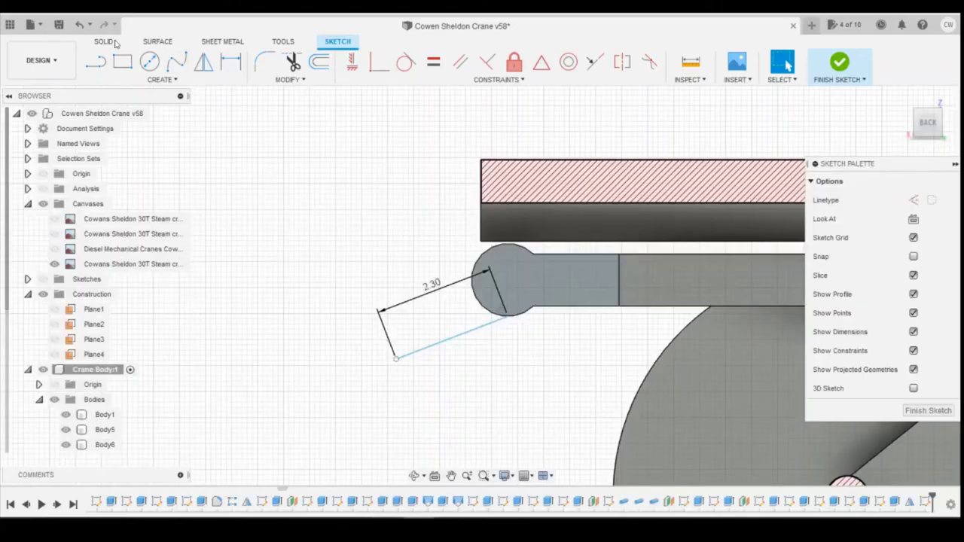
left_click(96, 62)
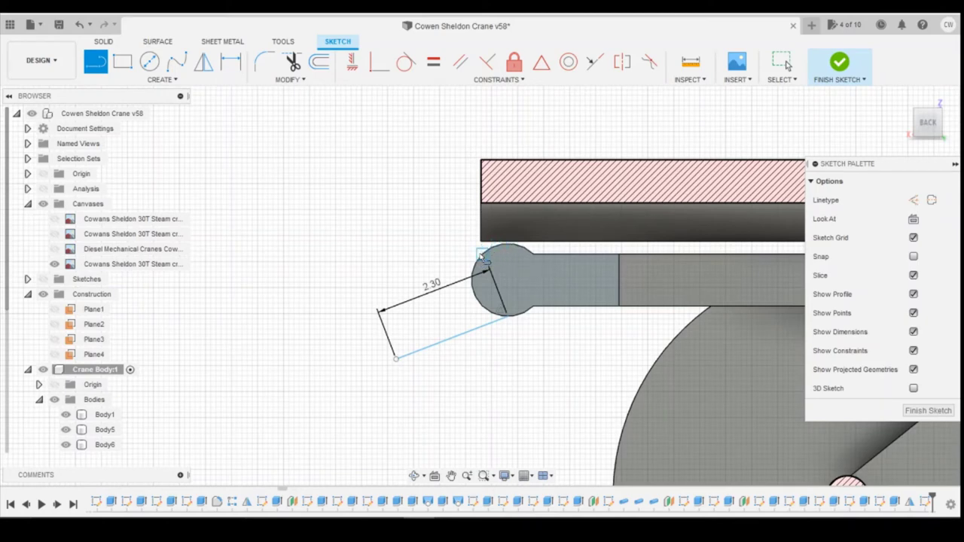
left_click(482, 254)
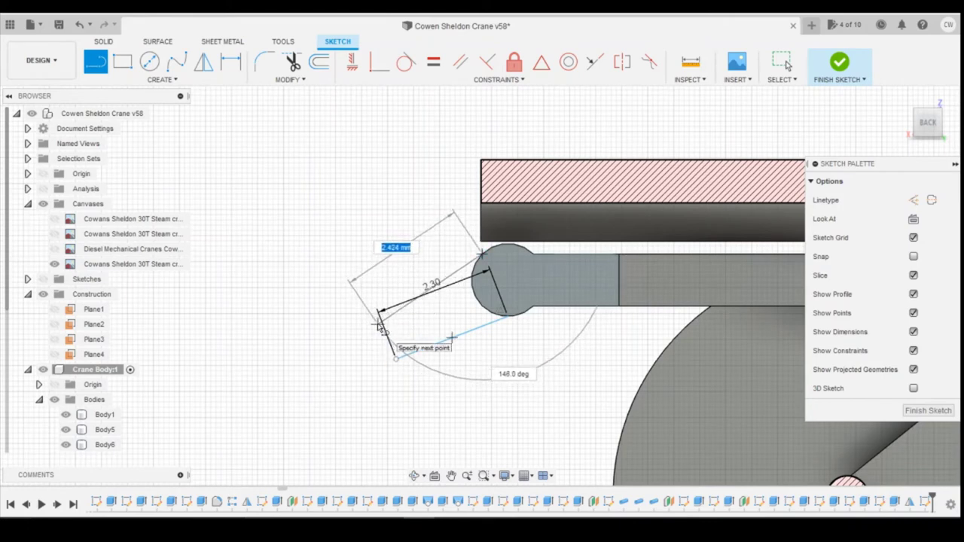
left_click(379, 326)
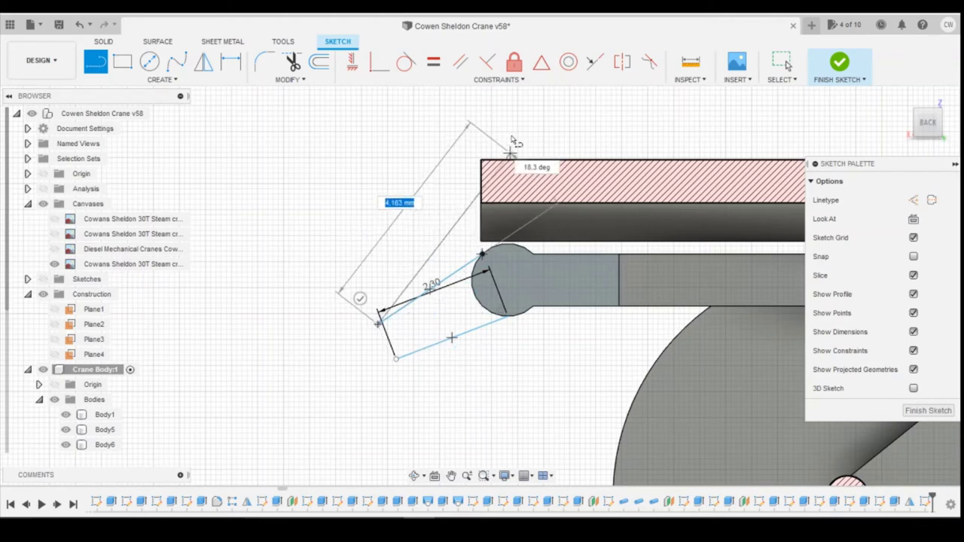
key("Escape")
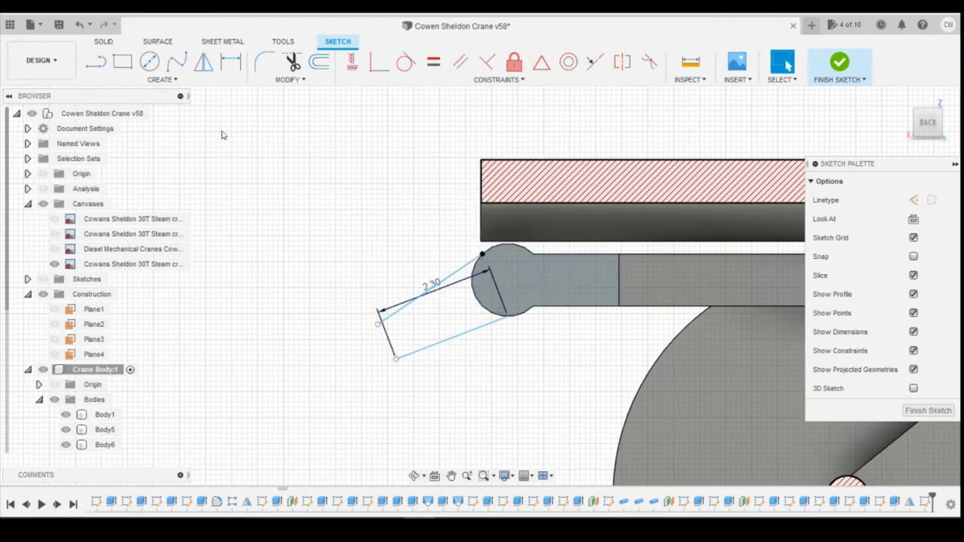
Join the free ends of the two sloping lines with an outward three-point arc of about 0.38 mm radius
left_click(160, 79)
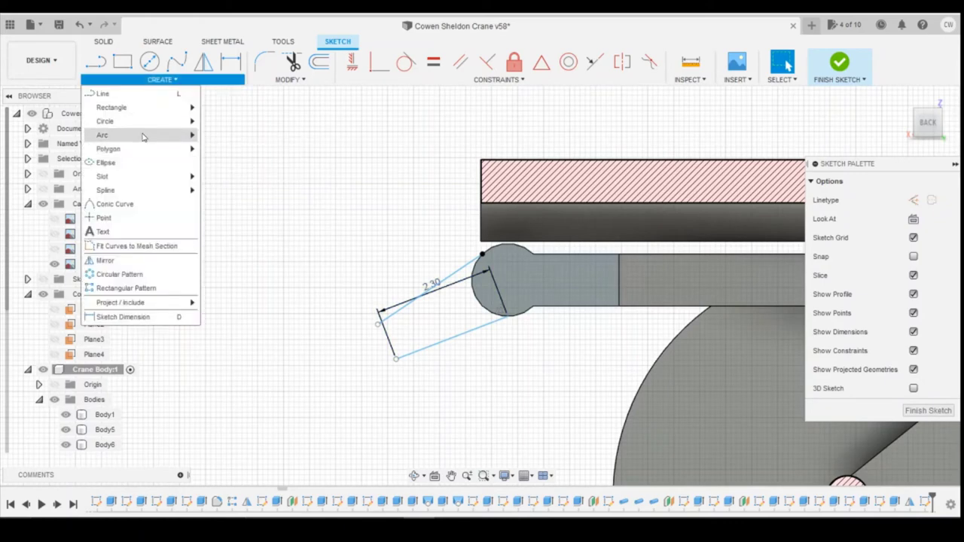
mouse_move(144, 135)
left_click(218, 135)
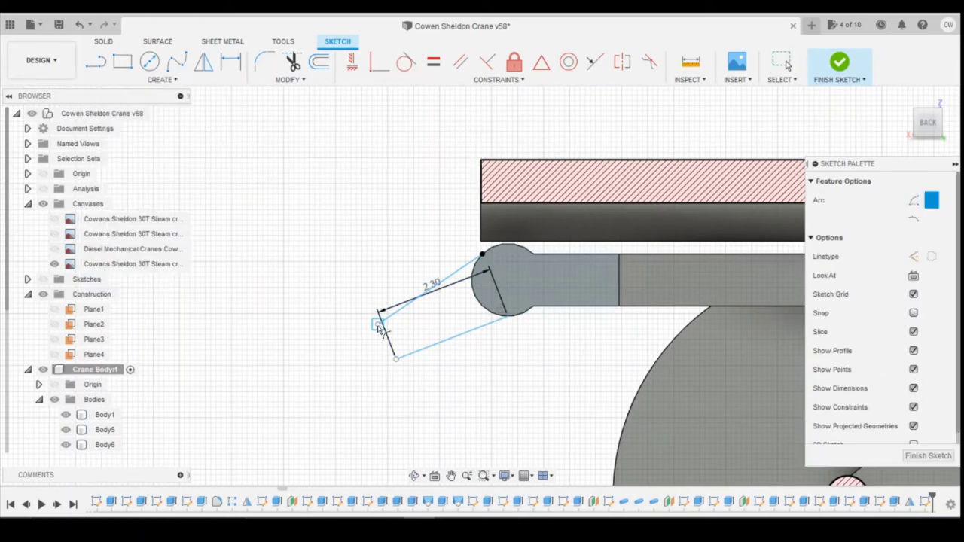
left_click(377, 324)
left_click(395, 359)
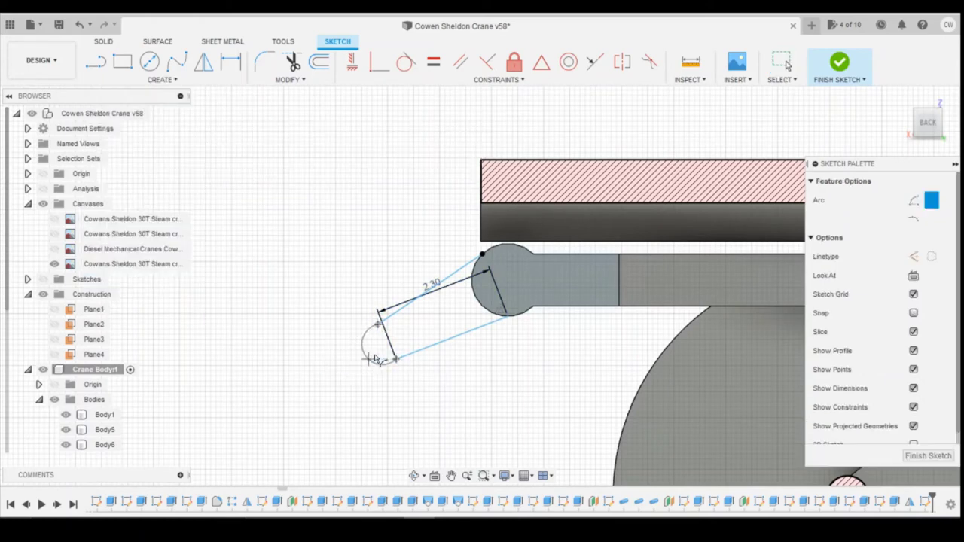
left_click(379, 361)
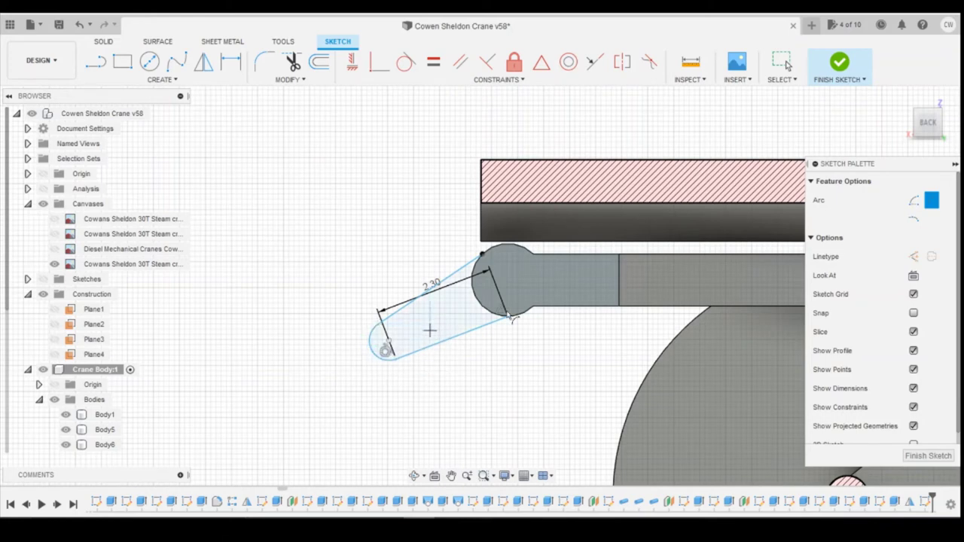
key("Escape")
Try to make the upper sloping line tangent to the arm's round end and to the small end arc
left_click(406, 61)
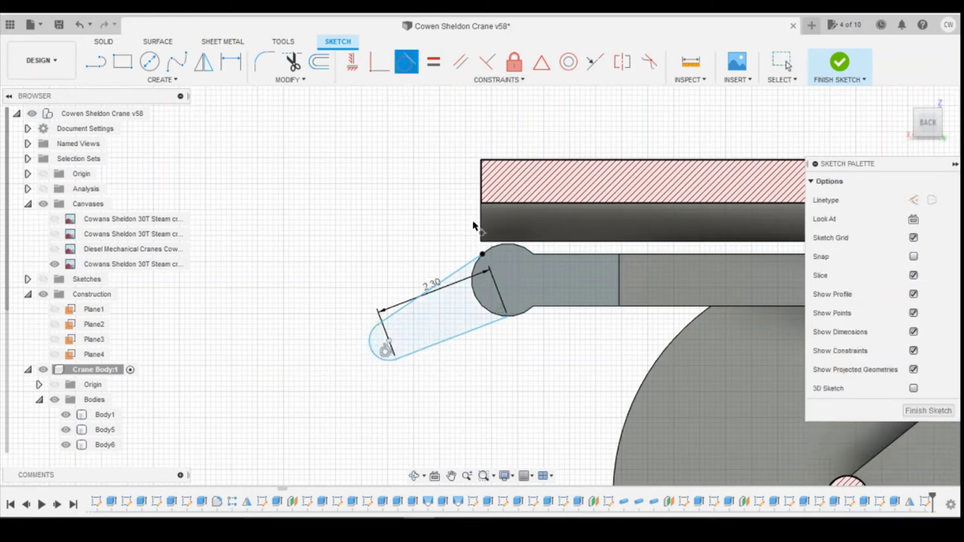
left_click(455, 272)
left_click(512, 273)
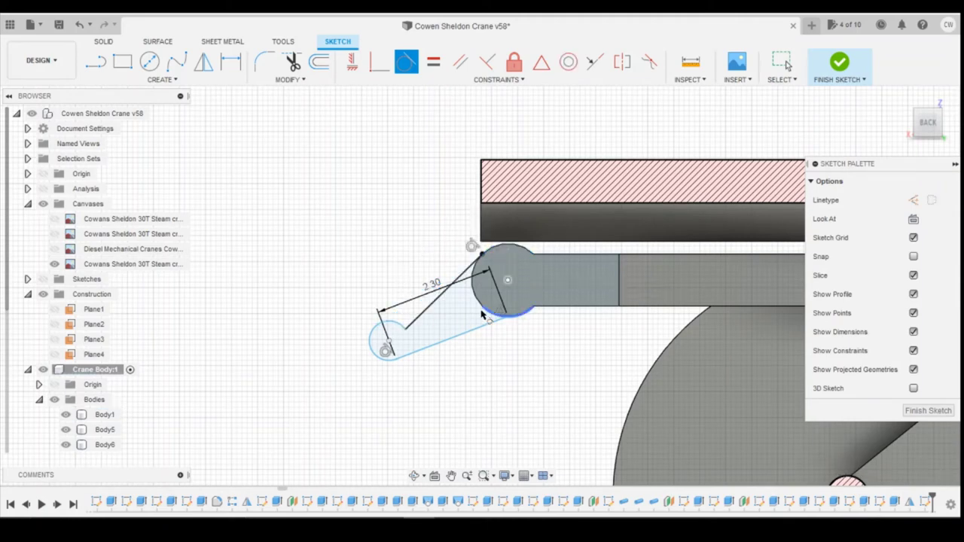
left_click(524, 296)
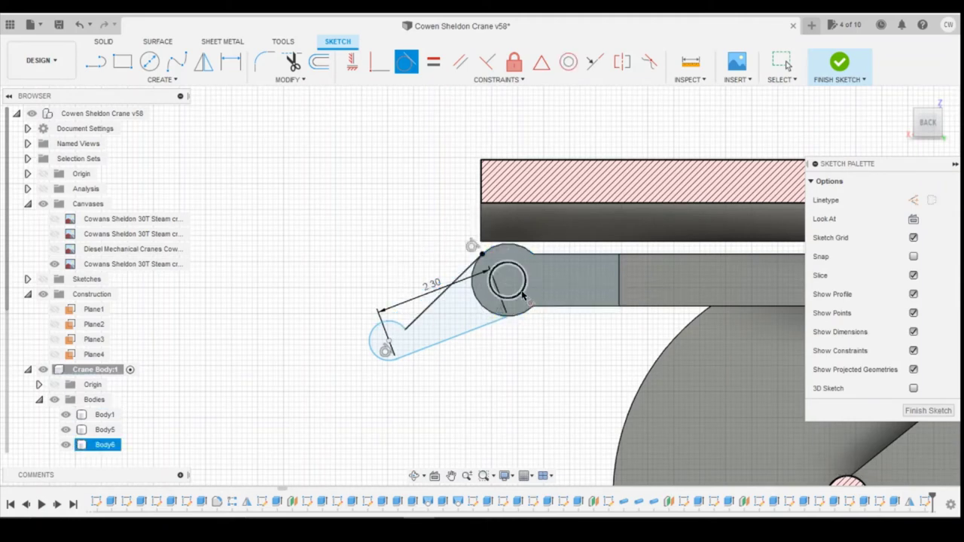
left_click(498, 249)
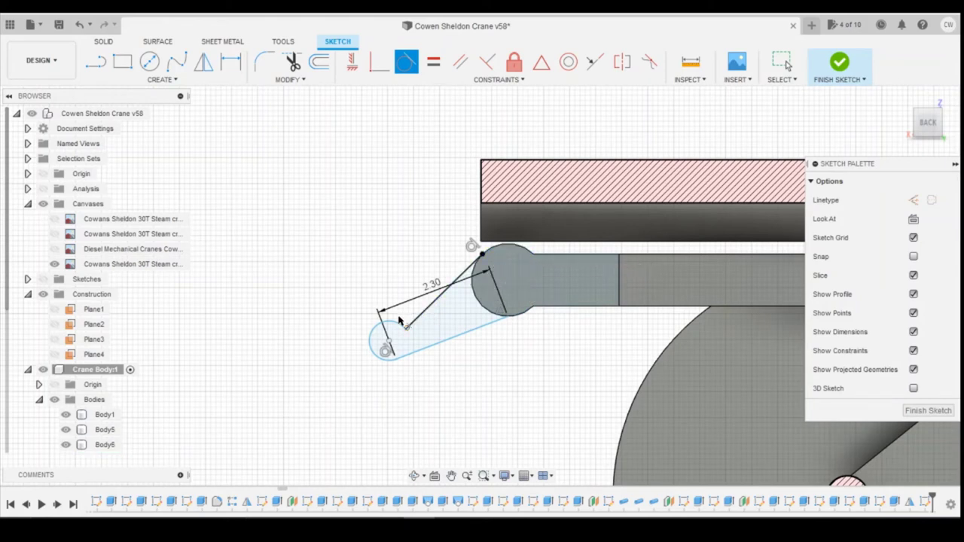
left_click(389, 326)
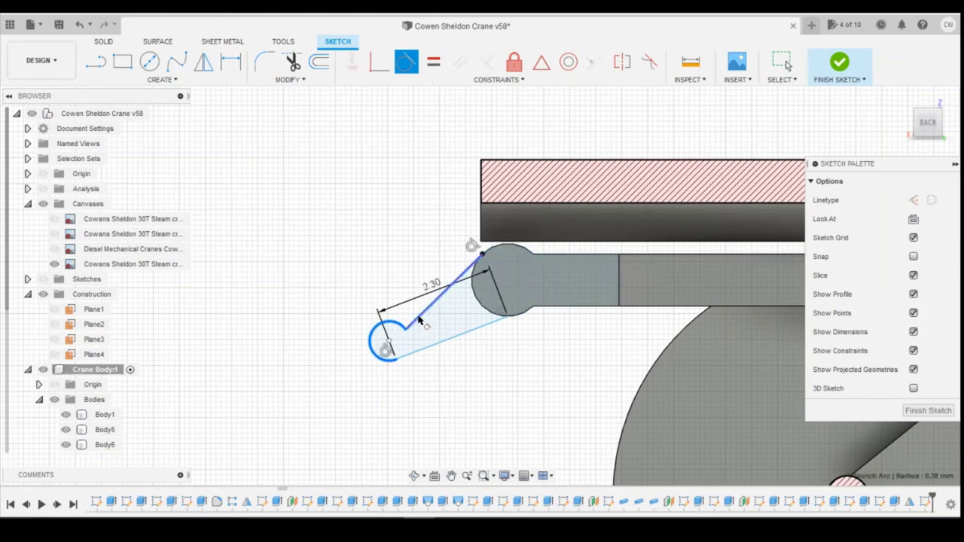
Undo the tangent constraints applied to the upper sloping line and the end arc
key("ctrl+z")
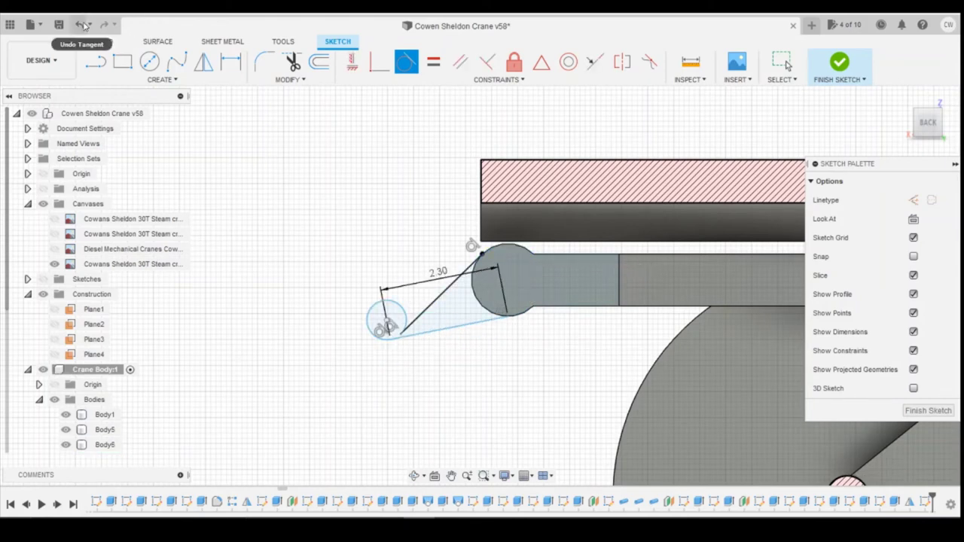
left_click(80, 25)
left_click(79, 25)
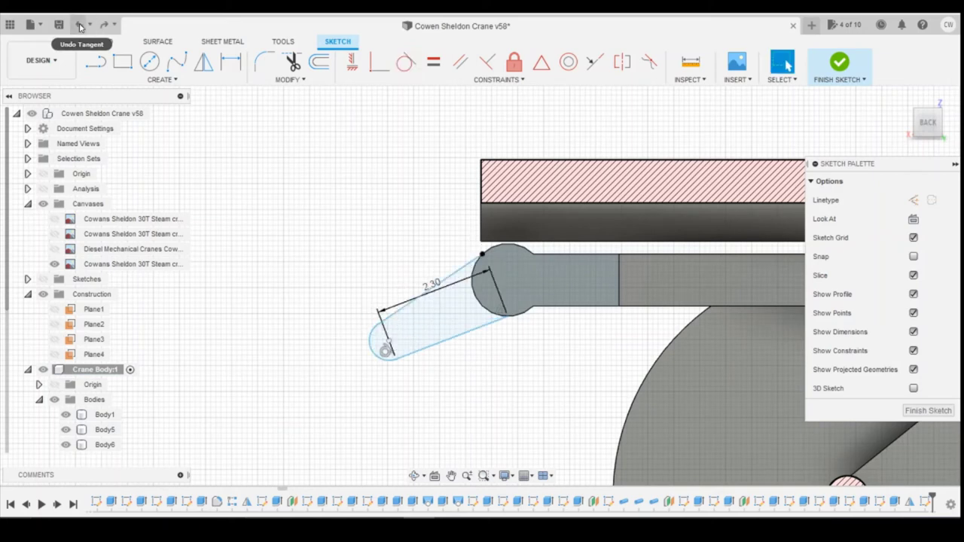
Add an aligned dimension to the length of the upper sloping line
key("d")
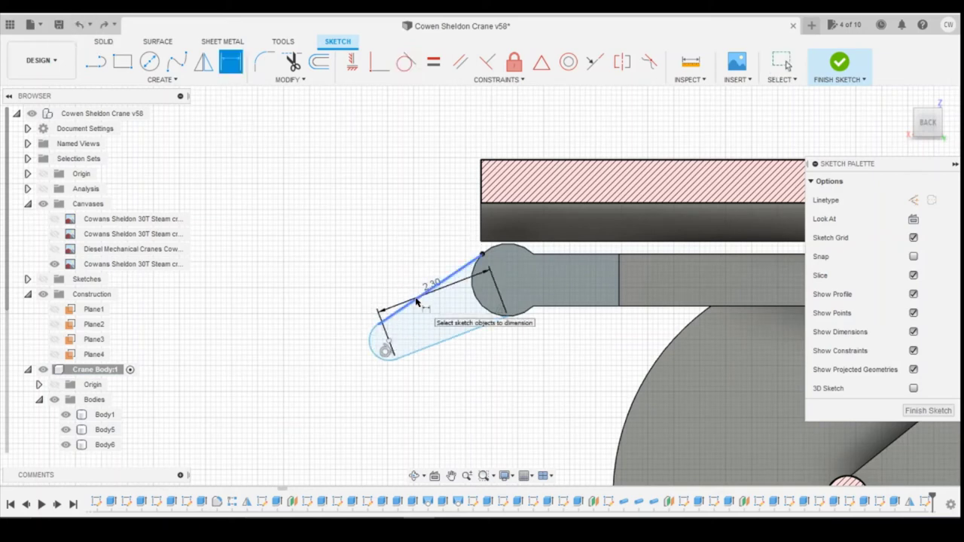
left_click(399, 273)
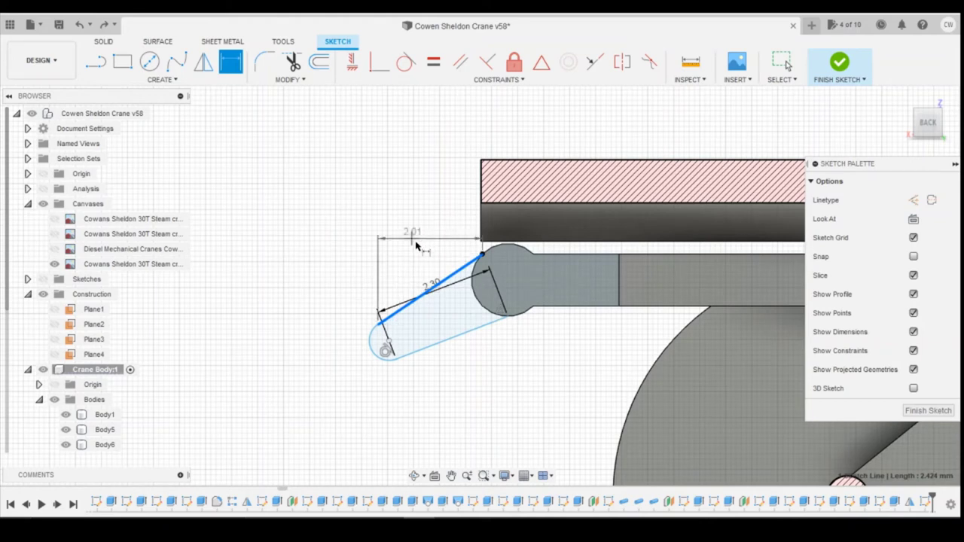
left_click(500, 282)
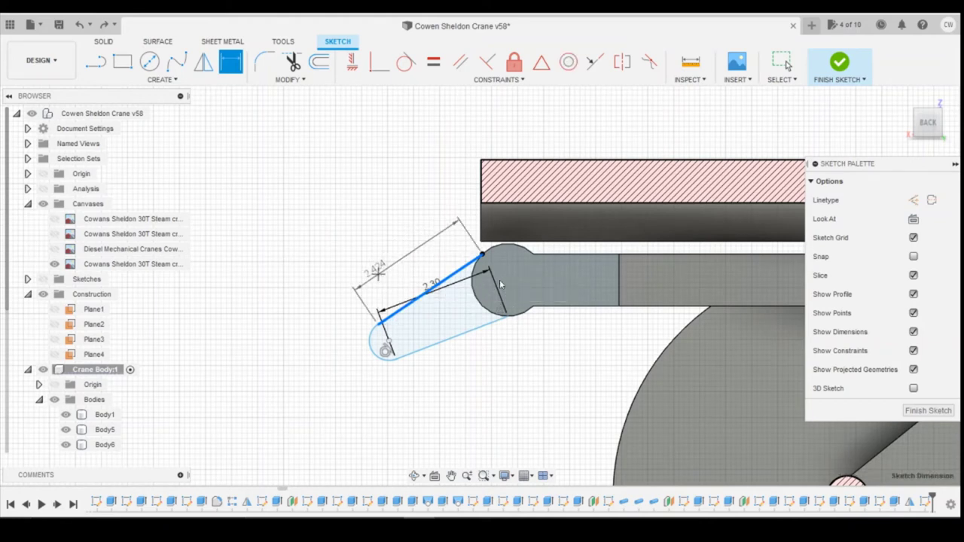
key("Return")
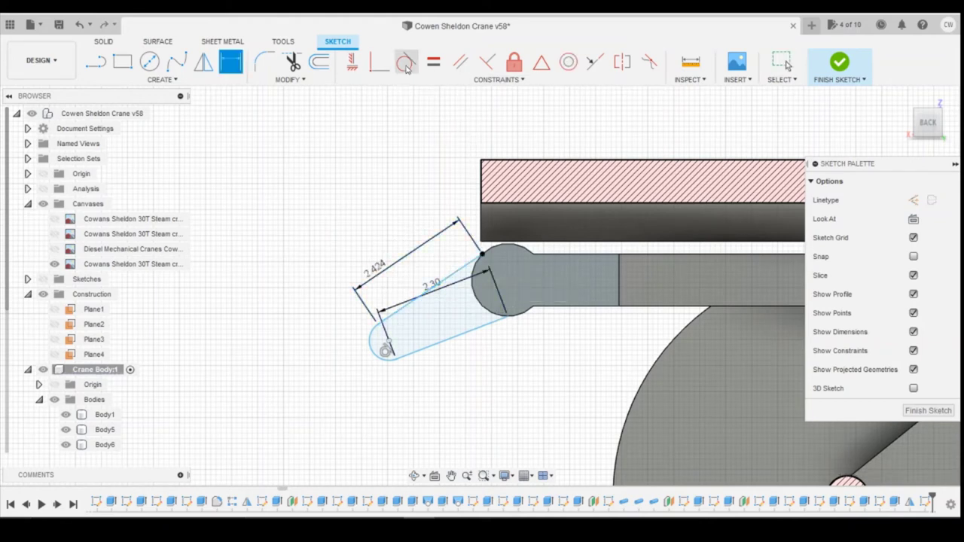
Constrain the dimensioned upper line tangent to the arm's round end and to the small end arc
left_click(407, 62)
left_click(373, 339)
left_click(389, 317)
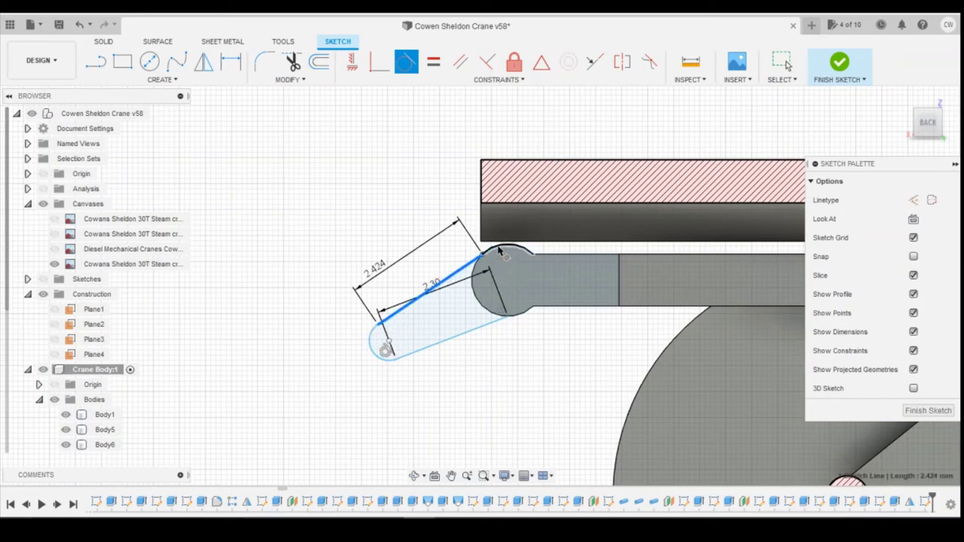
left_click(476, 260)
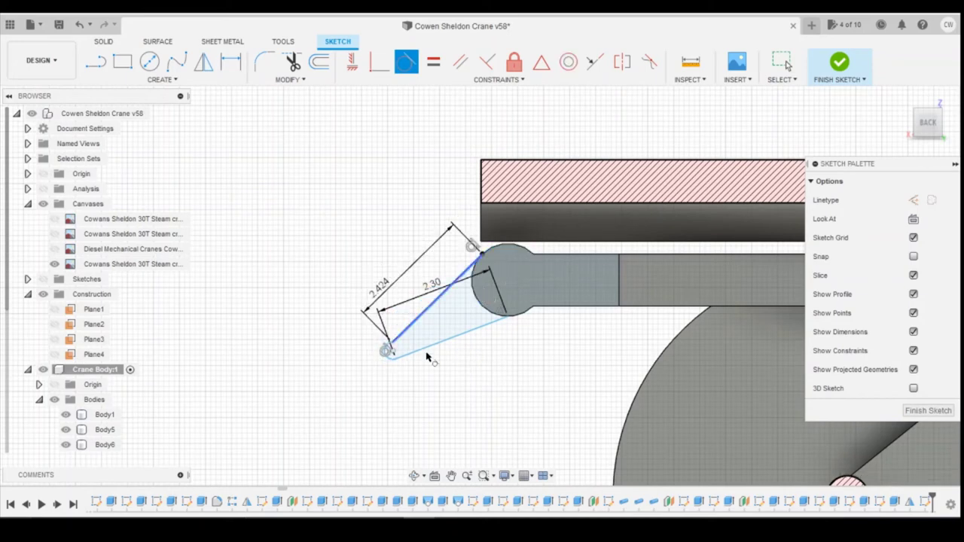
scroll(359, 343, "up", 4)
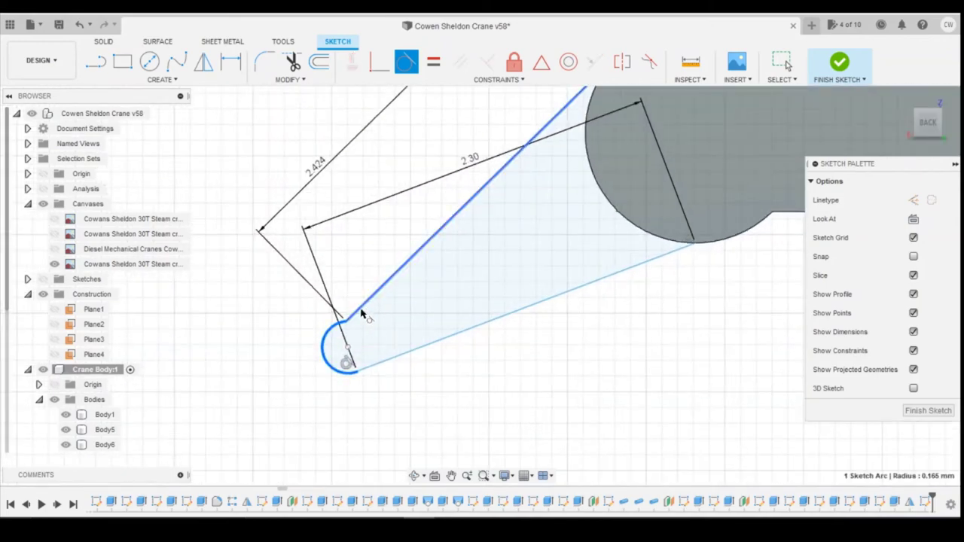
left_click(361, 313)
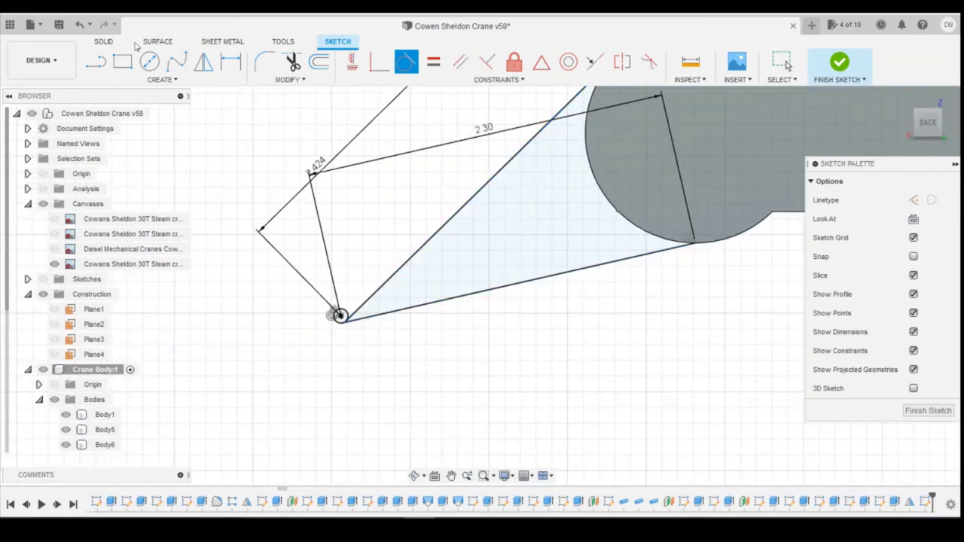
Undo the latest tangent constraints on the dimensioned upper sloping line and the small end arc
left_click(83, 27)
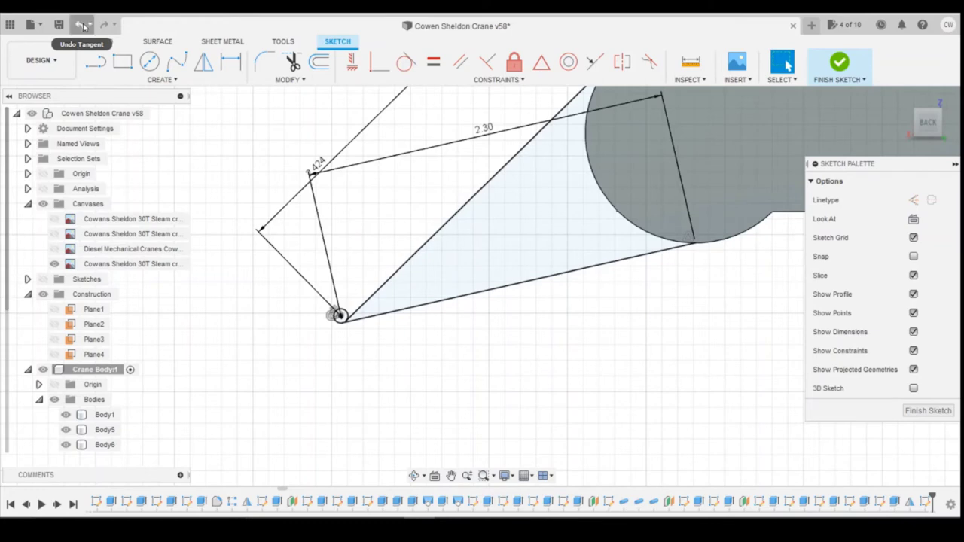
left_click(81, 25)
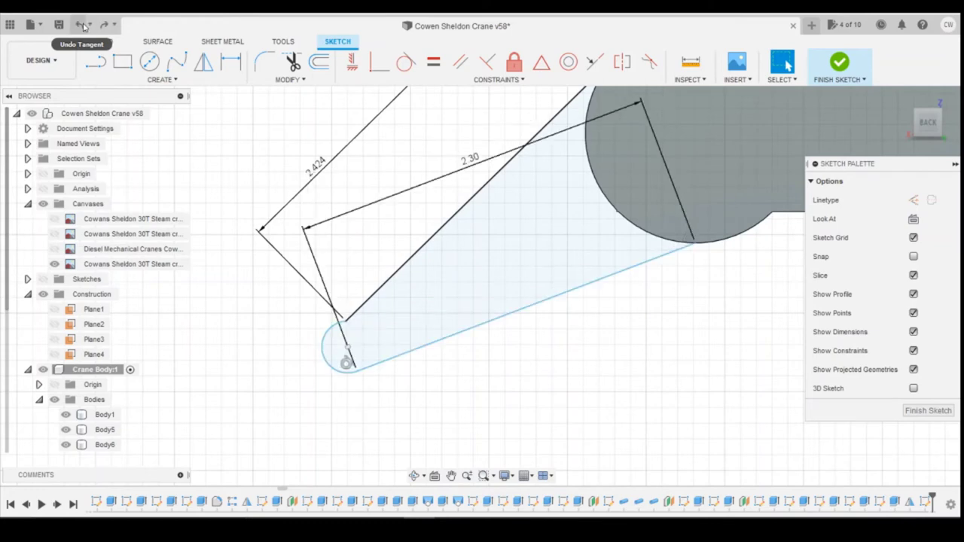
left_click(80, 26)
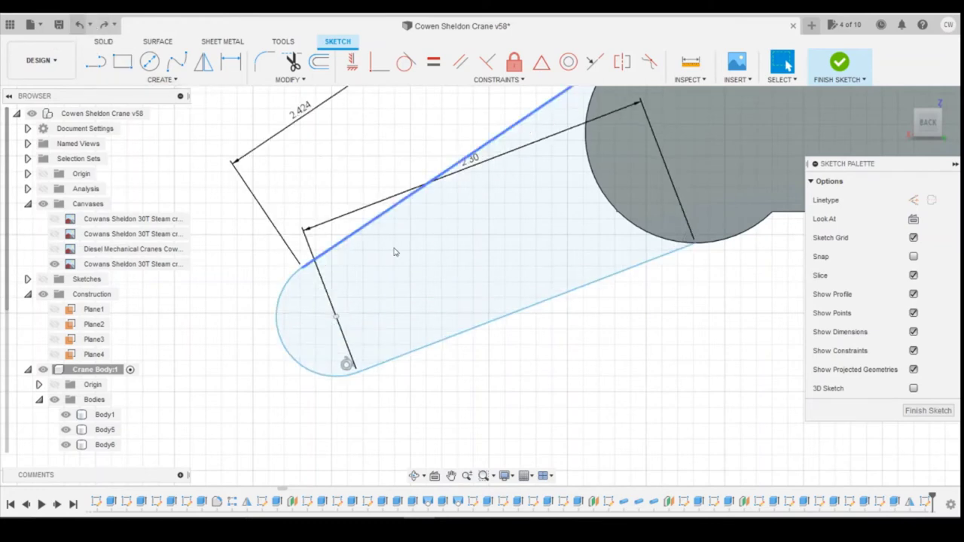
scroll(439, 253, "down", 3)
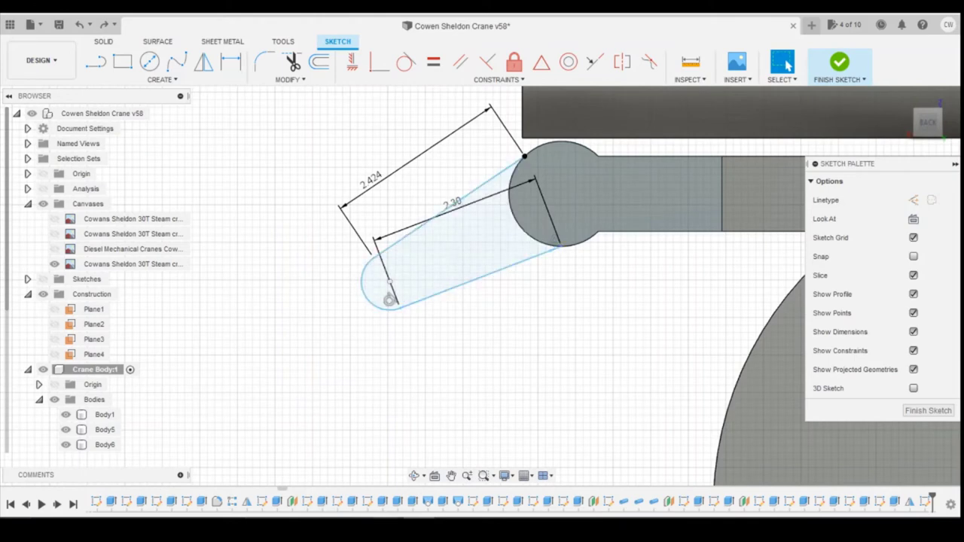
Check the reference photo and sketch a three-point rectangle about 1.2 mm long across the bracket's small rounded end
mouse_move(539, 486)
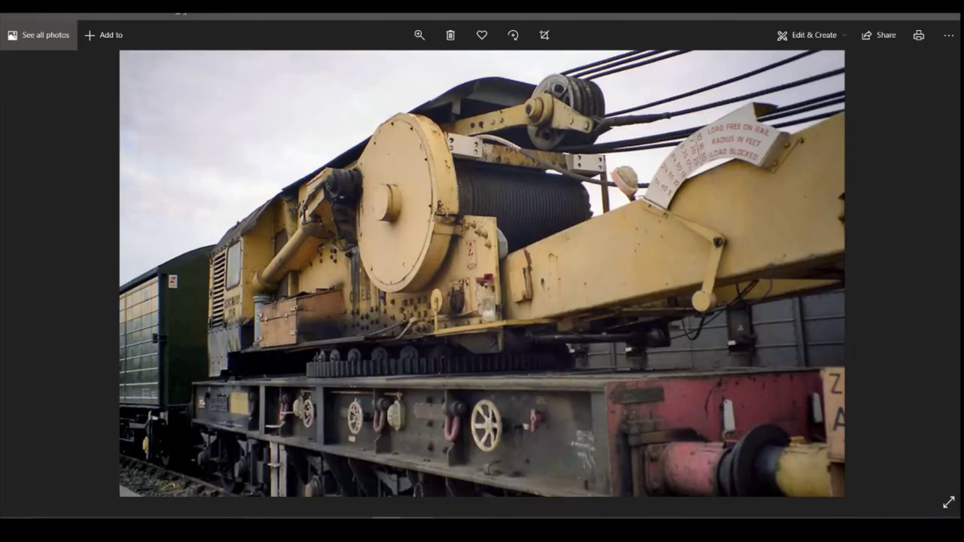
key("alt+Tab")
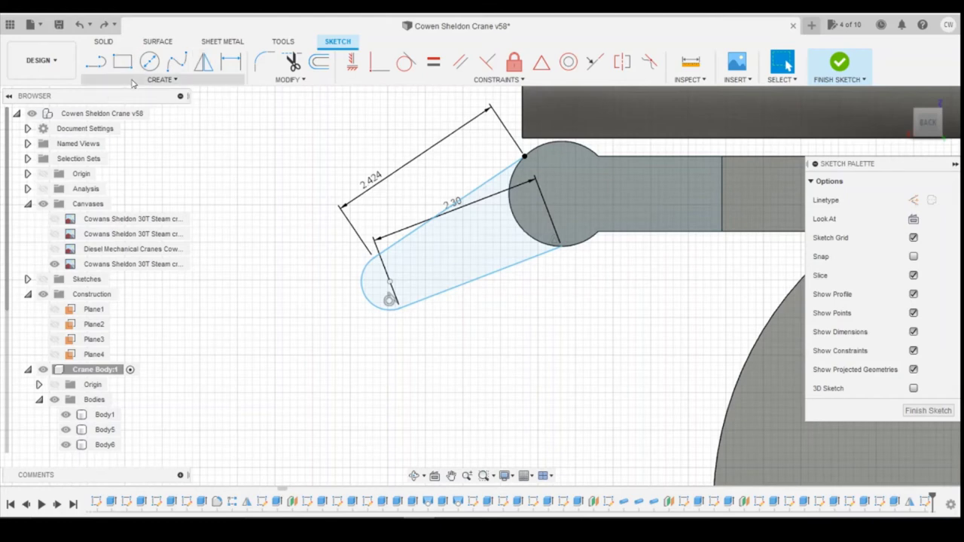
left_click(160, 79)
mouse_move(184, 109)
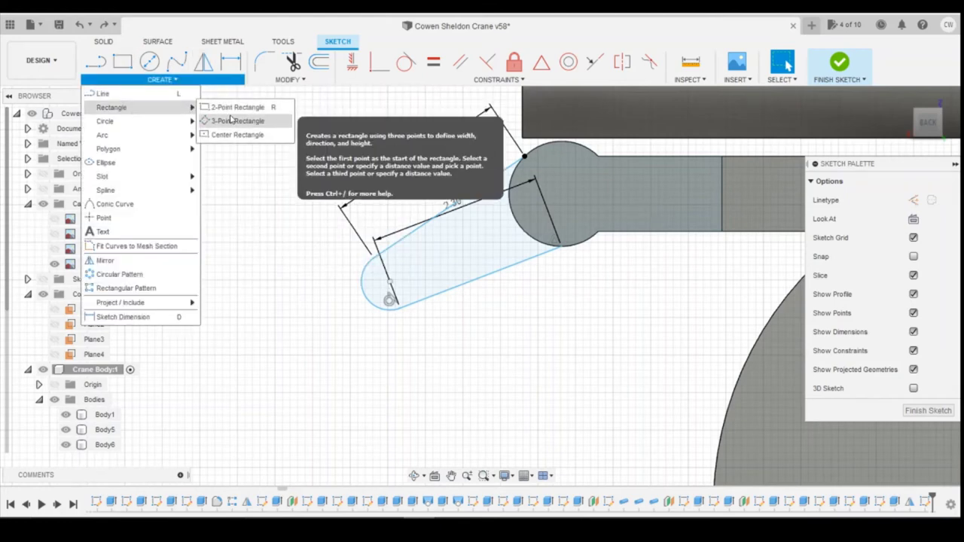
left_click(205, 123)
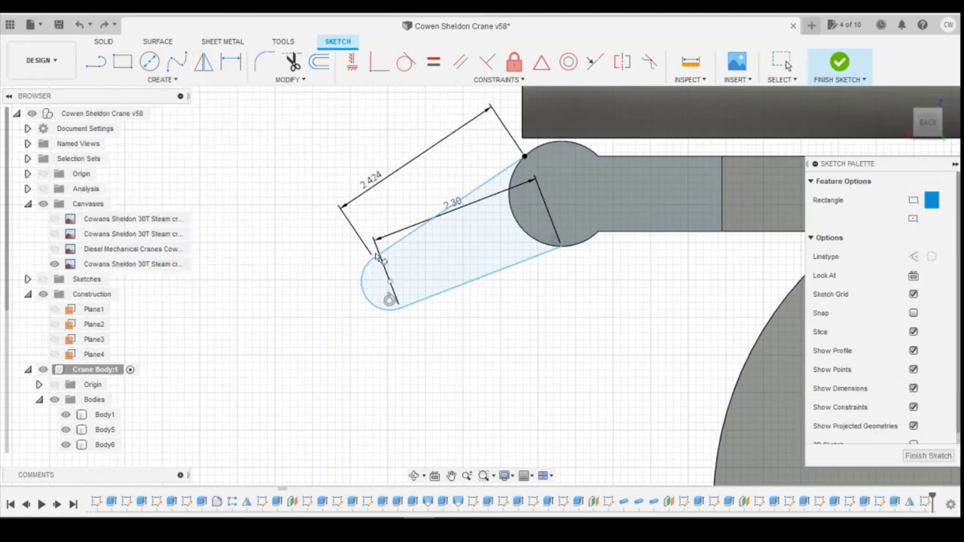
left_click(426, 292)
left_click(385, 316)
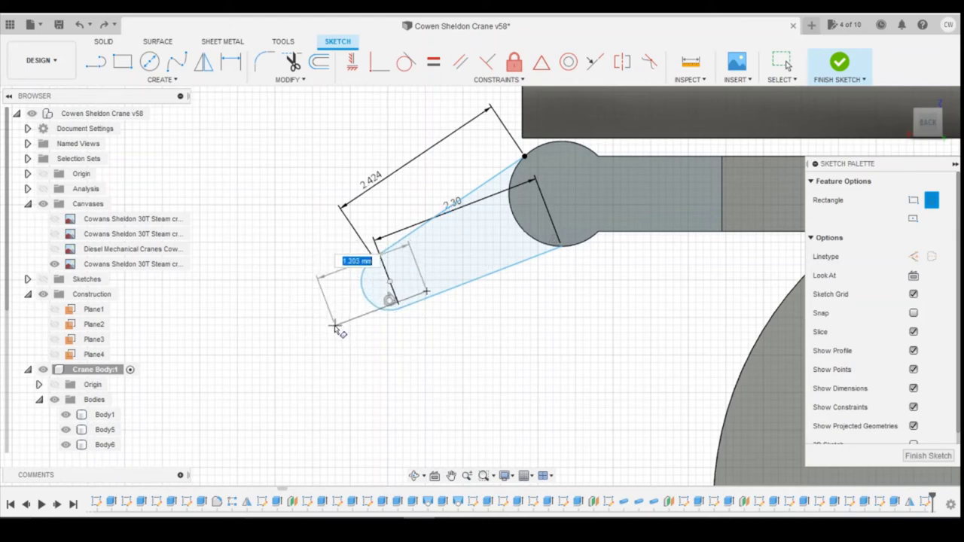
left_click(312, 285)
key("Escape")
Constrain the rectangle's long lower side parallel to the bracket's lower sloping line
left_click(460, 61)
left_click(428, 305)
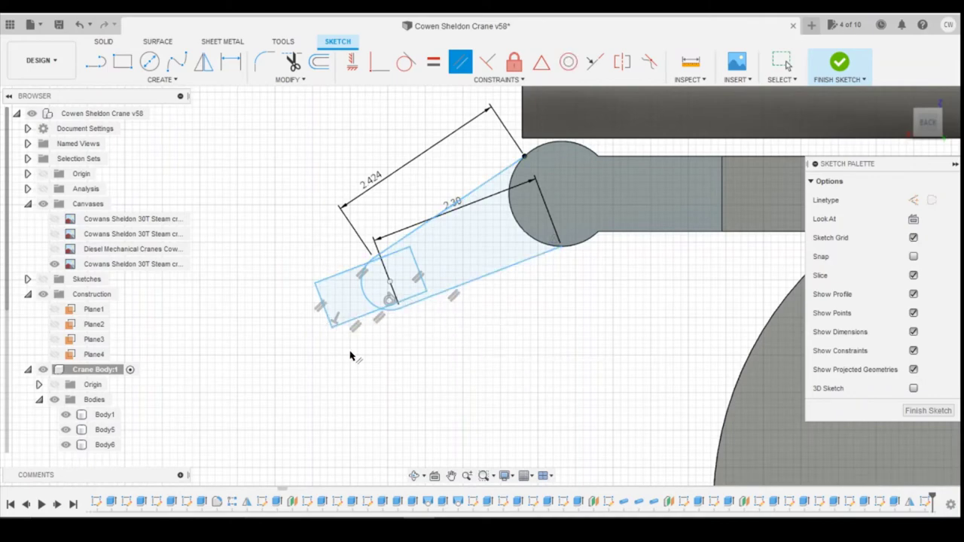
scroll(449, 353, "down", 2)
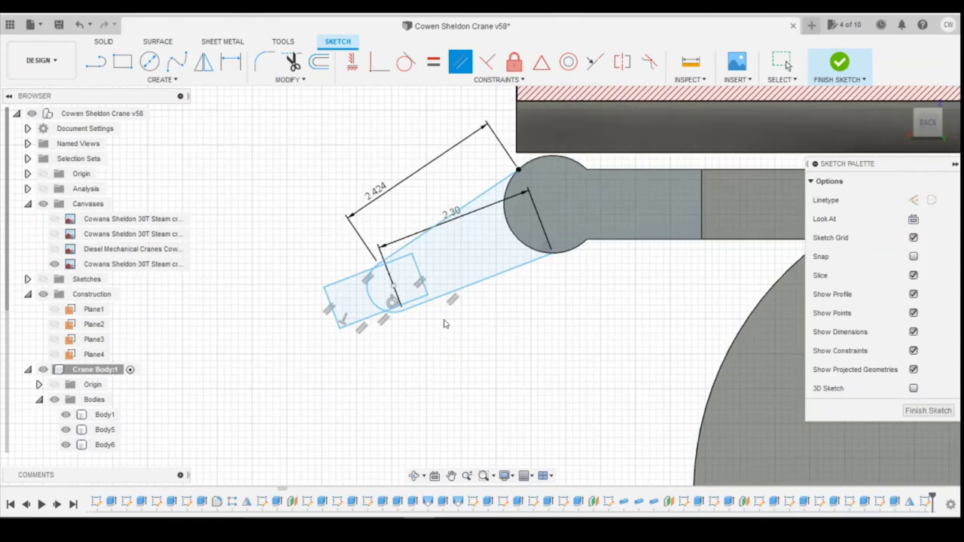
key("Escape")
Extrude the sloping bracket profiles, including both parts of the end rectangle, by -0.50 mm and join them to the arm
left_click(471, 250)
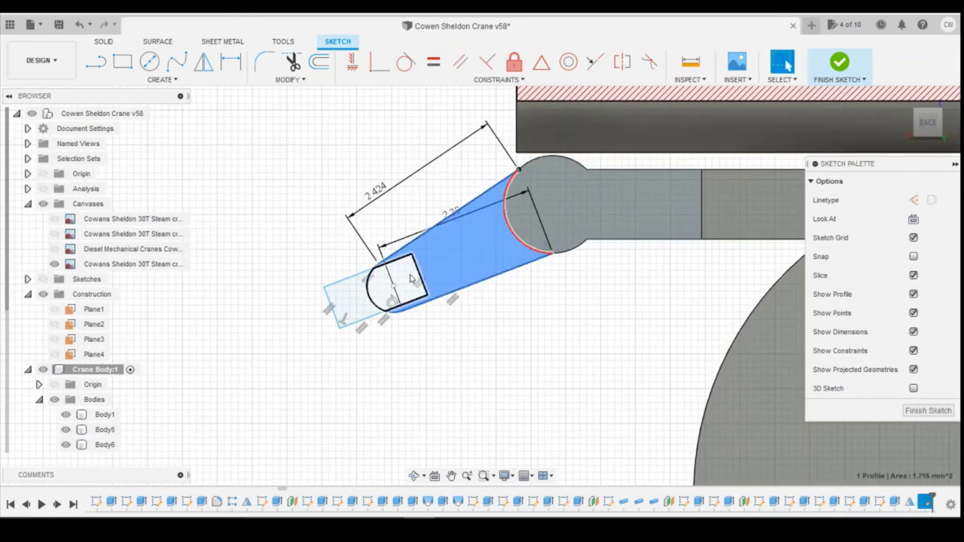
left_click(350, 305, "shift")
right_click(351, 305)
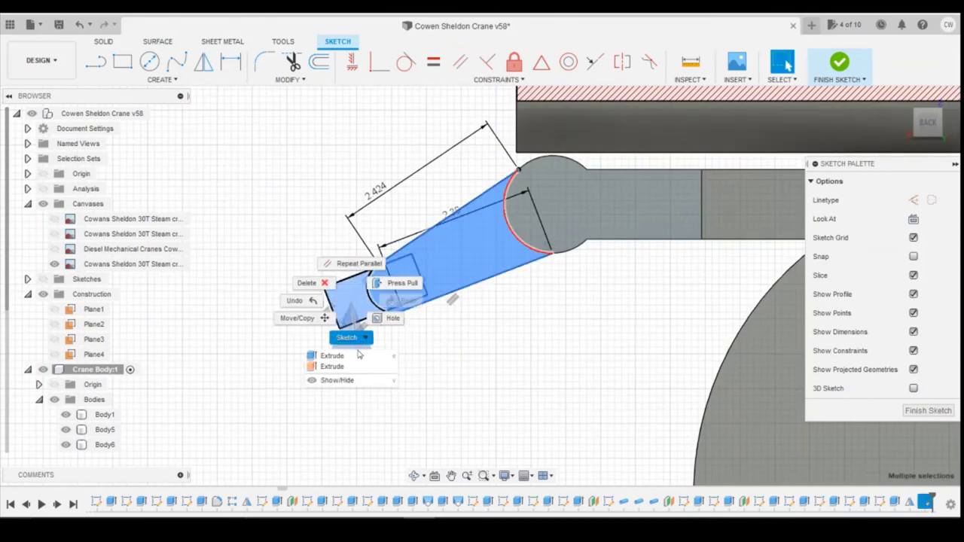
mouse_move(358, 356)
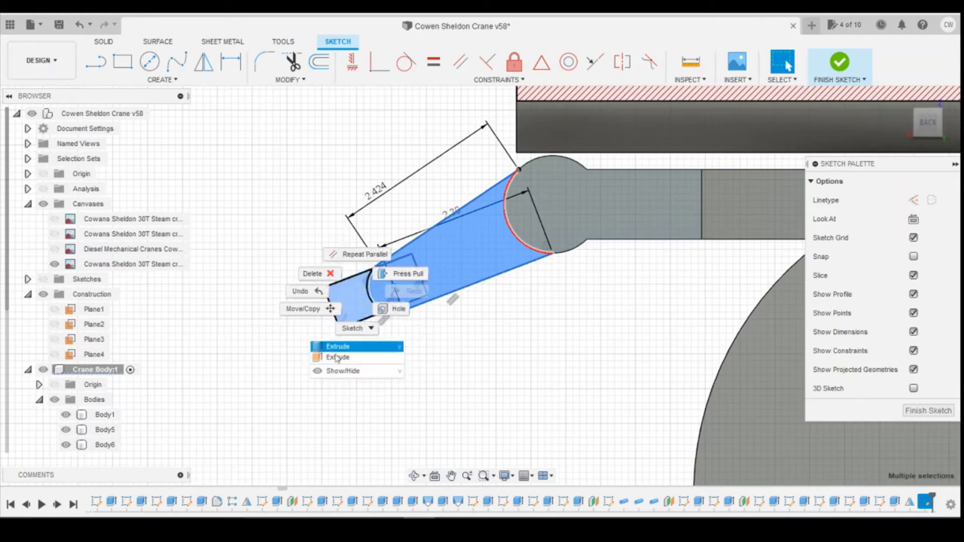
left_click(354, 344)
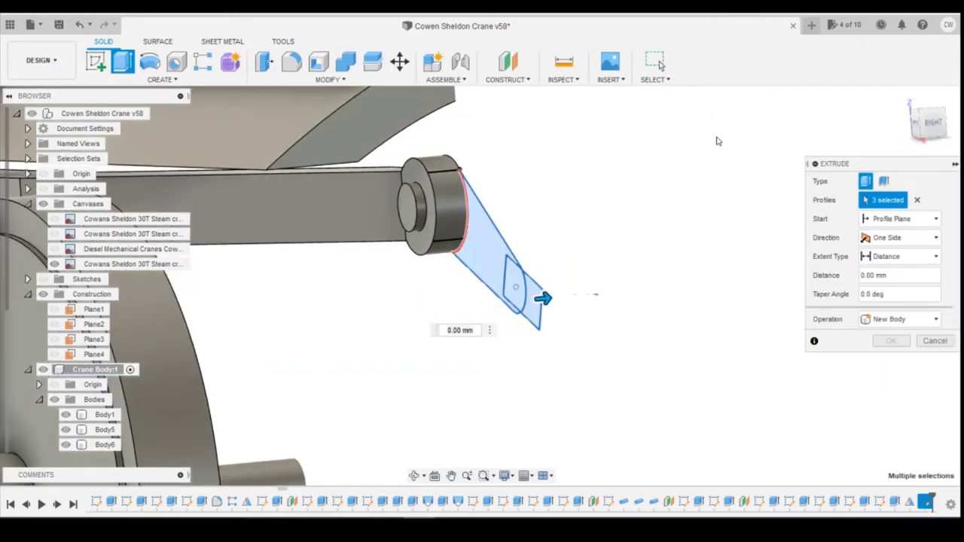
left_click(438, 208)
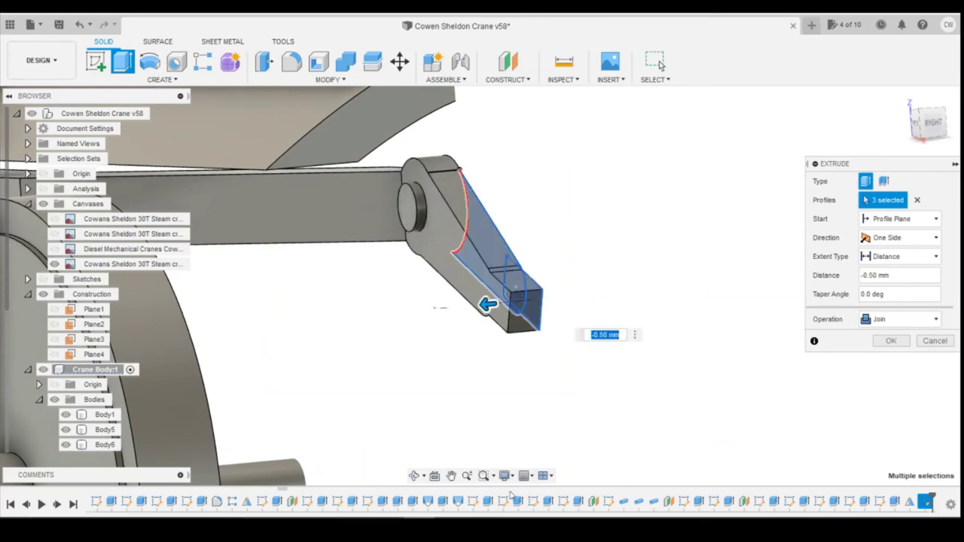
left_click(522, 482)
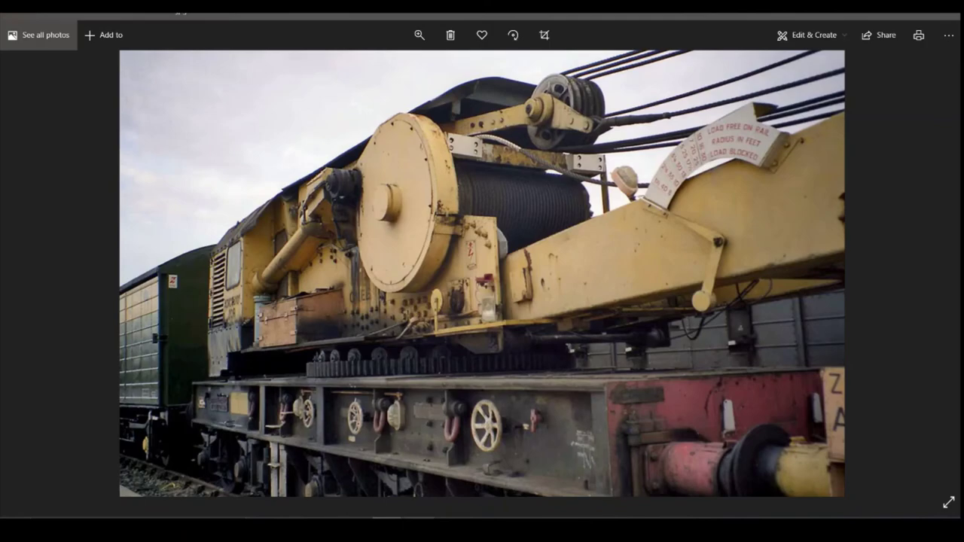
left_click(419, 473)
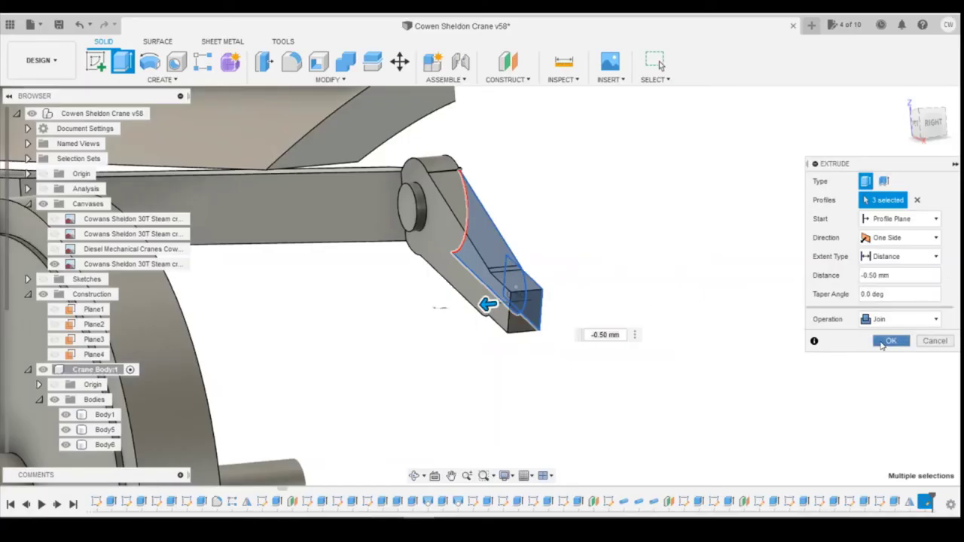
left_click(889, 341)
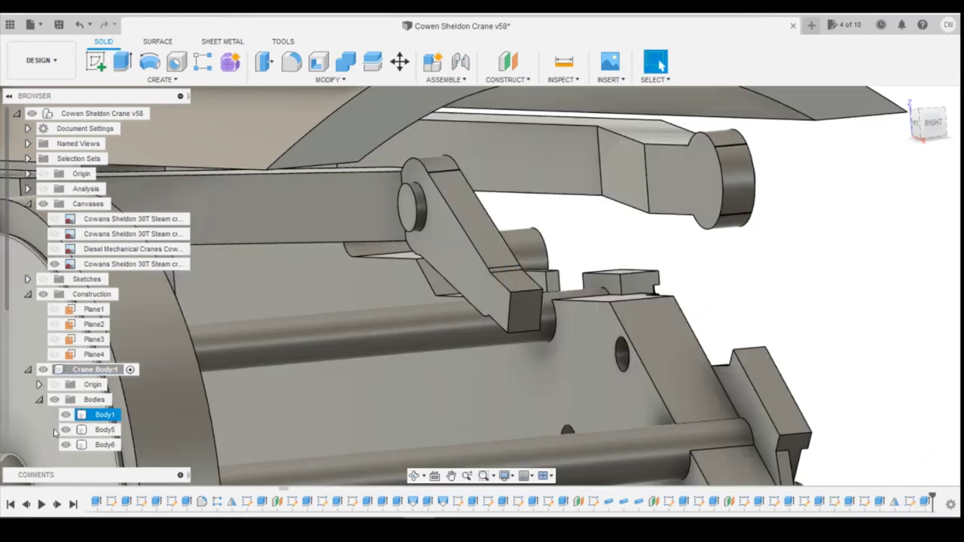
Make the bracket's sketch, Sketch121, visible again in the Crane Body component
scroll(79, 412, "down", 2)
left_click(91, 369)
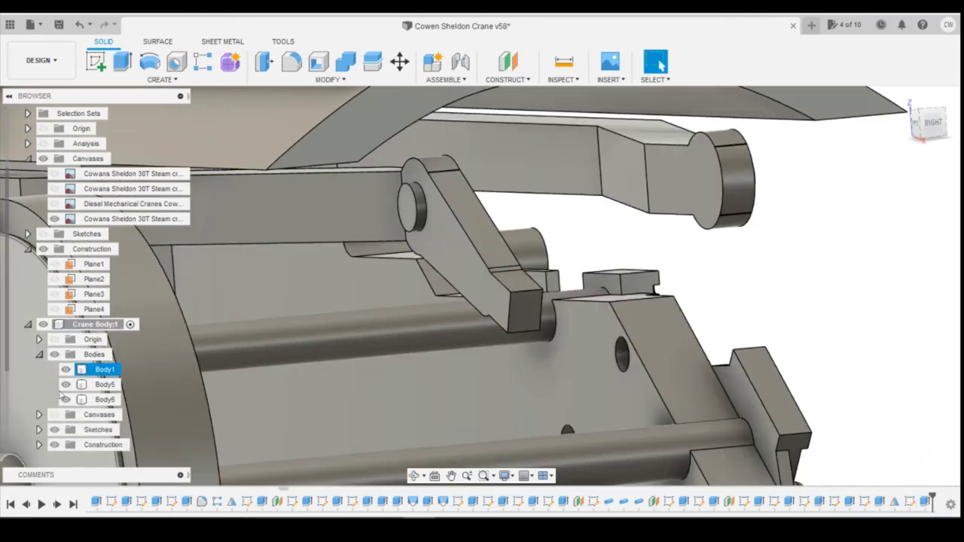
scroll(70, 415, "down", 4)
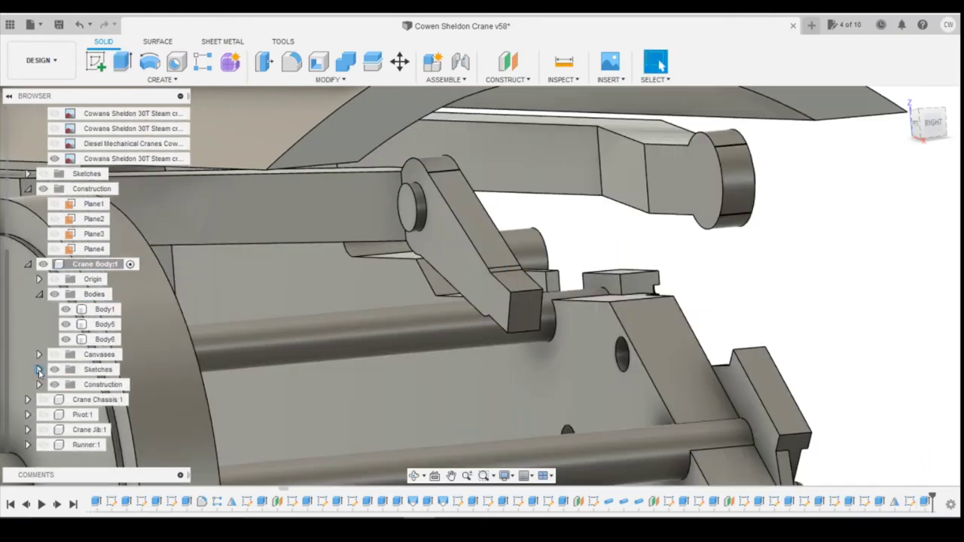
left_click(39, 369)
left_click(532, 291)
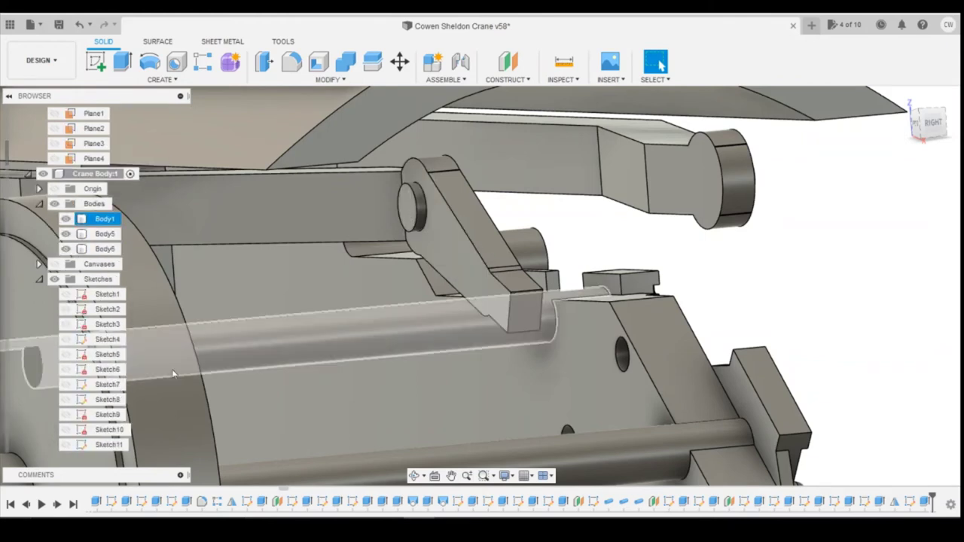
scroll(174, 372, "down", 14)
scroll(106, 376, "down", 12)
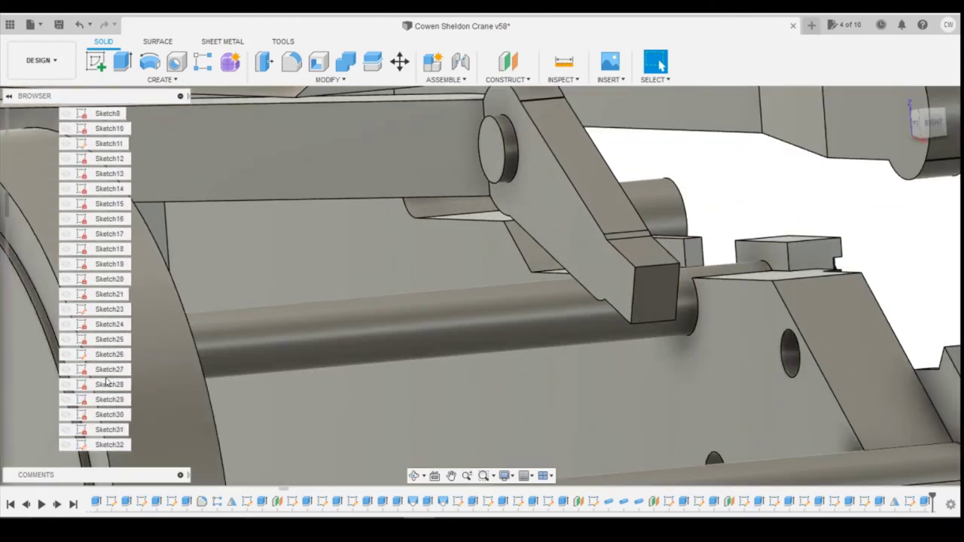
scroll(109, 386, "down", 14)
scroll(109, 386, "down", 7)
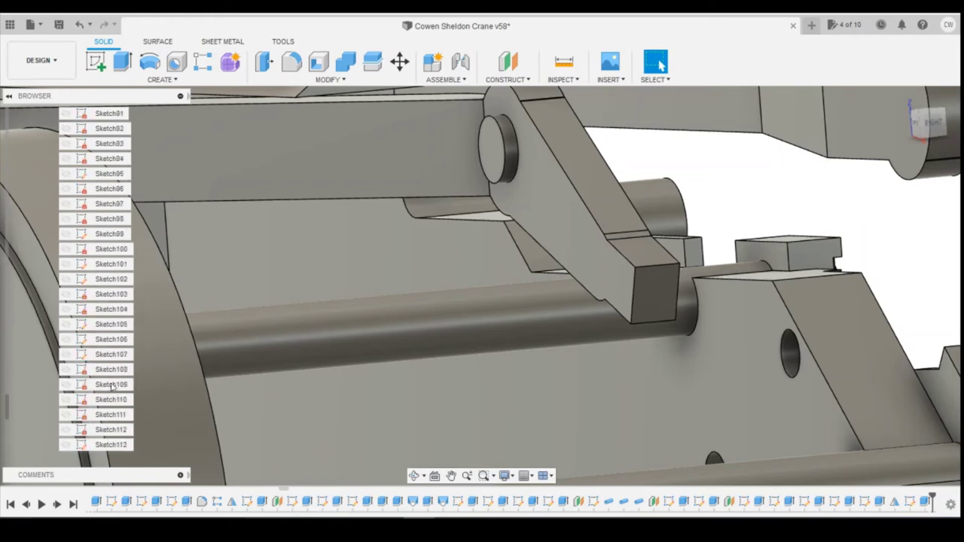
left_click(66, 369)
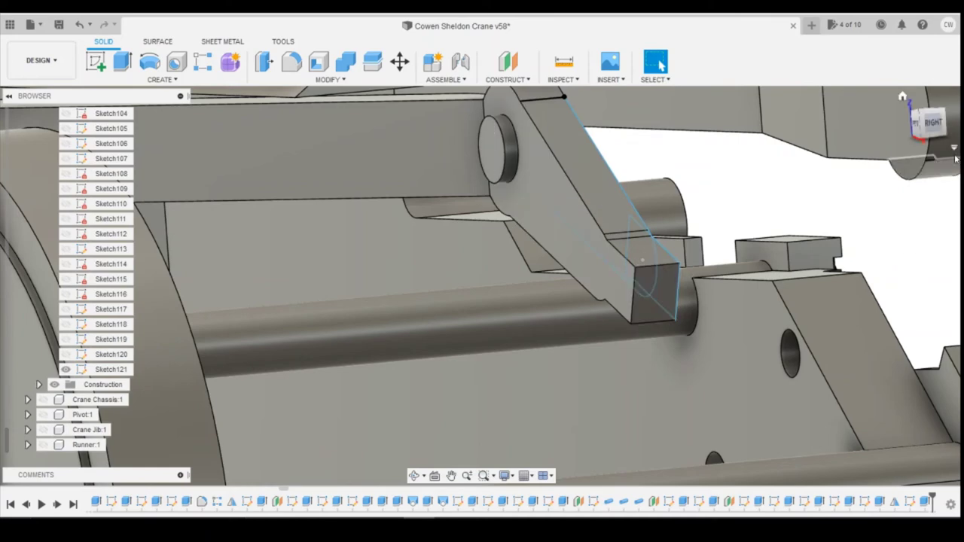
Extrude the two profiles of the bracket's end rectangle by -0.60 mm and join them to the body
left_click_drag(934, 124, 832, 130)
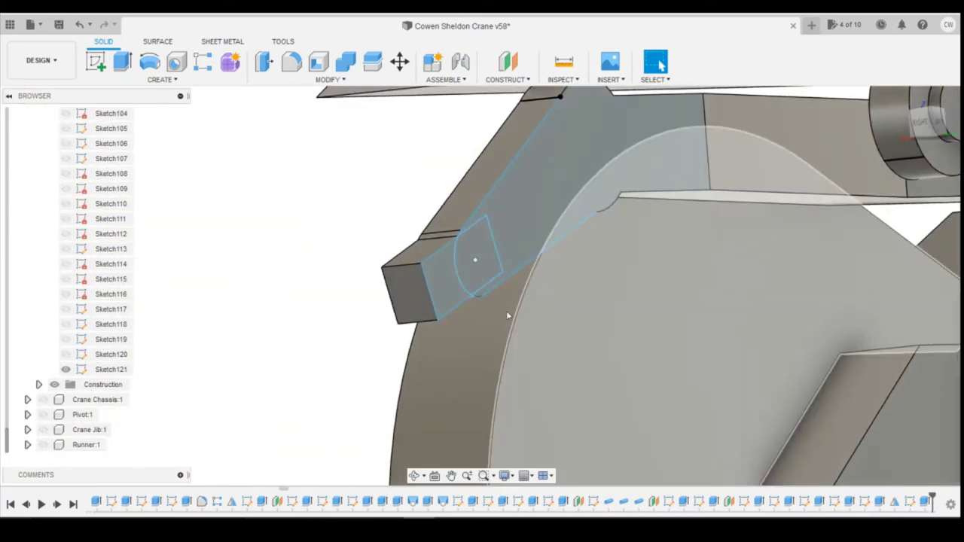
left_click(446, 274)
left_click(477, 285)
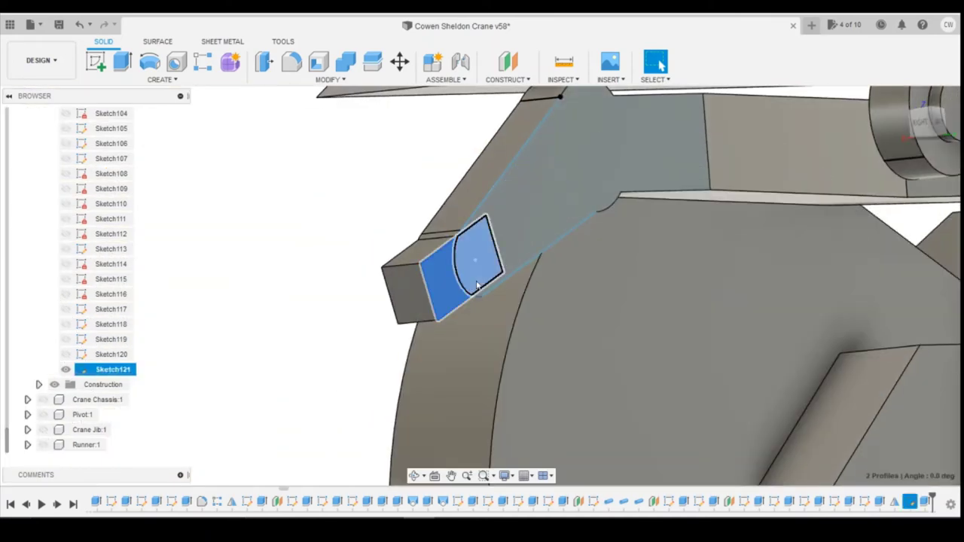
right_click(477, 285)
left_click(455, 336)
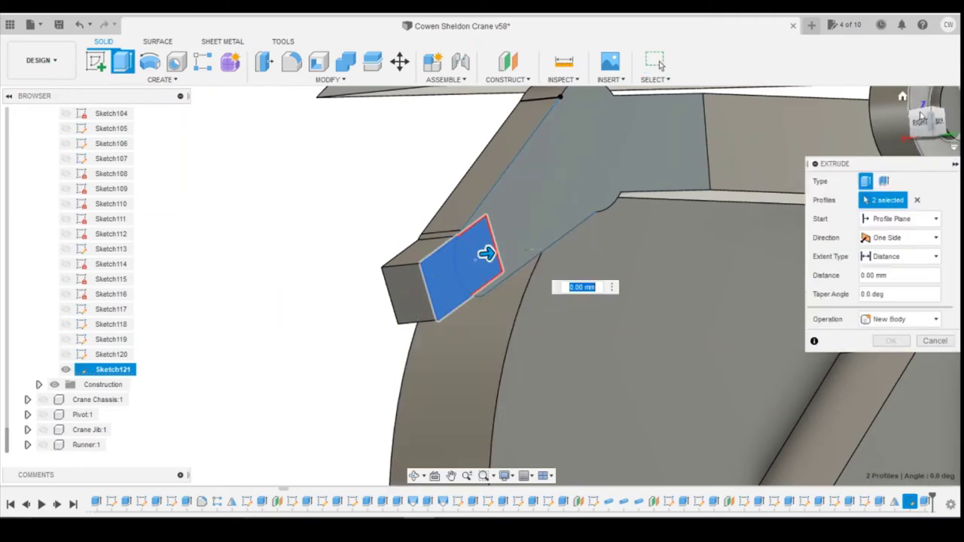
left_click_drag(923, 122, 892, 144)
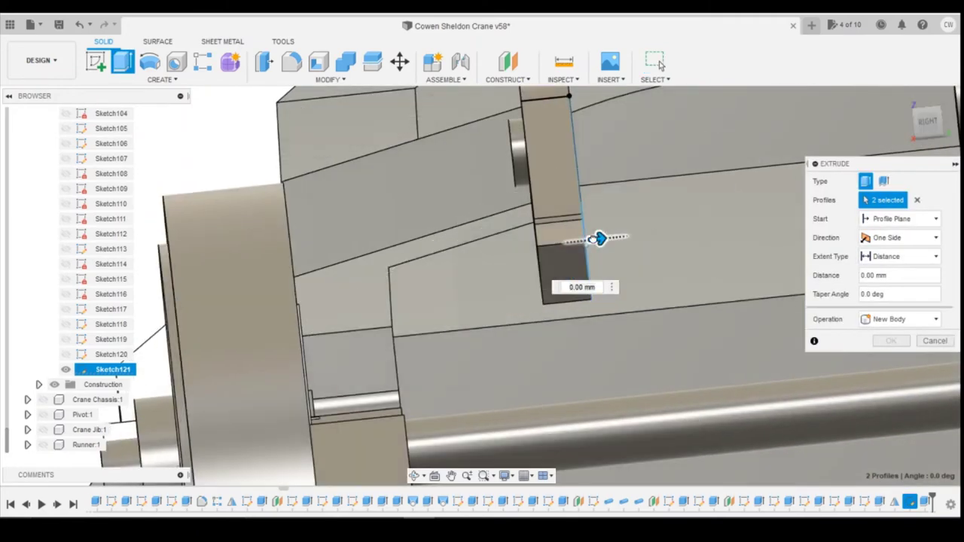
left_click_drag(618, 239, 550, 248)
left_click(900, 320)
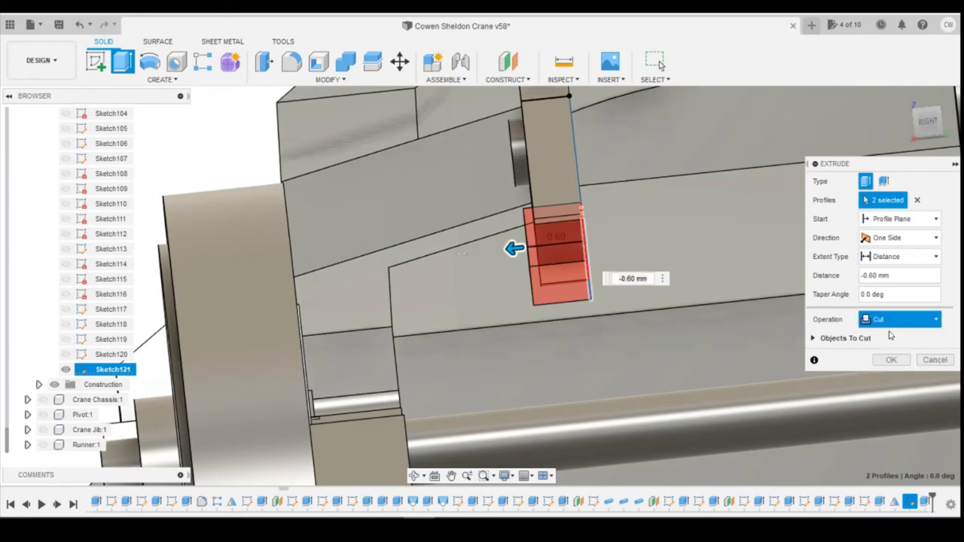
left_click(882, 333)
left_click_drag(926, 134, 949, 120)
left_click(889, 340)
Hide the bracket's sketch, Sketch121, in the Crane Body component
scroll(300, 300, "down", 2)
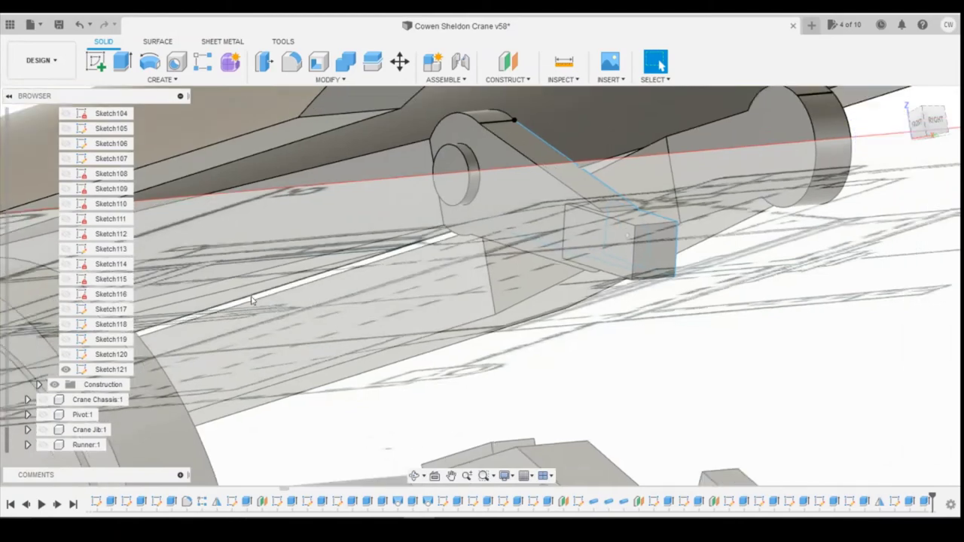
left_click(65, 370)
scroll(101, 337, "up", 2)
scroll(665, 310, "up", 3)
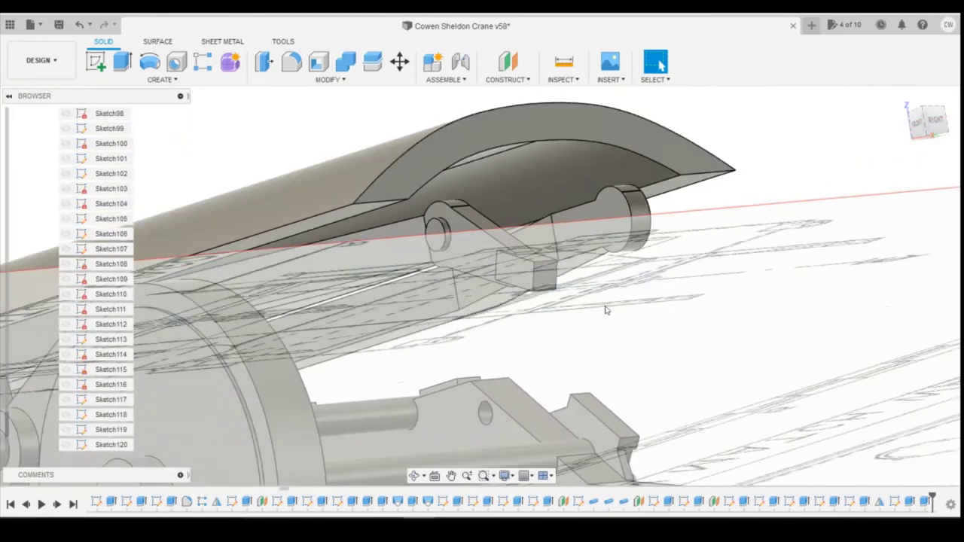
scroll(492, 272, "down", 3)
scroll(85, 167, "up", 6)
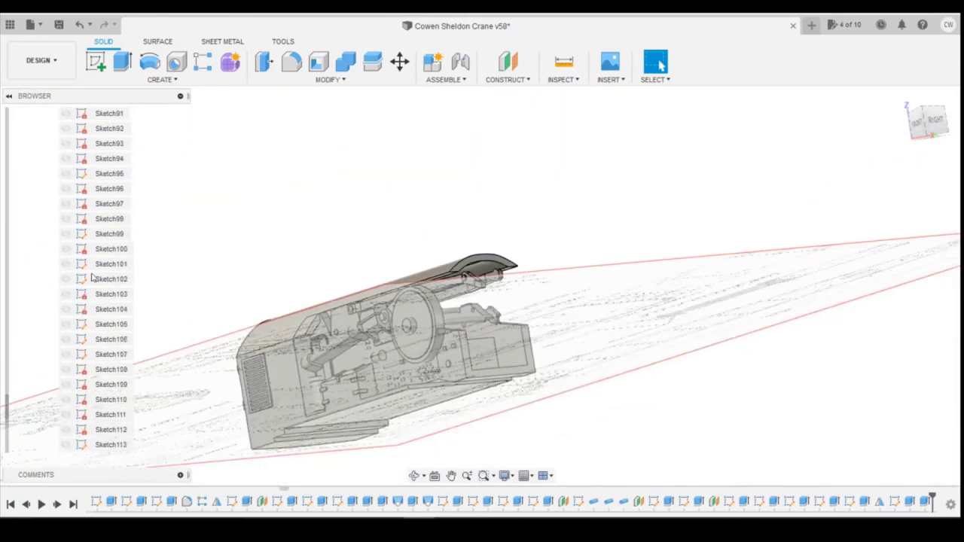
scroll(85, 168, "up", 9)
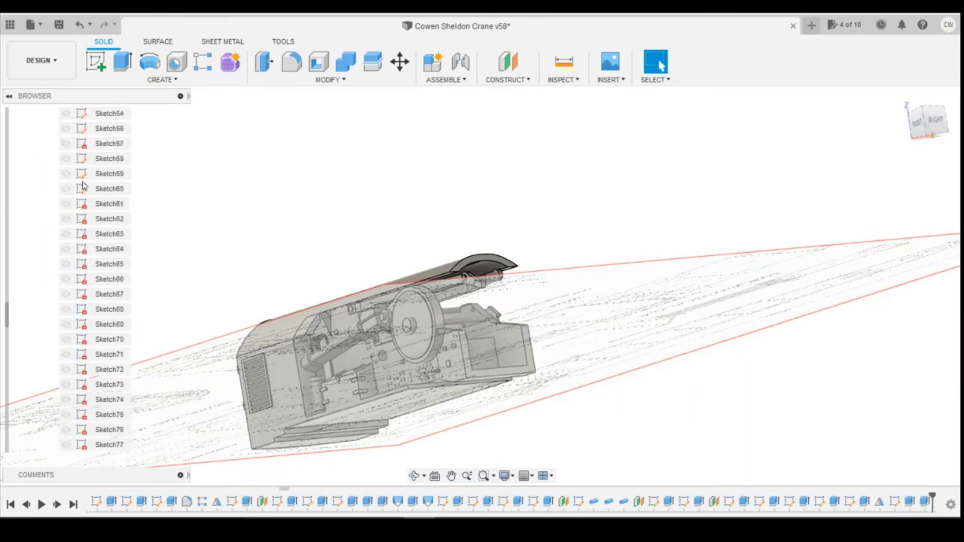
scroll(76, 178, "up", 13)
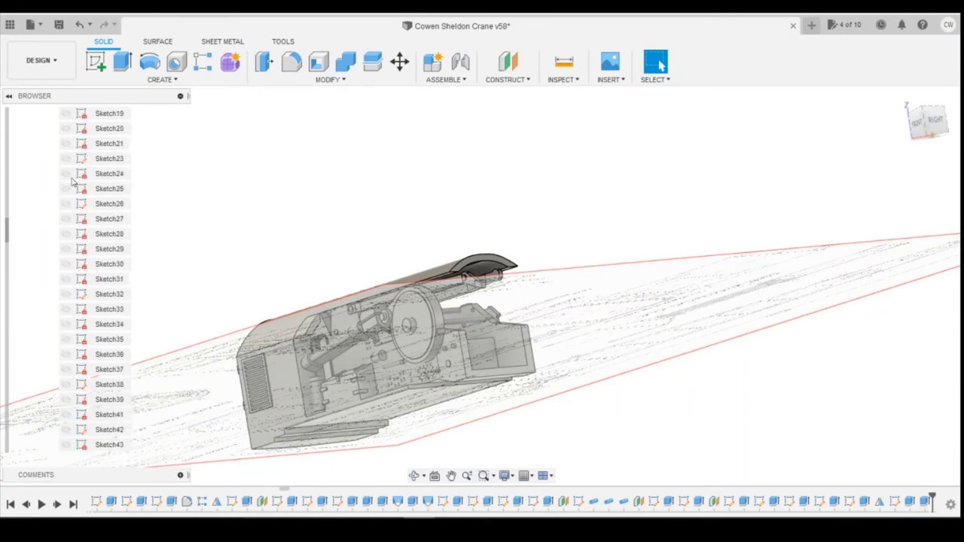
Collapse the Crane Body's sketch list and hide the last Cowans Sheldon canvas in the top-level canvases
scroll(71, 185, "up", 7)
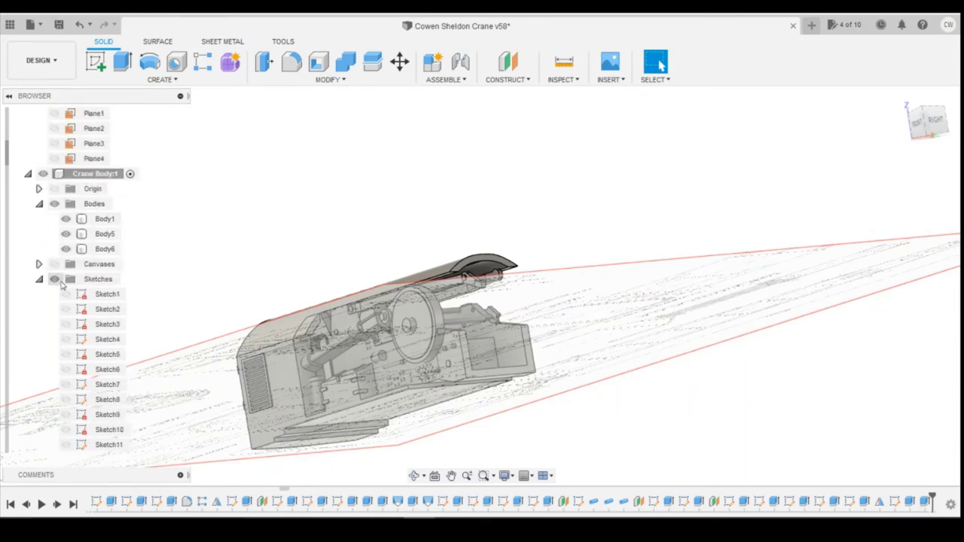
left_click(39, 279)
scroll(68, 282, "up", 2)
left_click(54, 219)
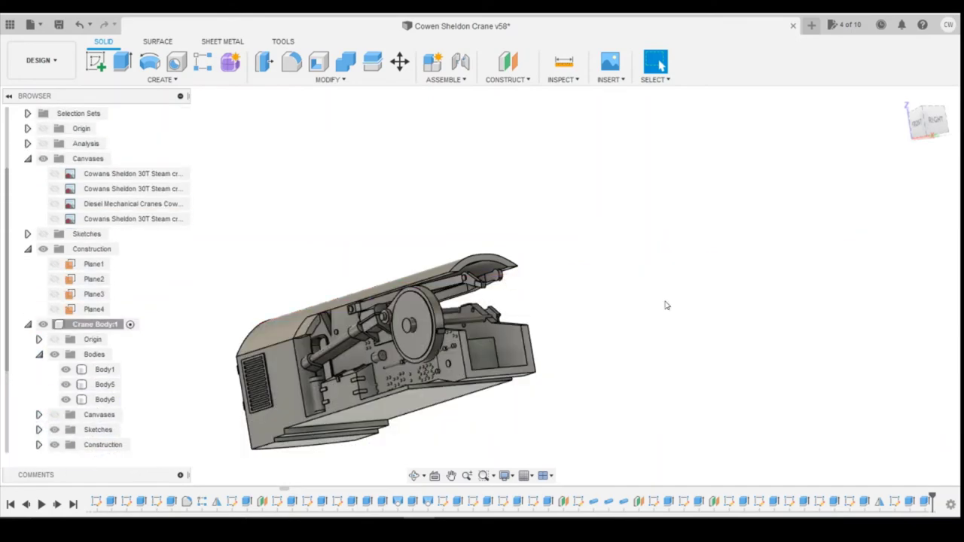
scroll(570, 291, "up", 2)
scroll(354, 293, "up", 6)
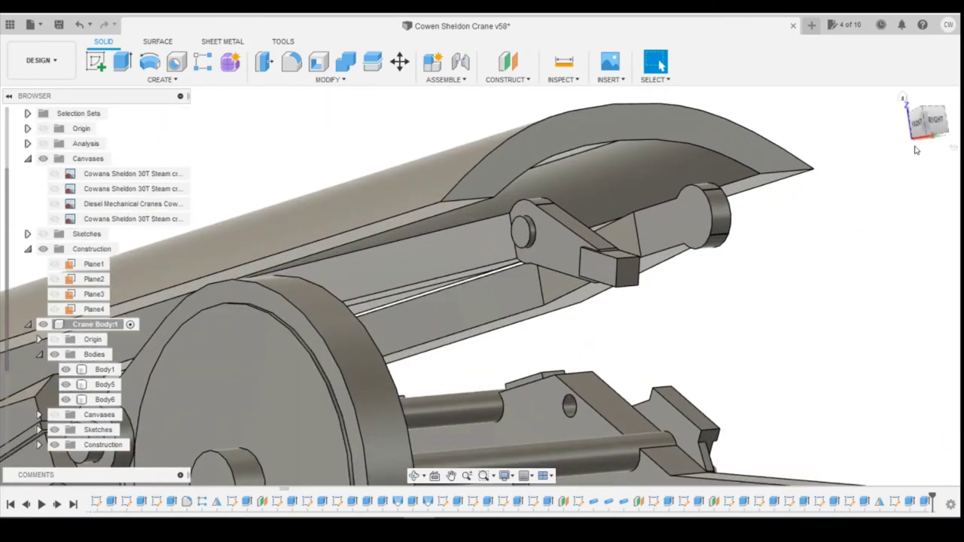
Switch to the crane reference photo in Photos, examine the pulley bracket's end, and dismiss the mail notifications
mouse_move(388, 517)
left_click(519, 467)
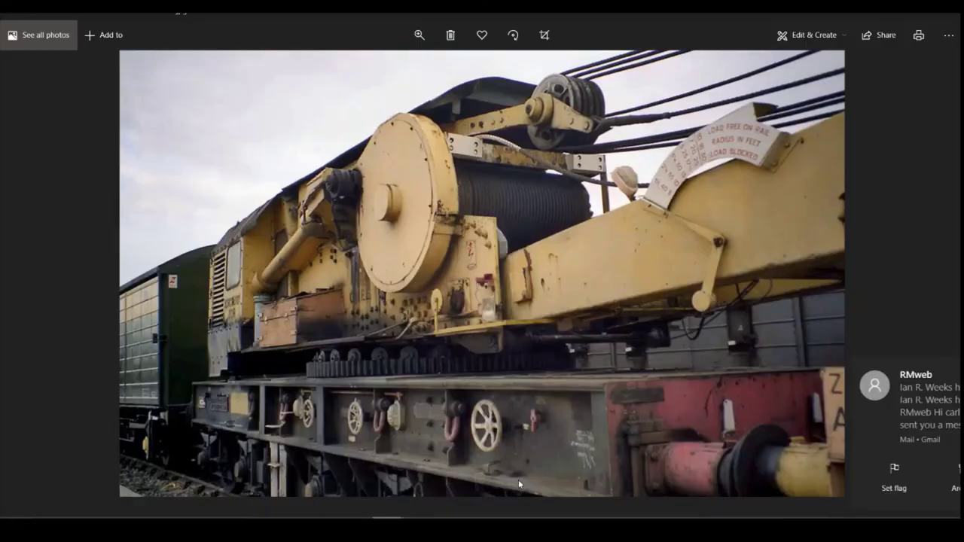
left_click(910, 475)
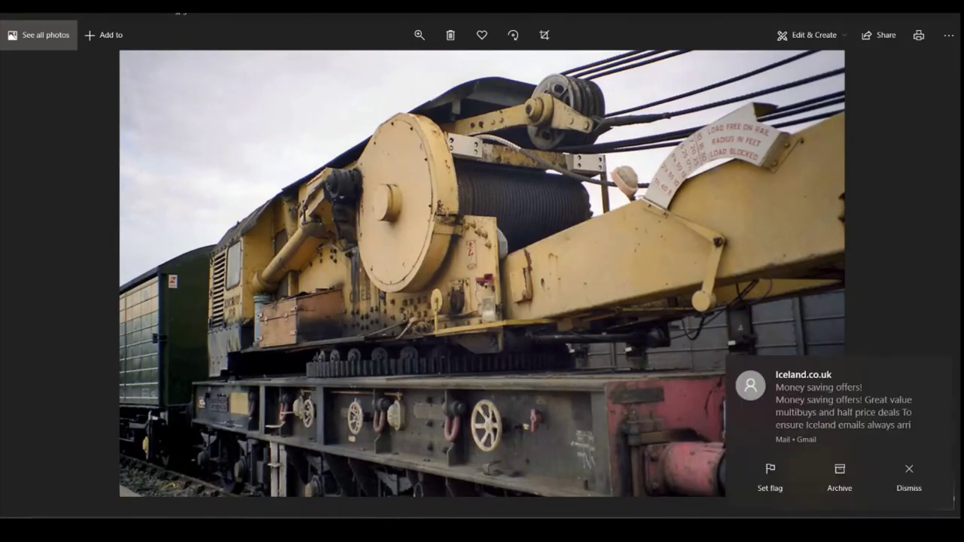
left_click(909, 473)
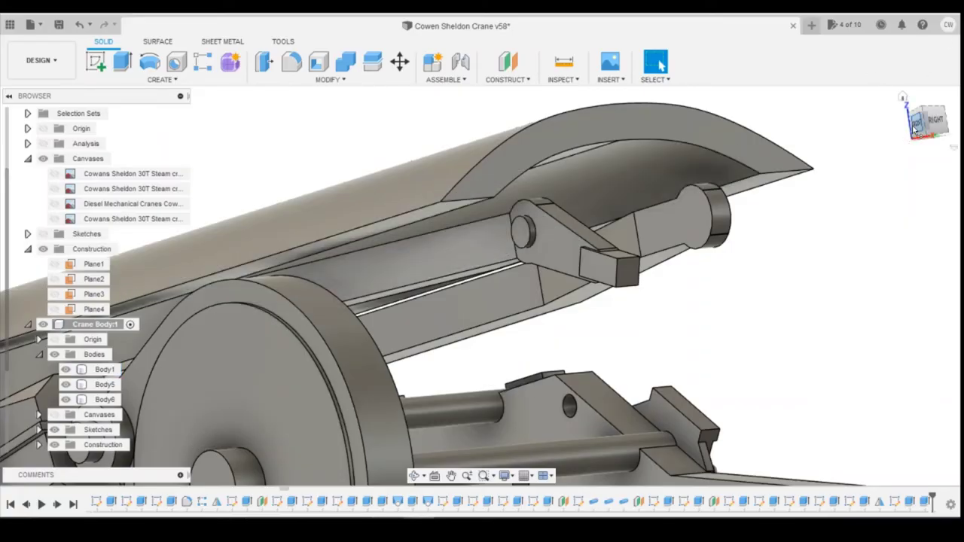
Start a sketch on the front face of the bracket's end rectangle and draw a 0.3 mm diameter circle near its outer end
left_click(916, 124)
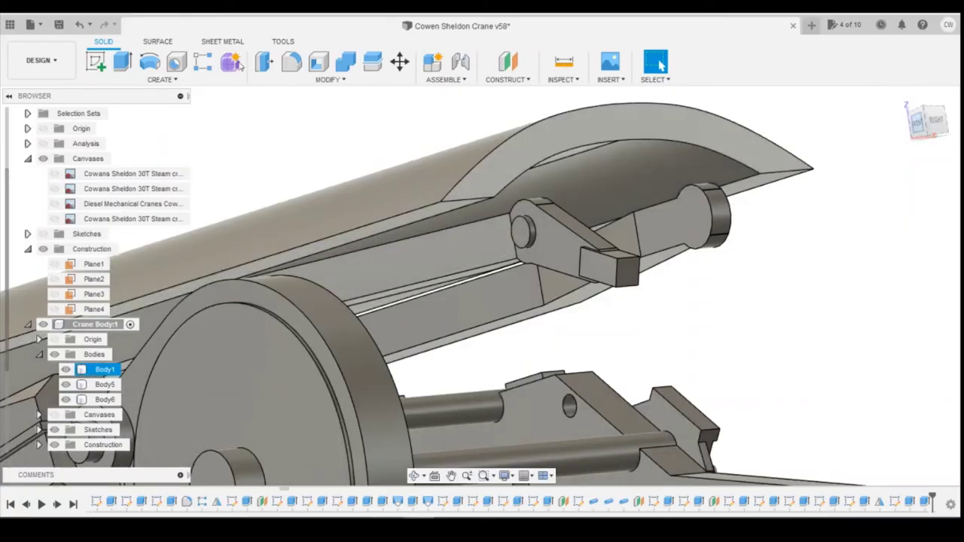
key("Escape")
left_click(588, 296)
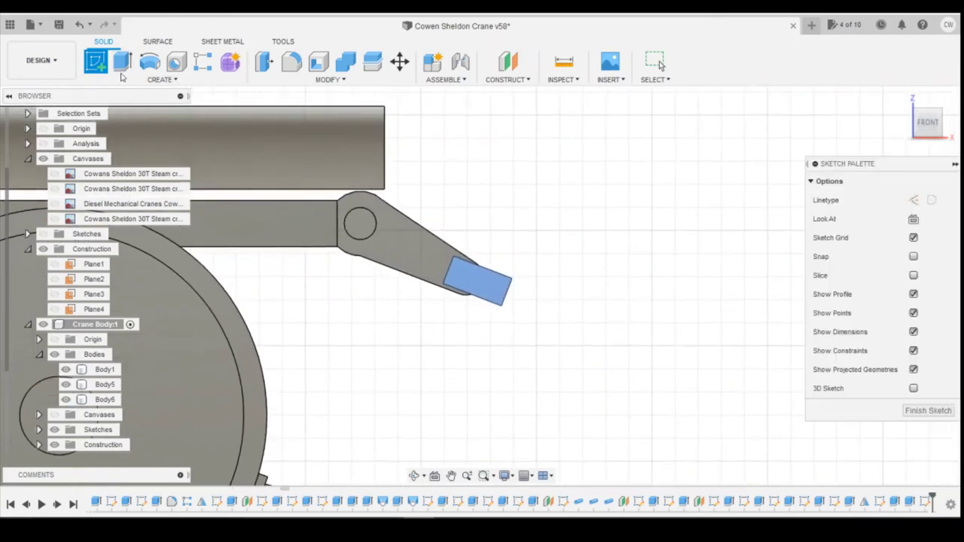
left_click(149, 61)
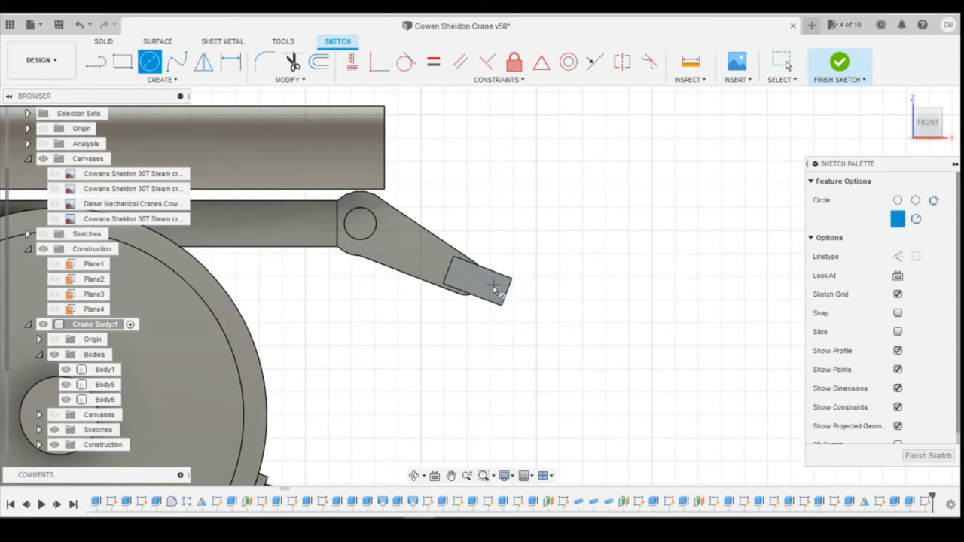
scroll(494, 290, "up", 2)
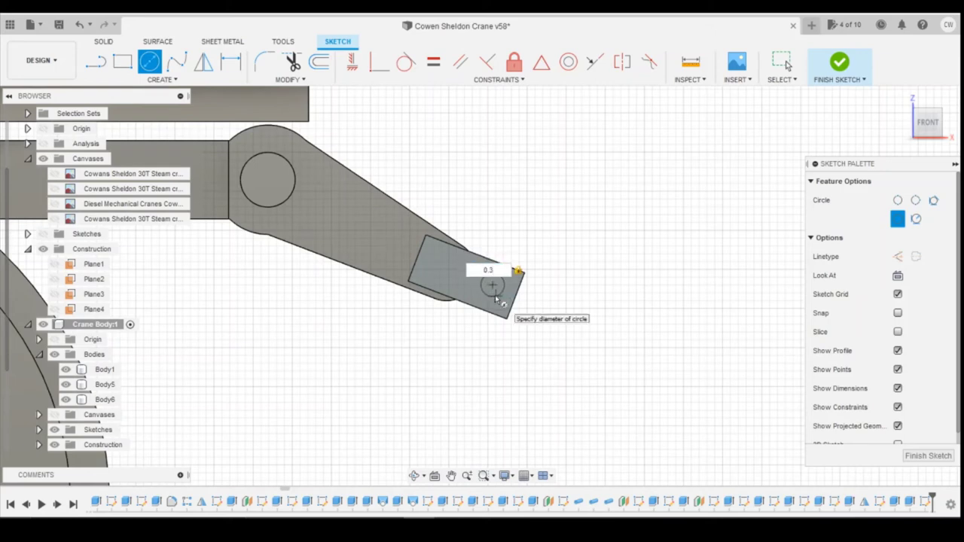
key("Return")
key("Escape")
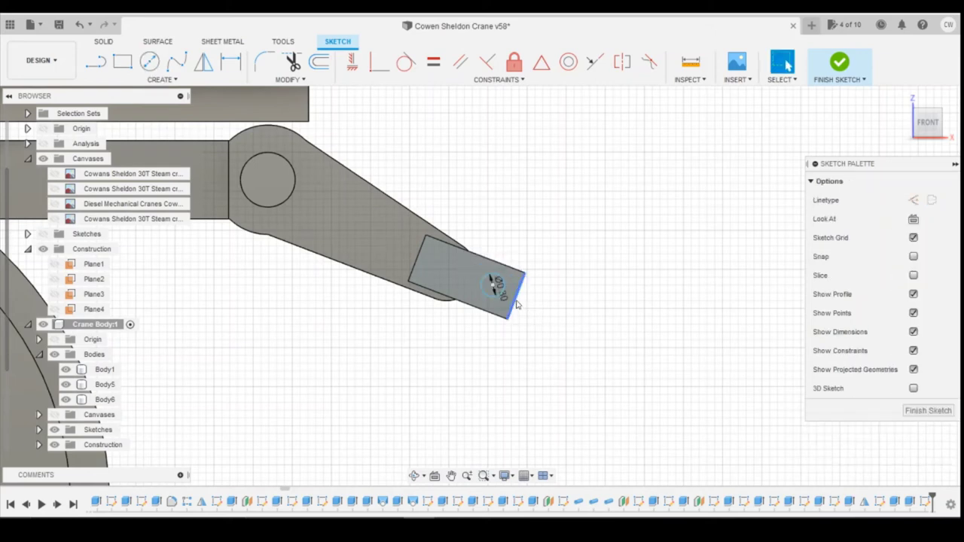
Measure the rectangle's short outer edge and dimension the circle's centre from the lower long edge as 0.634/2 mm
left_click(517, 302)
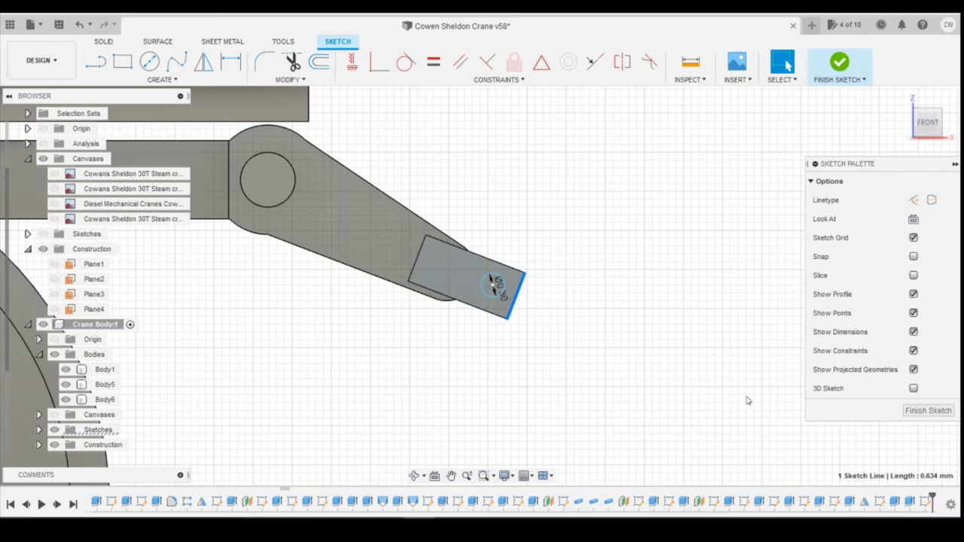
left_click(231, 61)
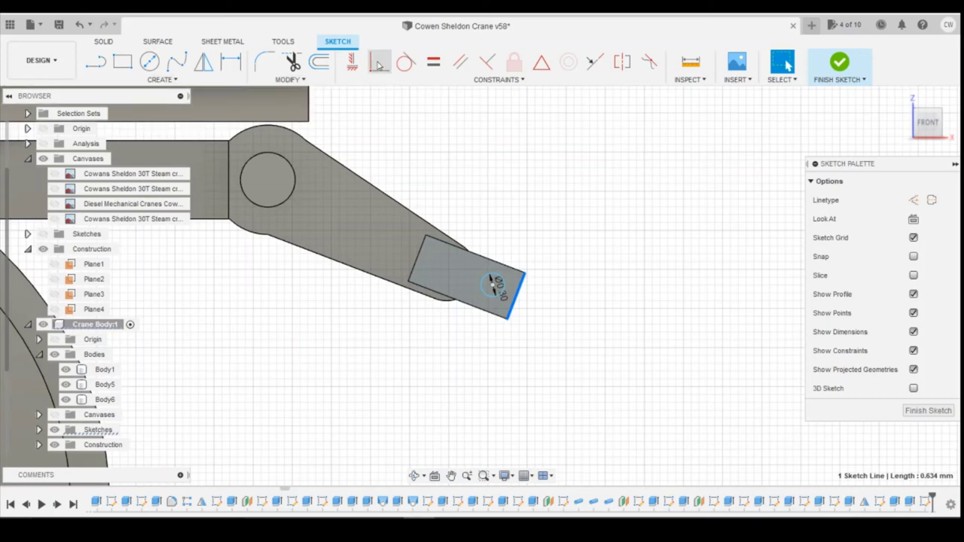
left_click(493, 284)
left_click(484, 309)
left_click(635, 366)
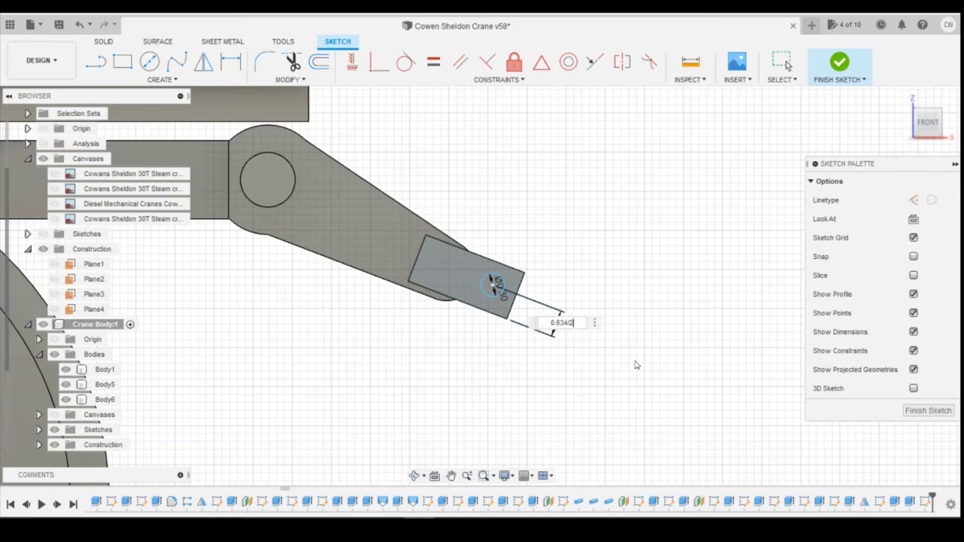
key("Return")
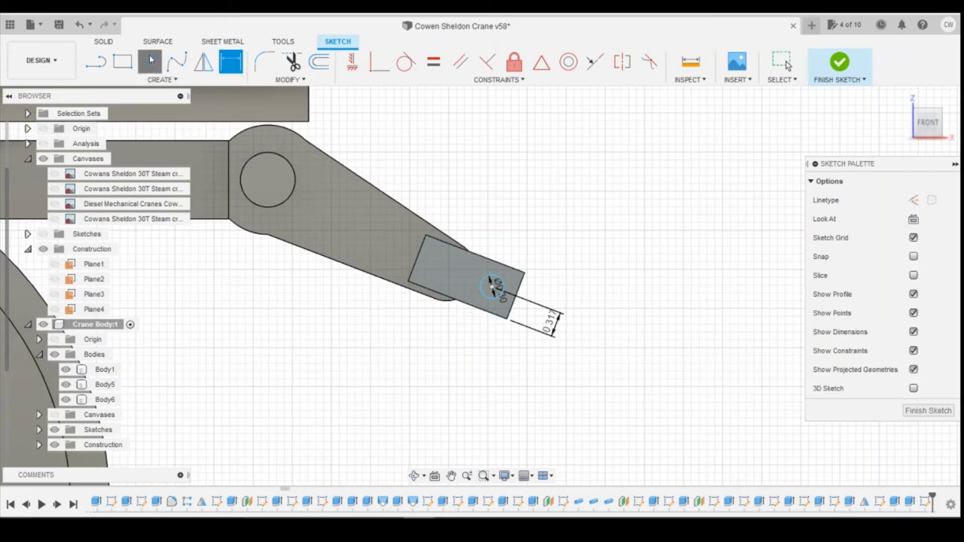
Draw a second 0.3 mm diameter circle near the inner end of the bracket's end rectangle
key("c")
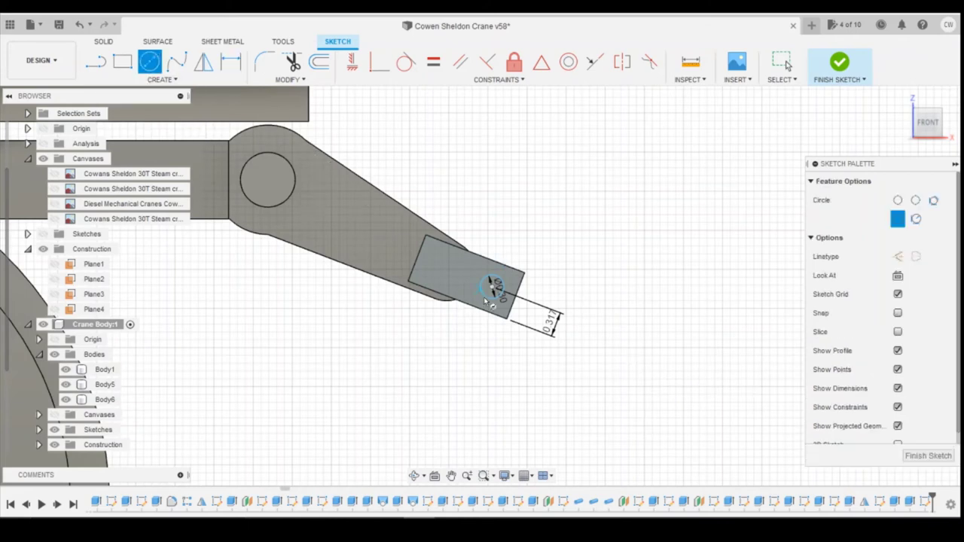
left_click(441, 269)
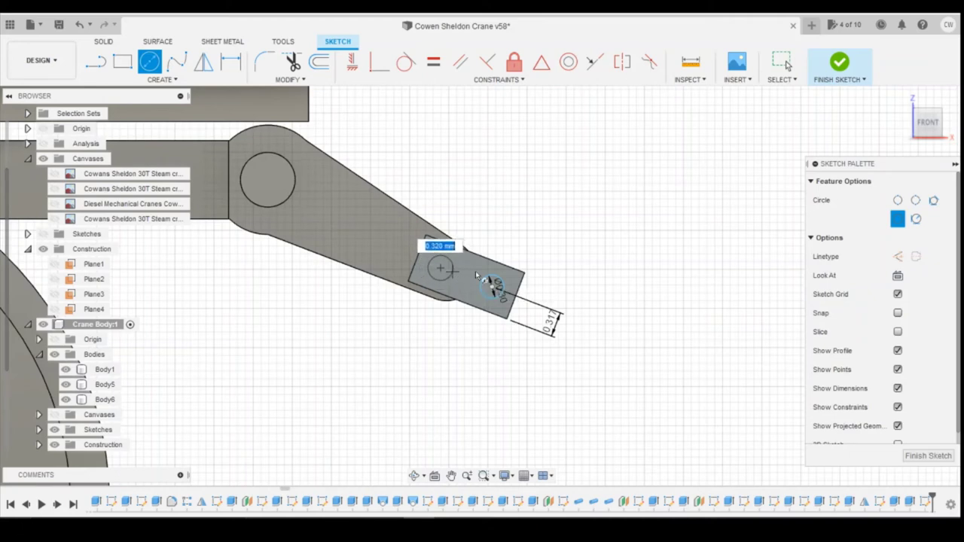
type("0.3")
key("Return")
key("Escape")
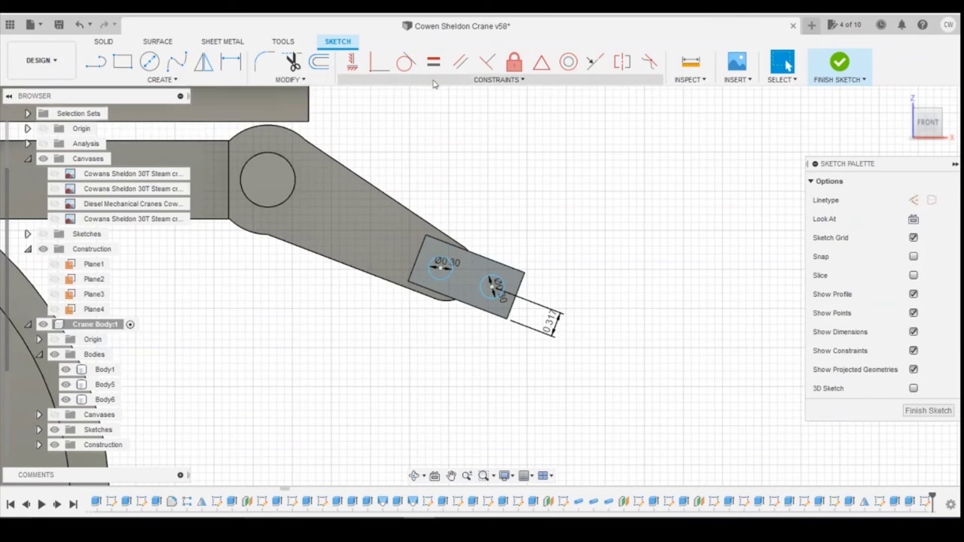
Dimension the second circle's centre 0.317 mm from the rectangle's lower long edge
key("d")
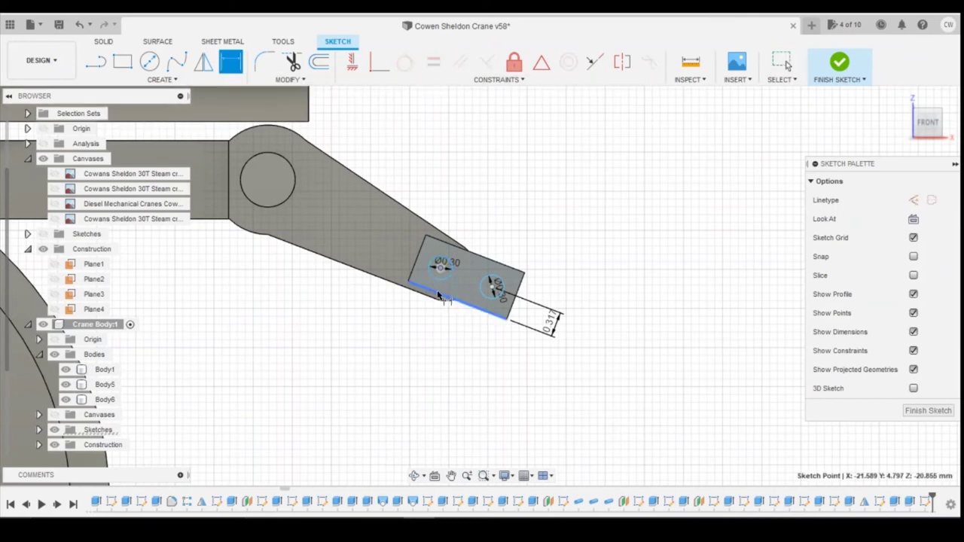
left_click(439, 296)
left_click(605, 346)
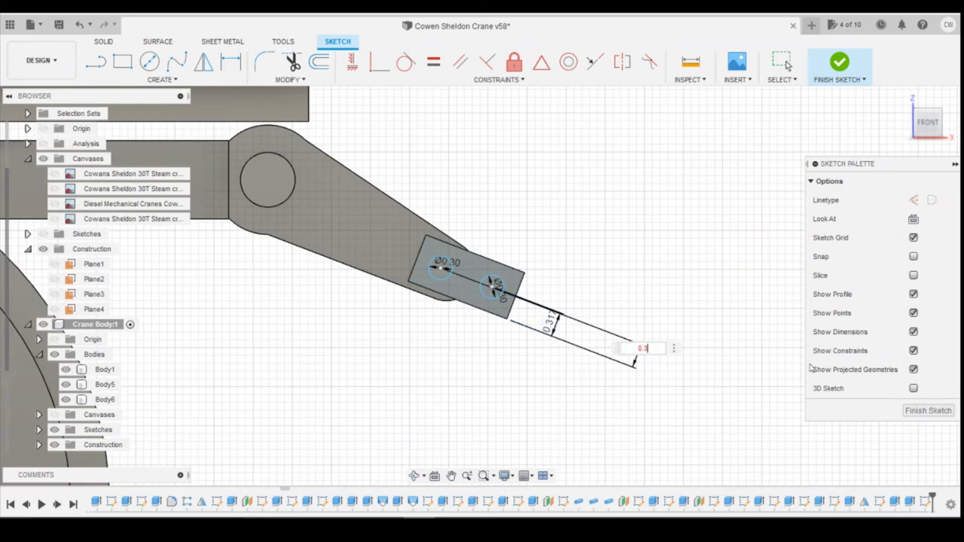
type("0.317")
key("Return")
scroll(403, 278, "up", 3)
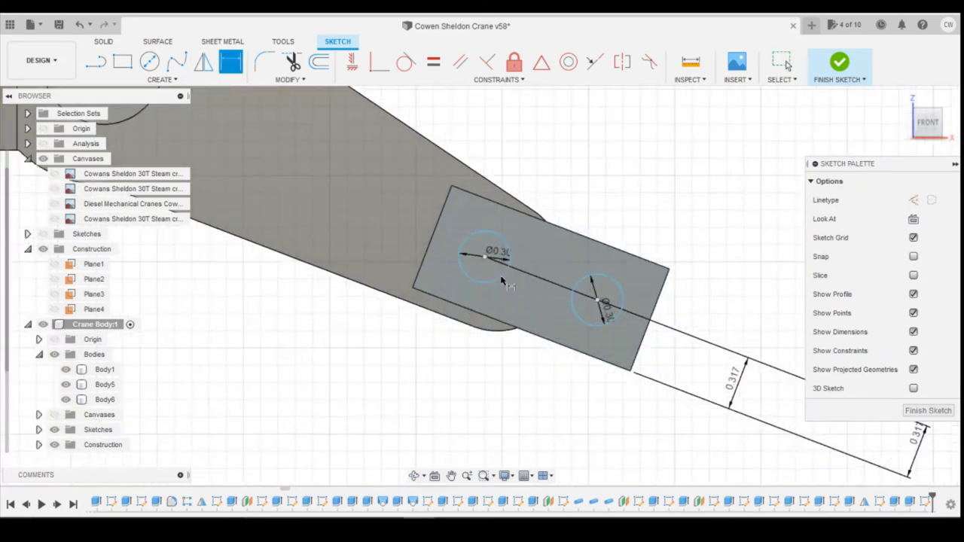
key("Escape")
Extrude both small circles 0.15 mm outward from the bracket's end face as bolt heads
left_click(595, 301)
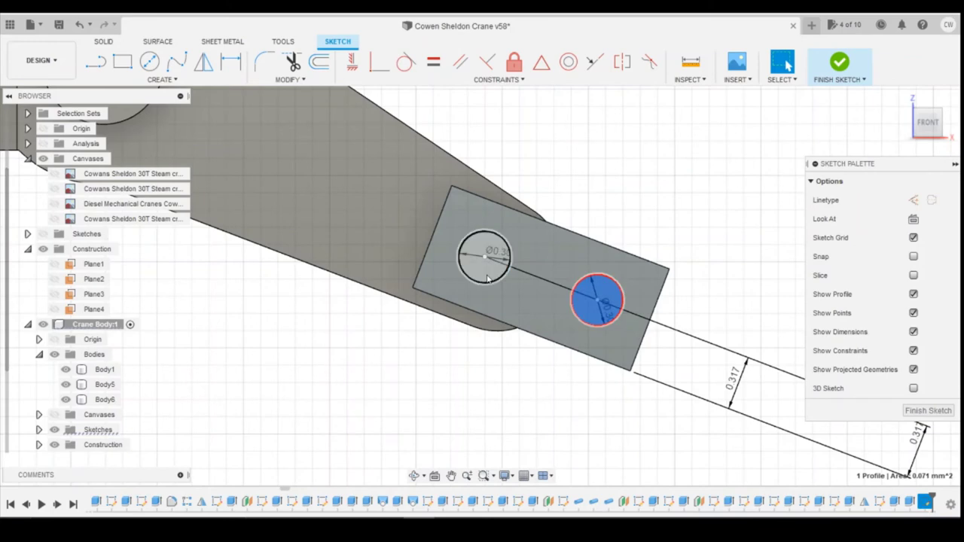
left_click(488, 278, "shift")
right_click(487, 277)
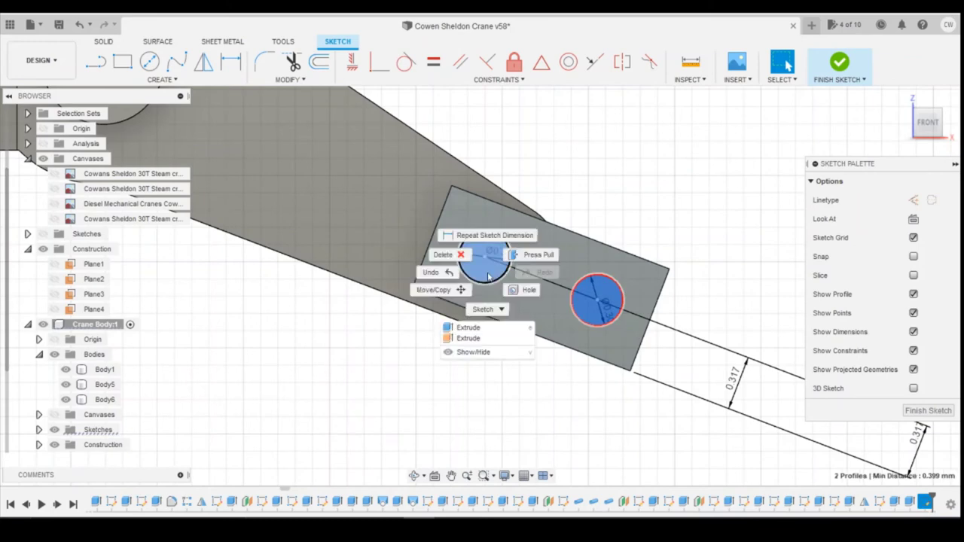
left_click(471, 327)
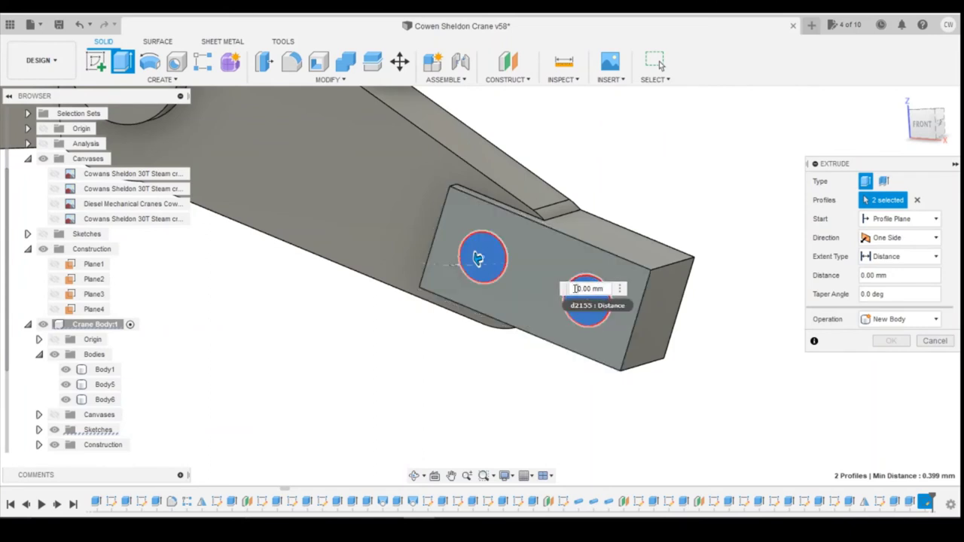
left_click_drag(584, 289, 638, 289)
type("0.15")
key("Return")
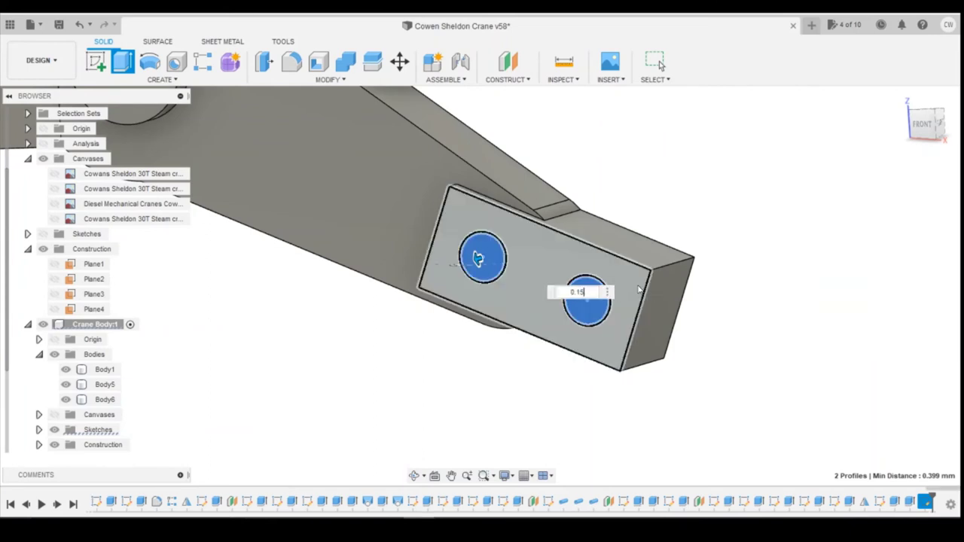
key("Return")
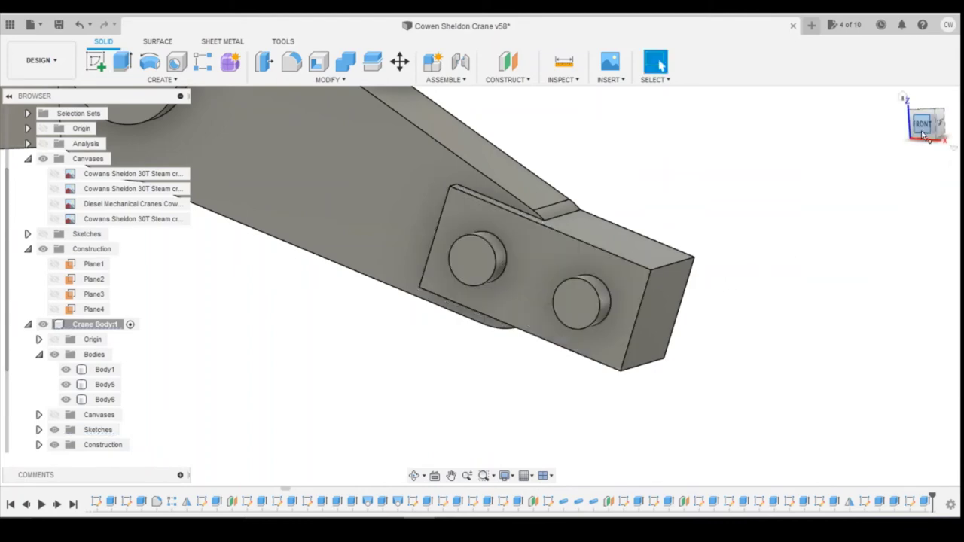
Start a sketch on the front face of the far pulley arm's rounded end and turn on Slice
left_click(919, 127)
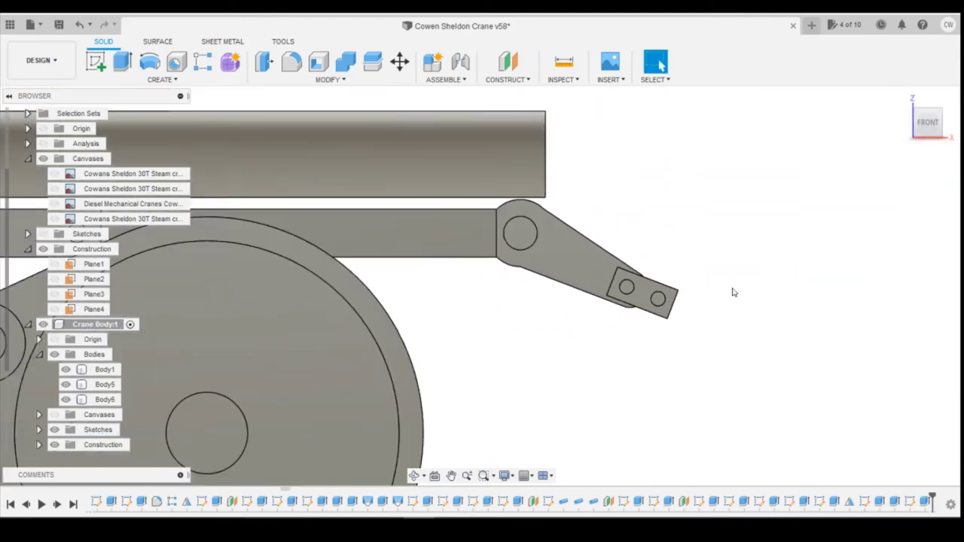
left_click_drag(918, 130, 901, 133)
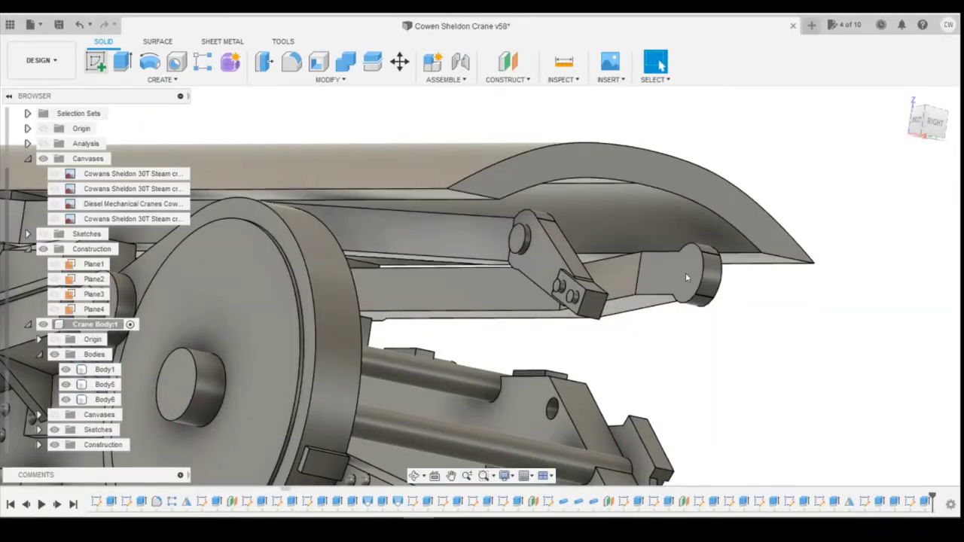
left_click(685, 272)
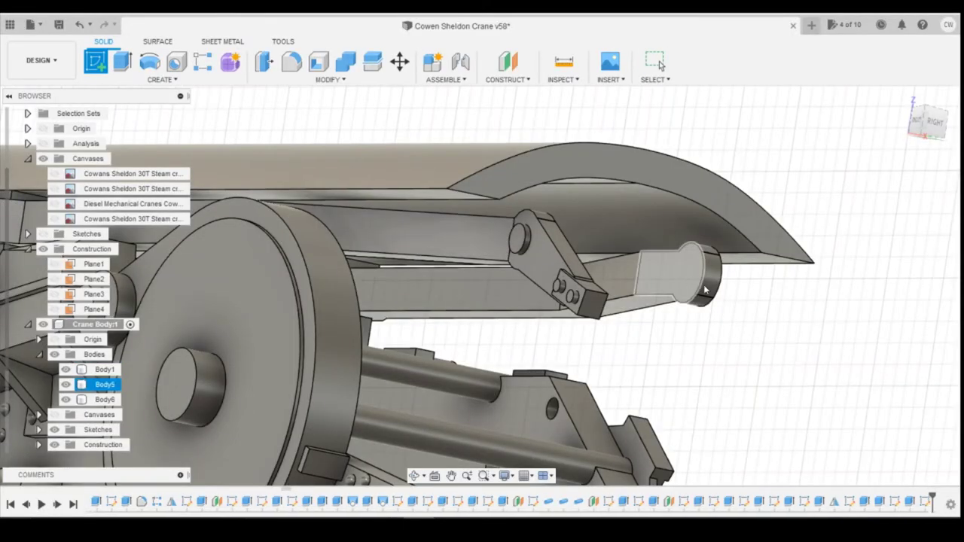
left_click(705, 290)
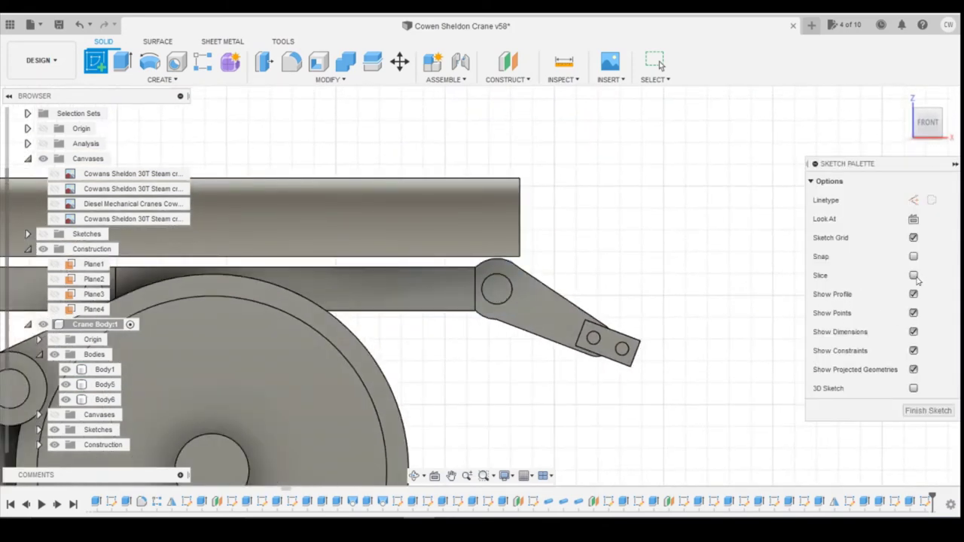
left_click(914, 276)
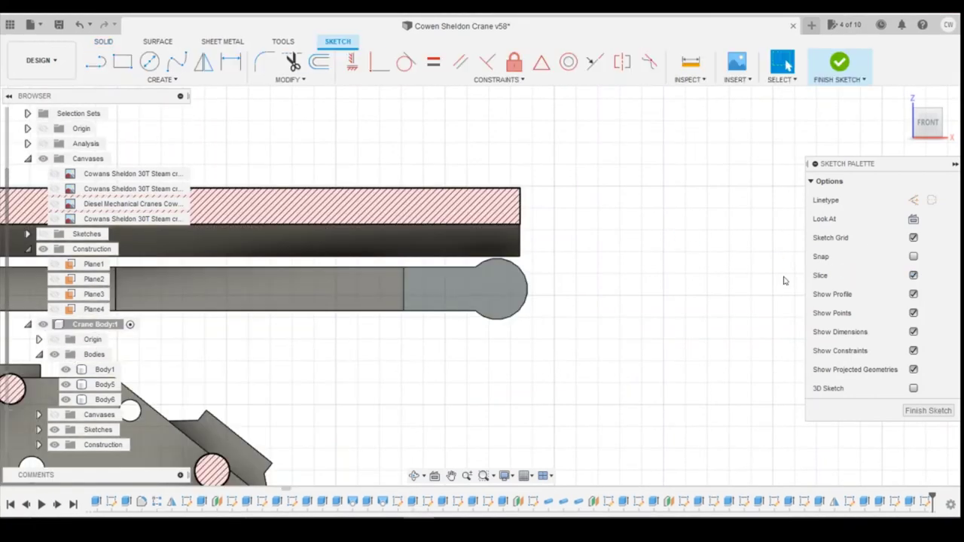
Draw a 3 mm diameter circle concentric with the far arm's rounded end
scroll(543, 295, "up", 3)
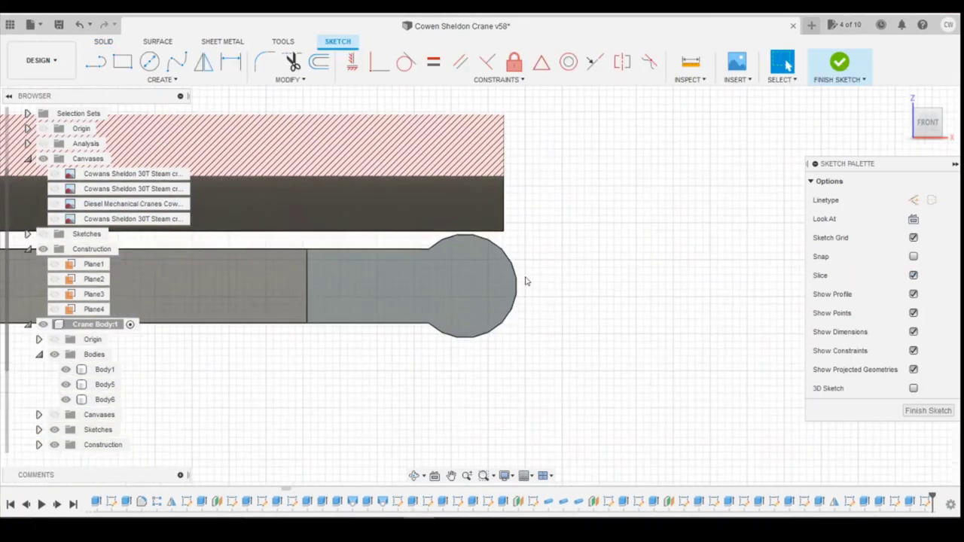
left_click(483, 296)
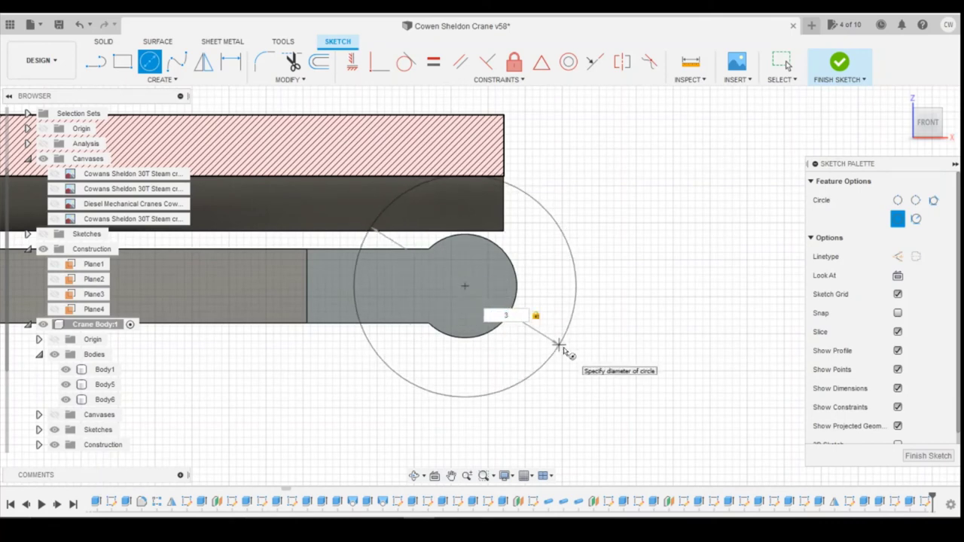
key("Return")
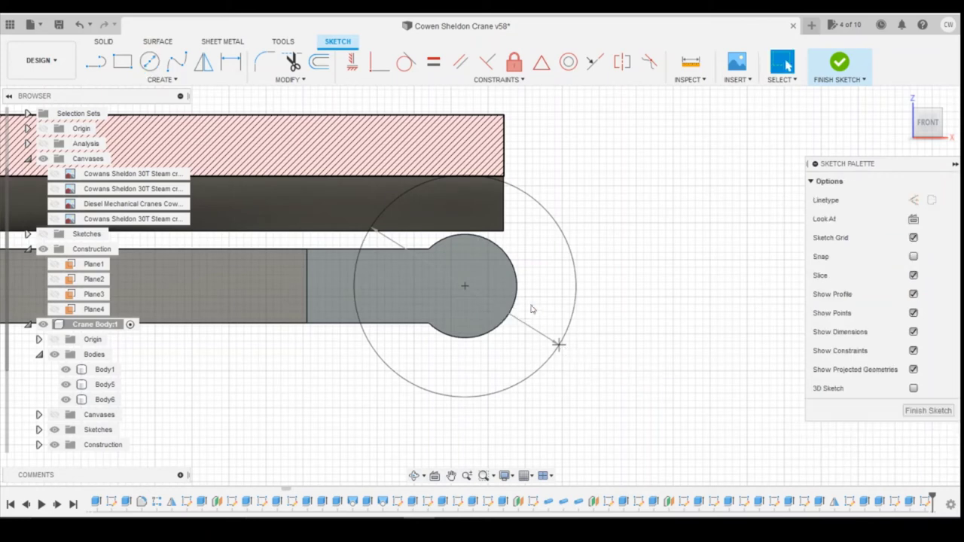
Extrude both profiles of the 3 mm circle 0.40 mm toward the near arm as a new body
left_click(491, 278)
right_click(492, 278)
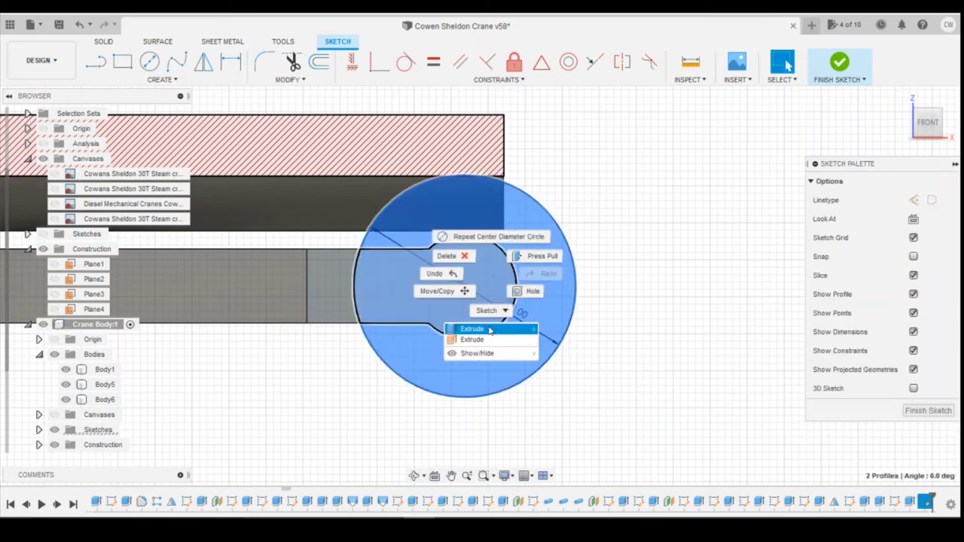
left_click(471, 334)
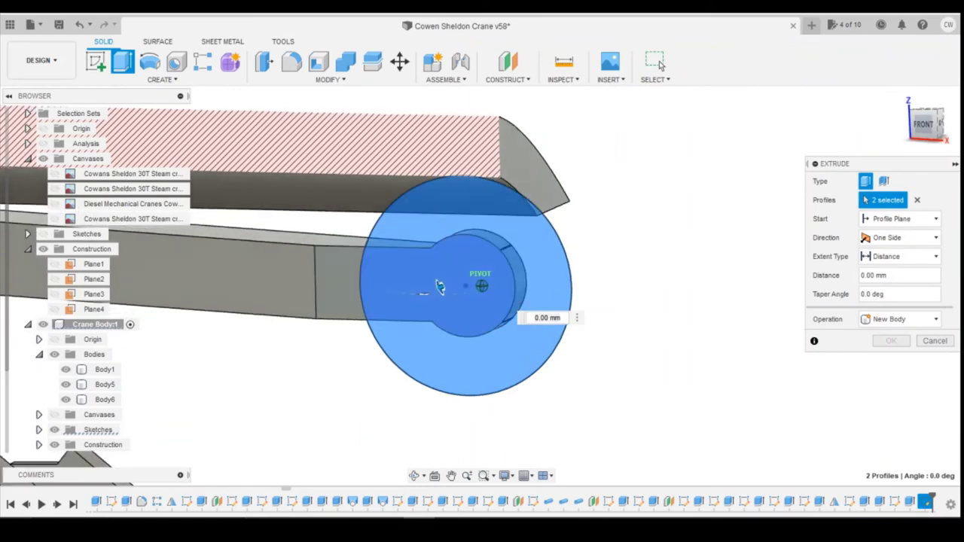
left_click_drag(452, 289, 430, 291)
left_click(928, 321)
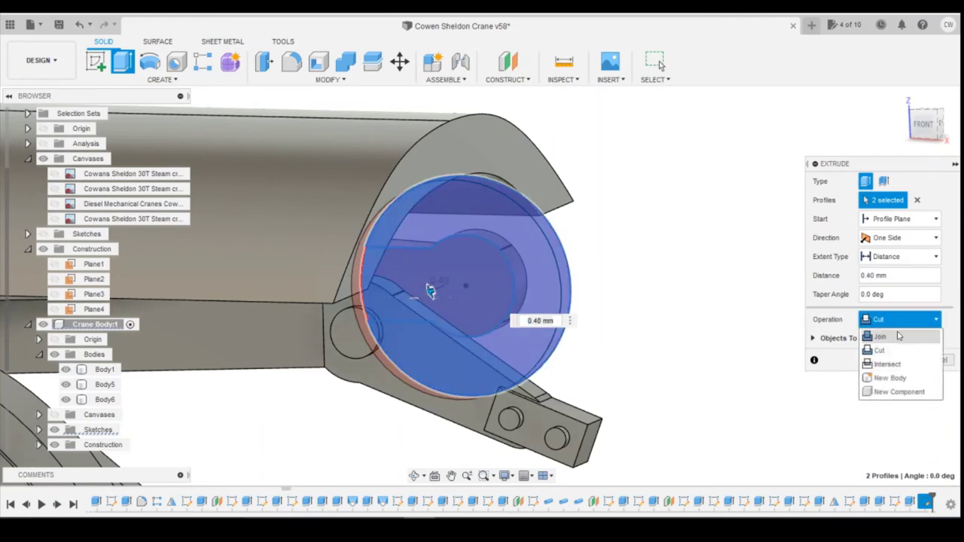
left_click(901, 378)
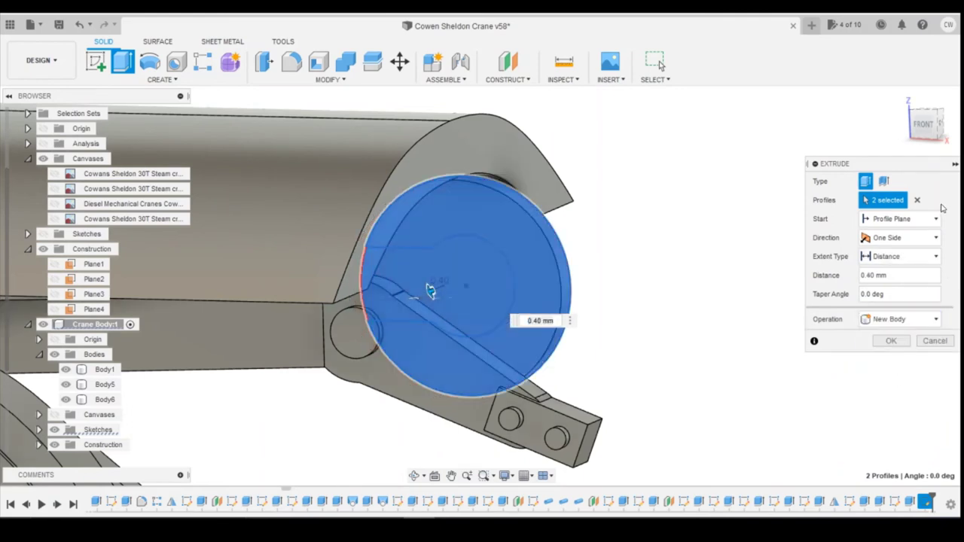
mouse_move(932, 137)
left_mouse_down()
mouse_move(915, 132)
mouse_move(916, 123)
mouse_move(929, 134)
left_mouse_up()
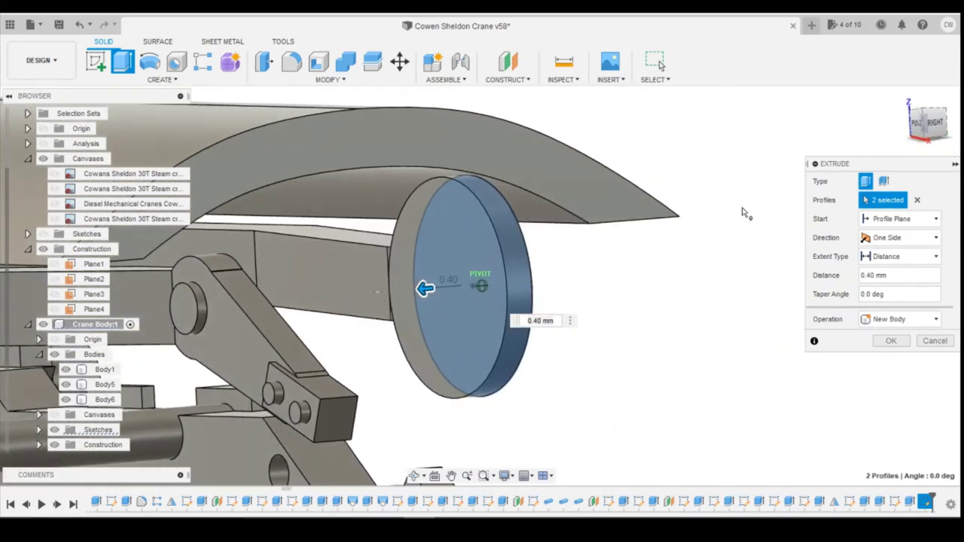
left_click(890, 342)
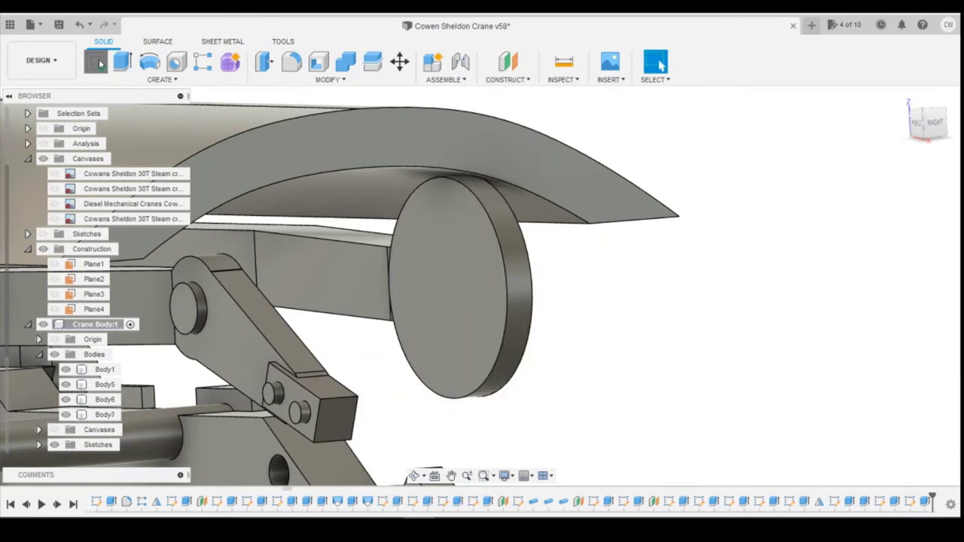
Sketch a 2.5 mm diameter circle concentric on the pulley disc's front face, with Slice turned on
left_click(98, 63)
left_click(494, 319)
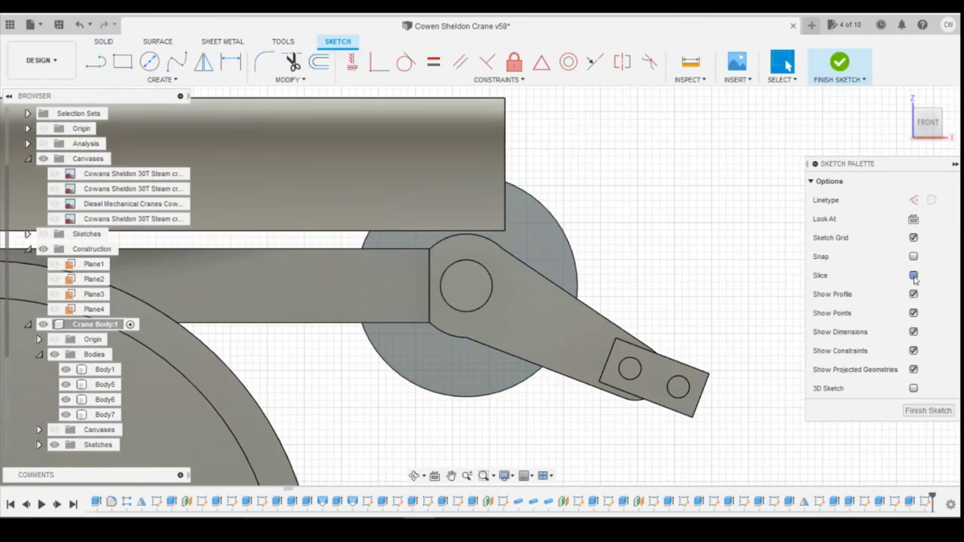
left_click(913, 276)
key("c")
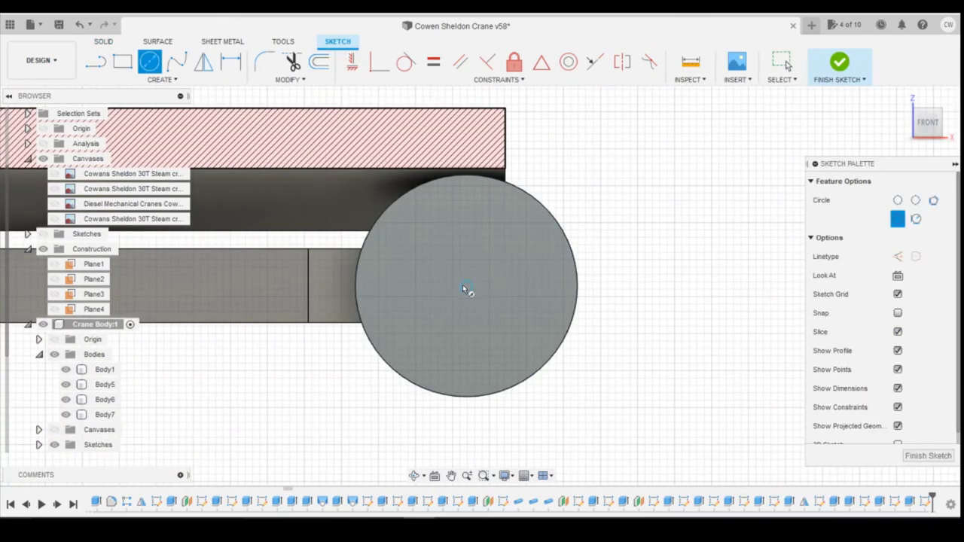
left_click(465, 287)
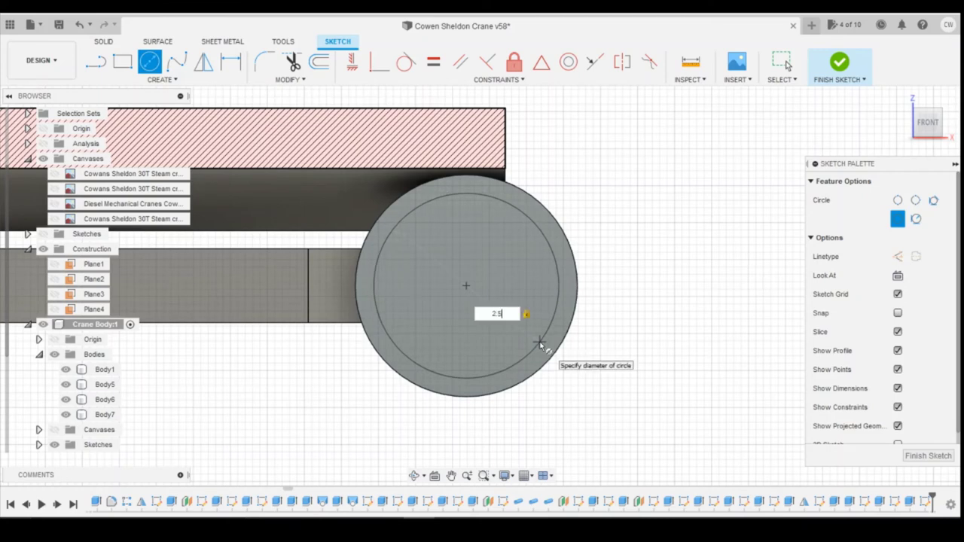
key("Return")
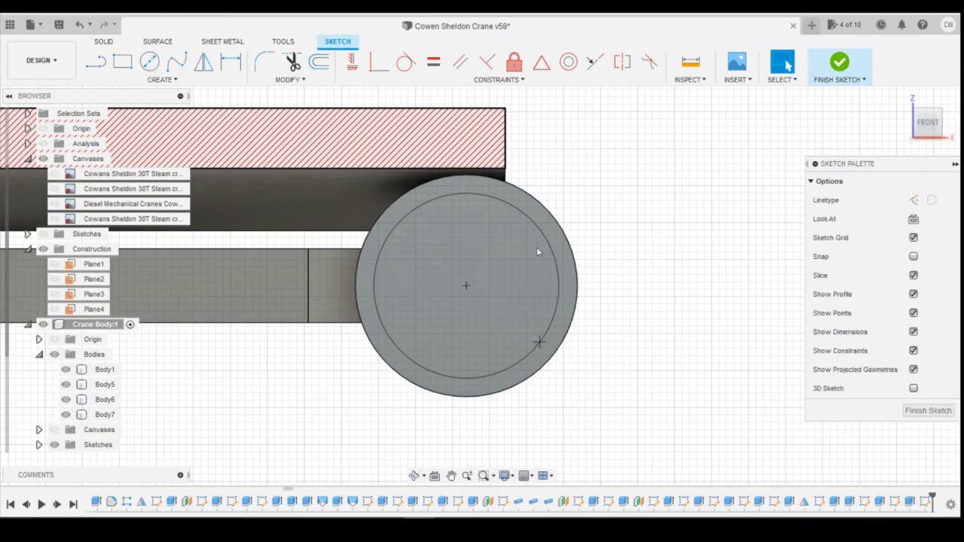
Extrude the 2.5 mm circle 0.2 mm outward from the disc, joined to the pulley body
left_click(519, 242)
right_click(519, 242)
left_click(508, 307)
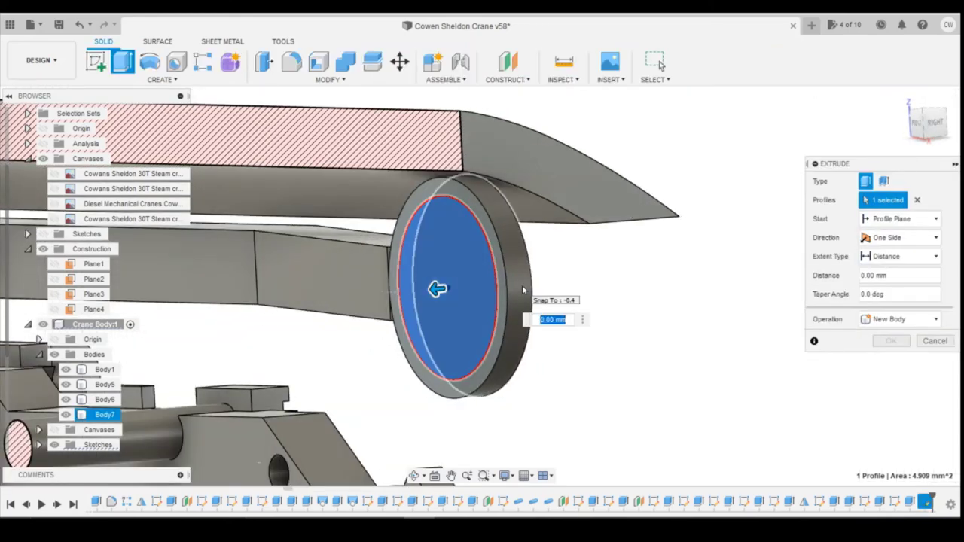
type("0.2")
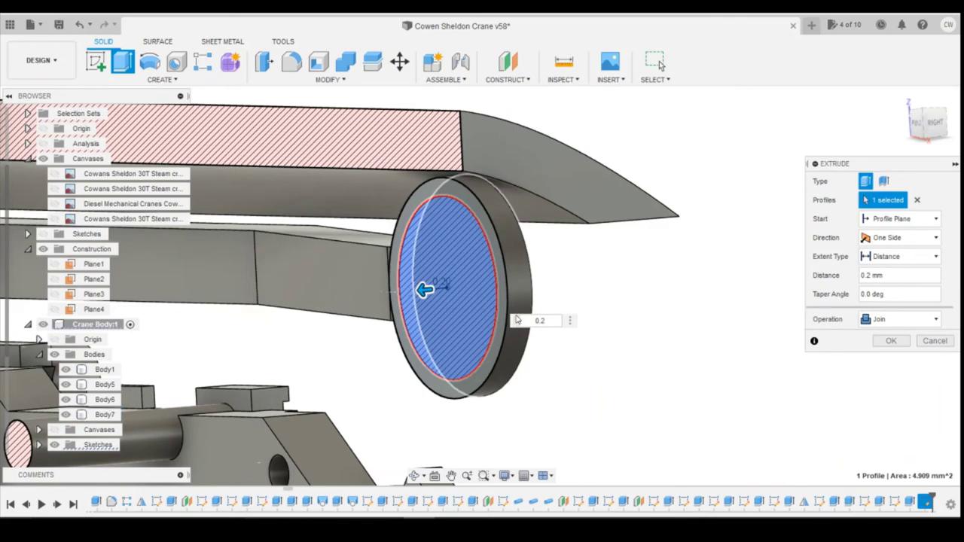
left_click(890, 343)
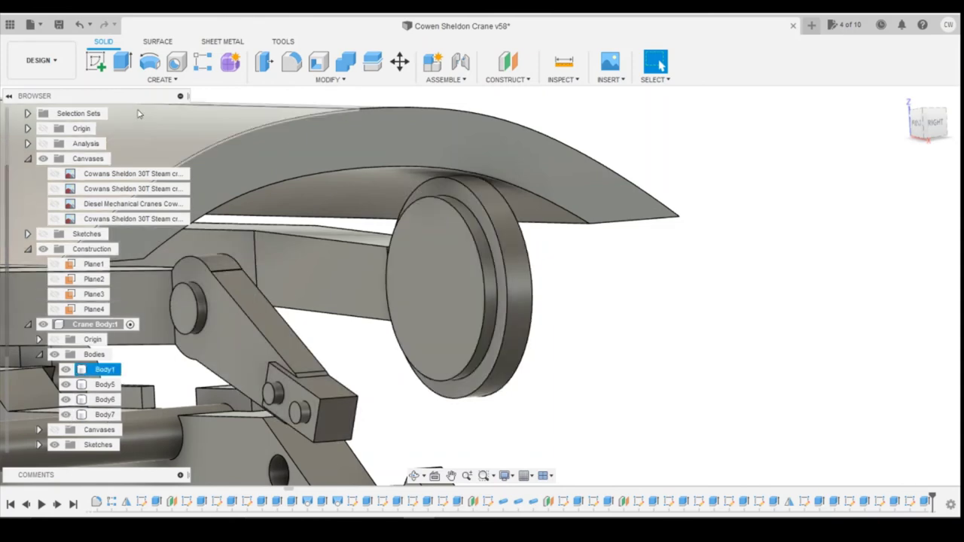
Mirror the stepped pulley body about its raised front face as a new body
left_click(159, 79)
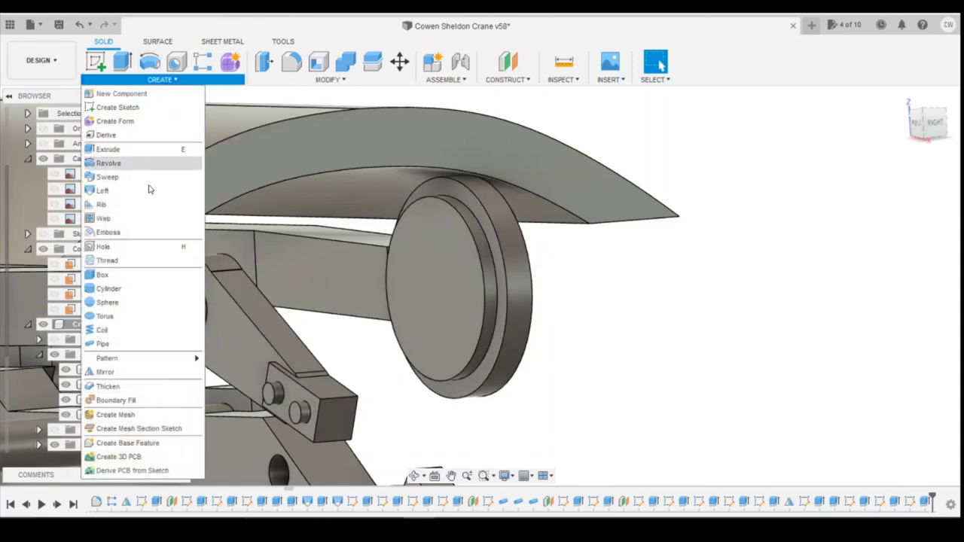
left_click(140, 372)
left_click(464, 321)
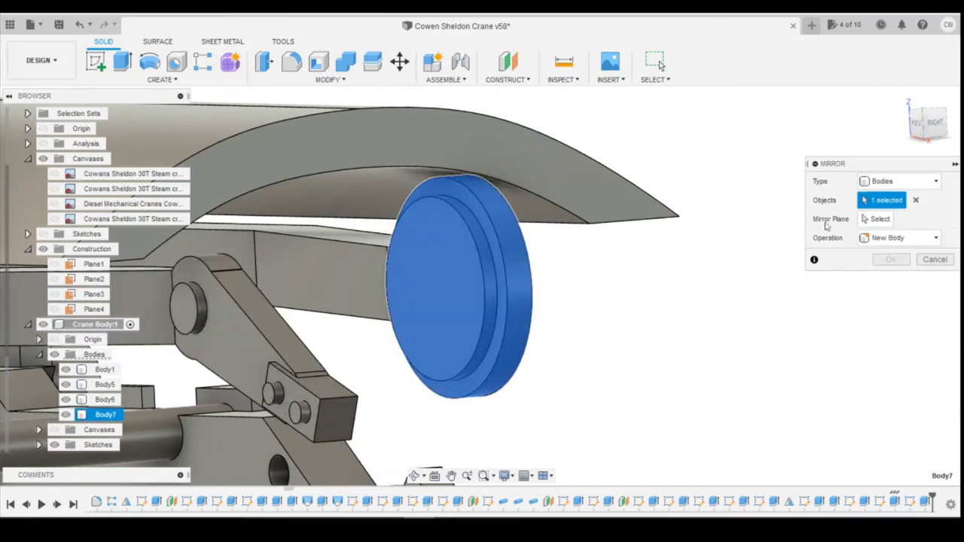
left_click(876, 219)
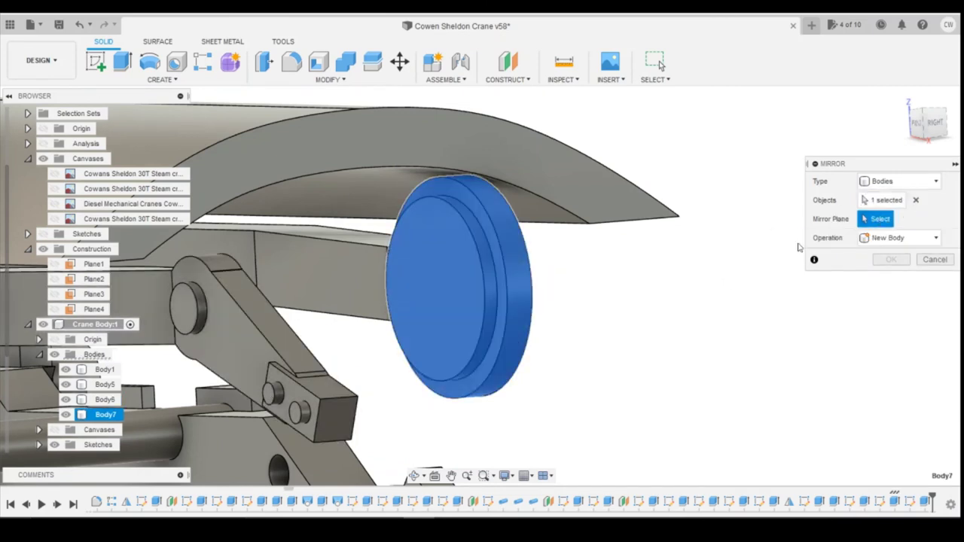
left_click(449, 280)
left_click(892, 261)
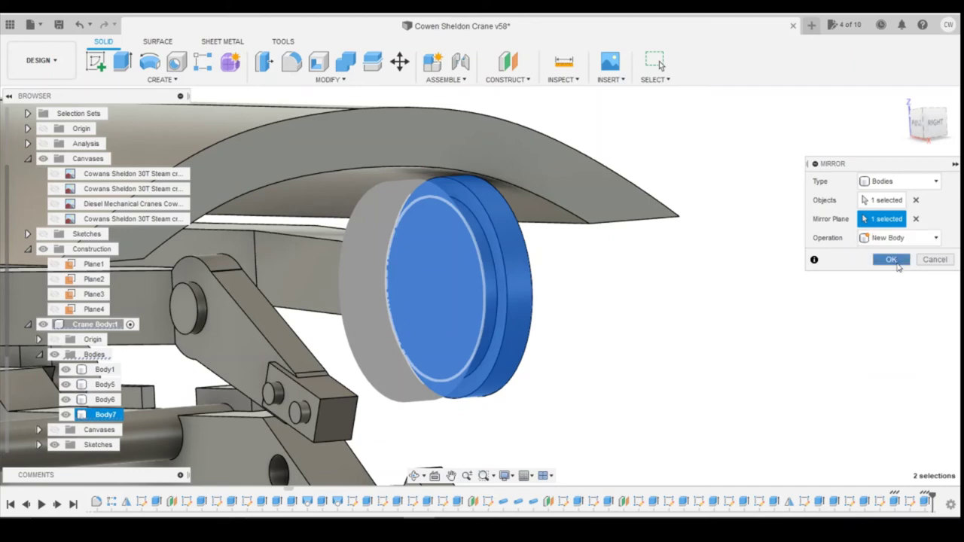
key("Escape")
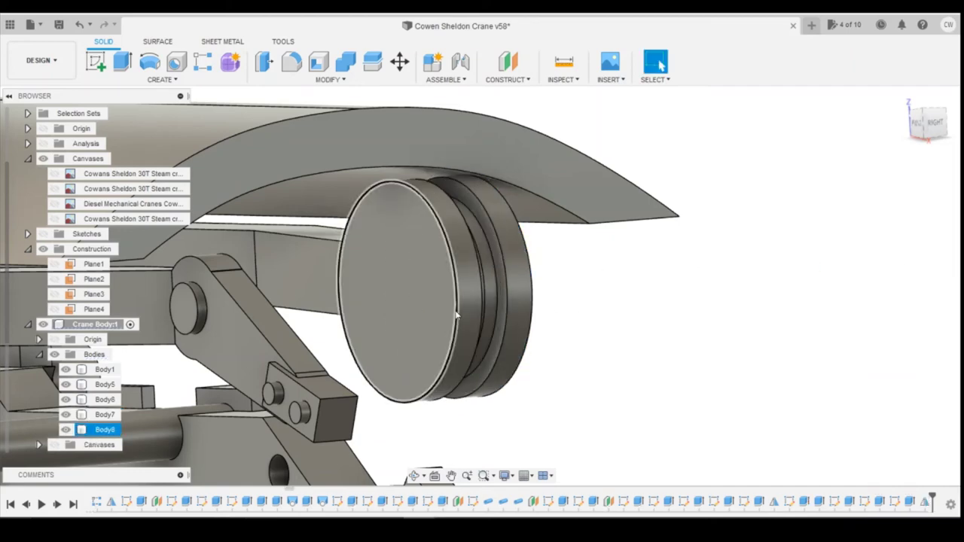
Combine the two mirrored pulley halves into one body with the Join operation
key("c")
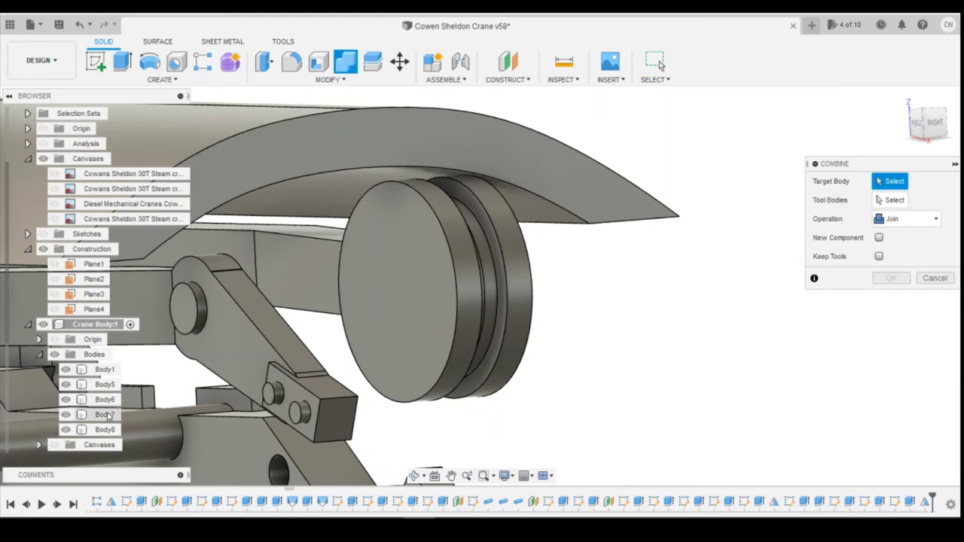
left_click(105, 414)
left_click(111, 430)
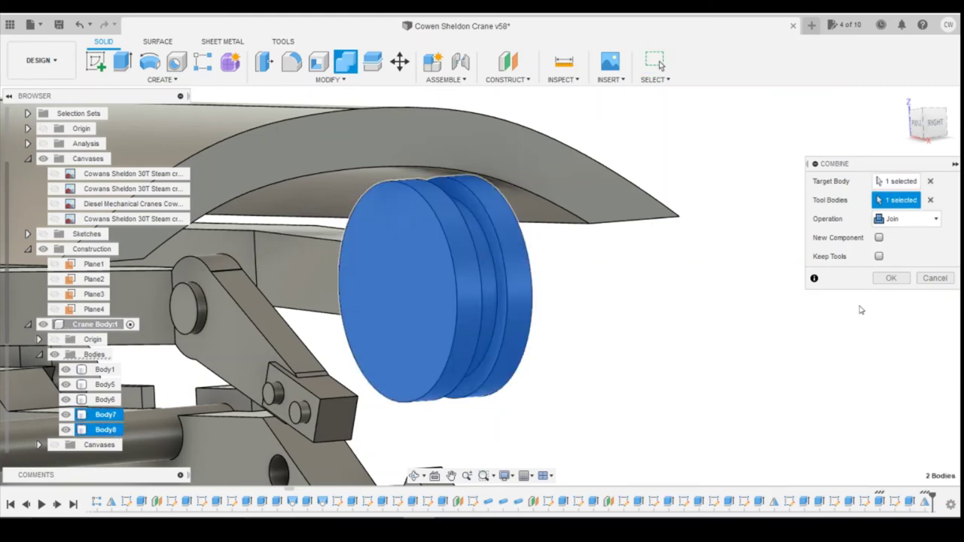
left_click(891, 279)
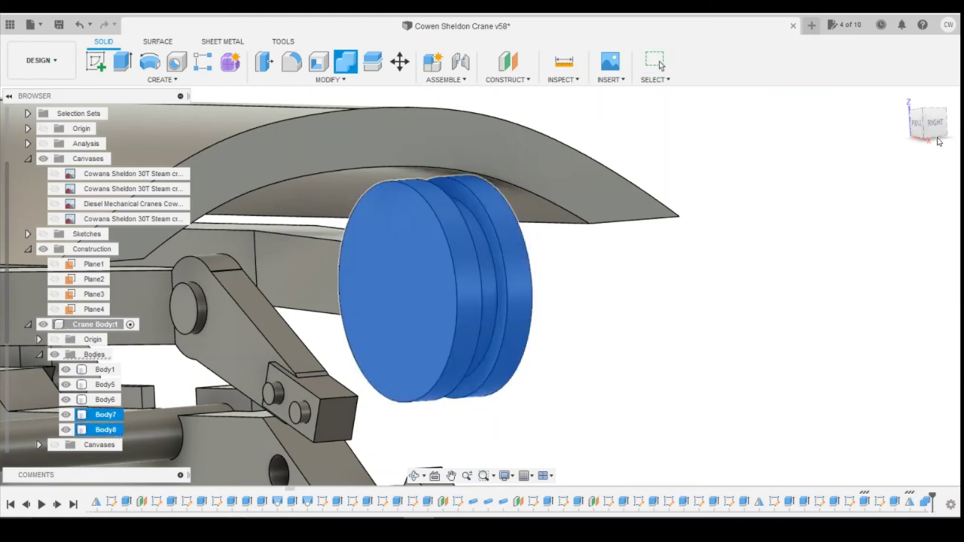
Create a copy of the grooved pulley body and move it -1.20 mm along Y, beside the original
mouse_move(936, 126)
left_mouse_down()
mouse_move(813, 120)
mouse_move(844, 151)
mouse_move(824, 169)
left_mouse_up()
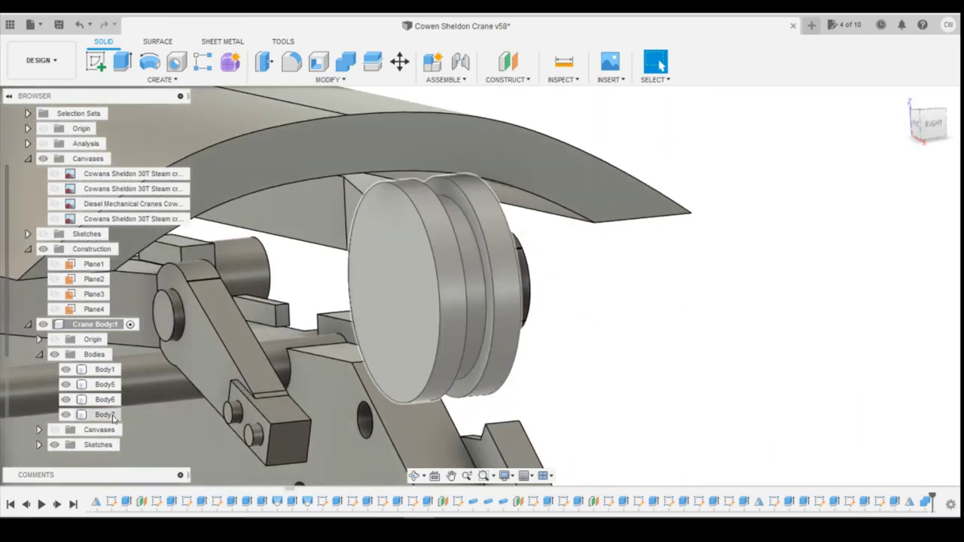
right_click(111, 415)
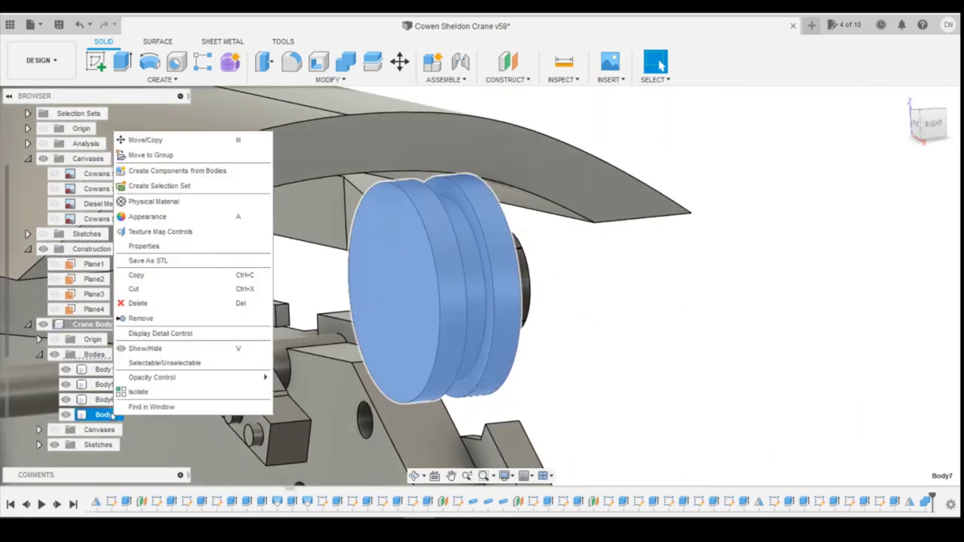
left_click(202, 142)
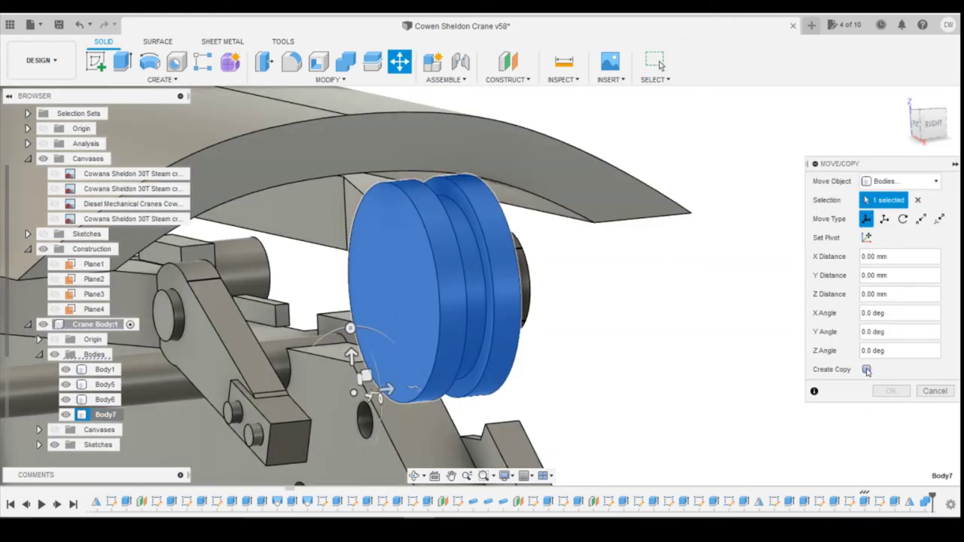
left_click(867, 369)
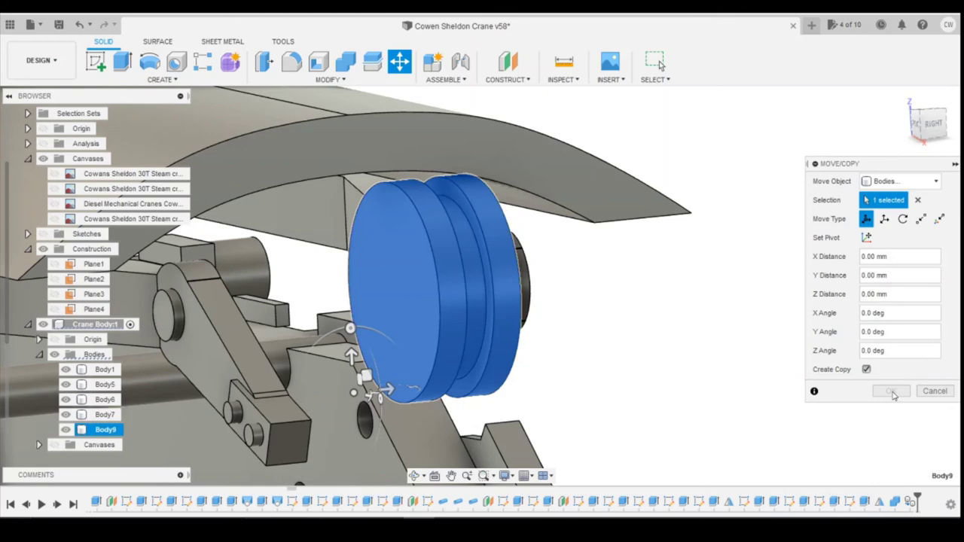
left_click(933, 124)
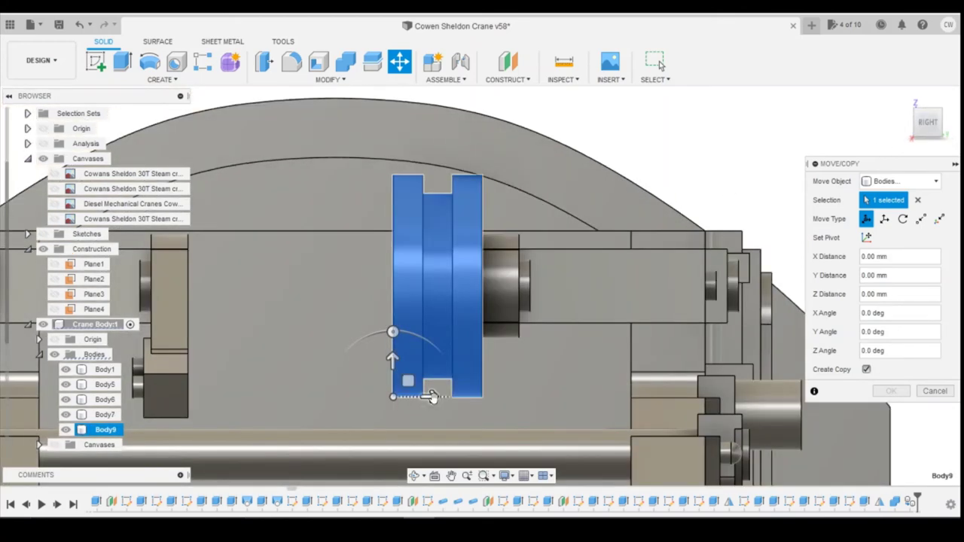
left_click_drag(427, 396, 342, 396)
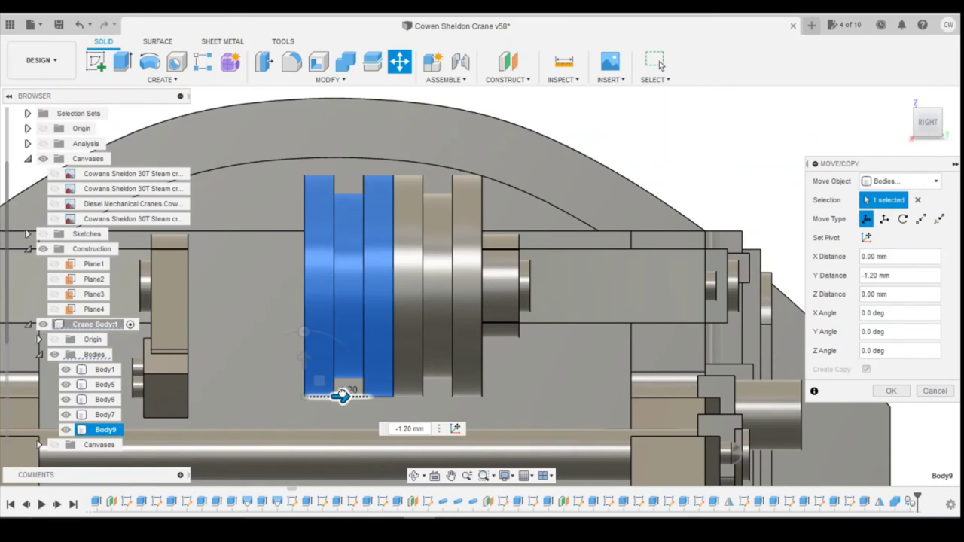
left_click_drag(343, 395, 340, 395)
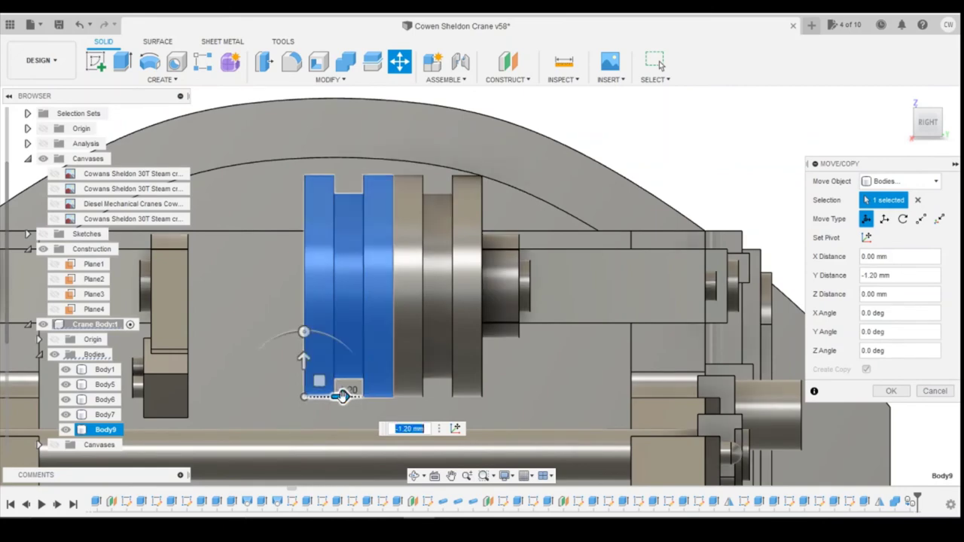
left_click(892, 393)
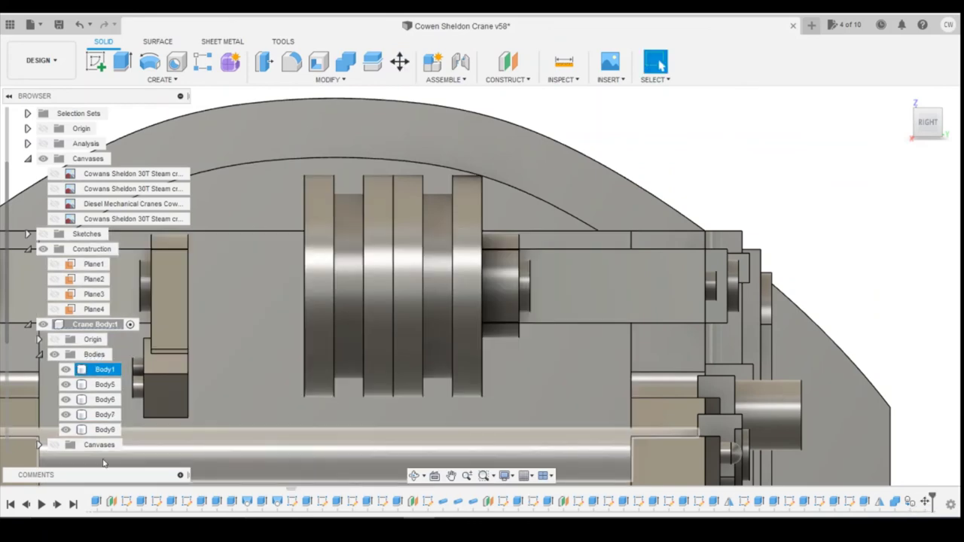
Create a third pulley by copying the second one and moving the copy -1.20 mm along Y
right_click(104, 430)
left_click(172, 159)
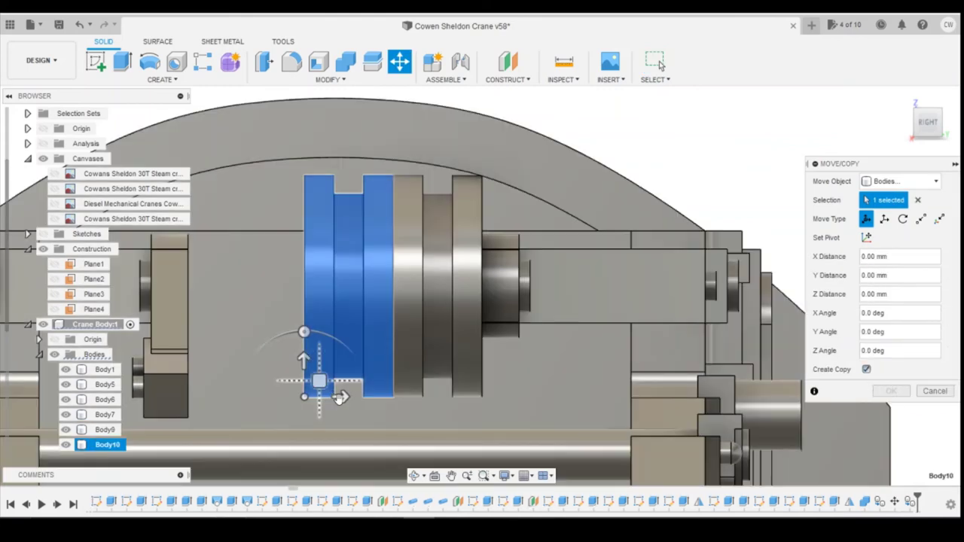
left_click_drag(336, 396, 253, 397)
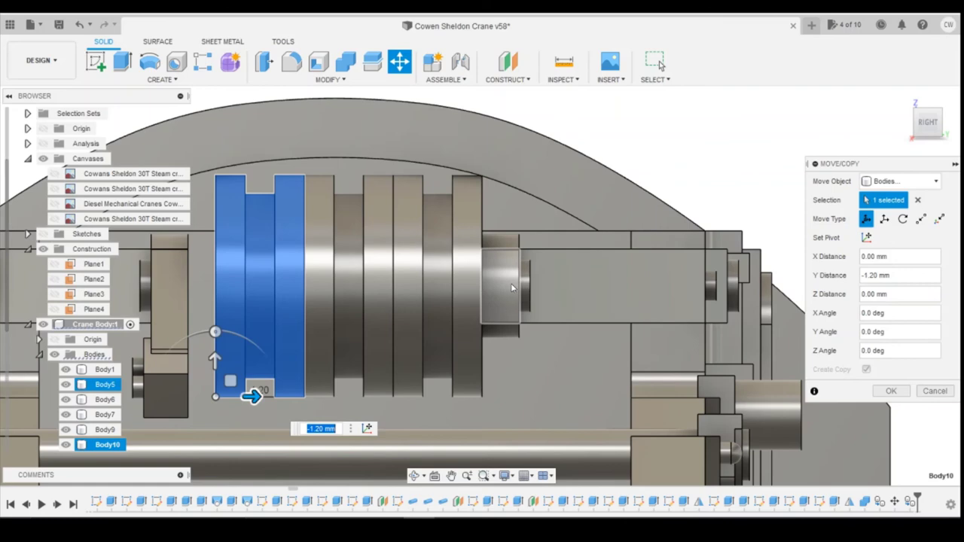
left_click(892, 392)
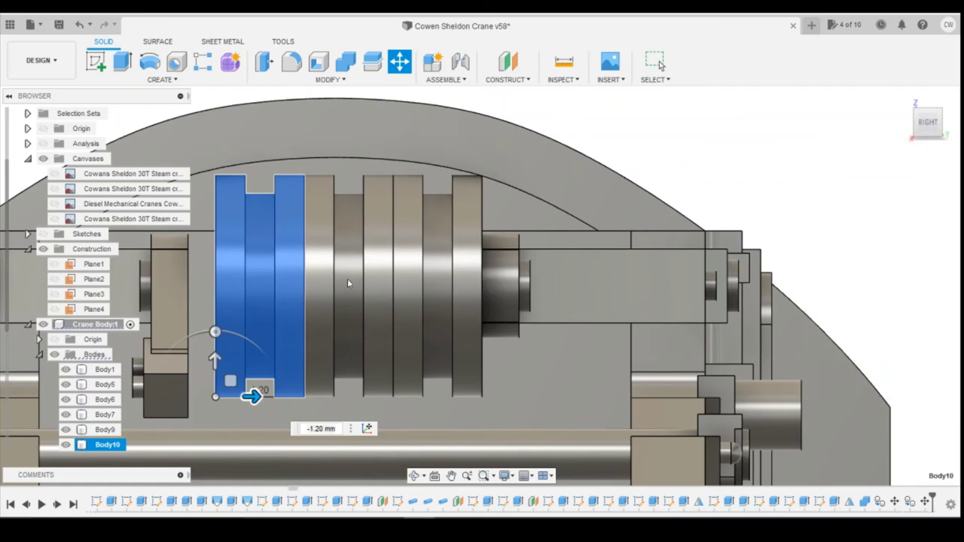
Reopen the third pulley's move feature and shift the pulley -0.35 mm along Y towards the support arm
scroll(402, 309, "down", 2)
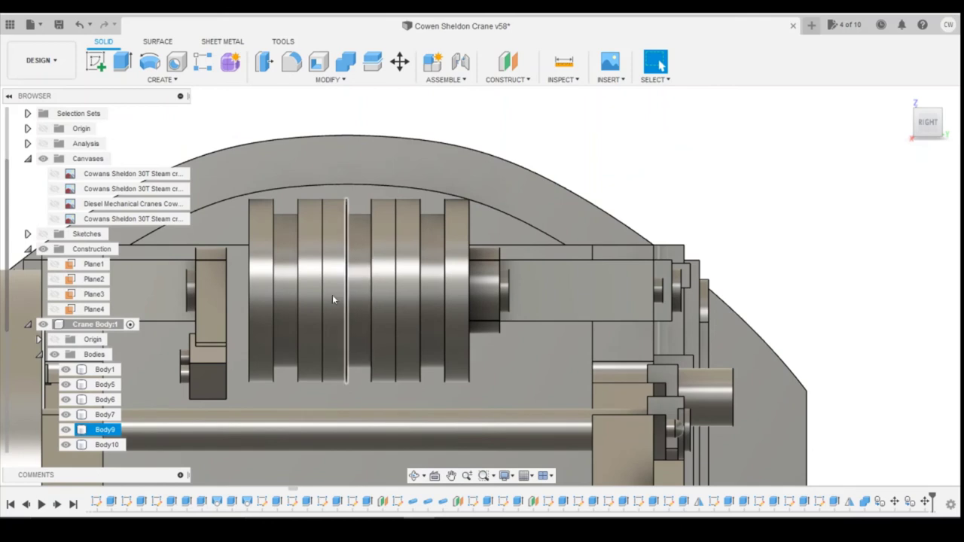
right_click(892, 505)
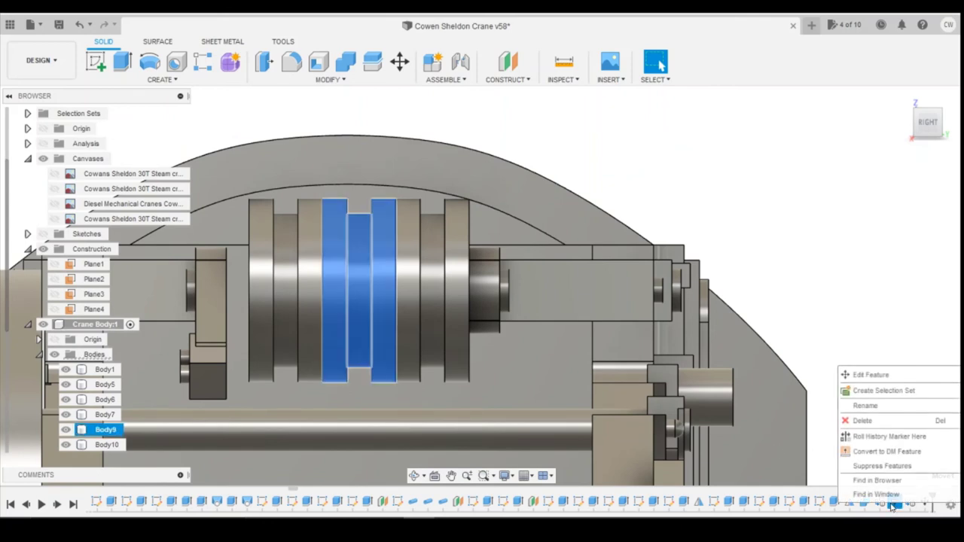
left_click(926, 505)
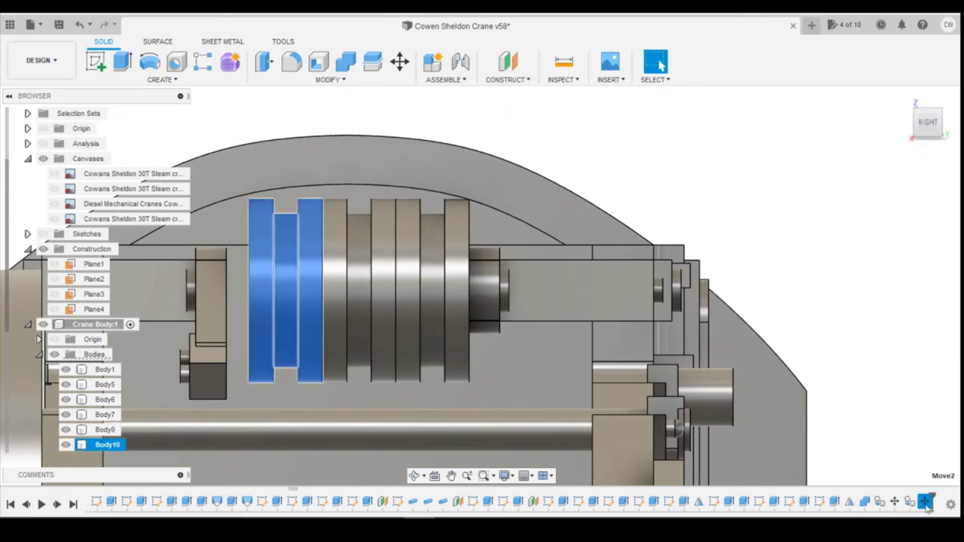
right_click(926, 505)
left_click(886, 379)
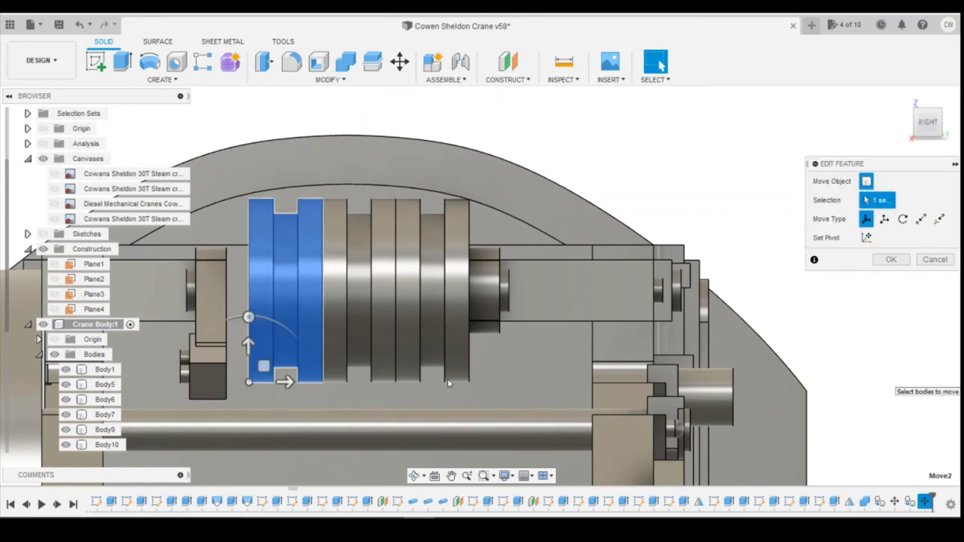
left_click_drag(286, 382, 262, 381)
scroll(264, 369, "up", 5)
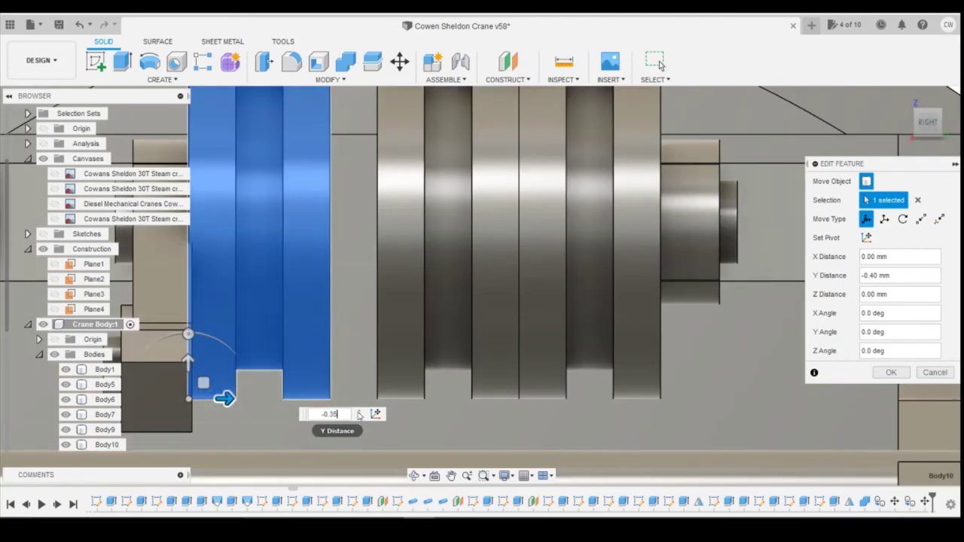
scroll(165, 273, "down", 2)
scroll(235, 303, "down", 2)
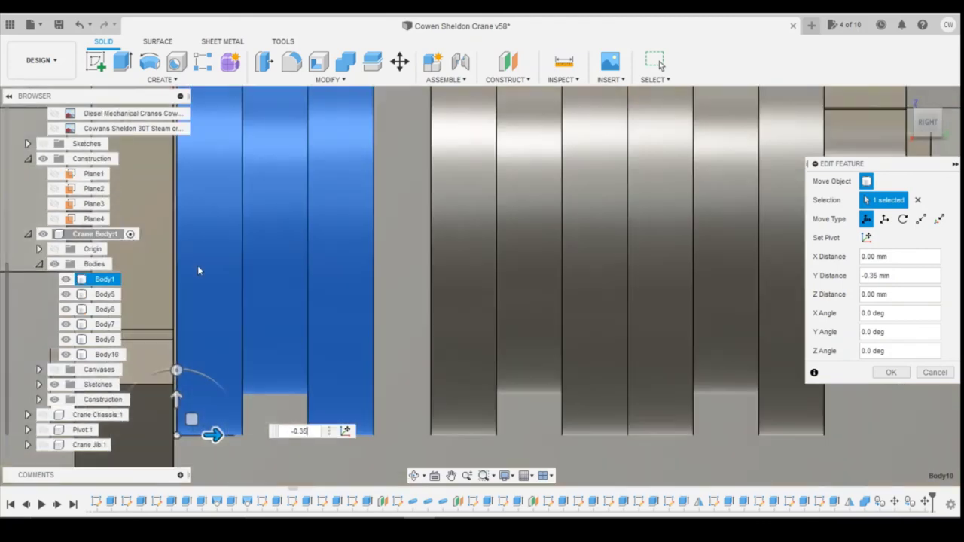
Refine the third pulley's Y shift to -0.371 mm so it sits against the support arm
scroll(190, 266, "up", 3)
scroll(215, 274, "down", 2)
left_click(105, 324)
left_click_drag(925, 122, 908, 119)
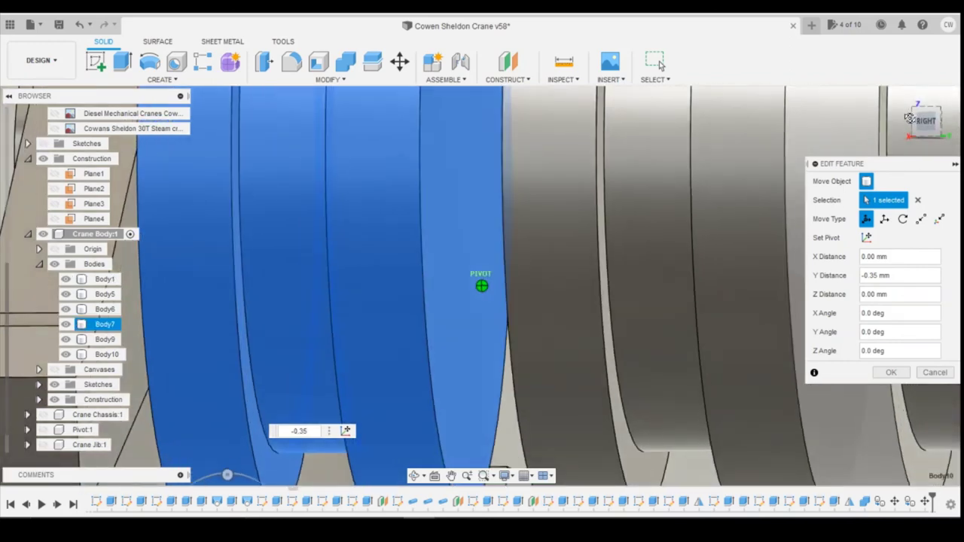
scroll(721, 195, "down", 3)
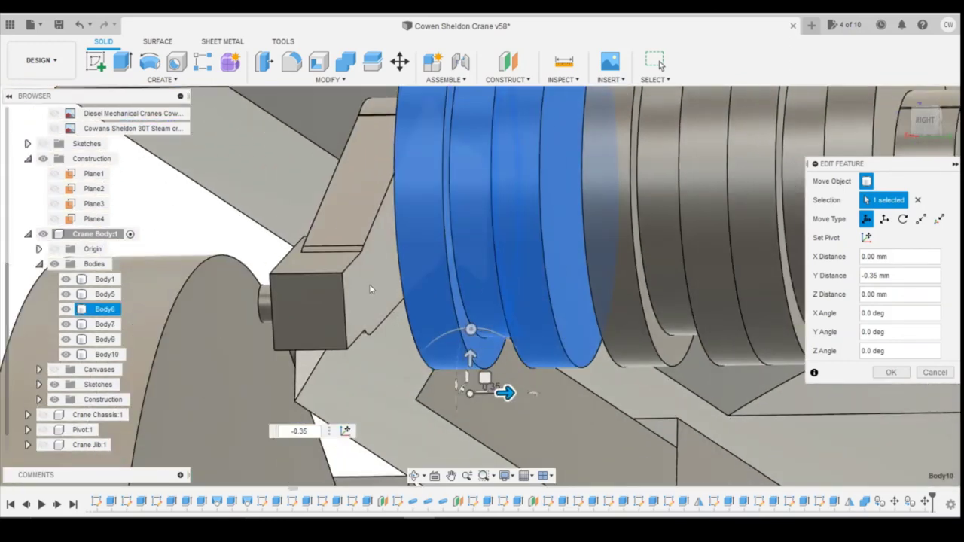
left_click_drag(506, 394, 503, 394)
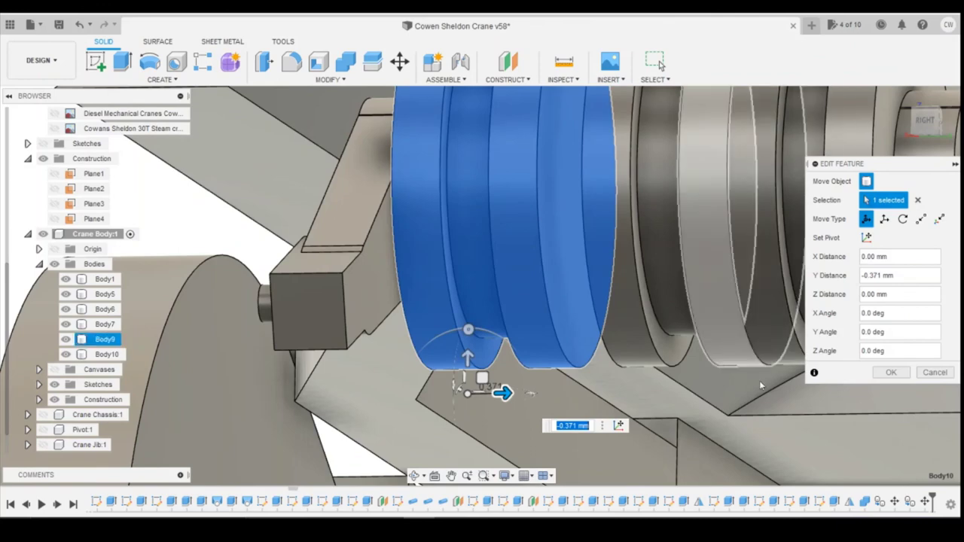
left_click(925, 121)
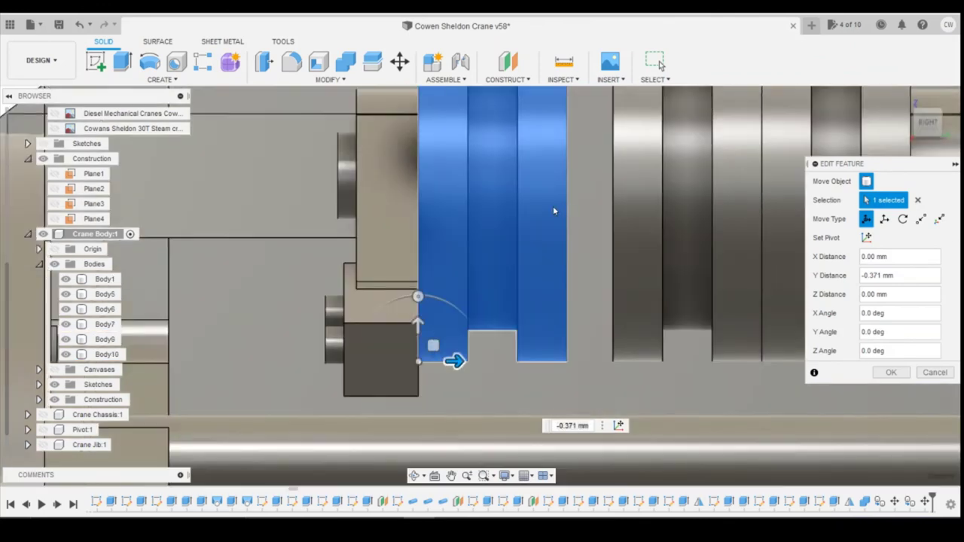
scroll(553, 210, "down", 3)
left_click(891, 372)
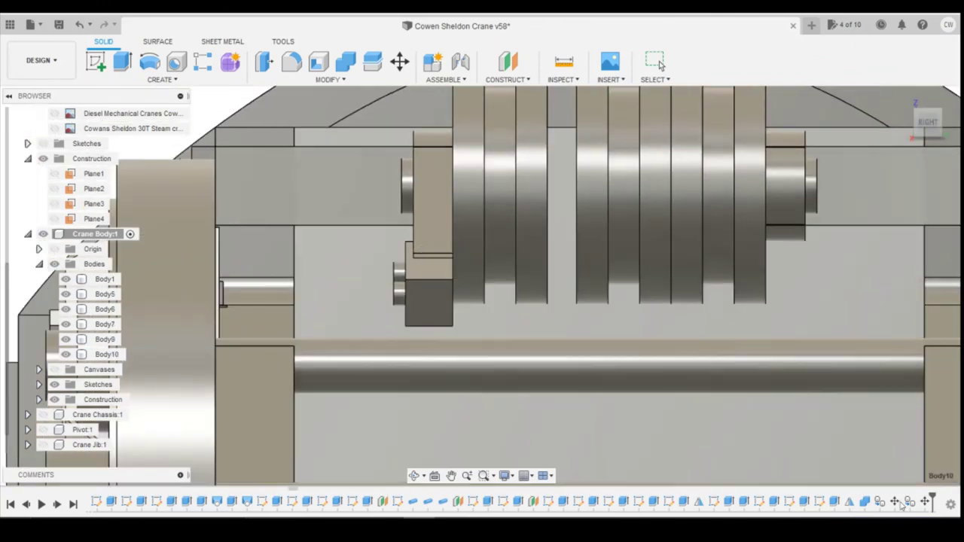
Edit the middle pulley's move feature to shift it slightly in negative Y, leaving a gap beside the first pulley
right_click(895, 502)
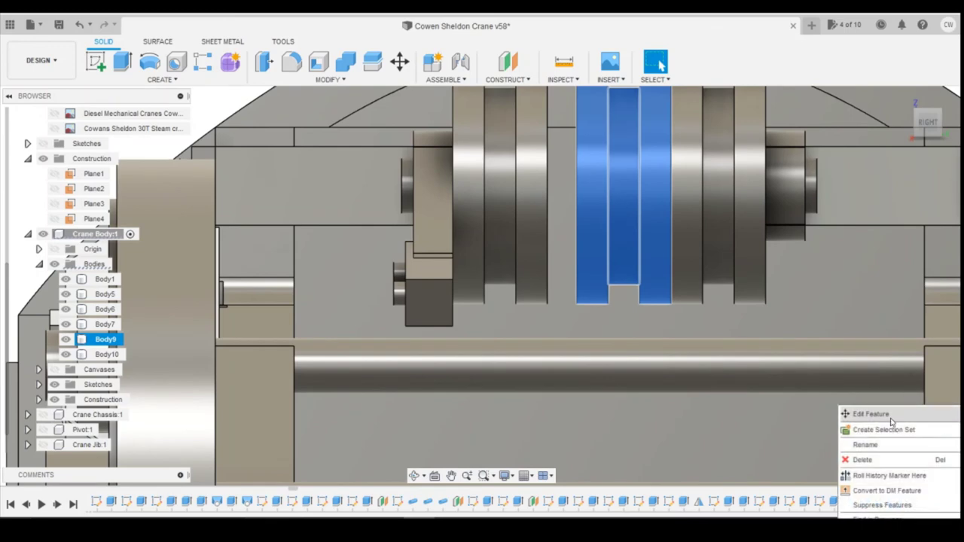
left_click(870, 414)
left_click_drag(612, 304, 596, 303)
left_click(893, 372)
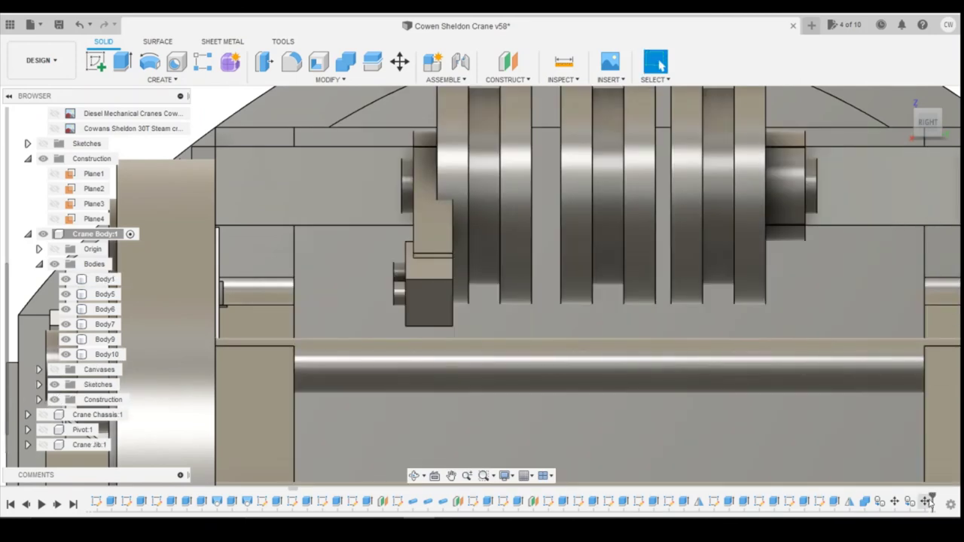
Edit the third pulley's move feature to shift it 0.20 mm along Y, clear of the support arm
right_click(929, 501)
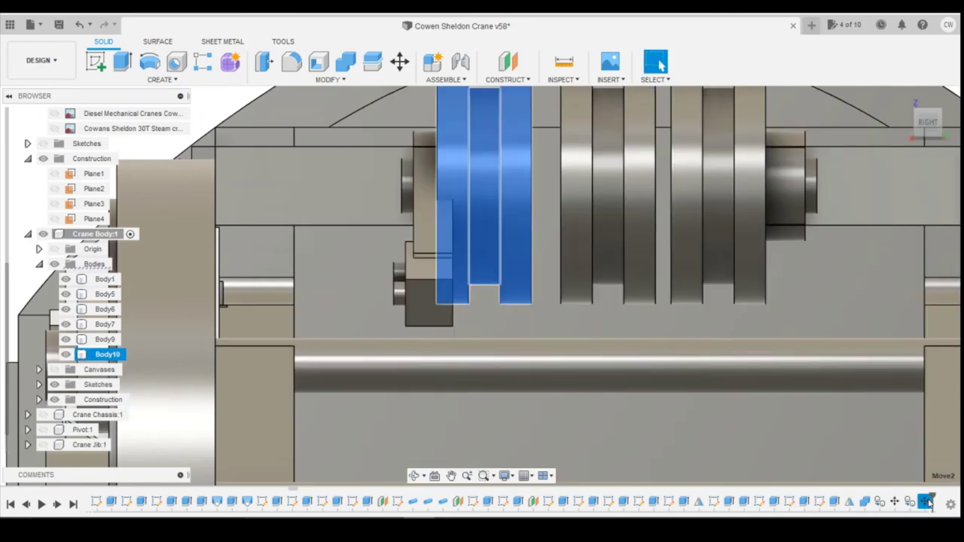
left_click(916, 413)
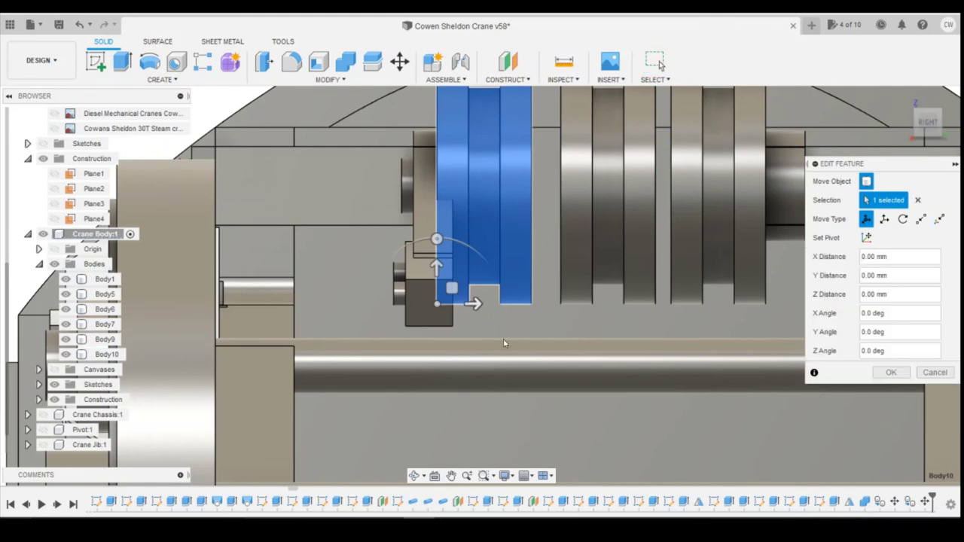
left_click(937, 131)
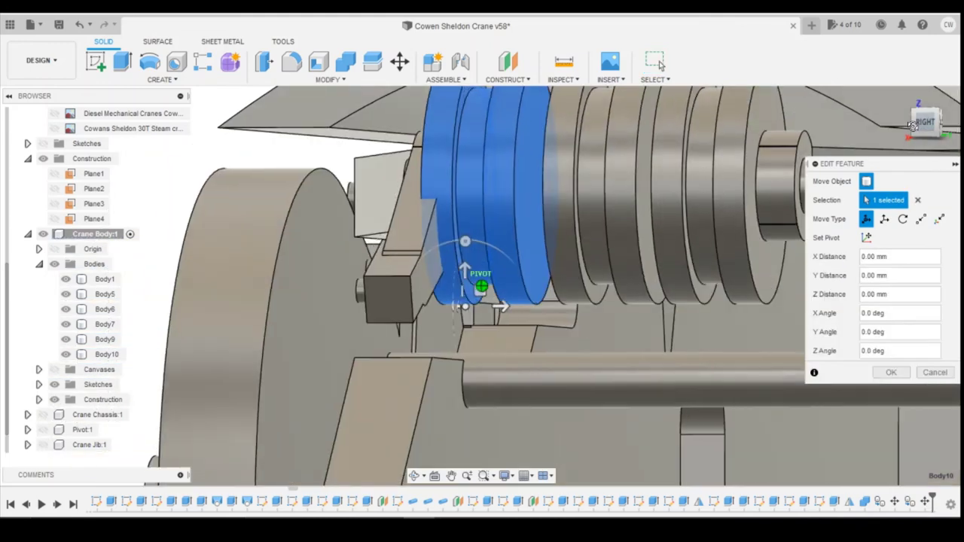
left_click_drag(486, 299, 527, 306)
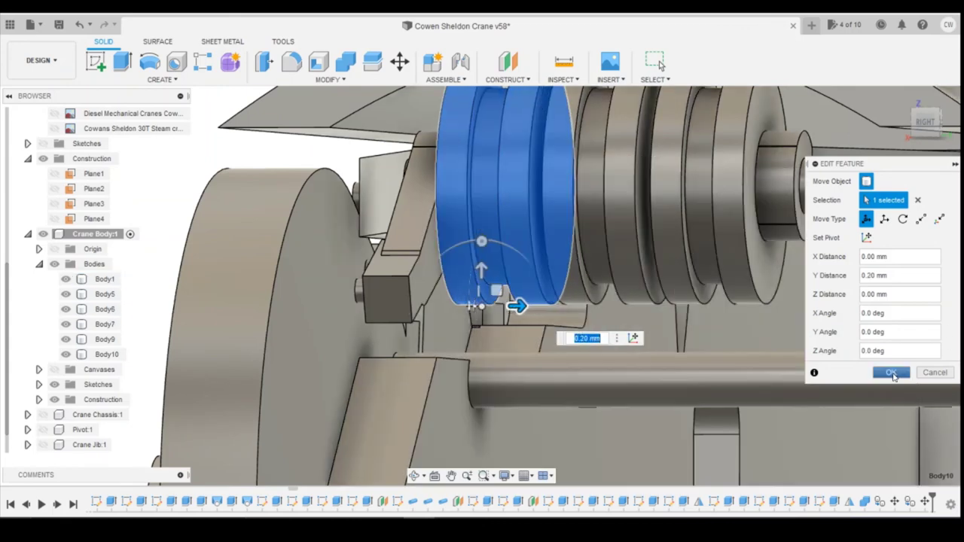
left_click(892, 374)
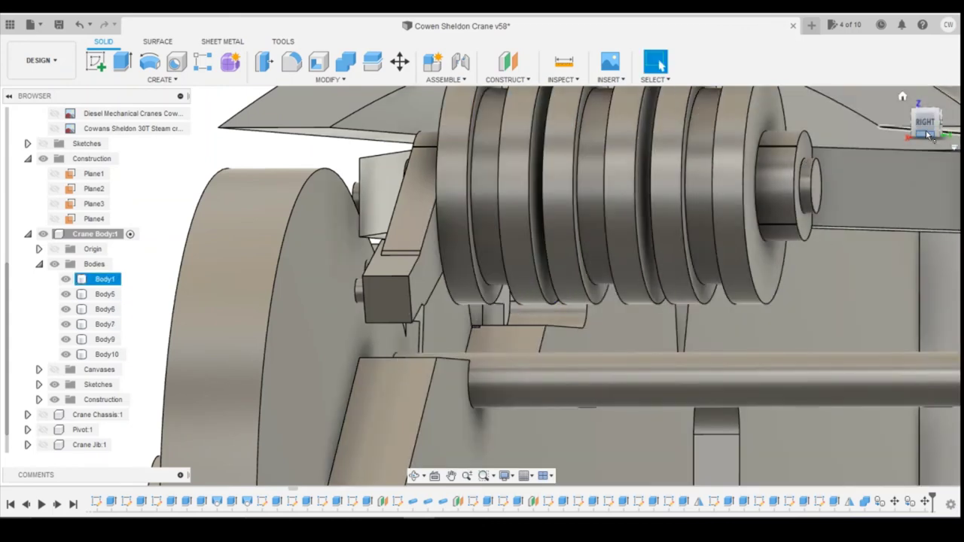
Extrude the pin's end face -5.271 mm through the pulleys to the opposite arm's pin, using the Join operation
left_click_drag(926, 130, 950, 137)
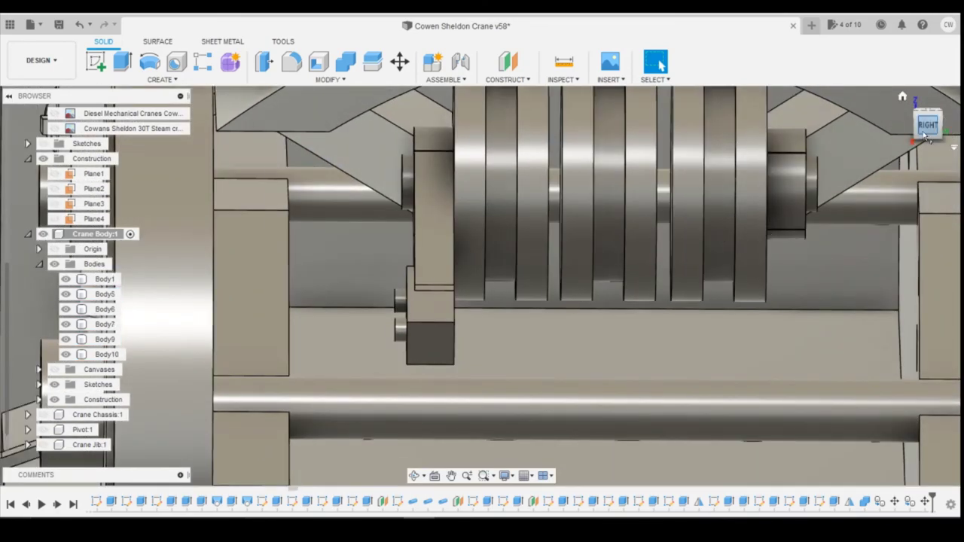
middle_click_drag(831, 208, 770, 204, "shift")
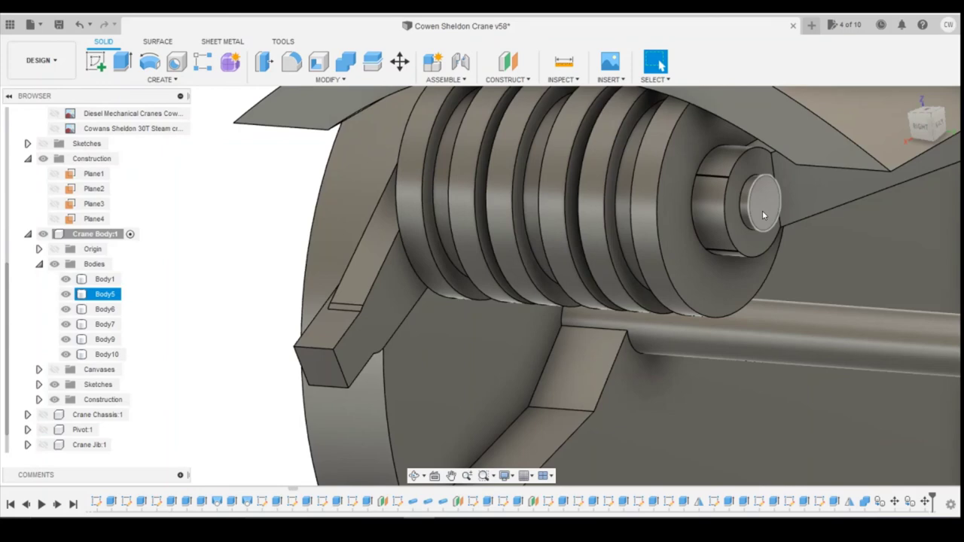
left_click(763, 215)
right_click(767, 212)
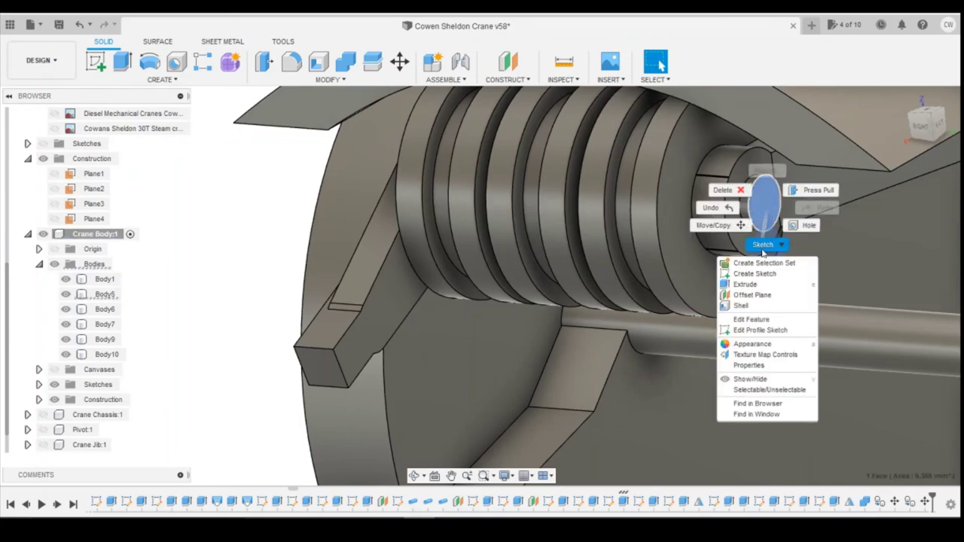
left_click(746, 284)
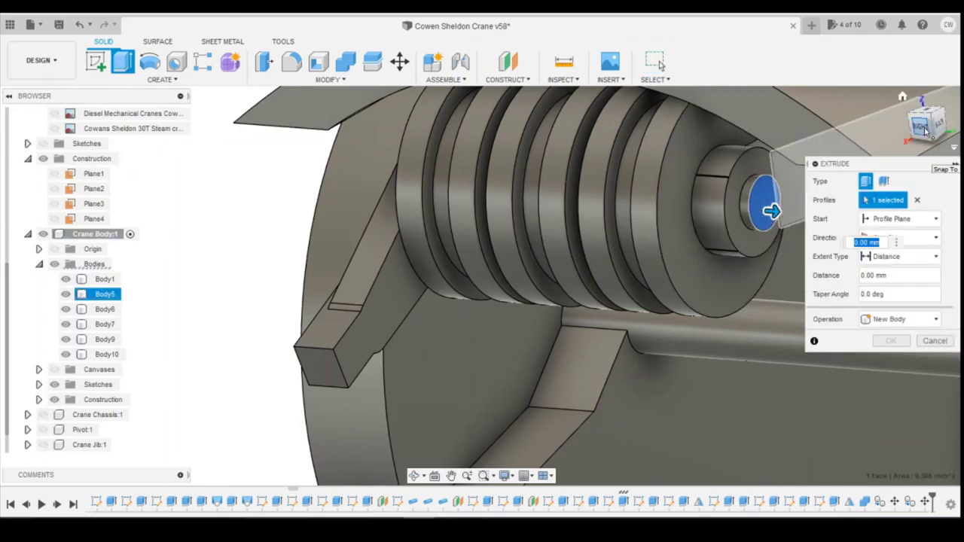
left_click_drag(925, 132, 547, 179)
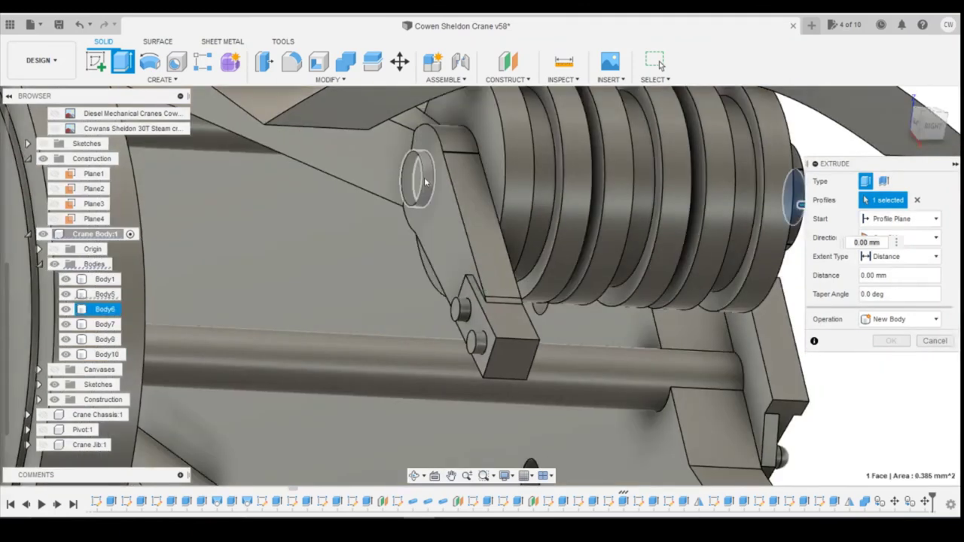
left_click(418, 181)
left_click(898, 319)
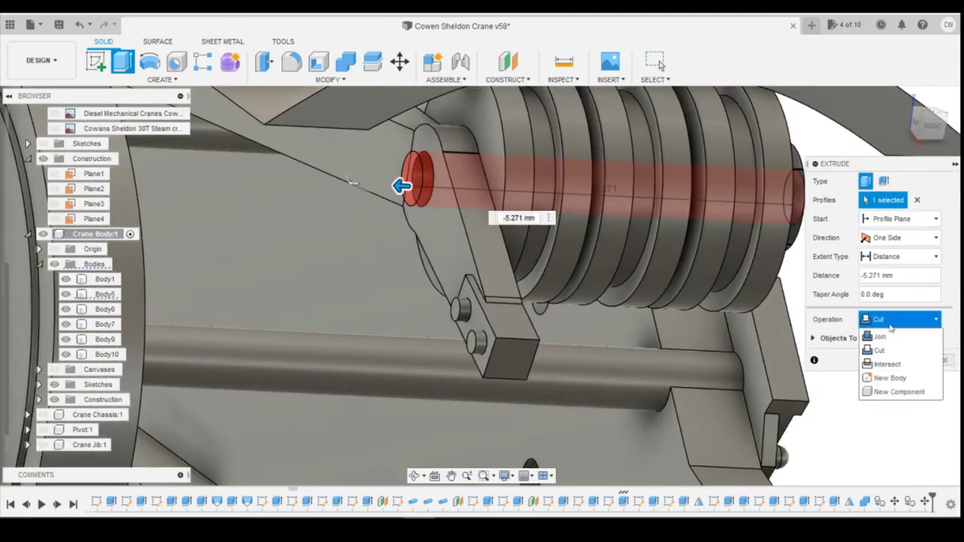
left_click(879, 336)
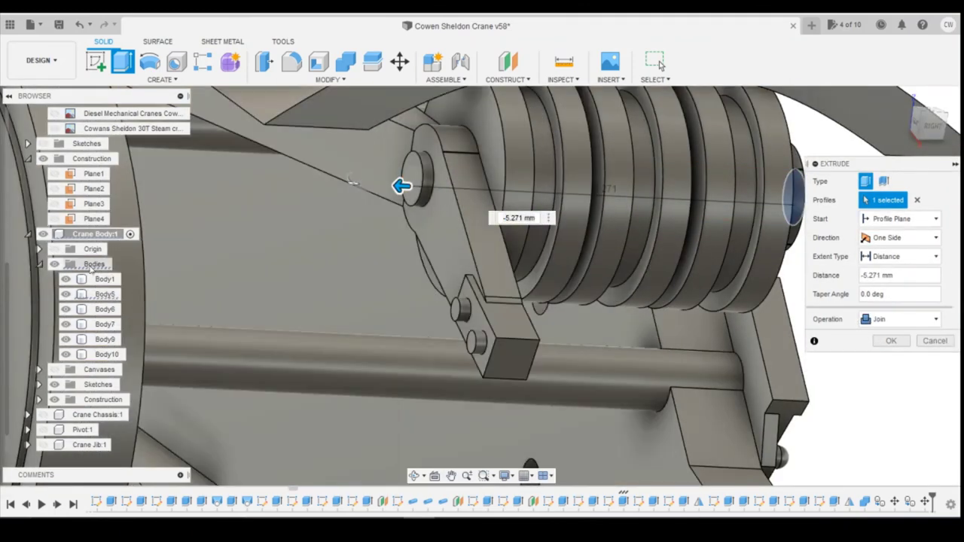
left_click(888, 342)
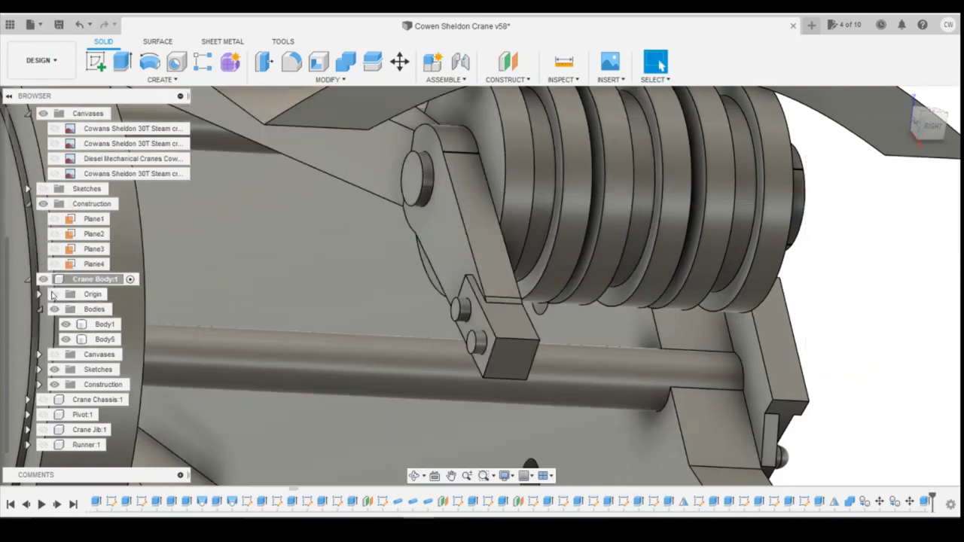
Hide and show Body1 and Body5 in turn to check the crane body and the pulley assembly separately
left_click(105, 324)
scroll(867, 139, "down", 2)
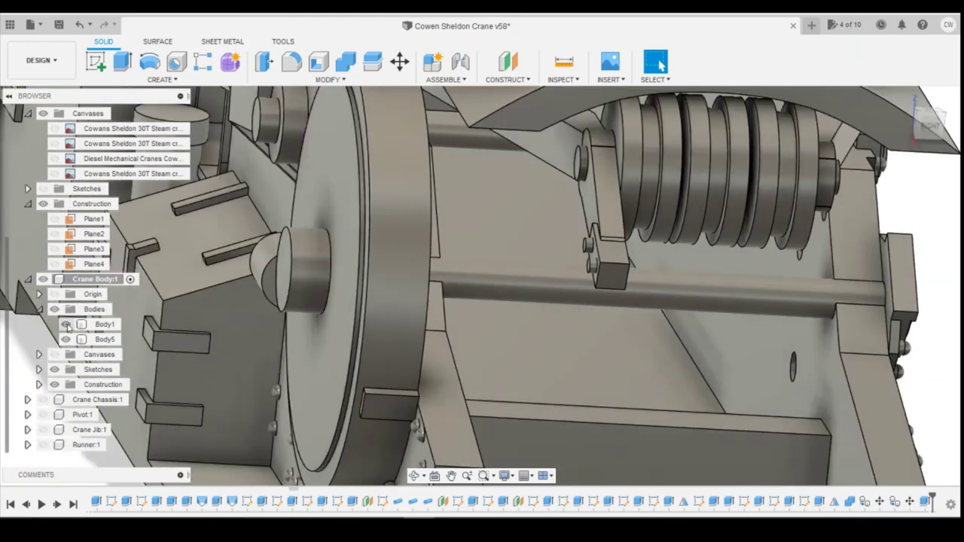
left_click(66, 324)
scroll(529, 282, "down", 4)
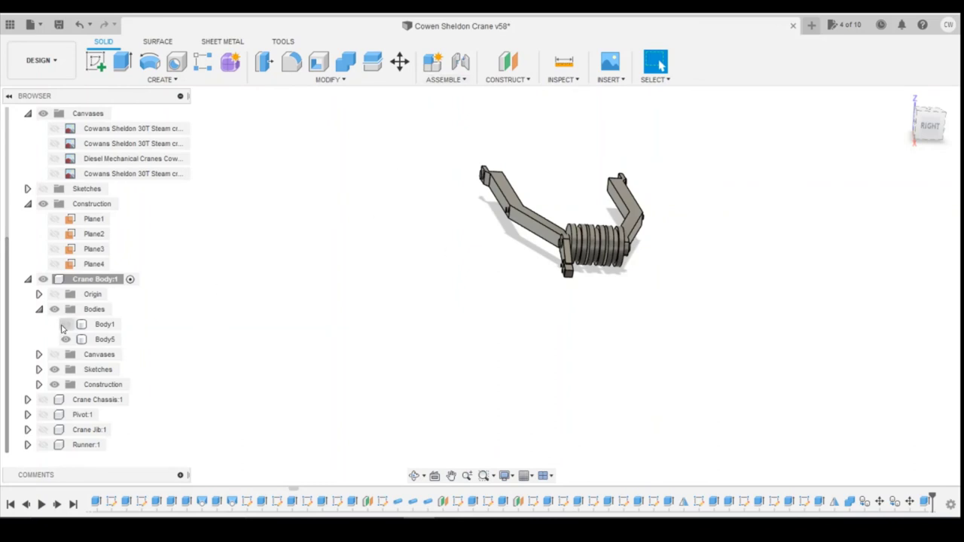
left_click(65, 325)
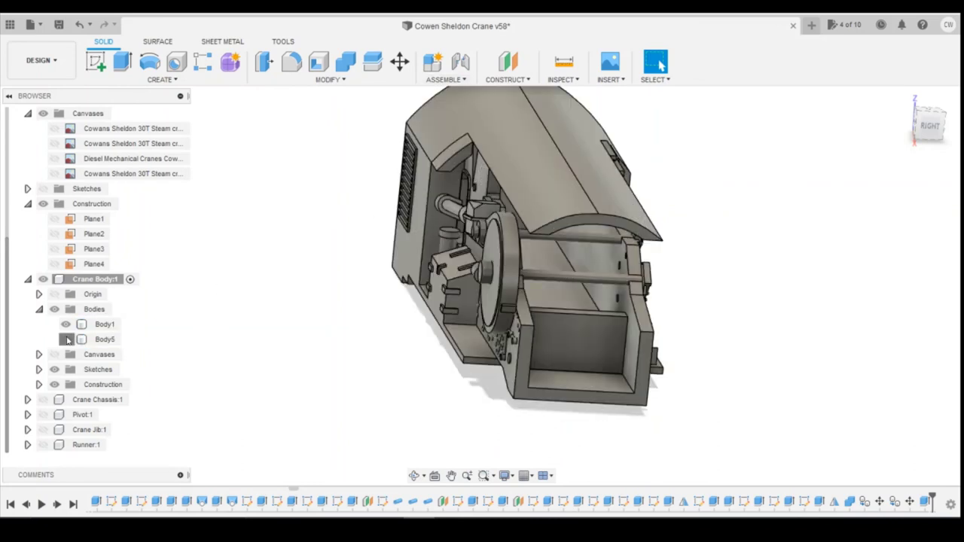
left_click(67, 339)
Examine the joined pulleys, support arms and side details of the crane body from several angles
middle_click_drag(632, 267, 591, 263, "shift")
scroll(592, 260, "up", 4)
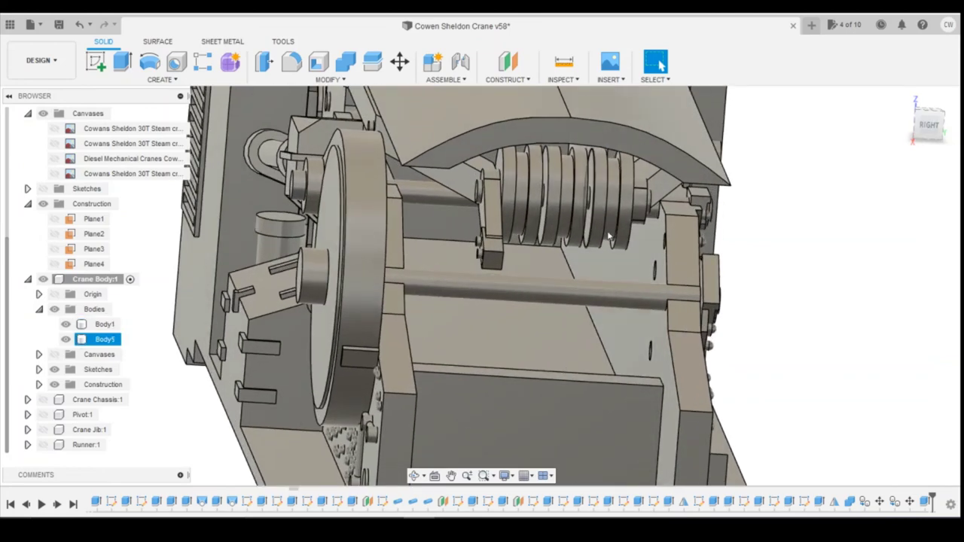
mouse_move(929, 125)
left_mouse_down()
mouse_move(881, 128)
mouse_move(909, 124)
mouse_move(907, 113)
mouse_move(923, 125)
mouse_move(906, 124)
left_mouse_up()
scroll(434, 348, "down", 3)
left_click(578, 284)
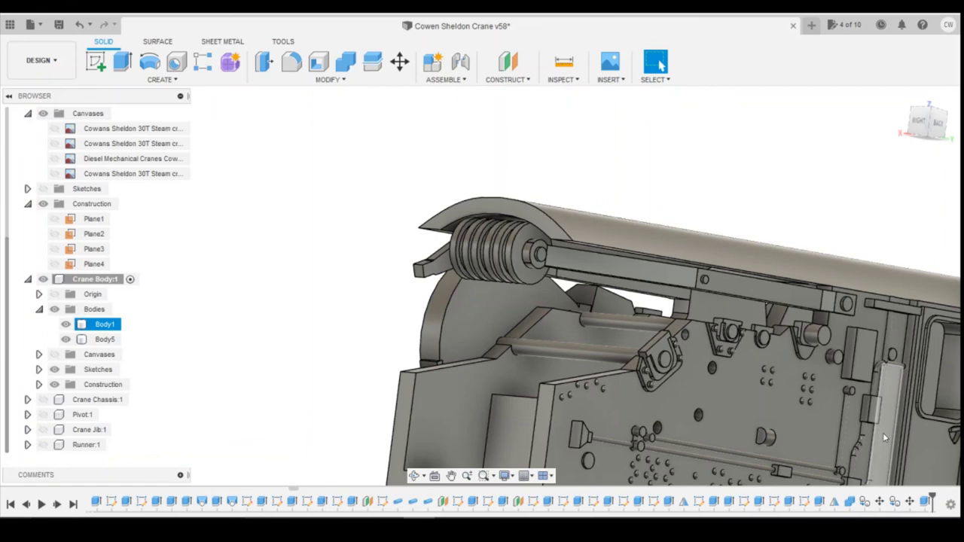
key("Escape")
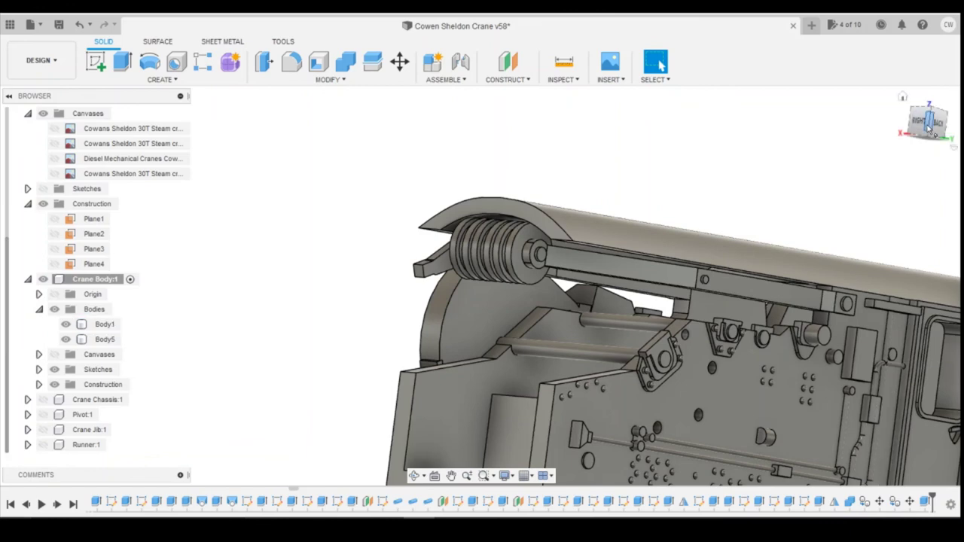
left_click_drag(928, 128, 895, 129)
middle_click_drag(452, 301, 569, 305, "shift")
scroll(570, 305, "down", 3)
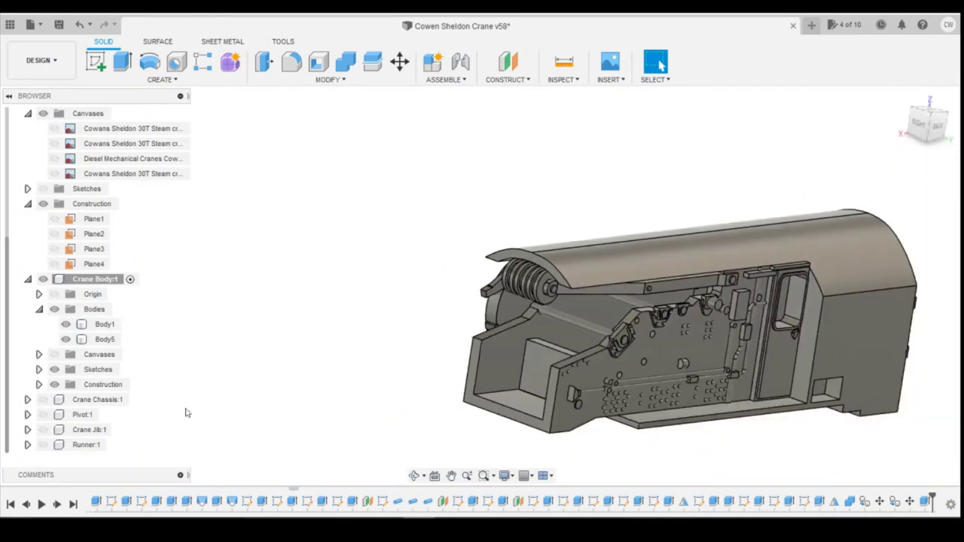
left_click(104, 339)
scroll(639, 319, "down", 2)
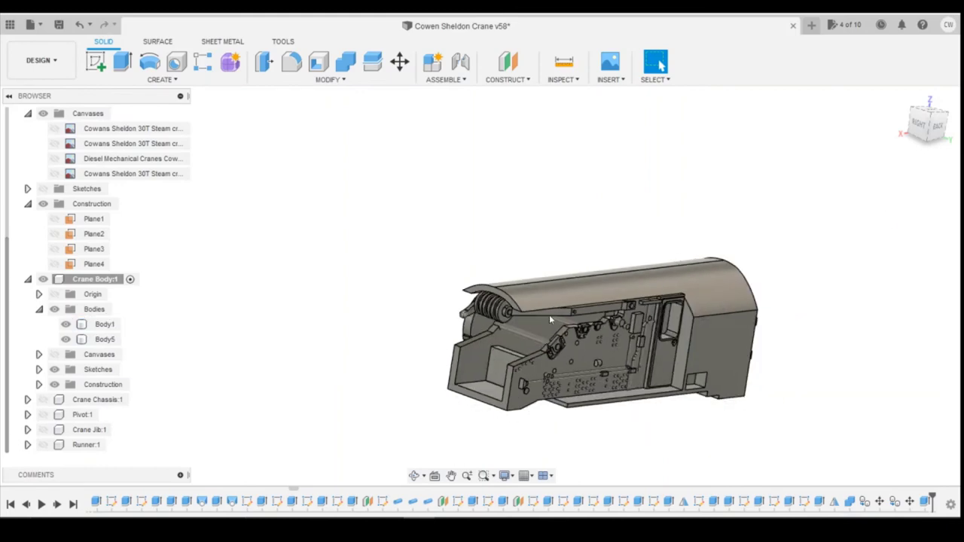
scroll(708, 307, "up", 3)
left_click_drag(924, 125, 925, 107)
left_click(396, 360)
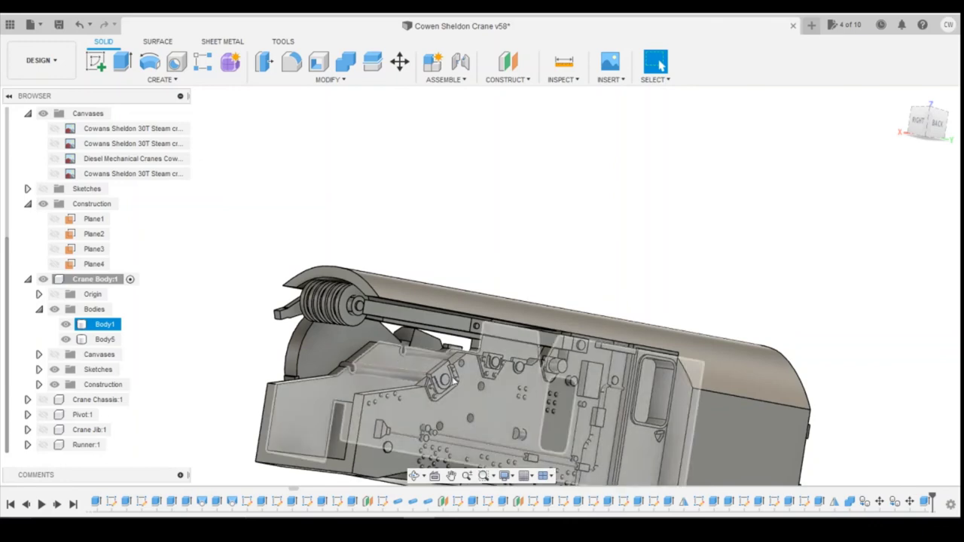
left_click(764, 317)
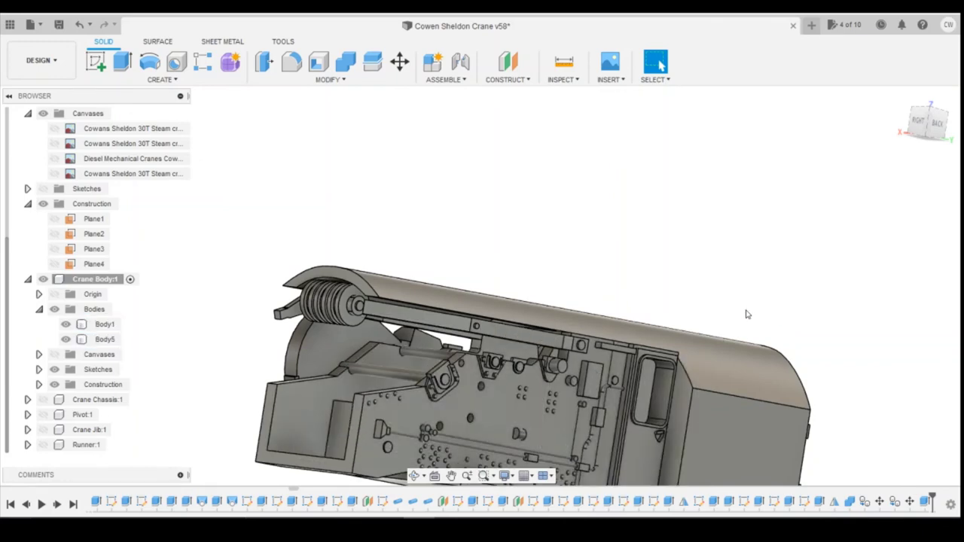
scroll(724, 286, "down", 3)
left_click(662, 404)
scroll(667, 406, "up", 3)
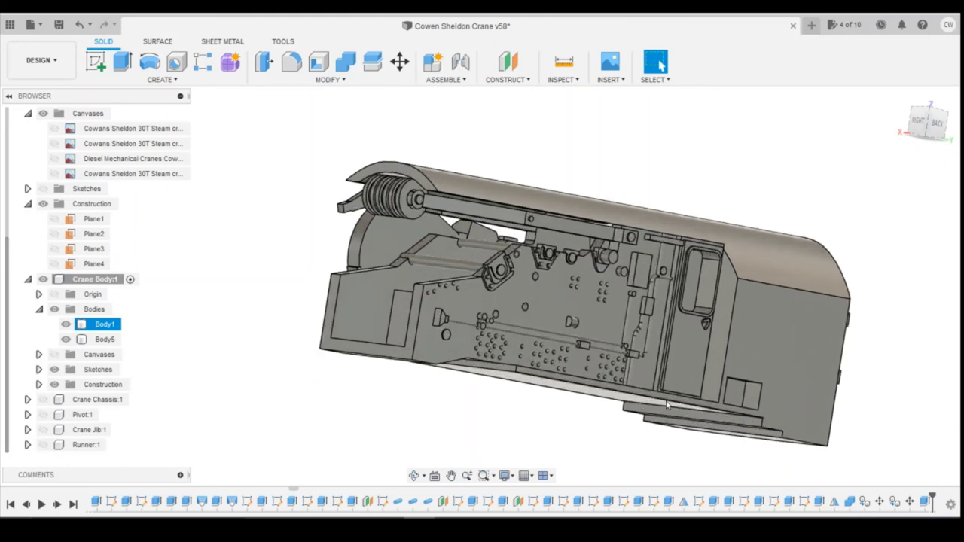